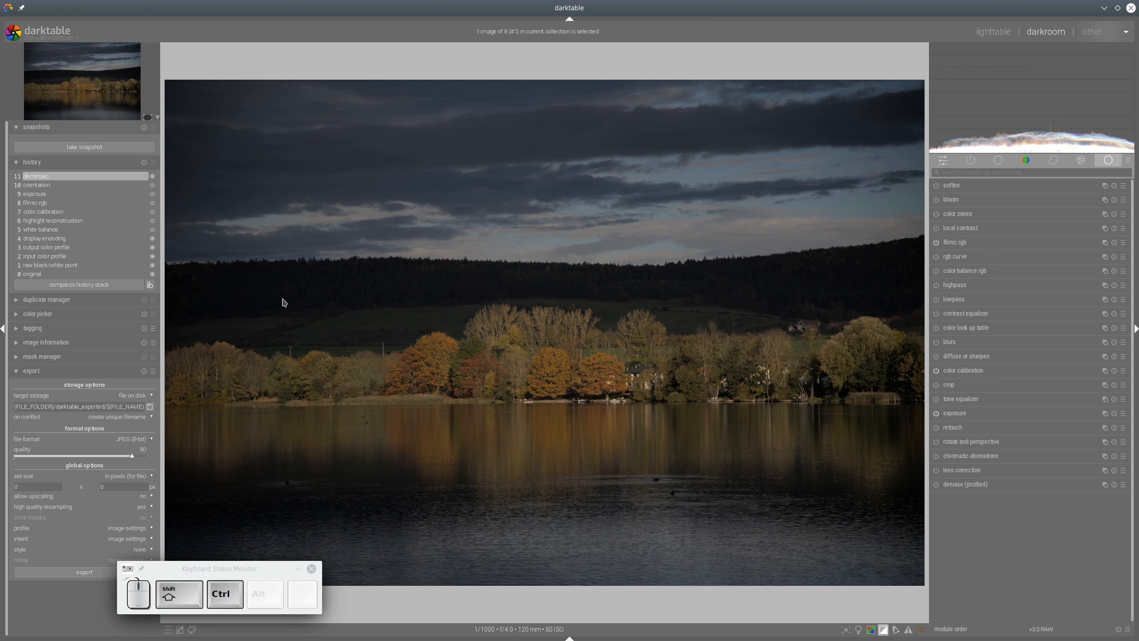
mouse_move(189, 309)
mouse_down()
mouse_move(834, 298)
mouse_move(908, 312)
mouse_move(915, 436)
mouse_move(902, 507)
mouse_move(577, 472)
mouse_move(266, 485)
mouse_move(174, 467)
mouse_move(182, 316)
mouse_up()
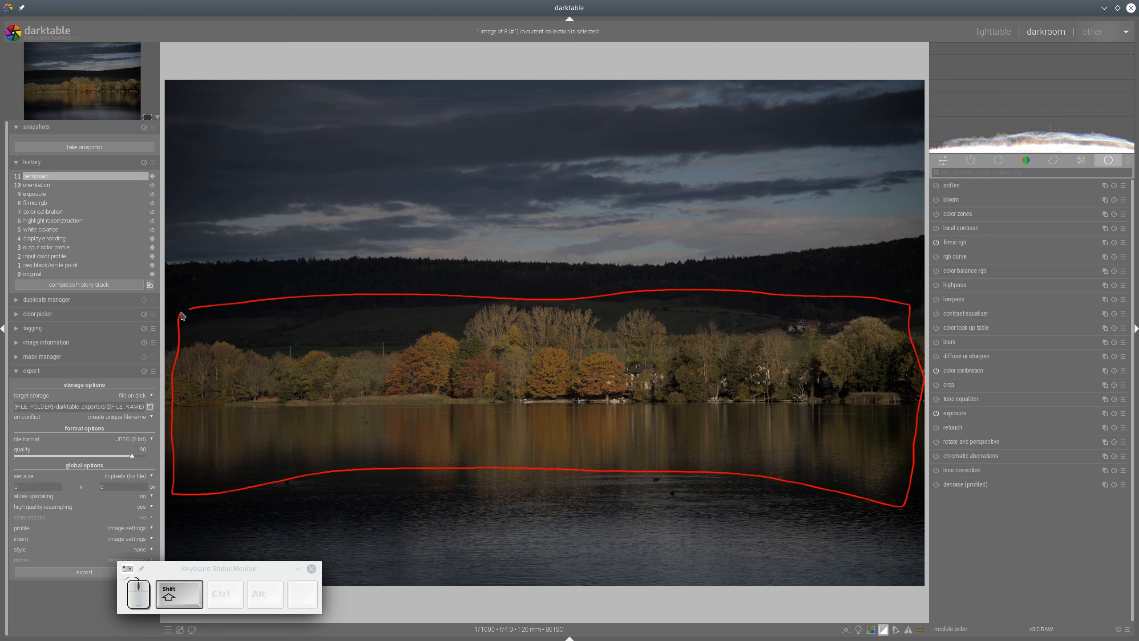
key(shift+super+F11)
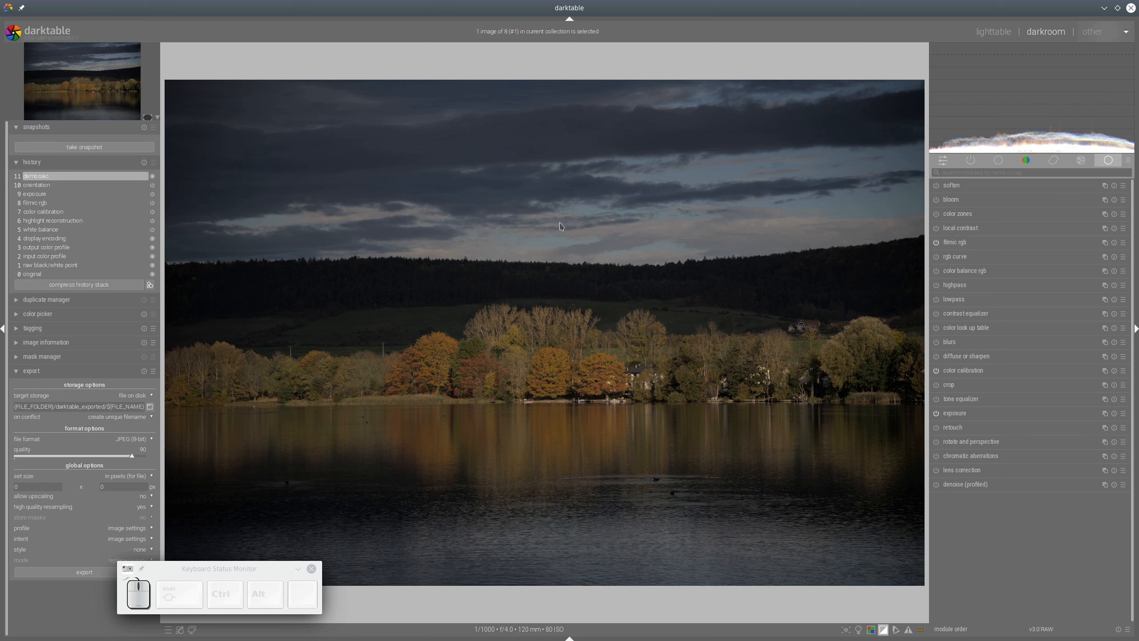
- Hide the side panel holding history and export, and set the exposure module to 0.99 EV
key(ctrl+shift+l)
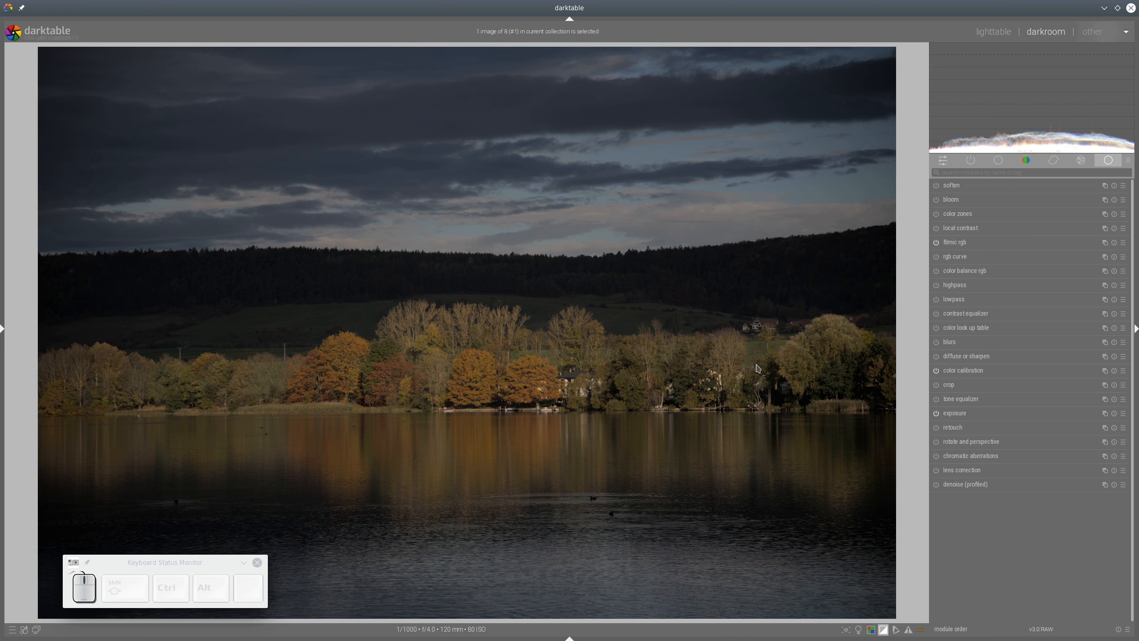
click(979, 414)
click(1049, 456)
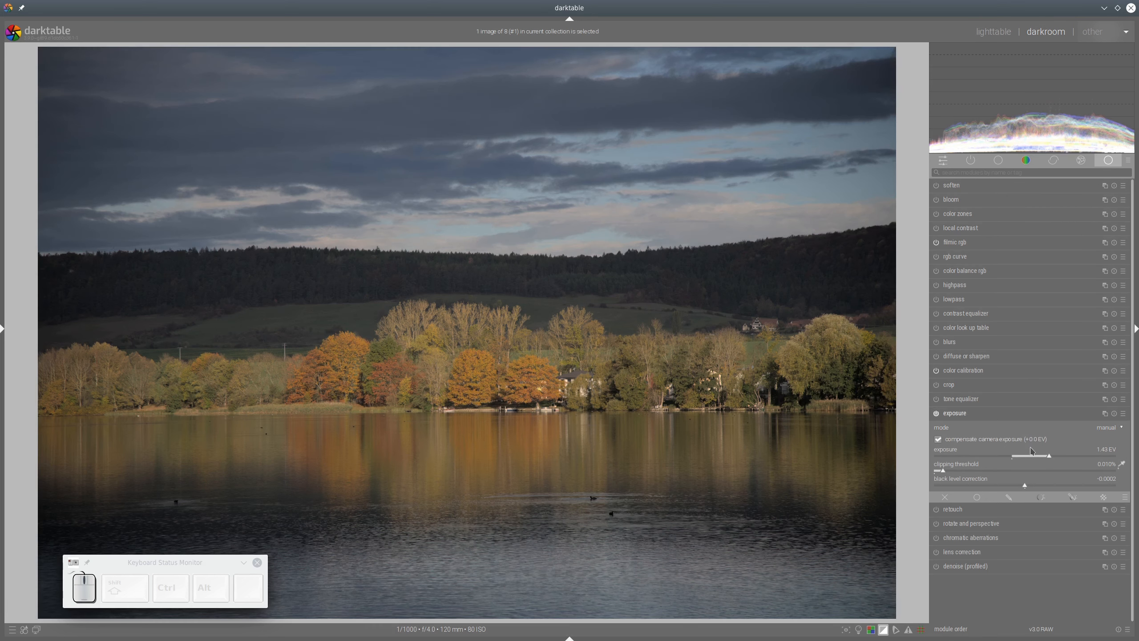
double_click(1040, 456)
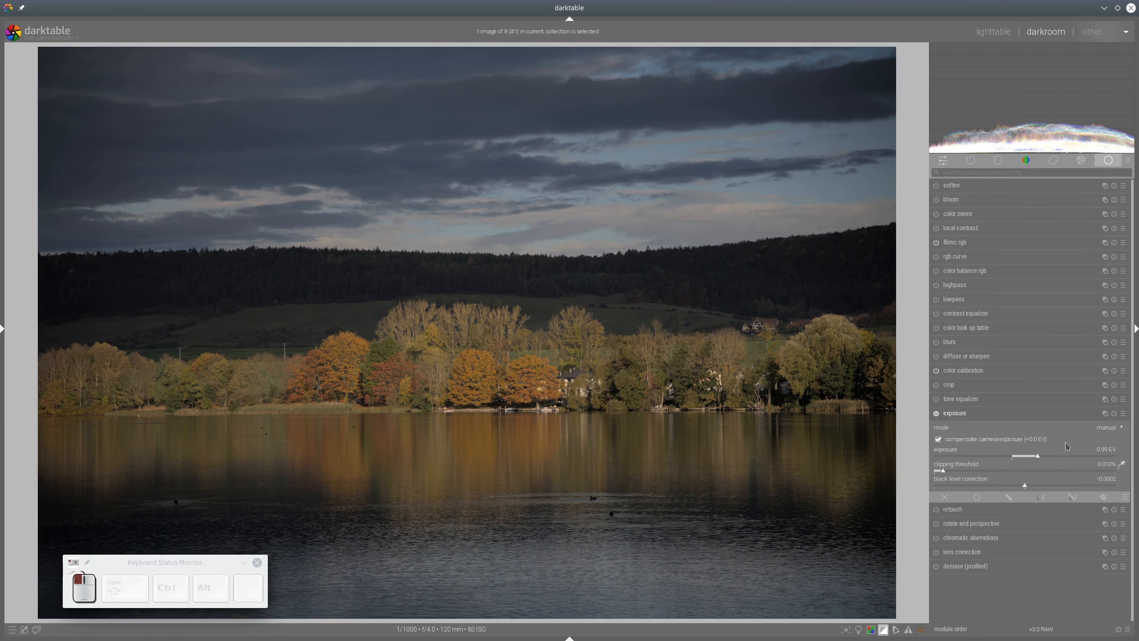
click(980, 413)
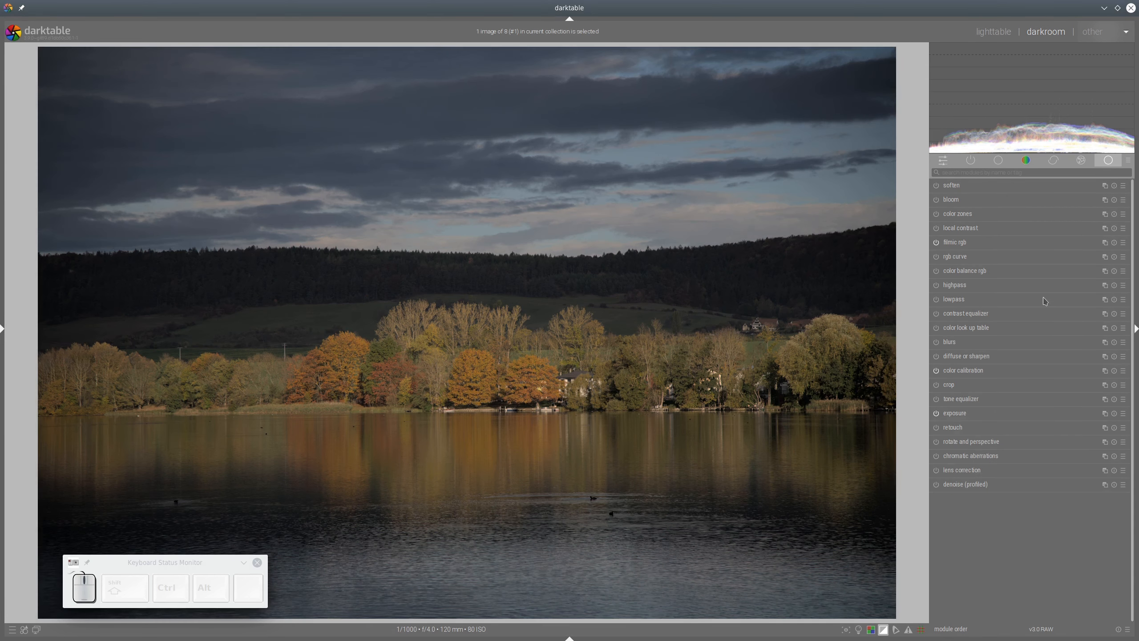
- In filmic rgb's look settings, set the contrast to 1.460 and the shadows/highlights balance to about 21 %
click(962, 242)
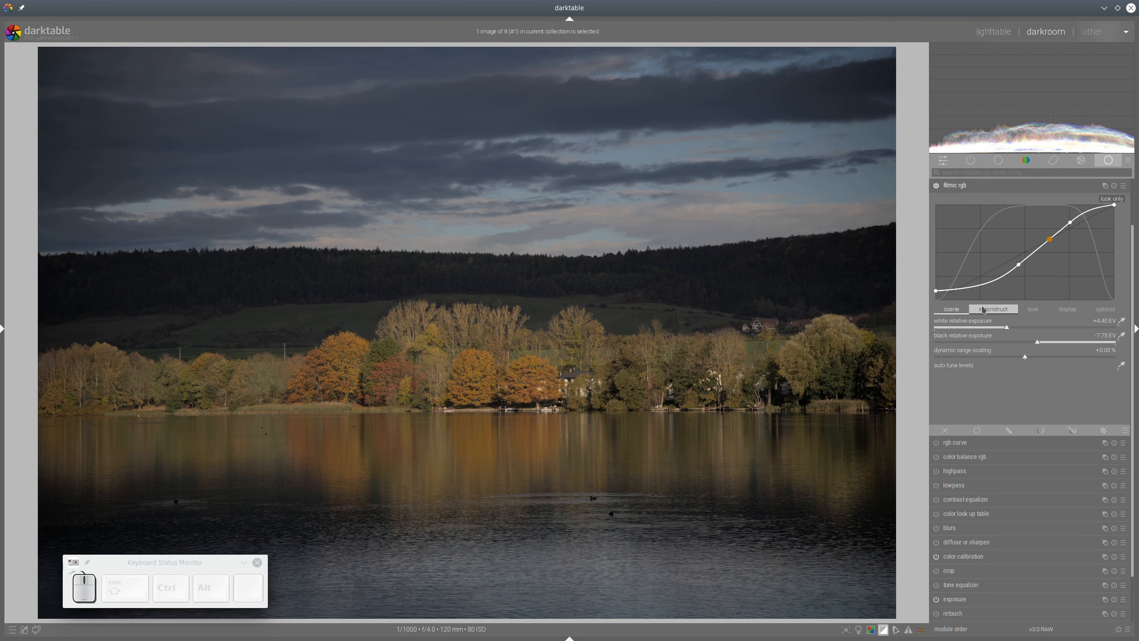
click(1031, 309)
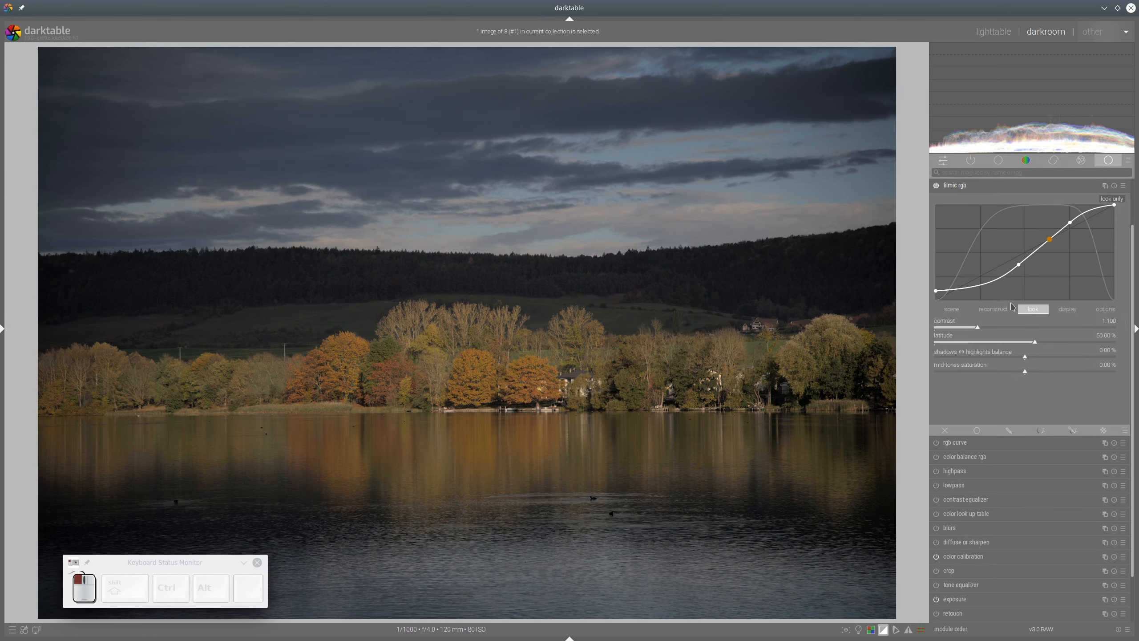
click(1004, 329)
click(1064, 358)
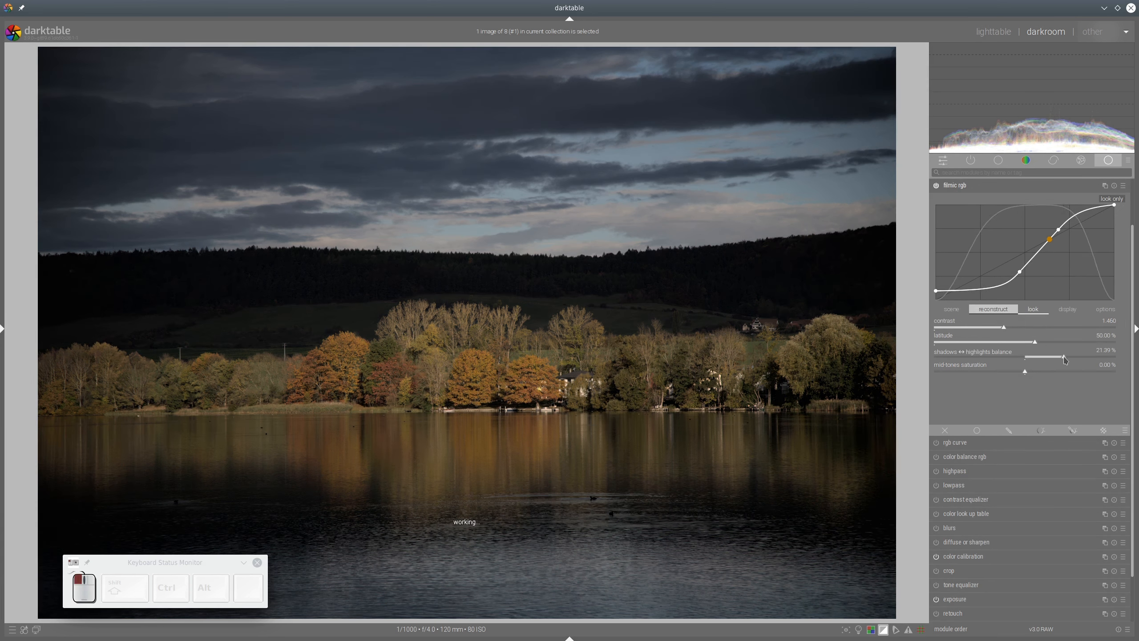
click(957, 185)
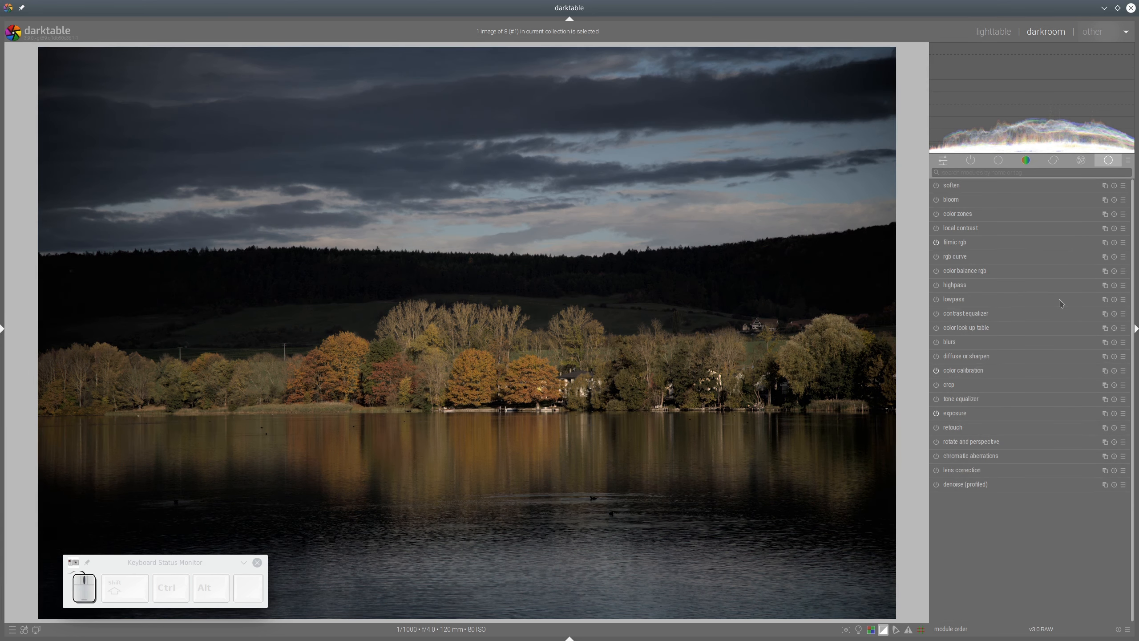
- In color balance rgb, set global vibrance to 25.31 % and global chroma to 28.48 %
click(961, 271)
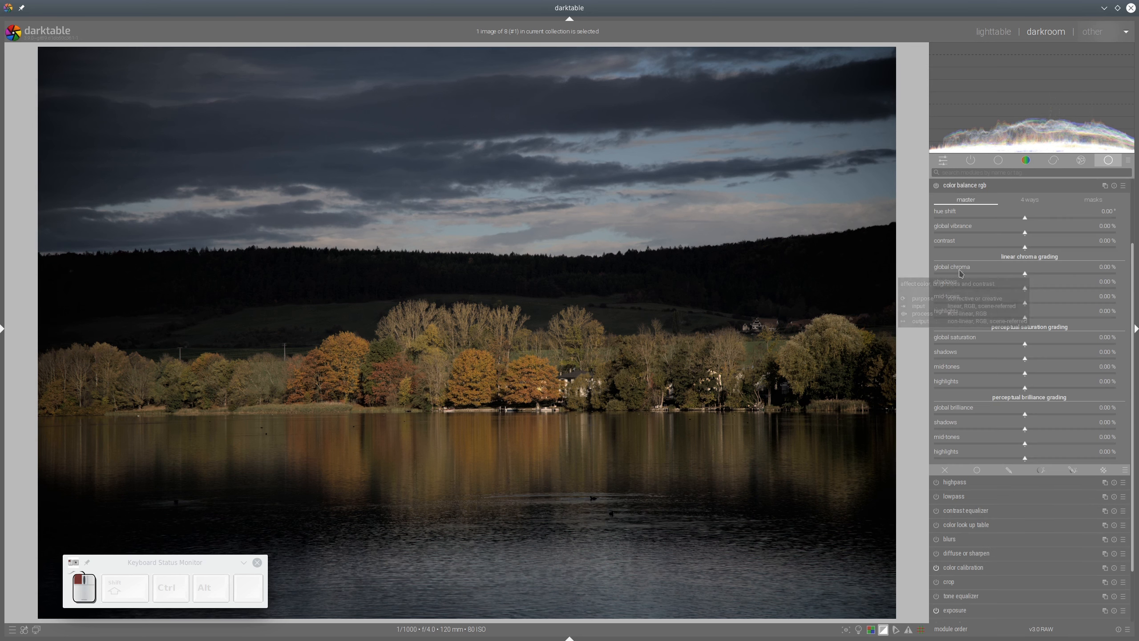
click(1071, 231)
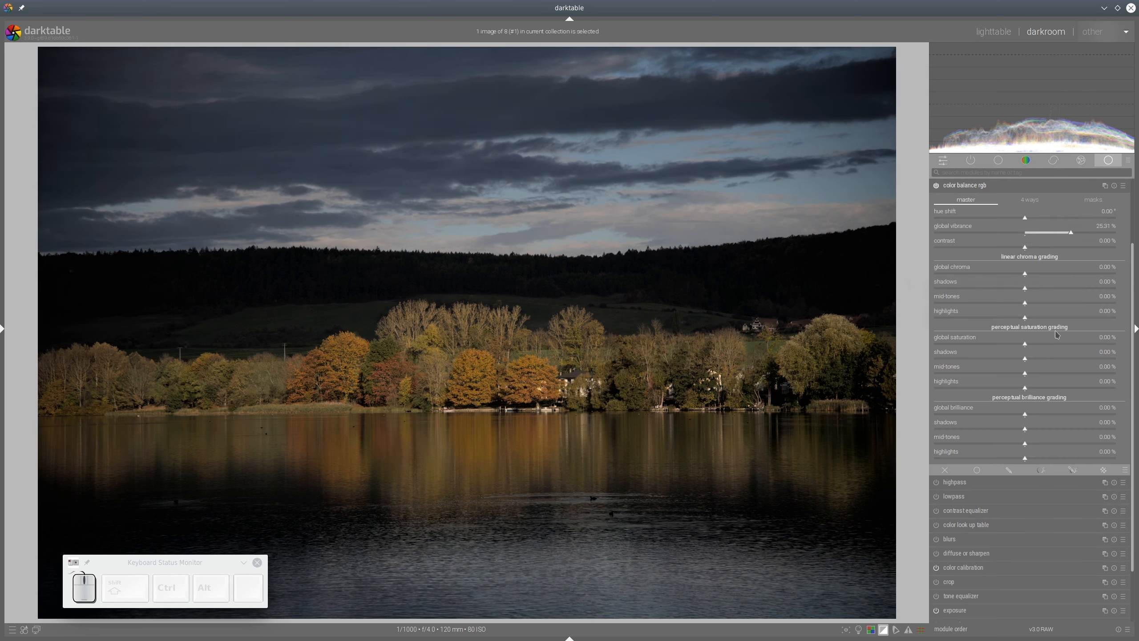
click(1077, 273)
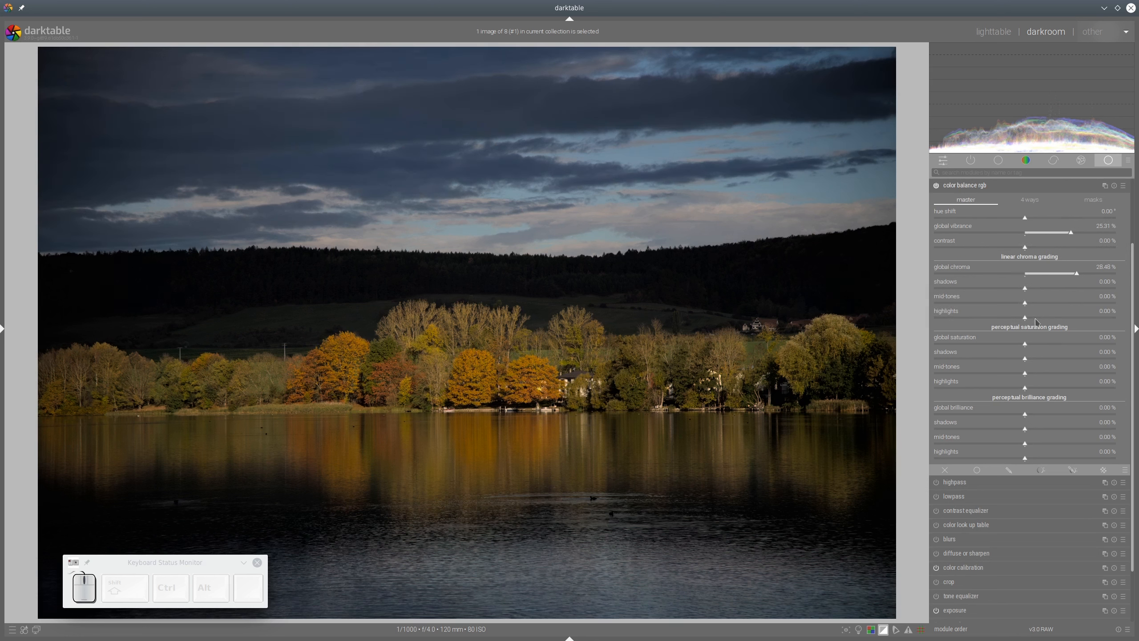
- Set perceptual saturation to 24.14 % for shadows and 4.34 % for mid-tones, and highlights brilliance to about 18 %
click(1085, 359)
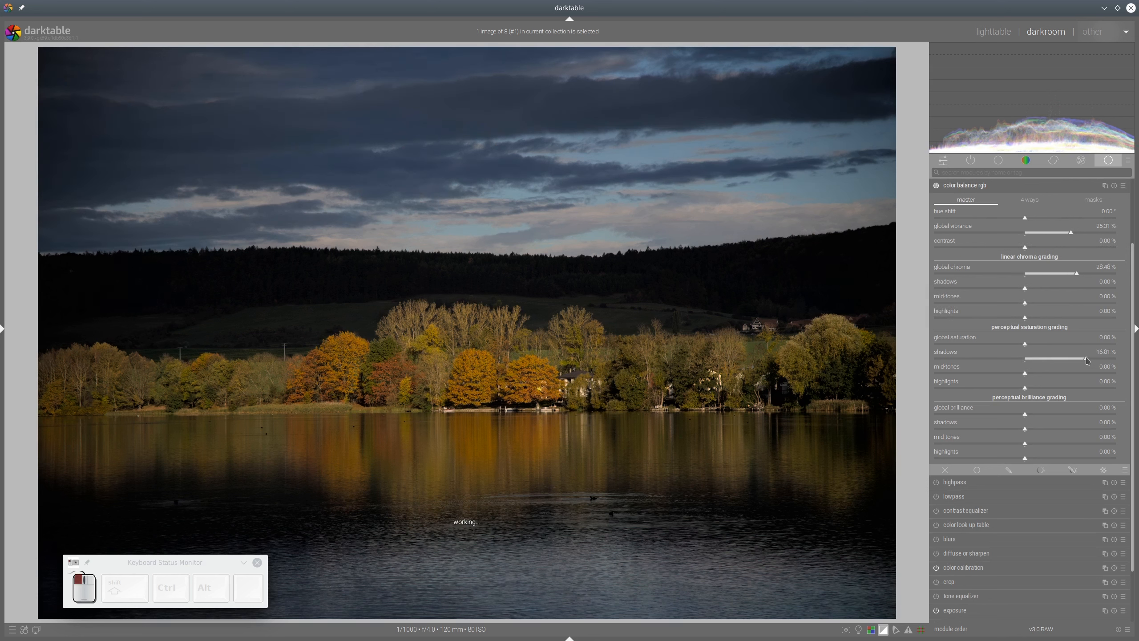
click(1049, 373)
click(1073, 458)
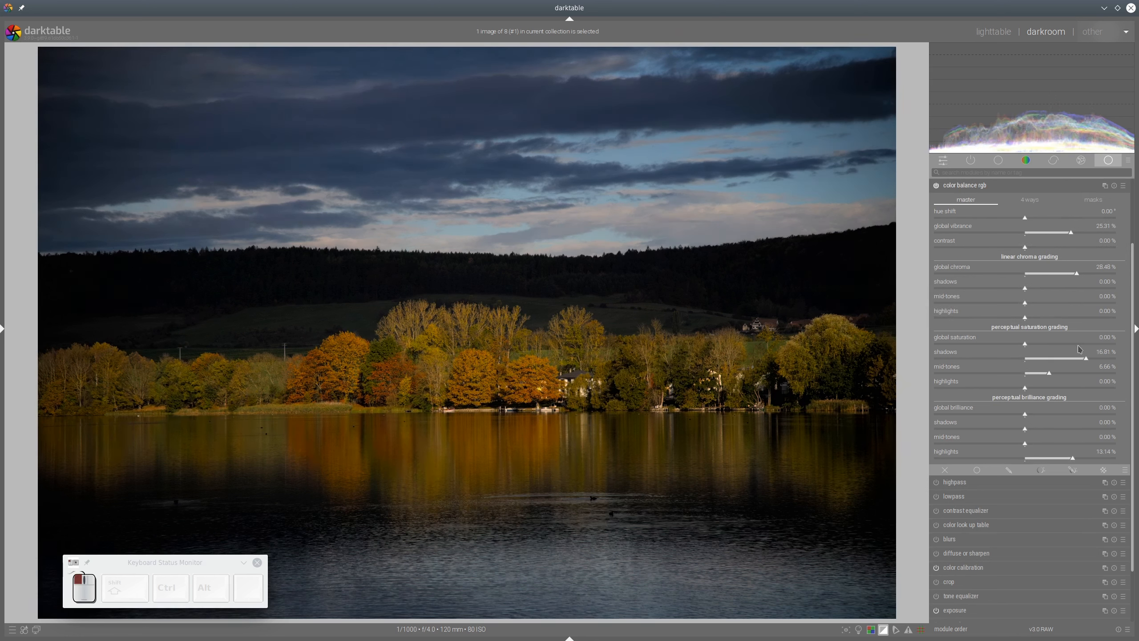
click(1113, 358)
click(1040, 373)
click(1090, 458)
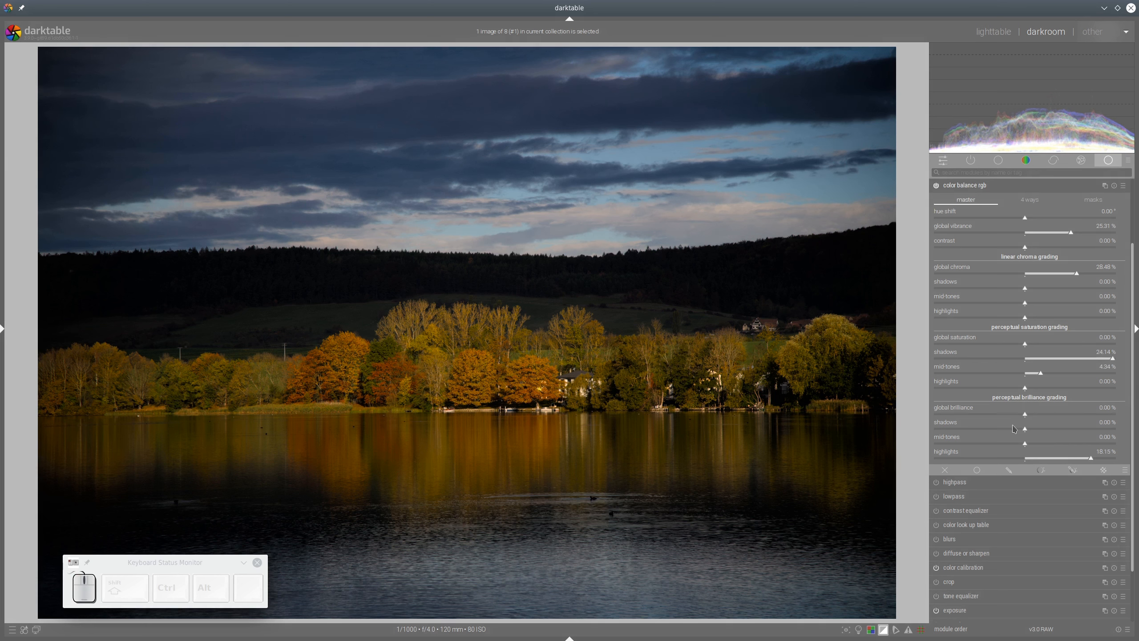
- Set global brilliance to -10.57 % and highlights brilliance to 22.56 % in color balance rgb
click(986, 414)
click(1106, 458)
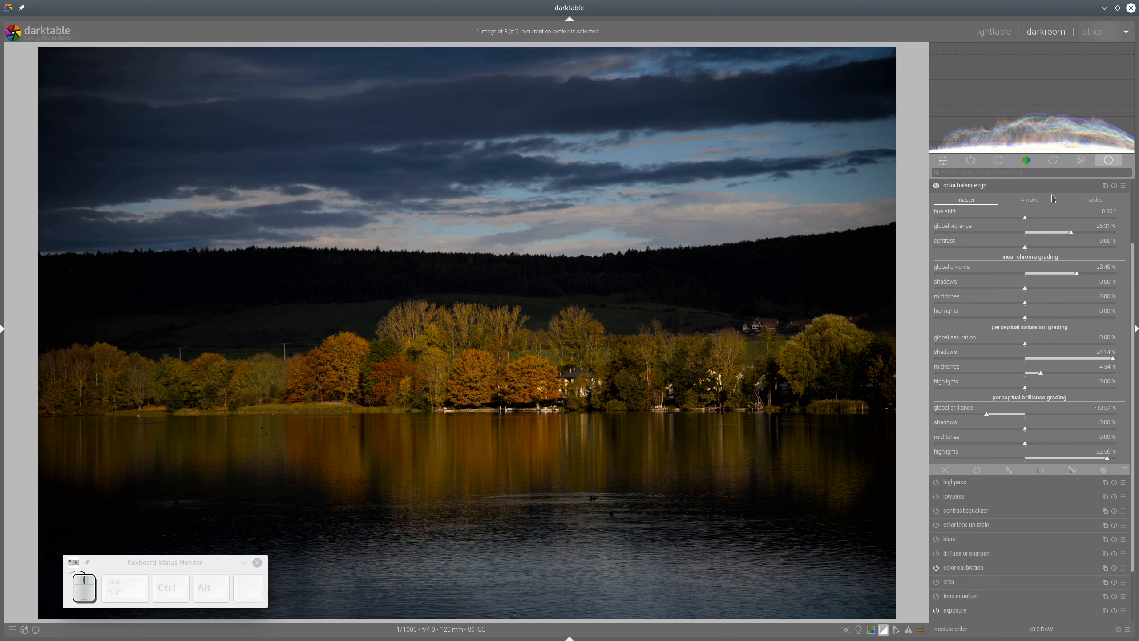
click(993, 189)
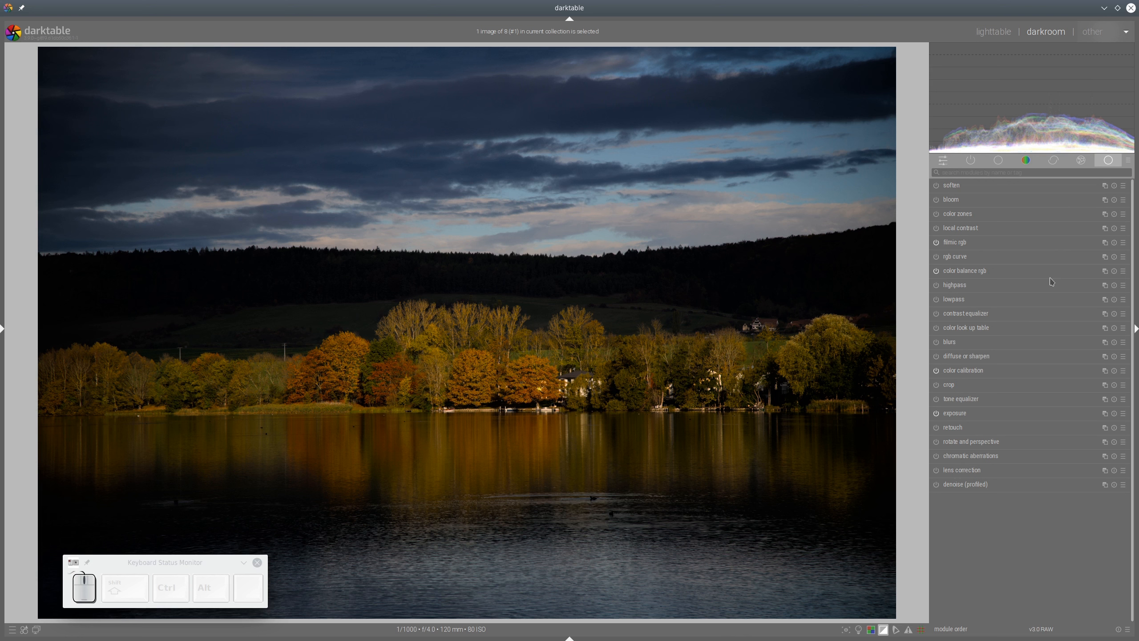
- Add a new color calibration instance and set its input B brightness to -0.565
click(1105, 373)
click(1076, 382)
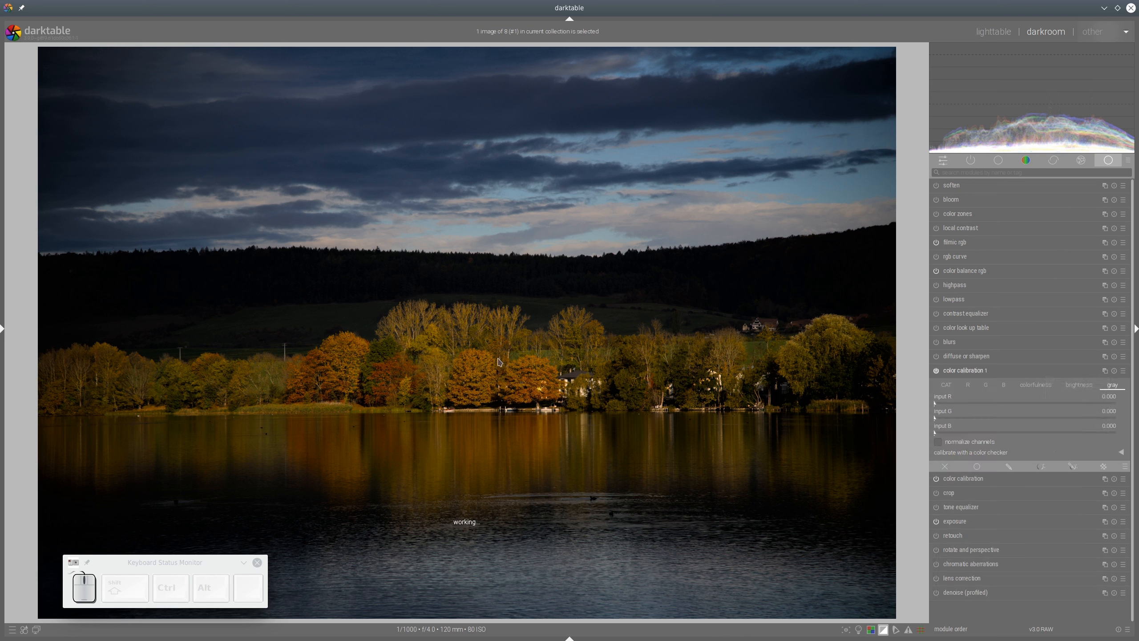
click(1084, 388)
click(974, 435)
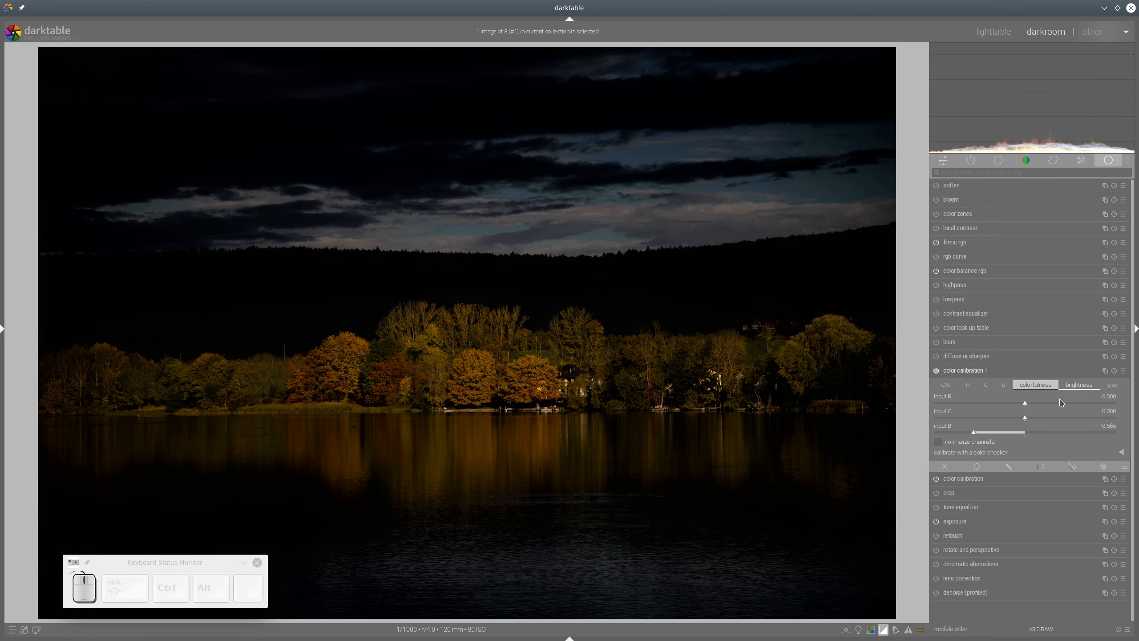
- Set the new color calibration instance's brightness to 0.604 for input R, 0.139 for input G and -0.746 for input B
click(1057, 403)
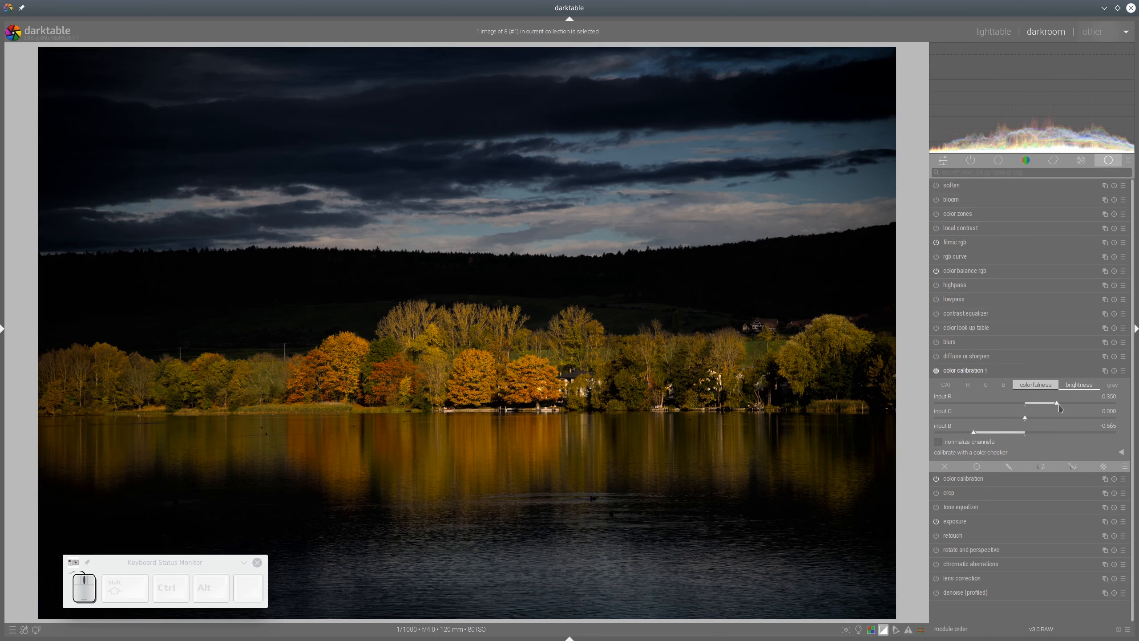
drag(1060, 407, 1072, 406)
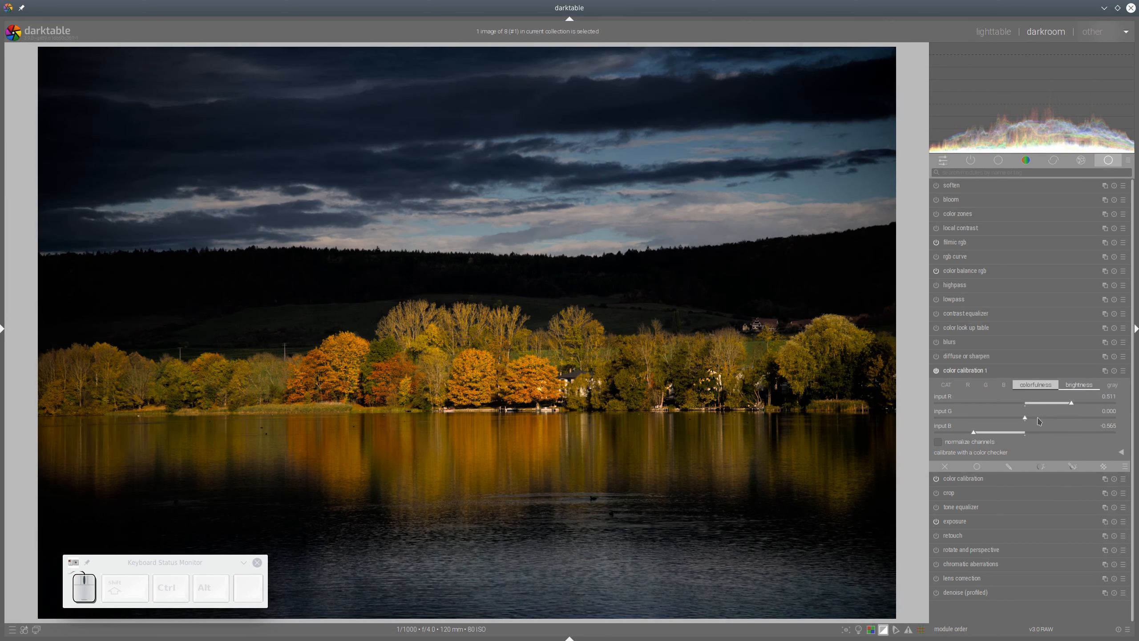
click(1038, 419)
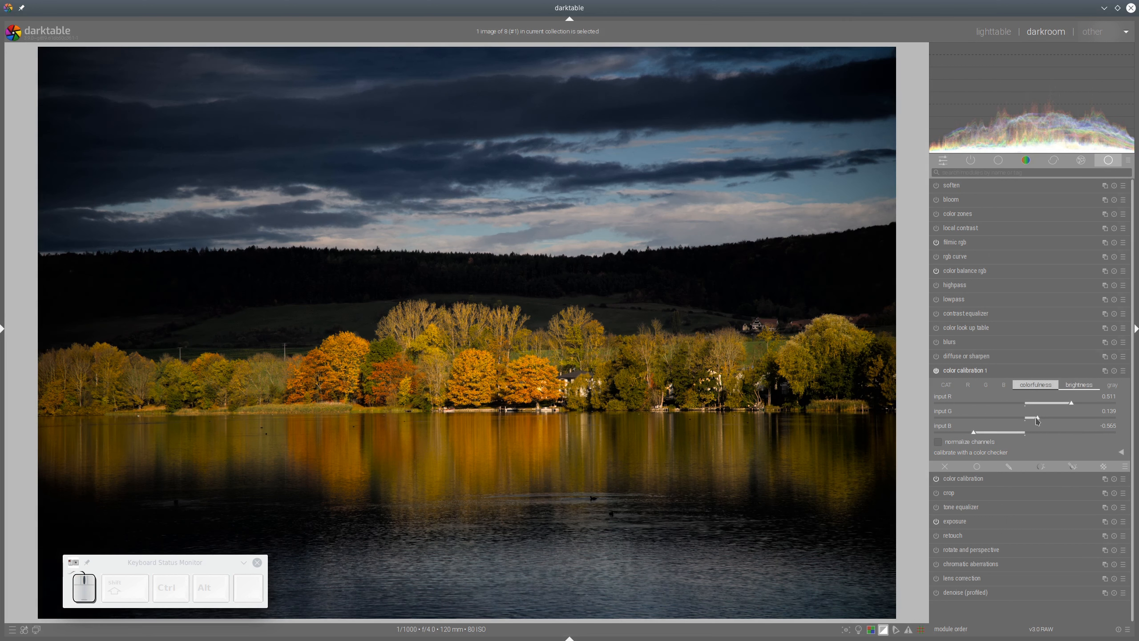
click(1081, 407)
scroll(1040, 425, down, 5)
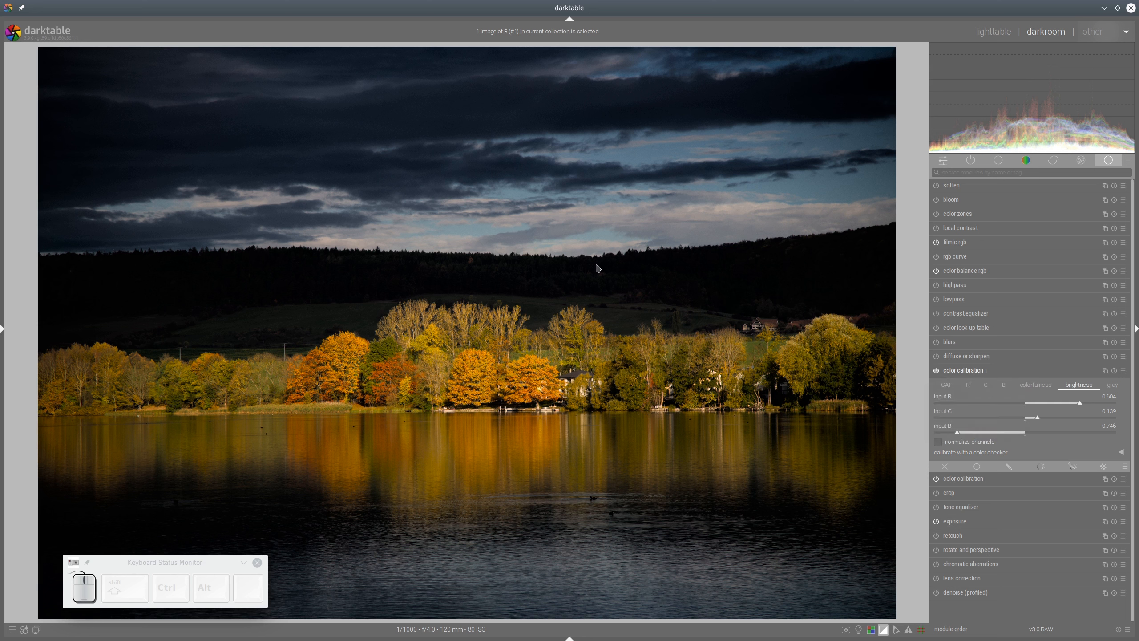
click(970, 370)
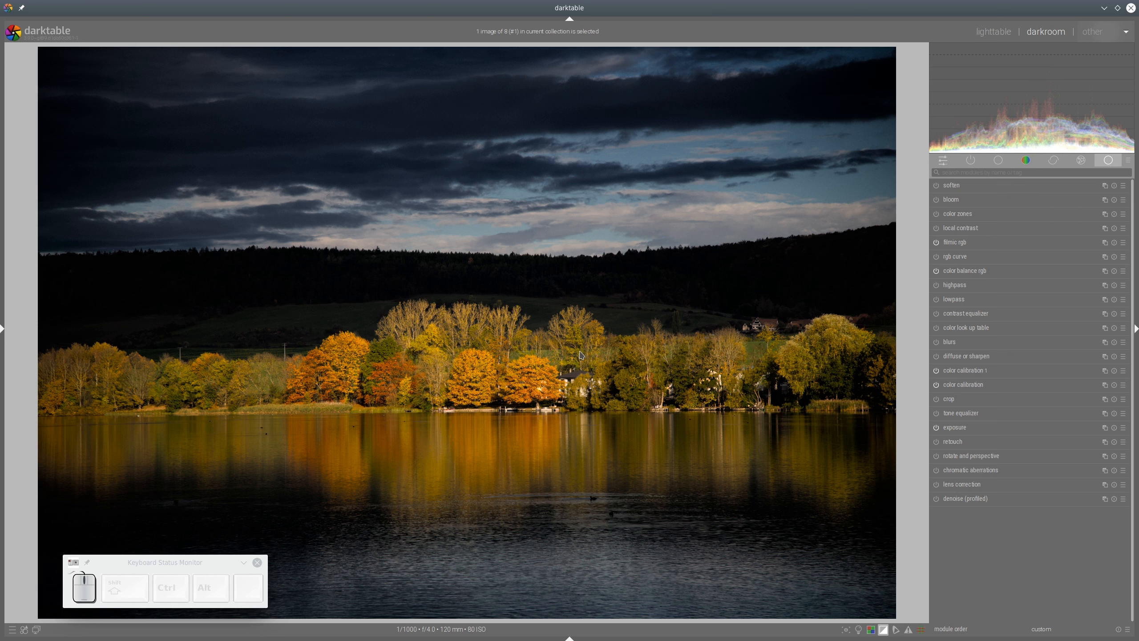
- Crop the photo to the 2:1 univisium aspect ratio, moving the crop frame slightly upward
click(948, 401)
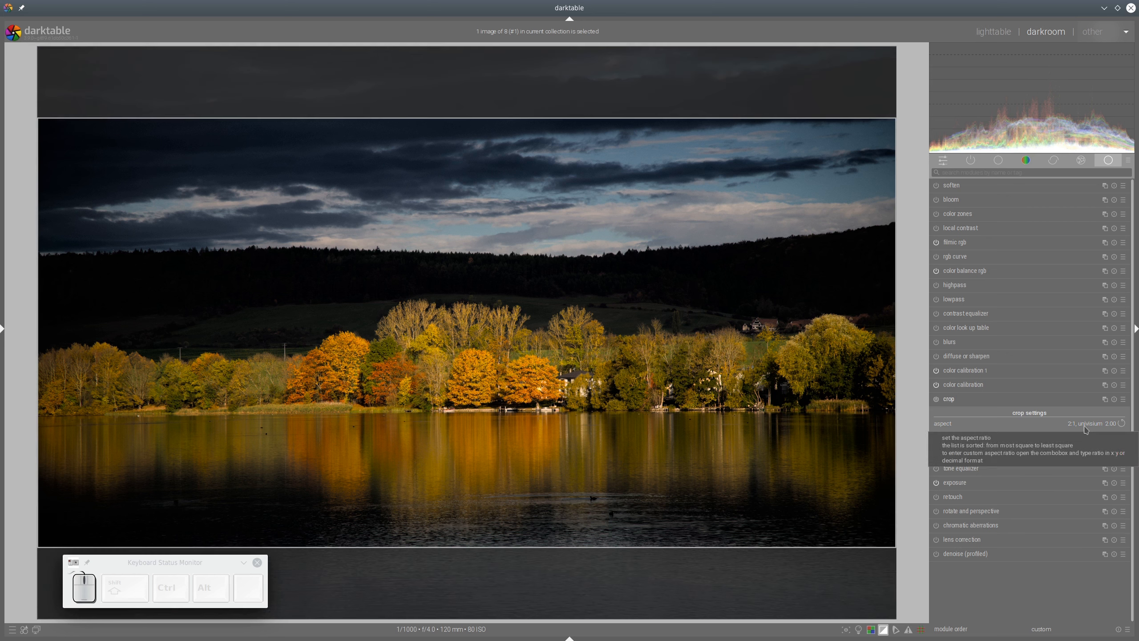
mouse_move(558, 285)
mouse_down()
mouse_move(558, 309)
mouse_move(557, 256)
mouse_move(557, 268)
mouse_up()
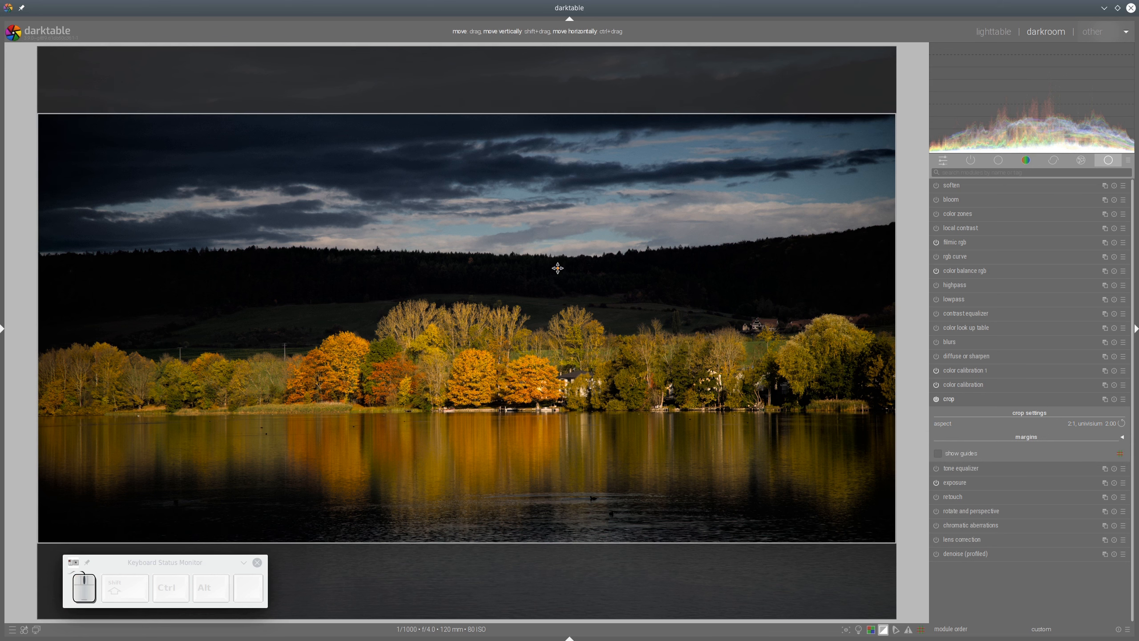
click(965, 404)
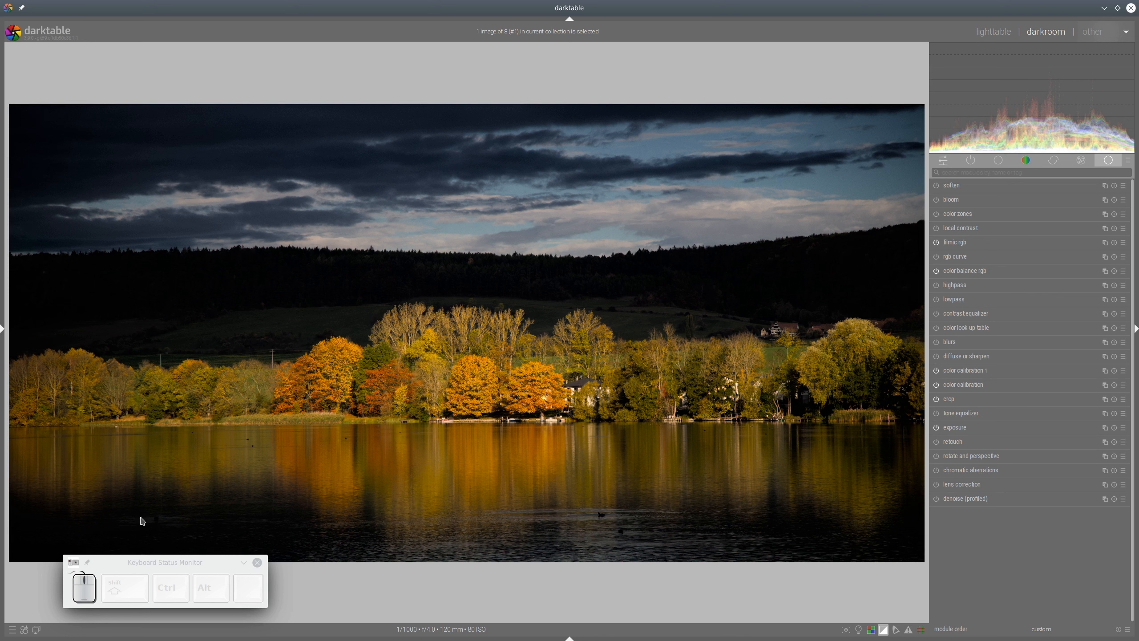
- Add another color calibration instance with a drawn and parametric mask, placing a horizontal gradient across the hillside just above the trees
click(1104, 371)
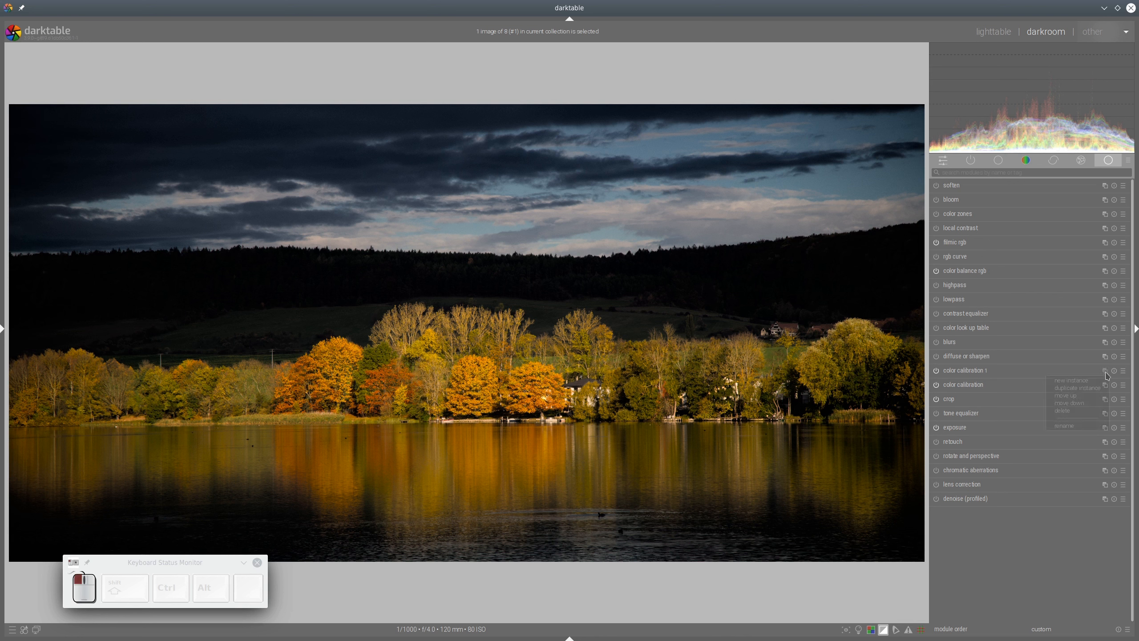
click(1083, 385)
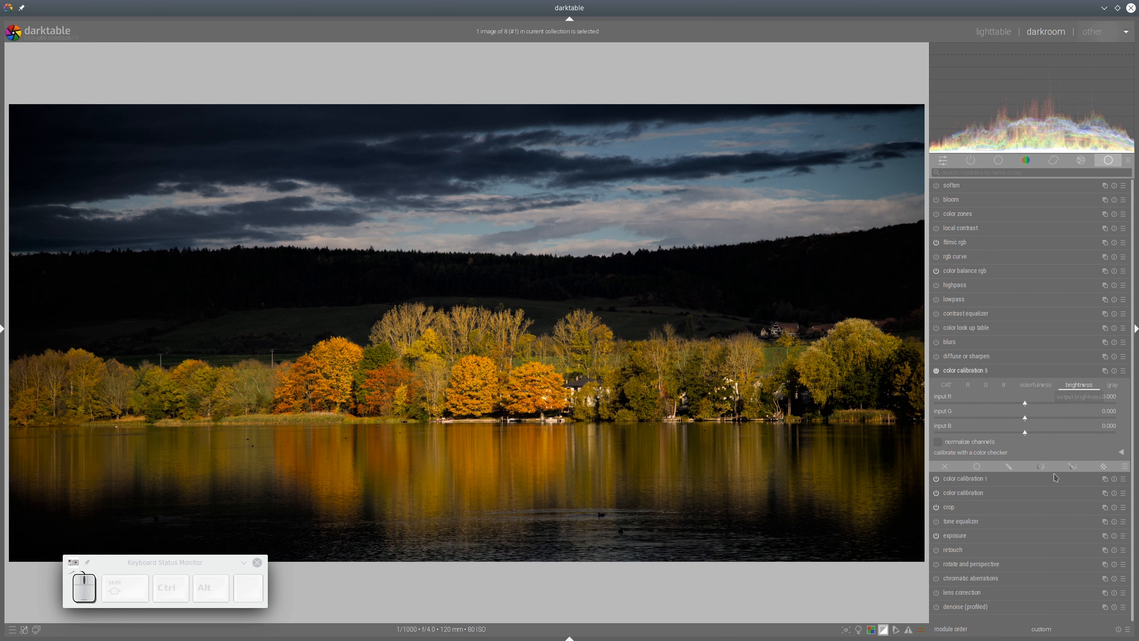
click(1040, 466)
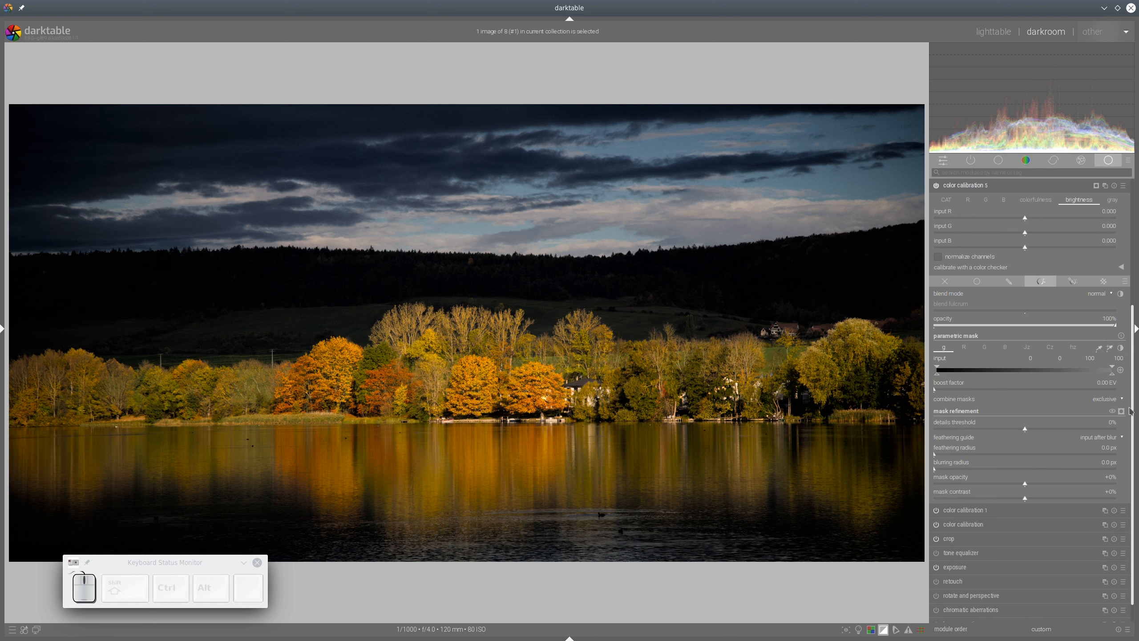
click(1072, 281)
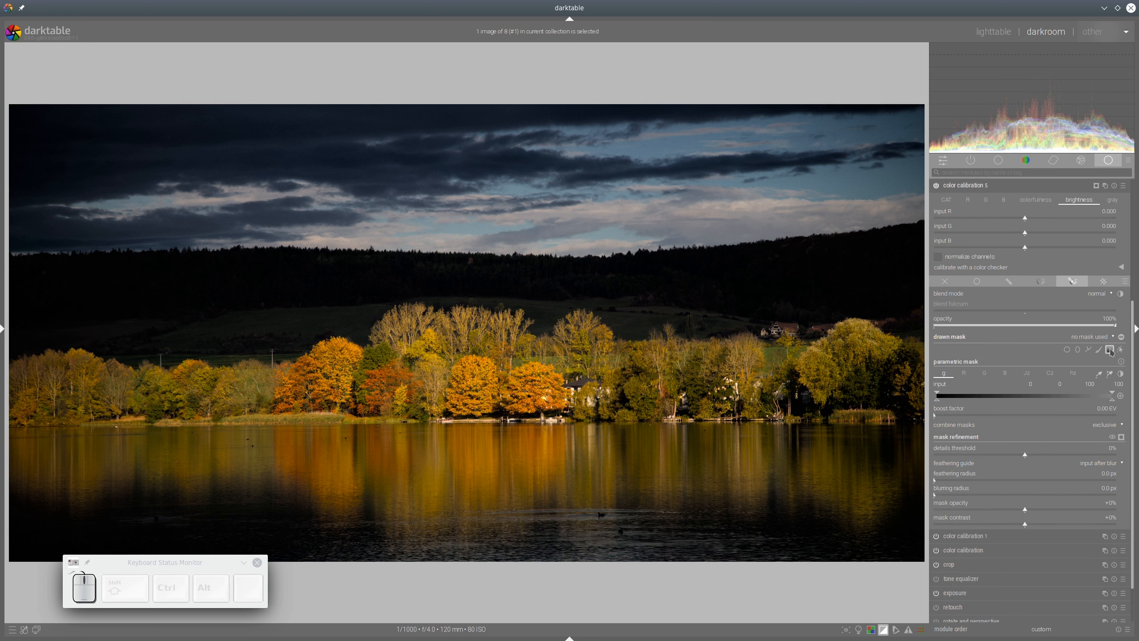
click(1110, 350)
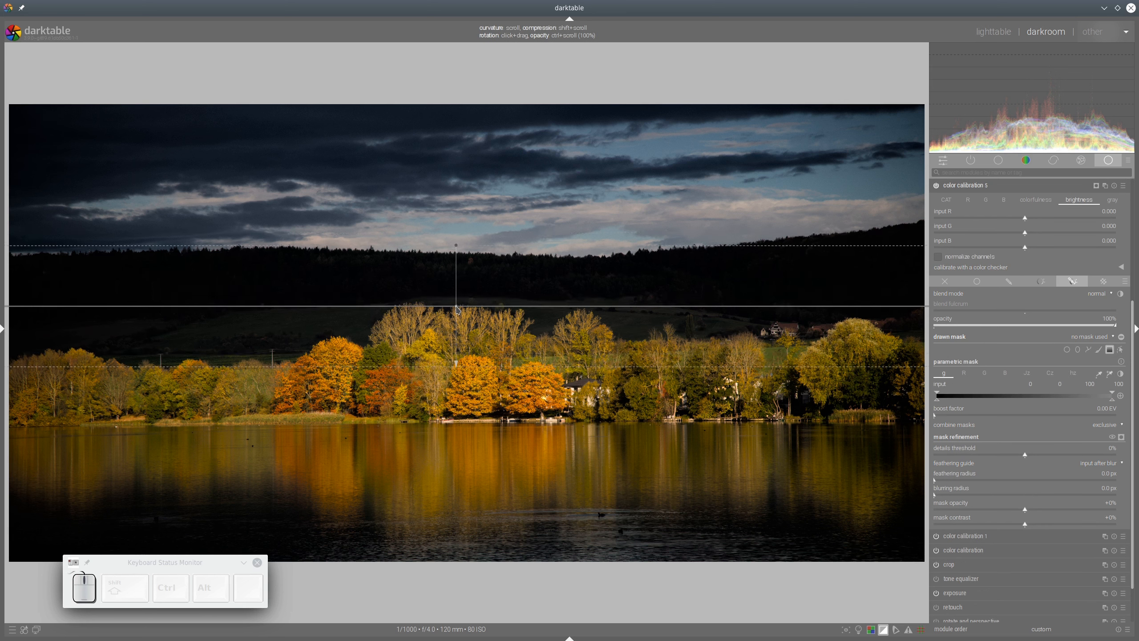
click(466, 307)
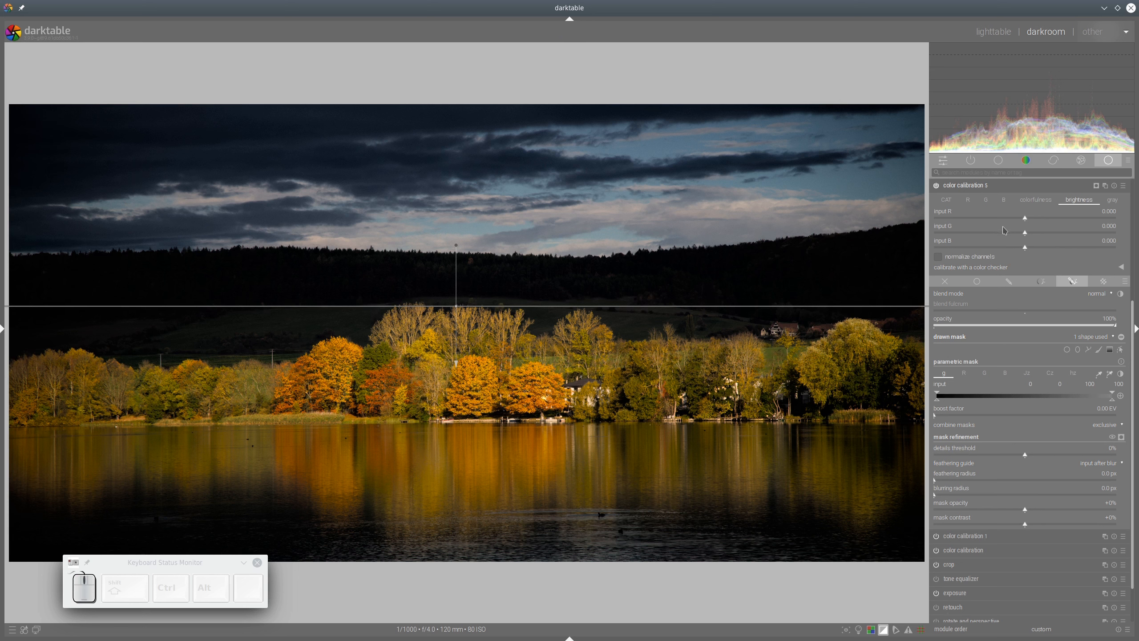
- Darken the sky by setting the gradient-masked color calibration's brightness to -0.633 for input B and -0.222 for input G
click(990, 247)
click(967, 247)
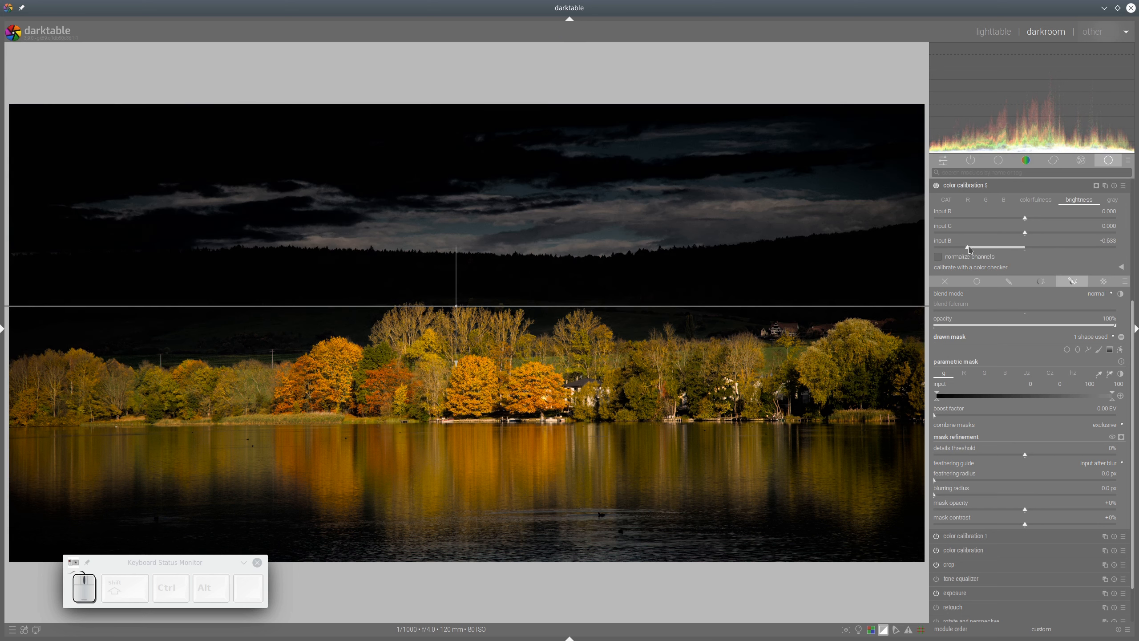
click(994, 233)
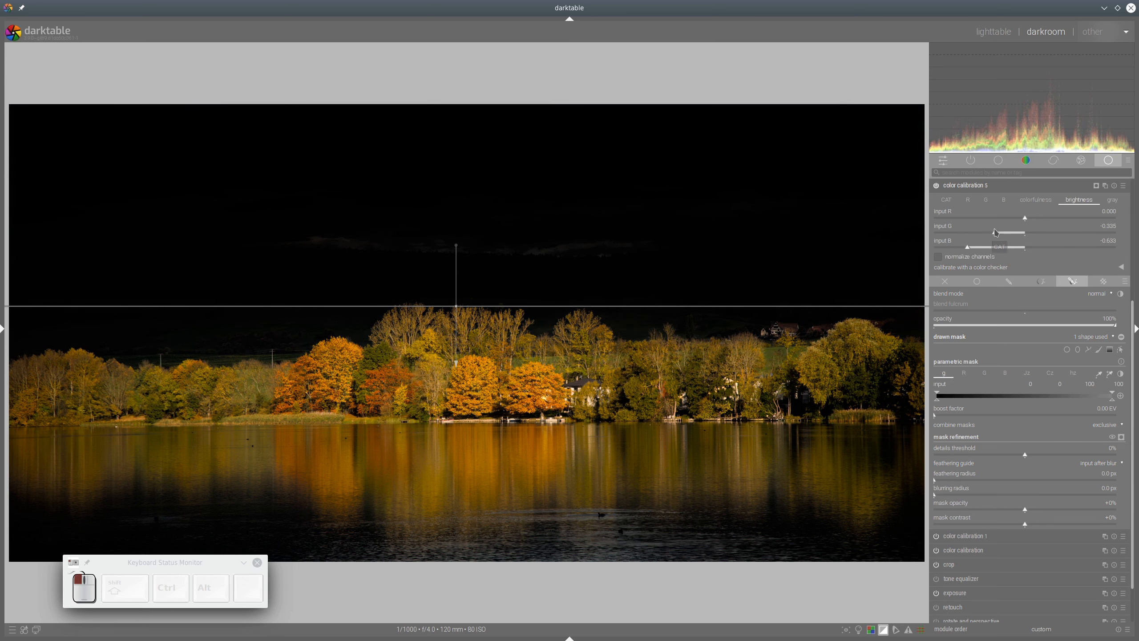
click(1003, 233)
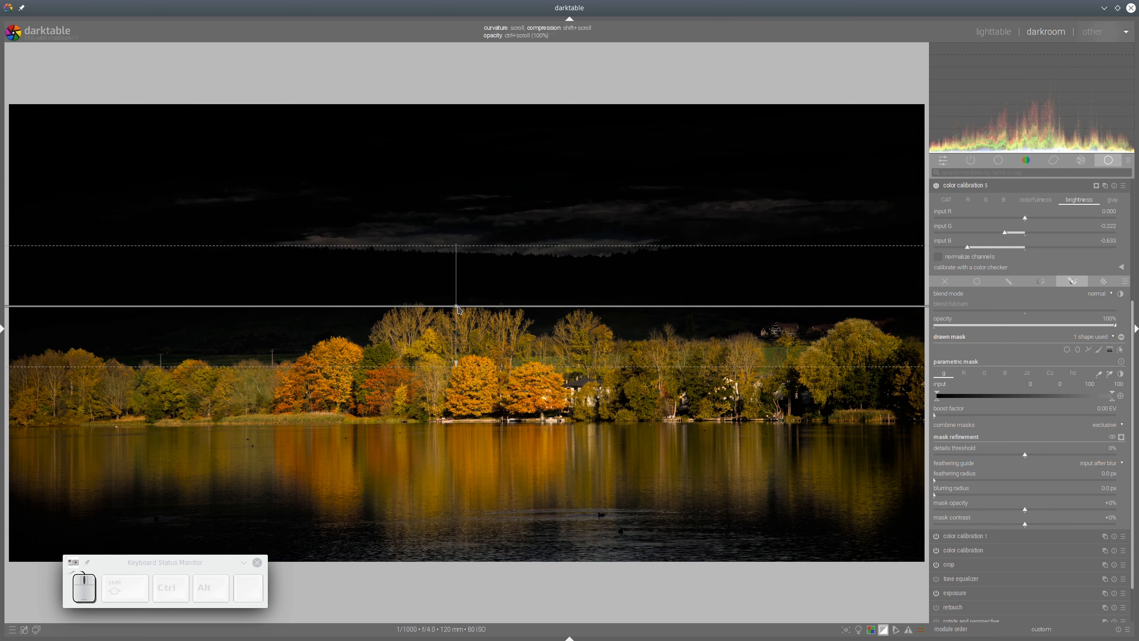
- Try a tighter gradient compression of 3.52% on the mask and restore it to 5.50%
shift+scroll(457, 310, down, 4)
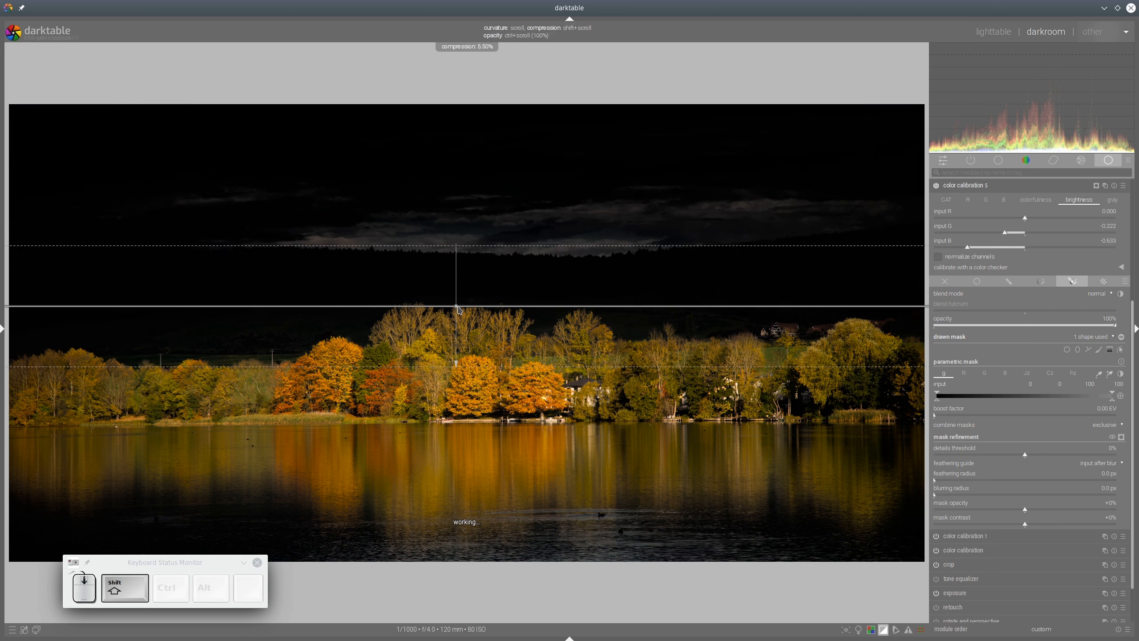
shift+scroll(459, 310, down, 1)
shift+scroll(459, 309, up, 1)
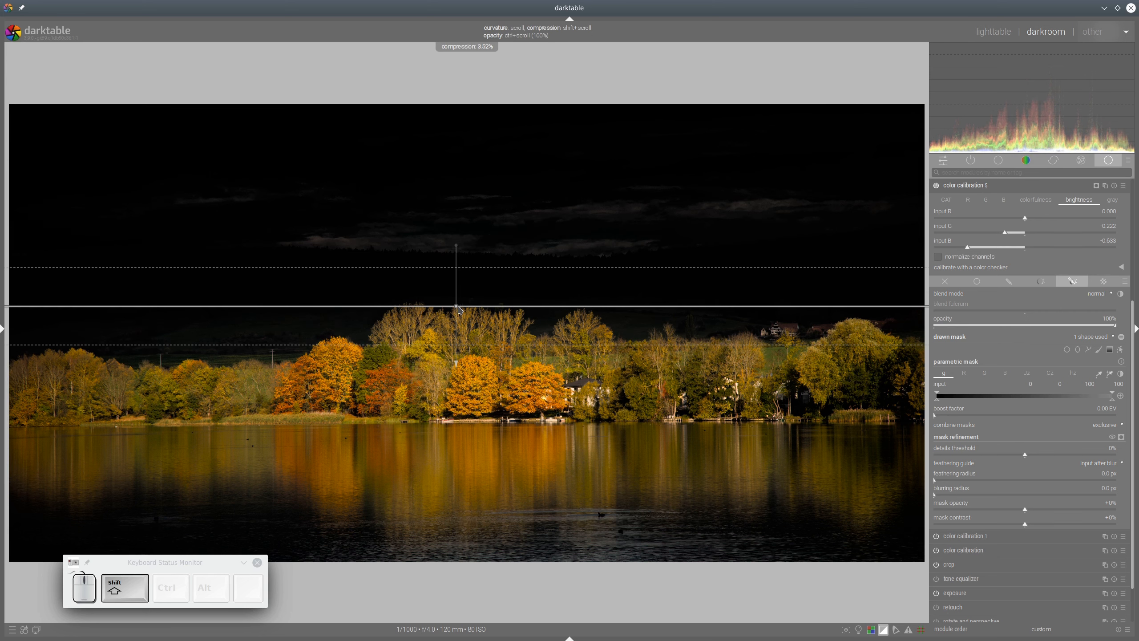
shift+scroll(458, 310, up, 2)
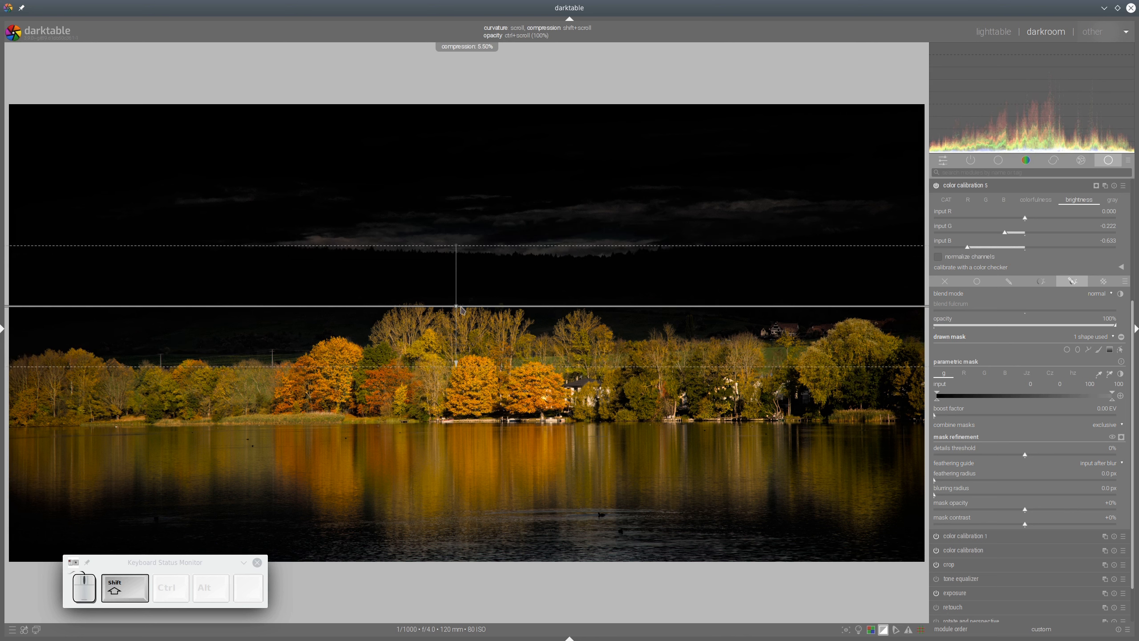
- Add another new color calibration instance and place it between rgb curve and color balance rgb in the module order
click(1000, 185)
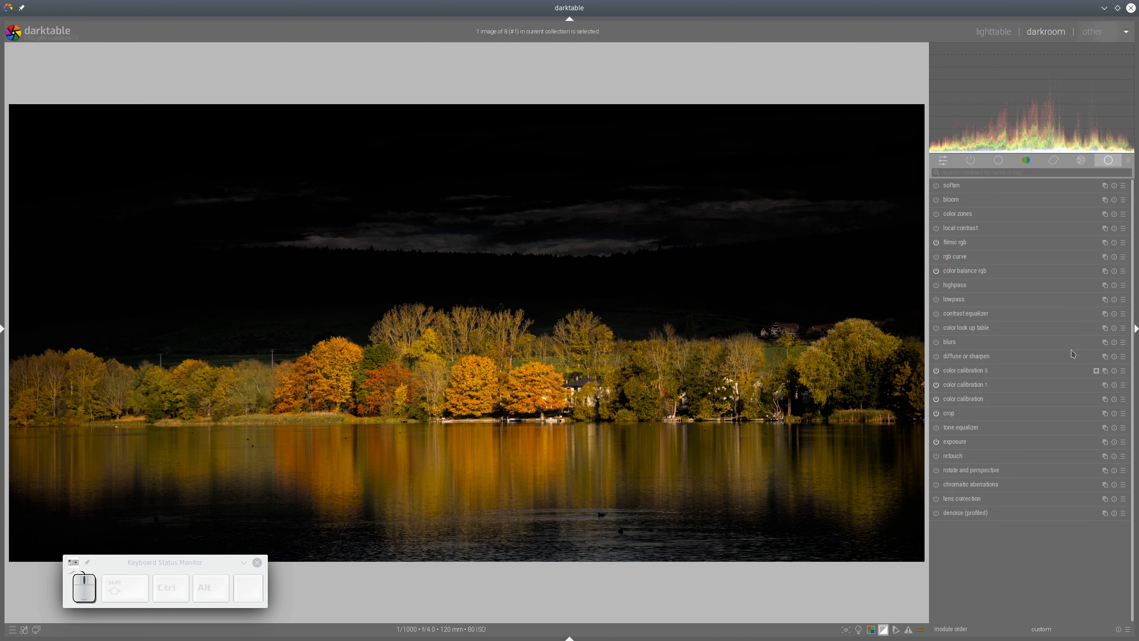
click(1106, 375)
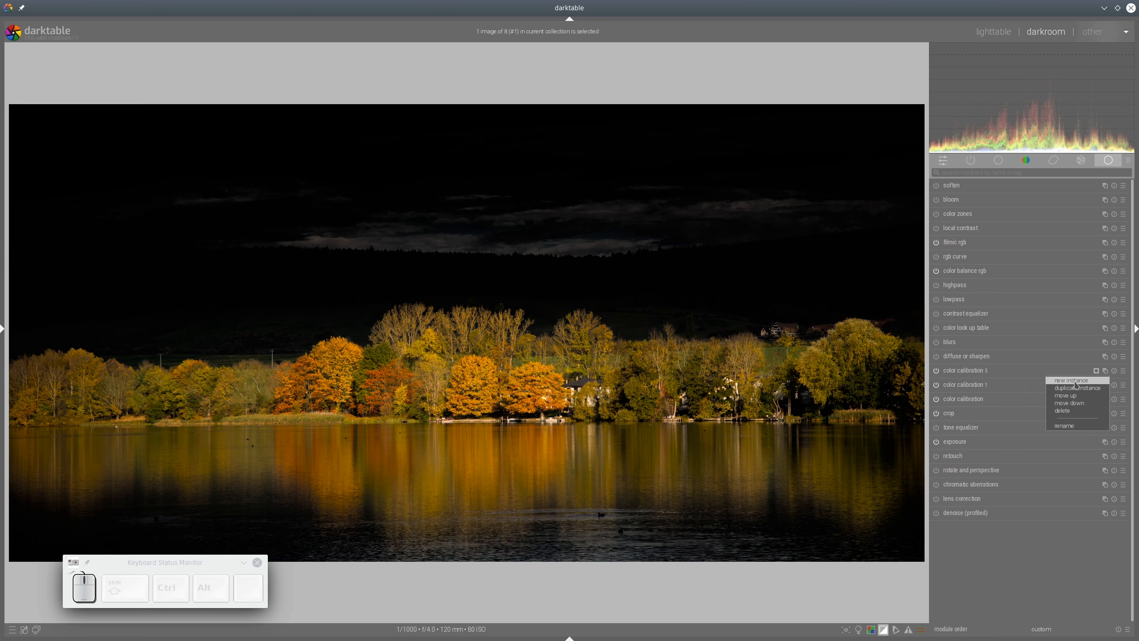
click(1085, 382)
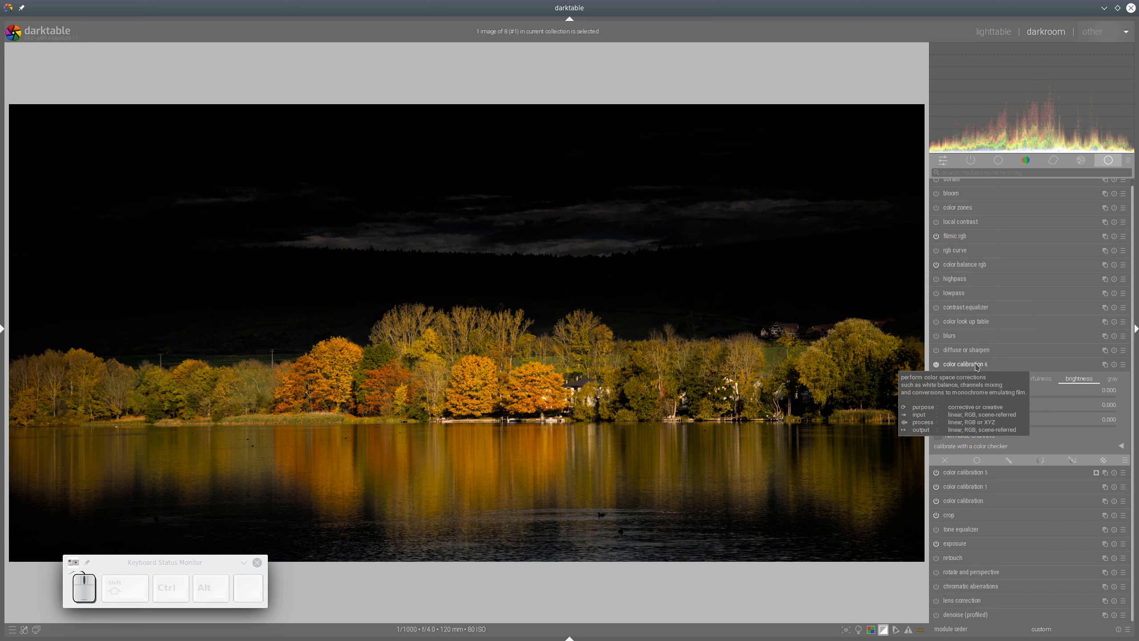
drag(976, 366, 999, 264)
click(995, 264)
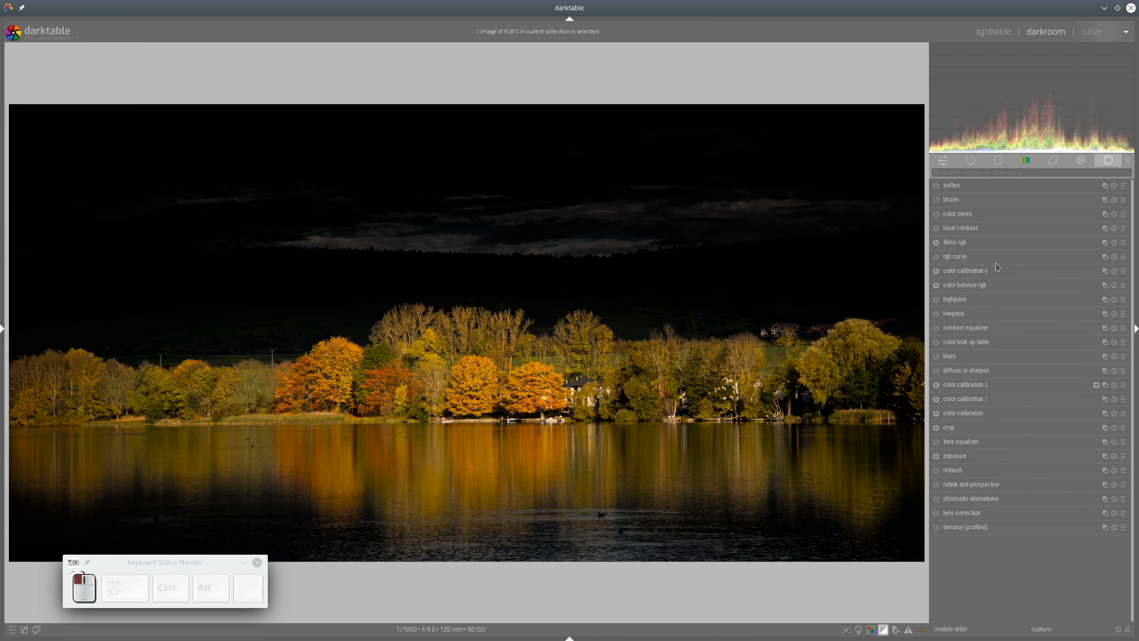
- Convert the photo to black and white with the new instance's gray mix, setting input R to 0.543 and input G to 0.528
click(972, 274)
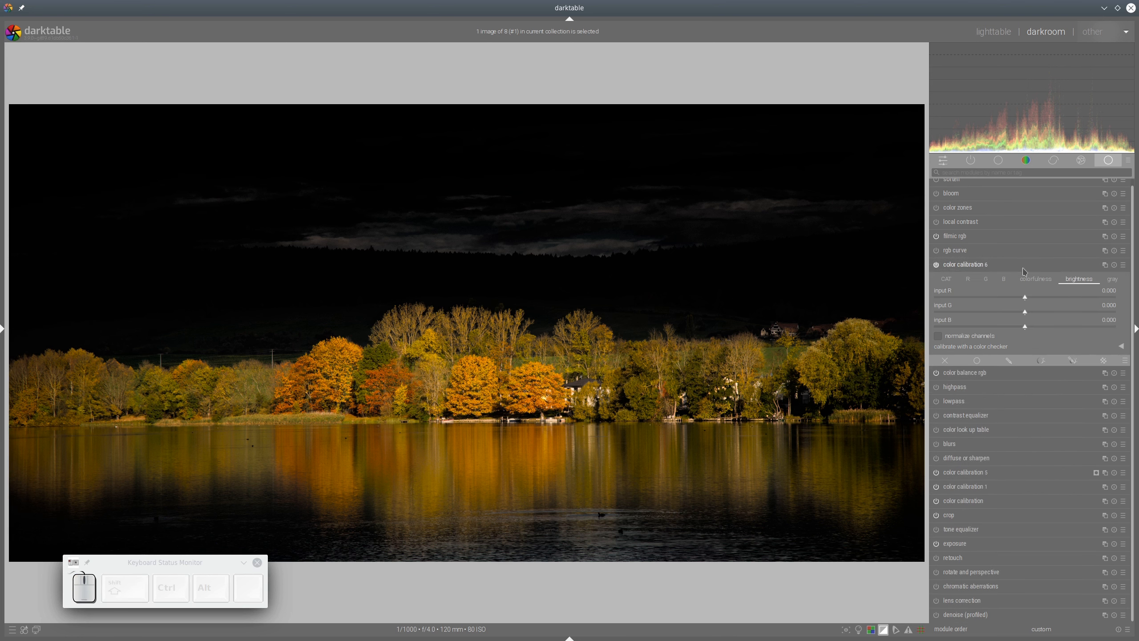
click(1113, 281)
click(1033, 297)
click(1030, 312)
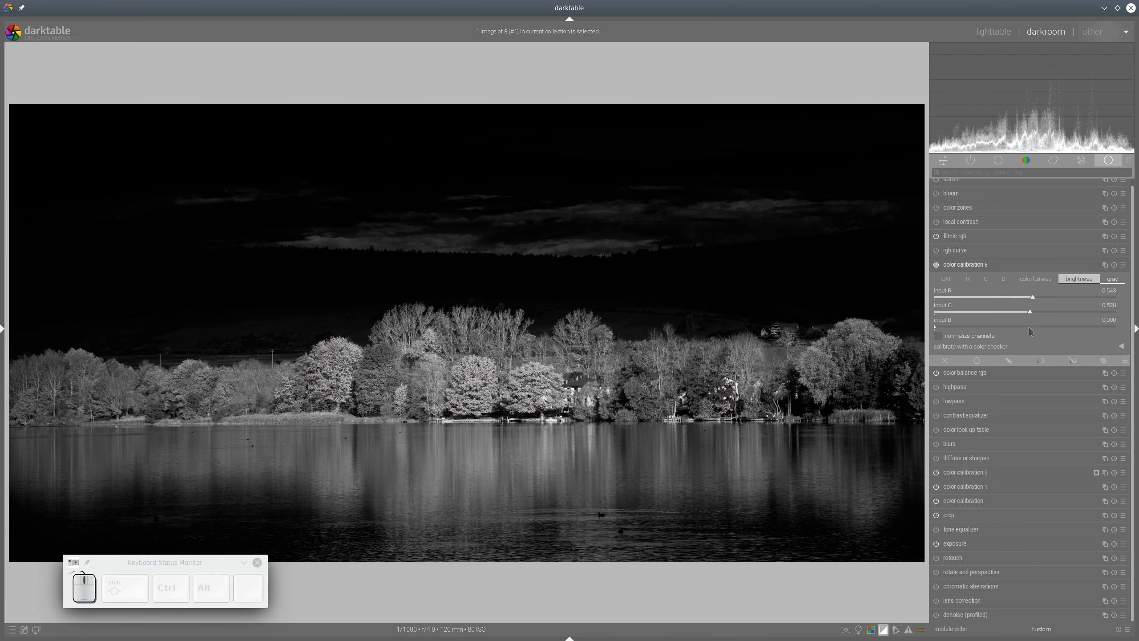
click(1028, 326)
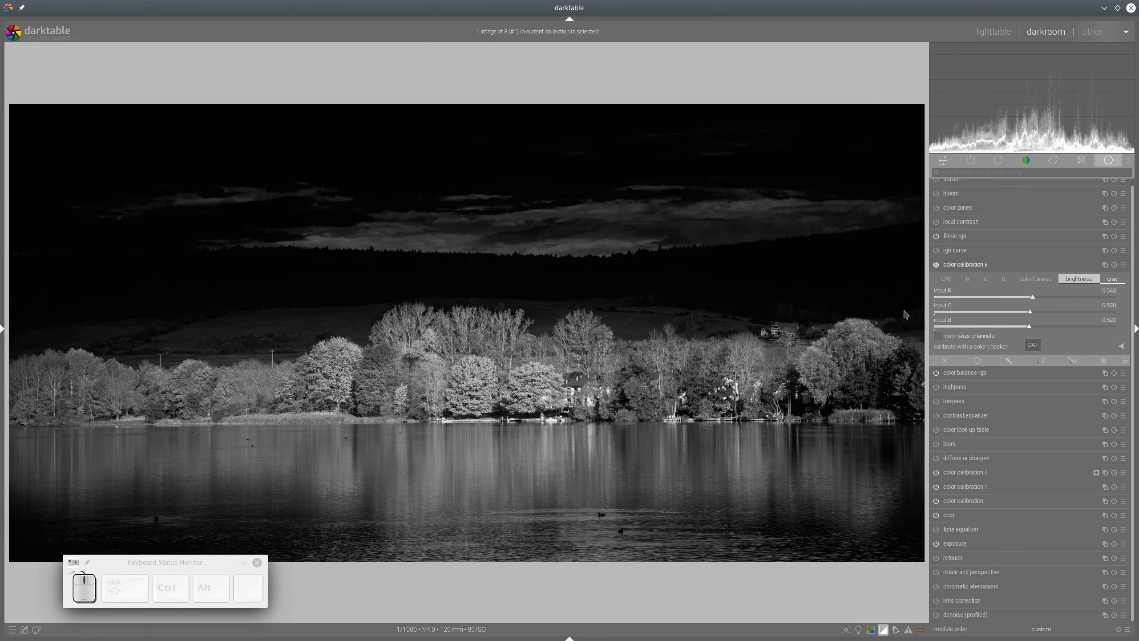
double_click(1027, 326)
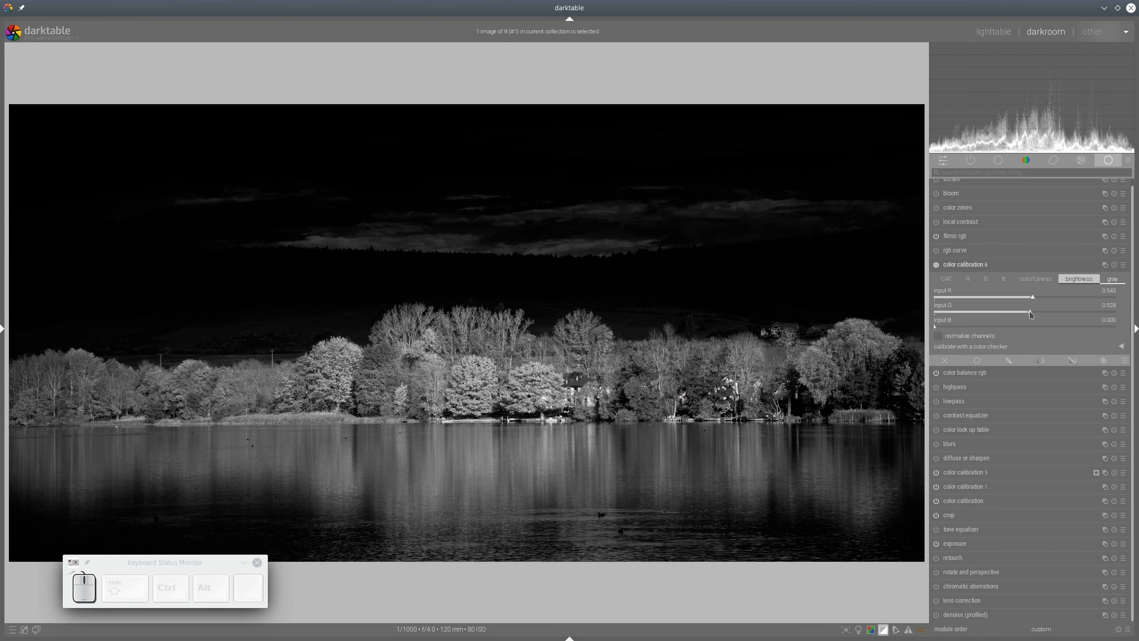
- Rebalance the gray mix by lowering input G to 0.083 and raising input R well above its previous setting
drag(1030, 313, 949, 313)
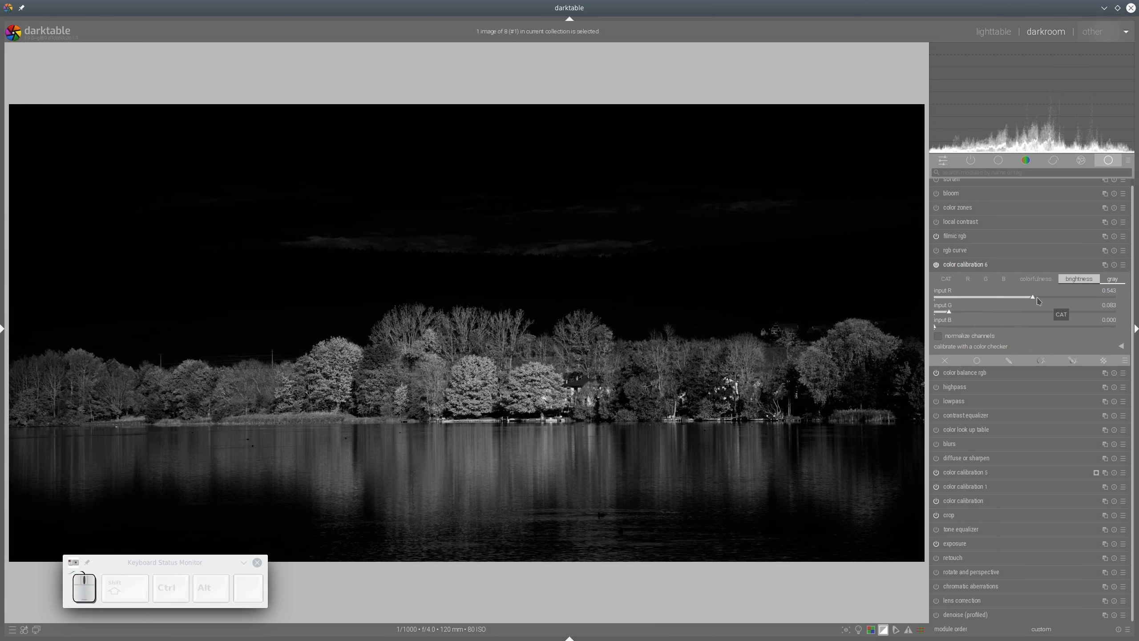
drag(1036, 300, 1072, 300)
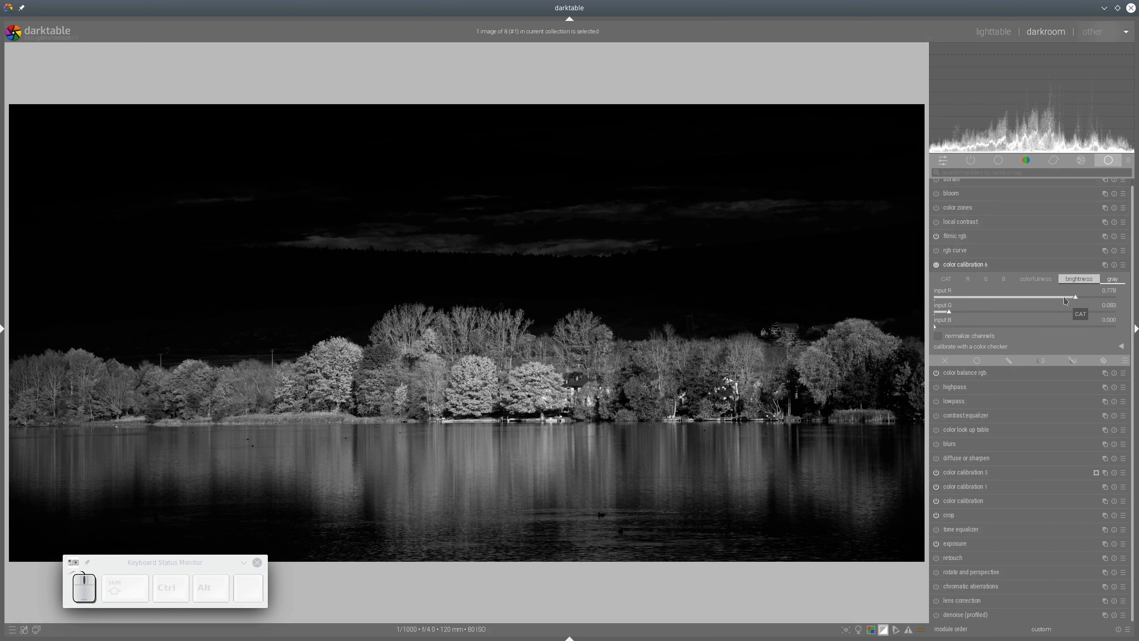
click(1065, 301)
click(1070, 301)
- Set the black-and-white color calibration instance's brightness to -0.496 for input B and 0.125 for input R
click(1038, 280)
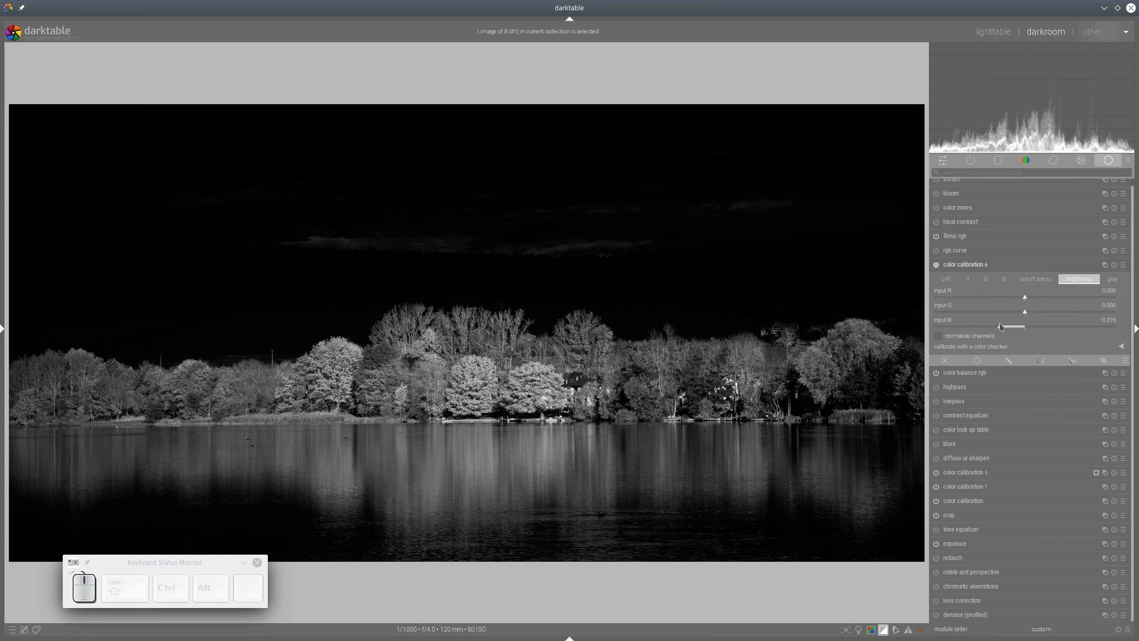
drag(1001, 327, 981, 326)
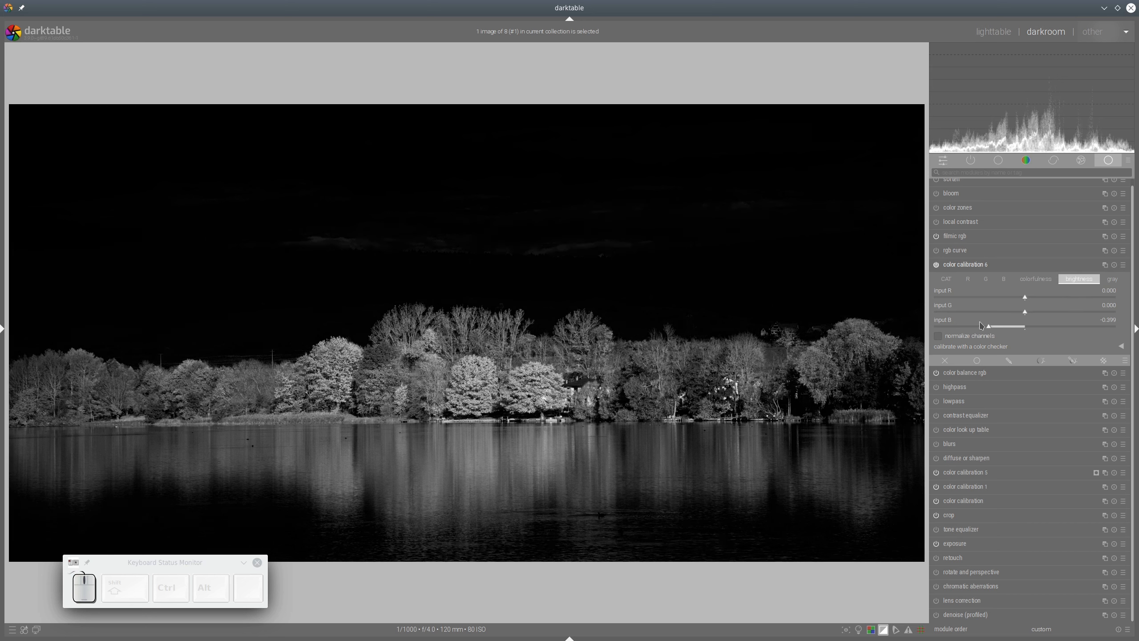
click(1044, 298)
click(1038, 297)
click(1036, 297)
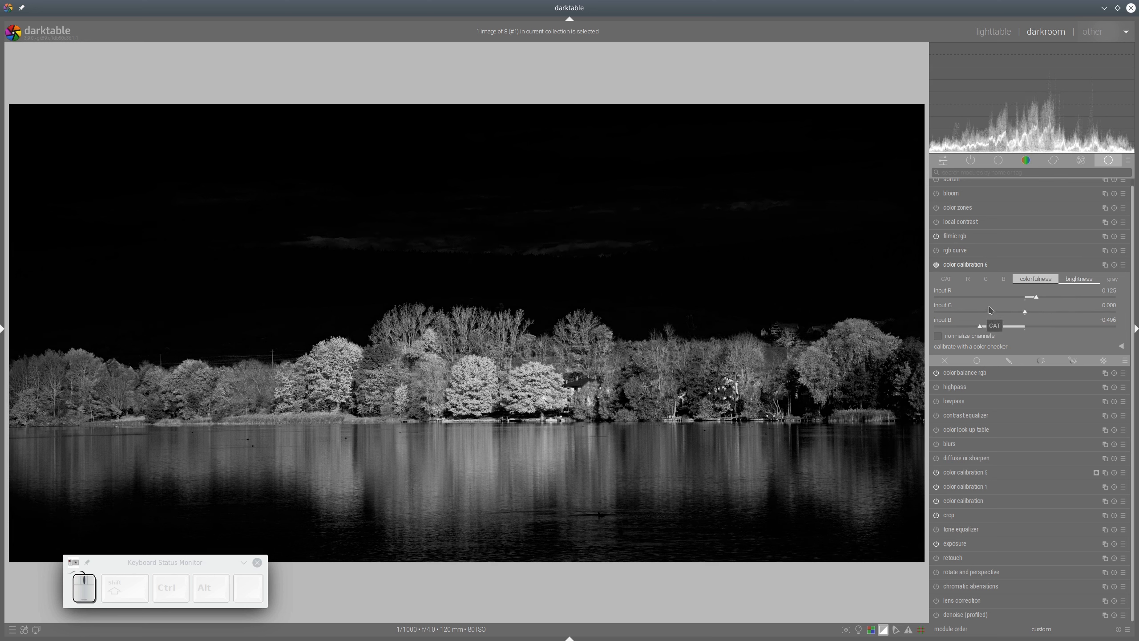
click(986, 279)
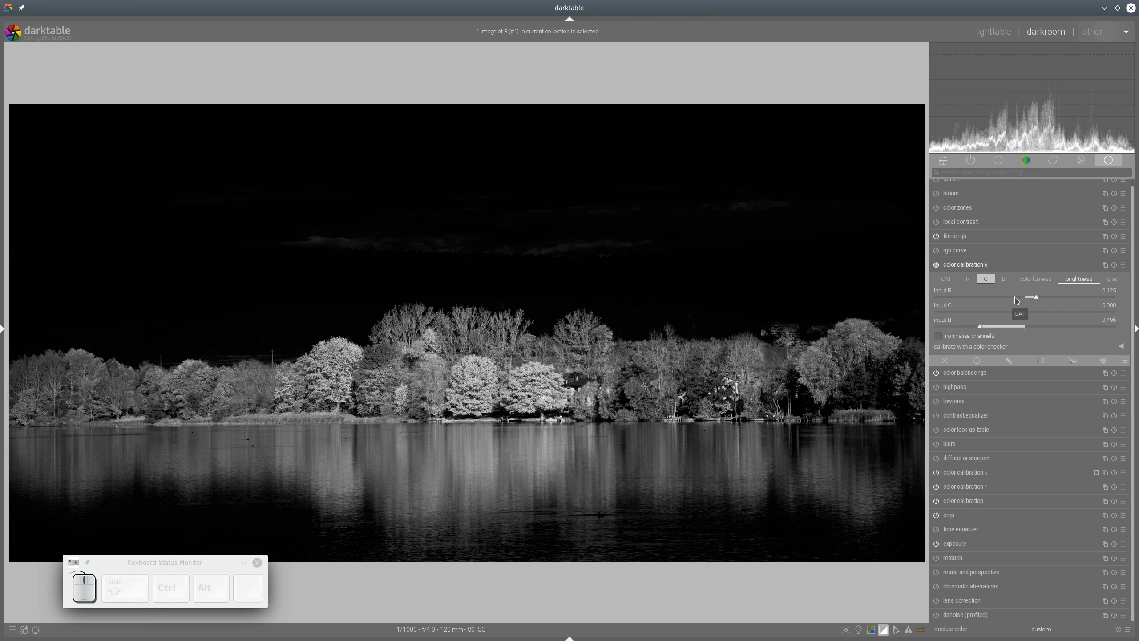
click(1004, 266)
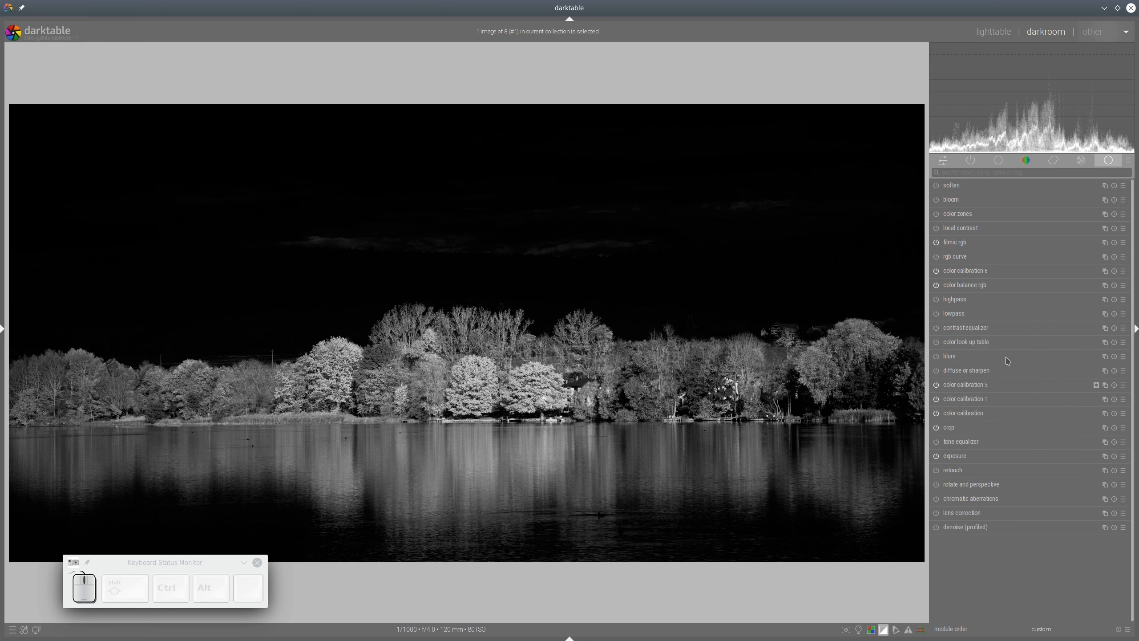
- Darken the sky further by lowering the gradient-masked color calibration's input B brightness to below -0.756
click(962, 386)
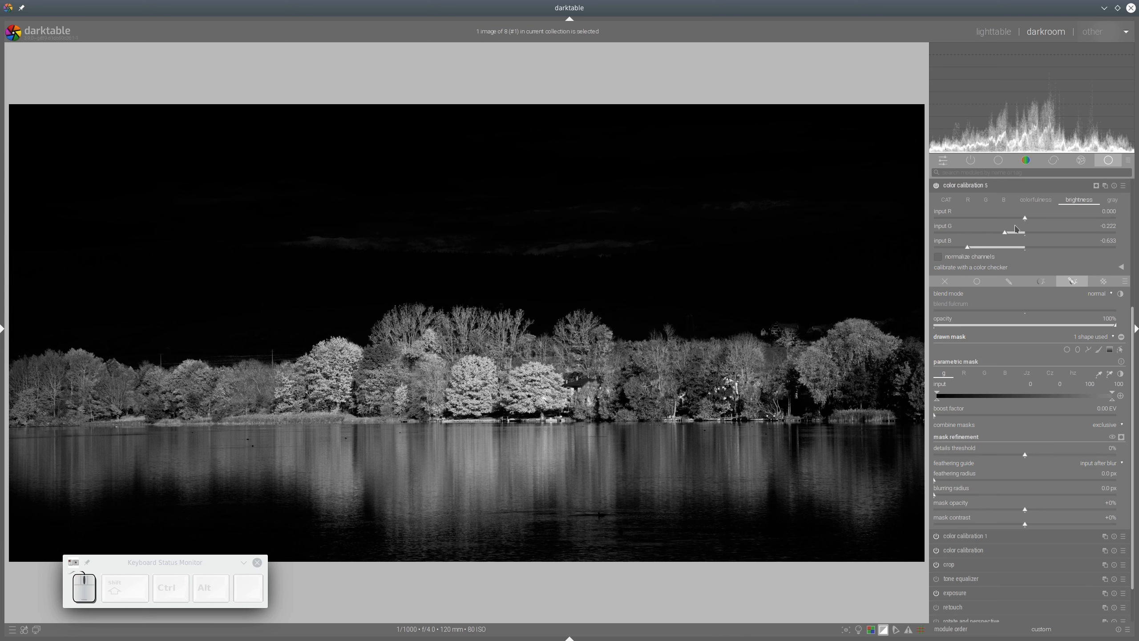
click(957, 248)
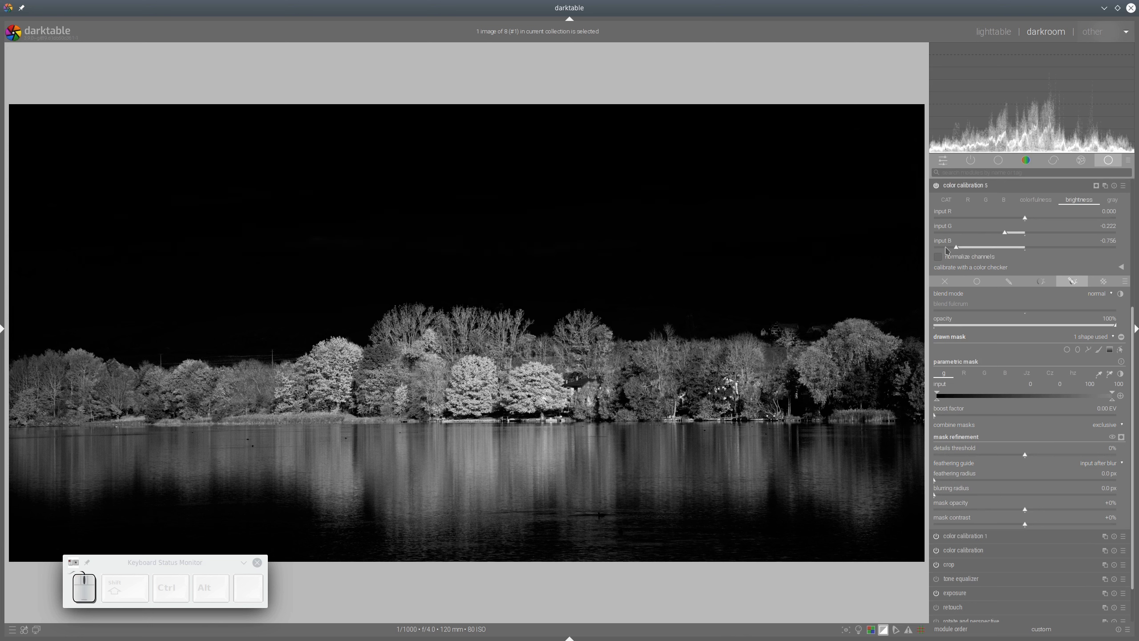
drag(946, 250, 952, 250)
click(961, 186)
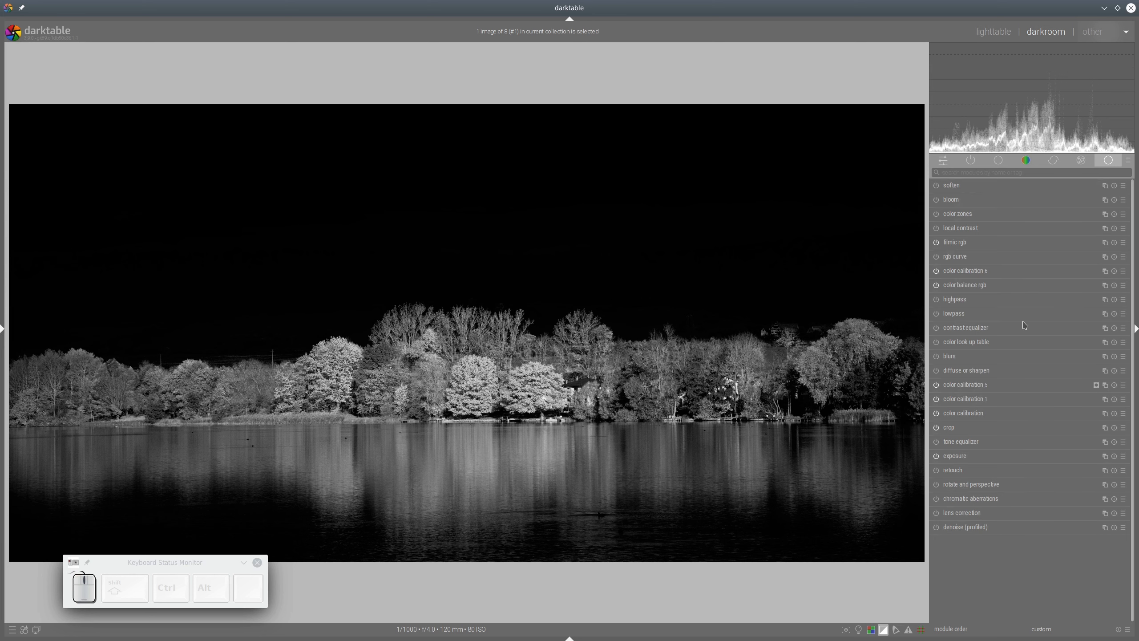
- Check the black-and-white tones in the color assessment view and return to the normal view
click(858, 629)
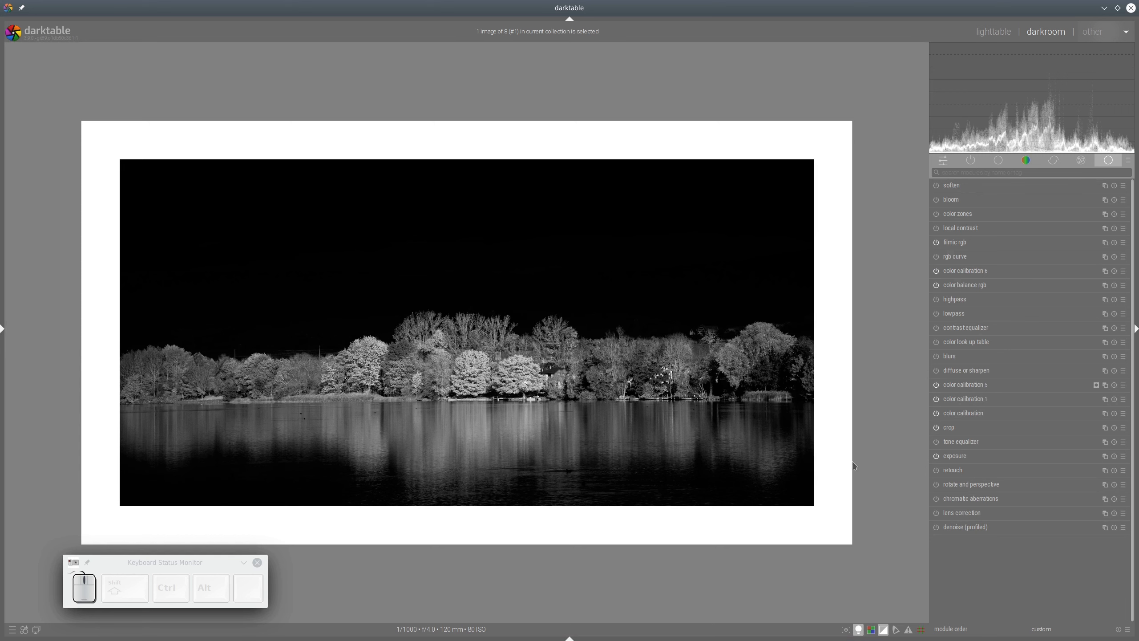
click(858, 628)
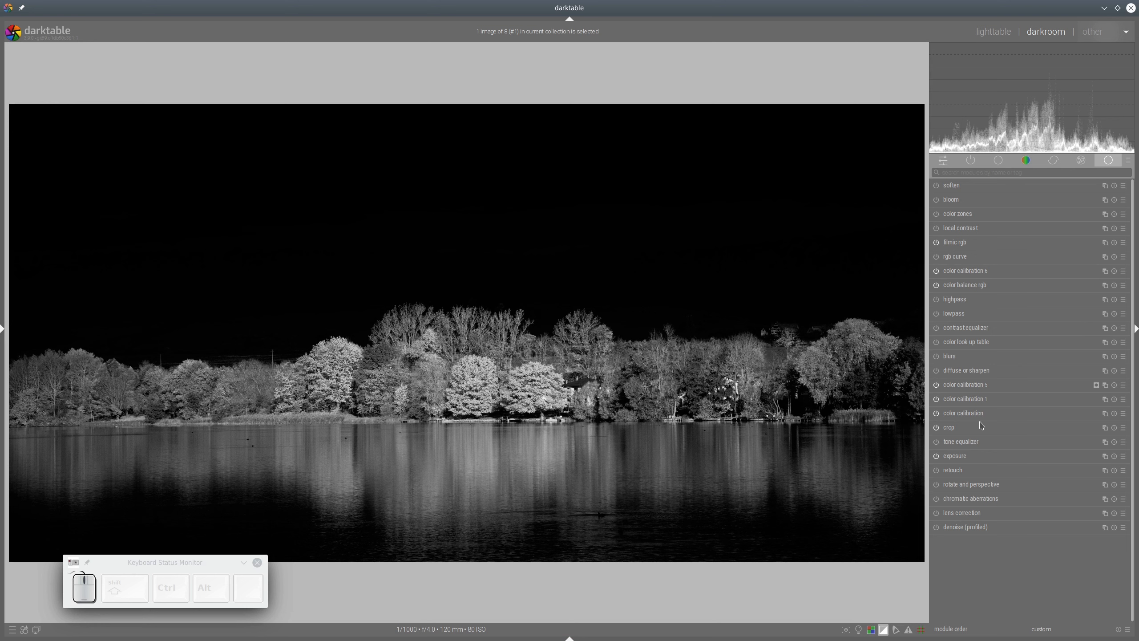
- Move the tone equalizer to just above the black-and-white color calibration instance in the module order and enable it
click(951, 443)
click(965, 361)
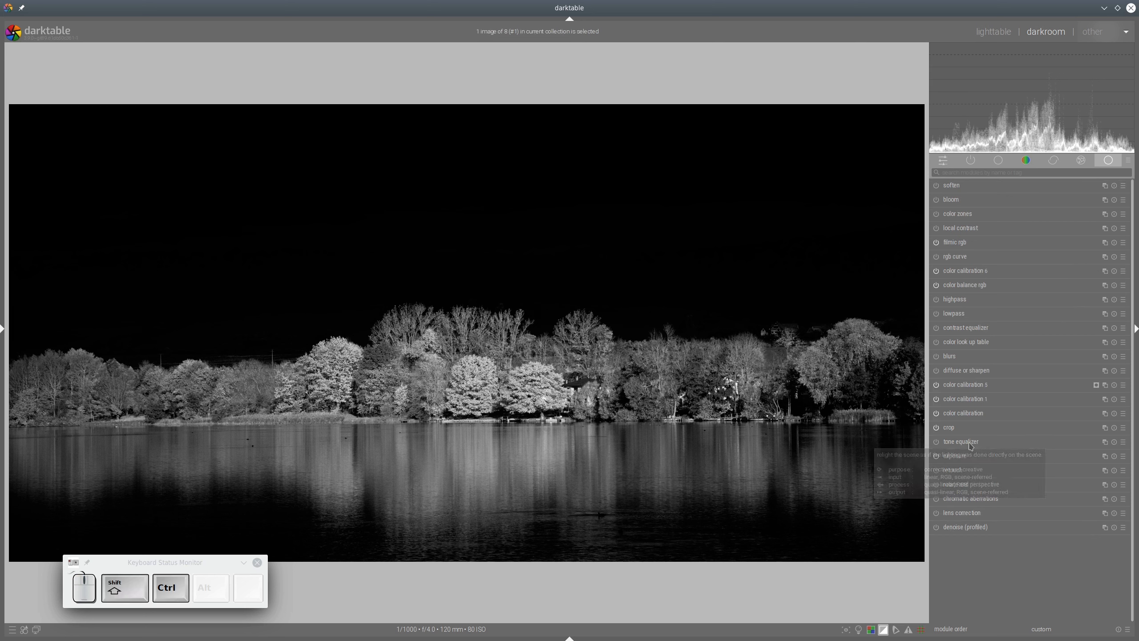
drag(970, 446, 1006, 276)
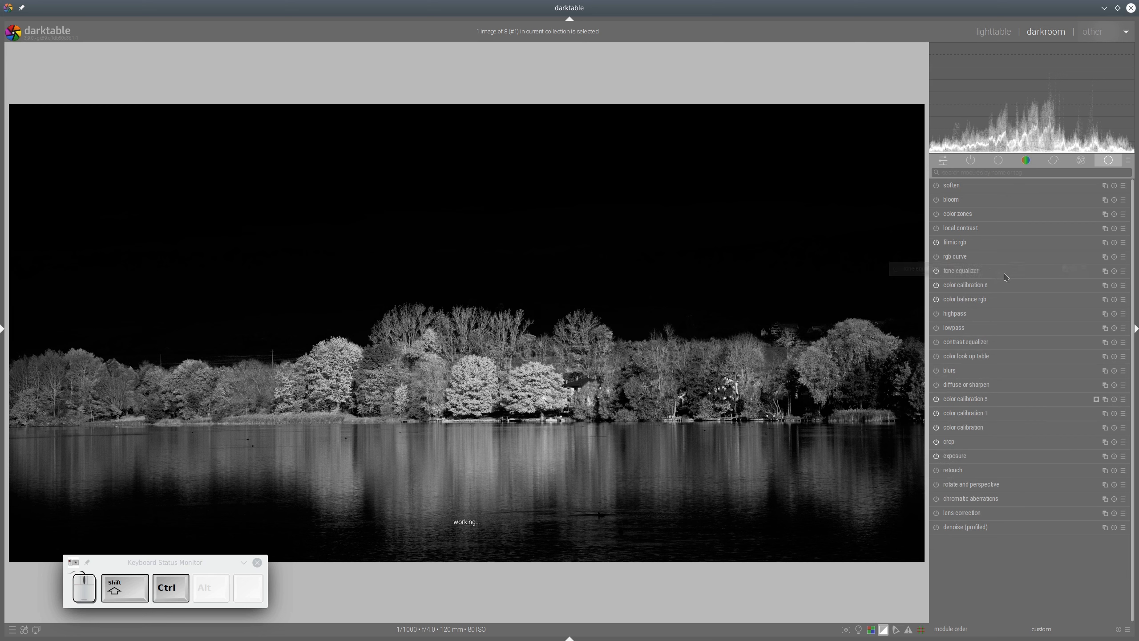
click(972, 272)
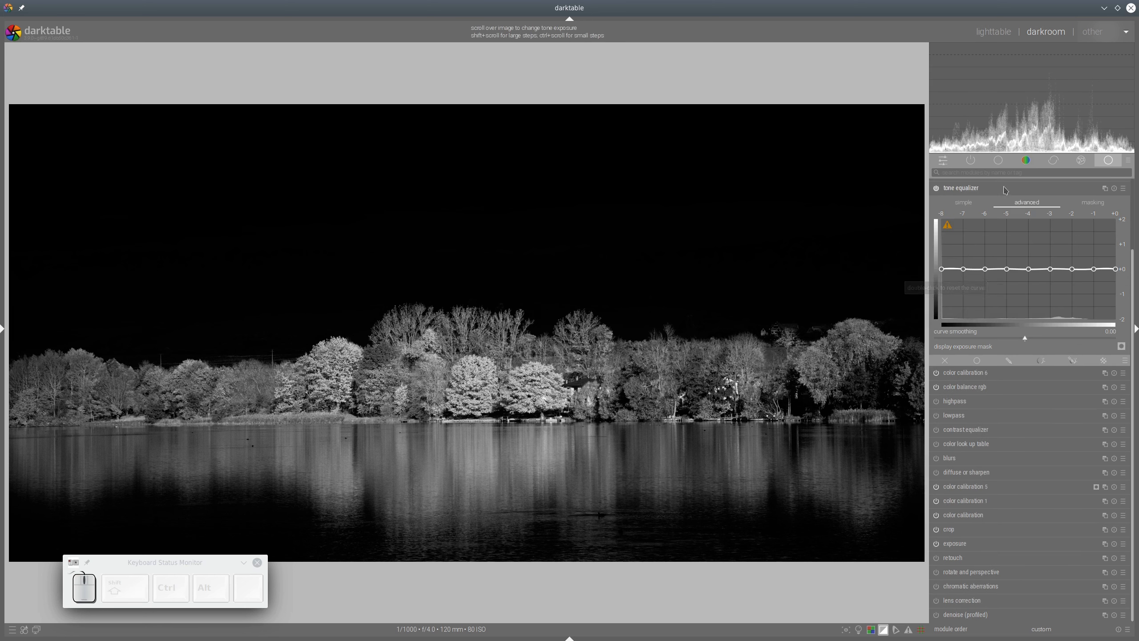
click(981, 188)
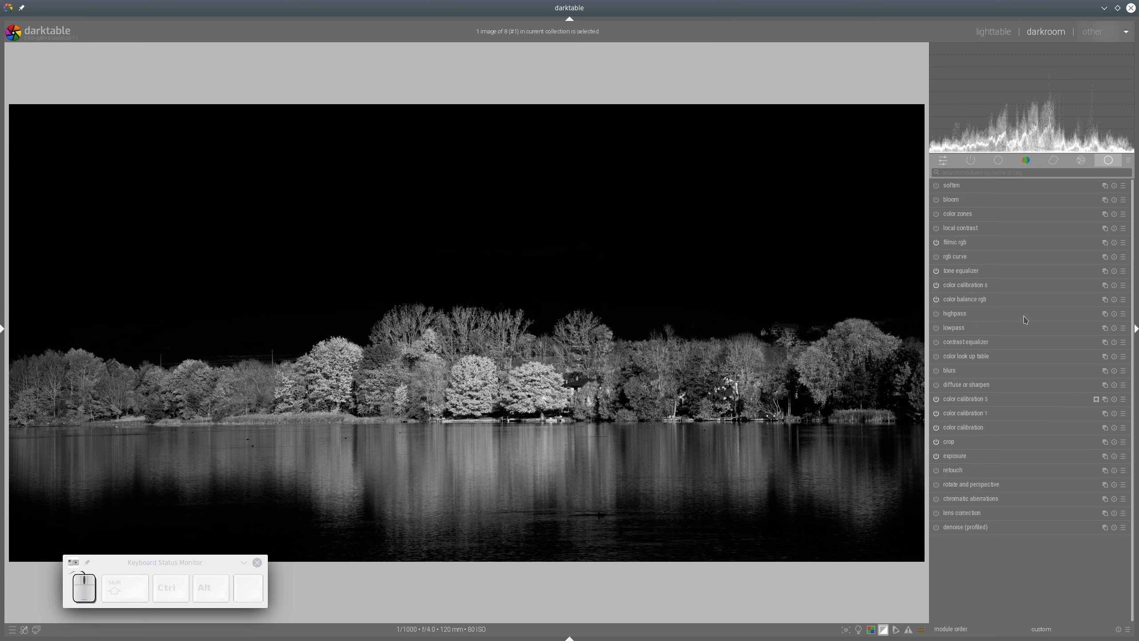
- Apply the simple tone curve preset to the tone equalizer, checking its masking settings before returning to the advanced curve
click(971, 271)
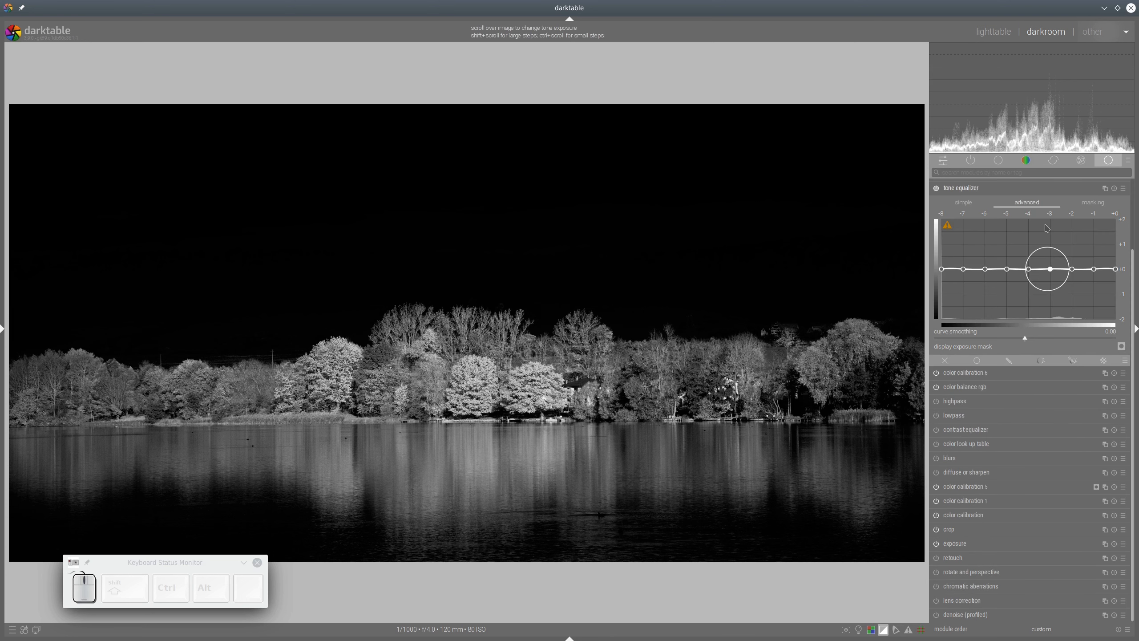
click(1122, 189)
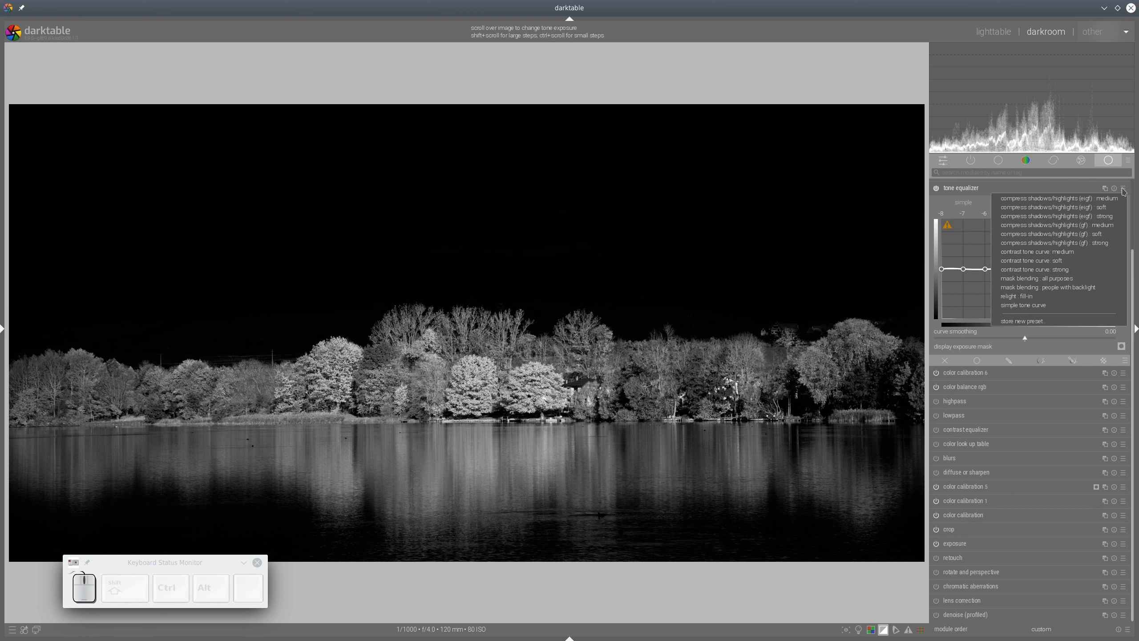
click(1016, 306)
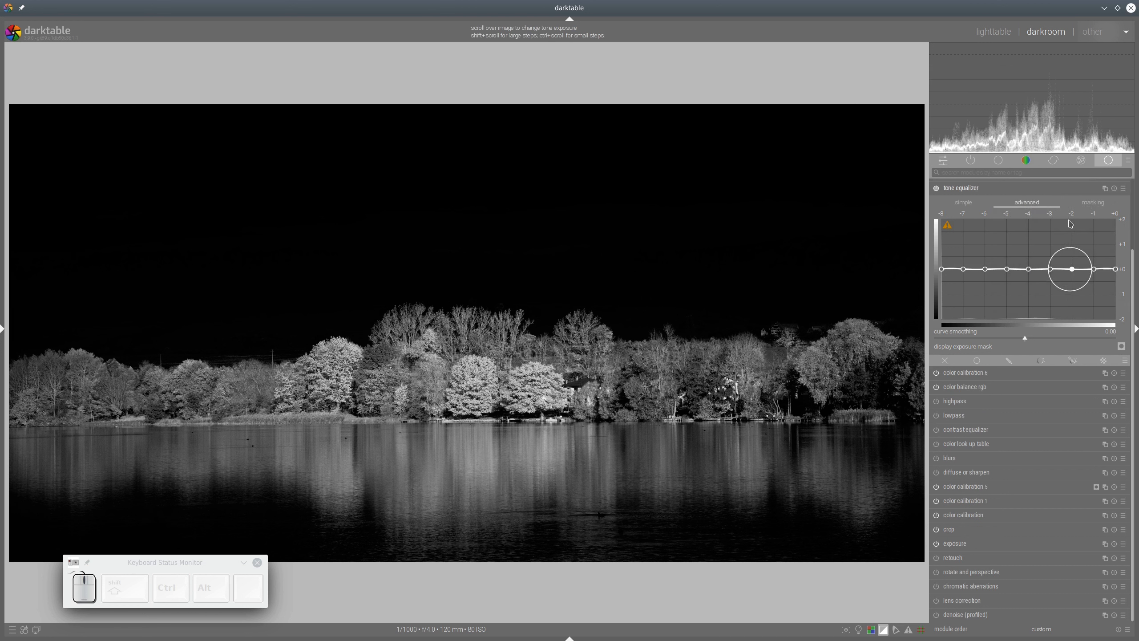
click(1097, 205)
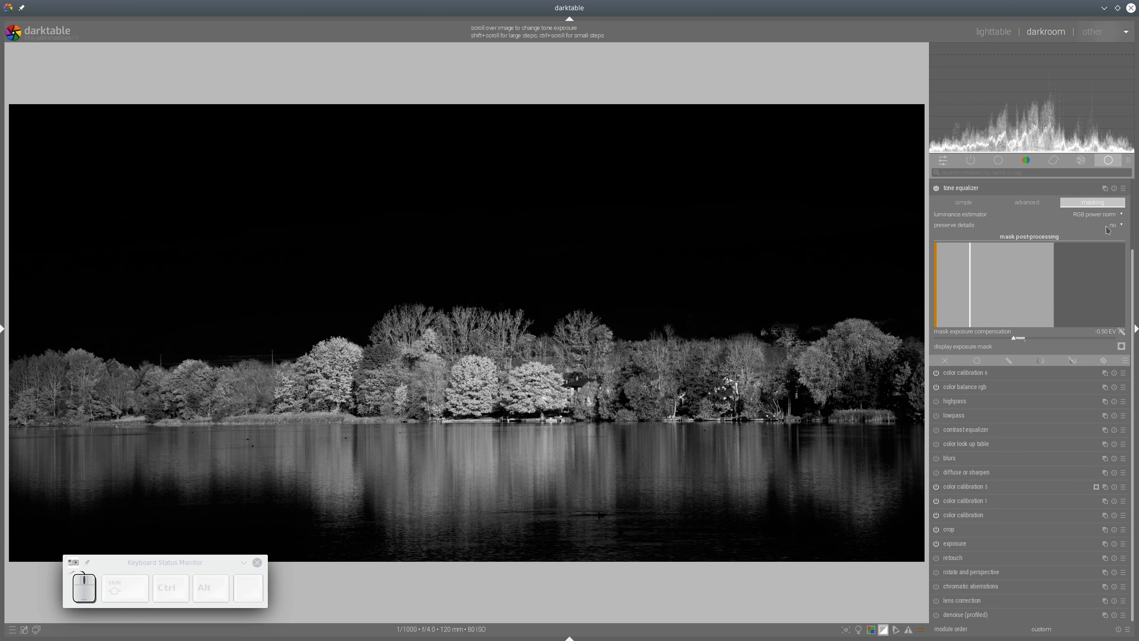
click(1027, 202)
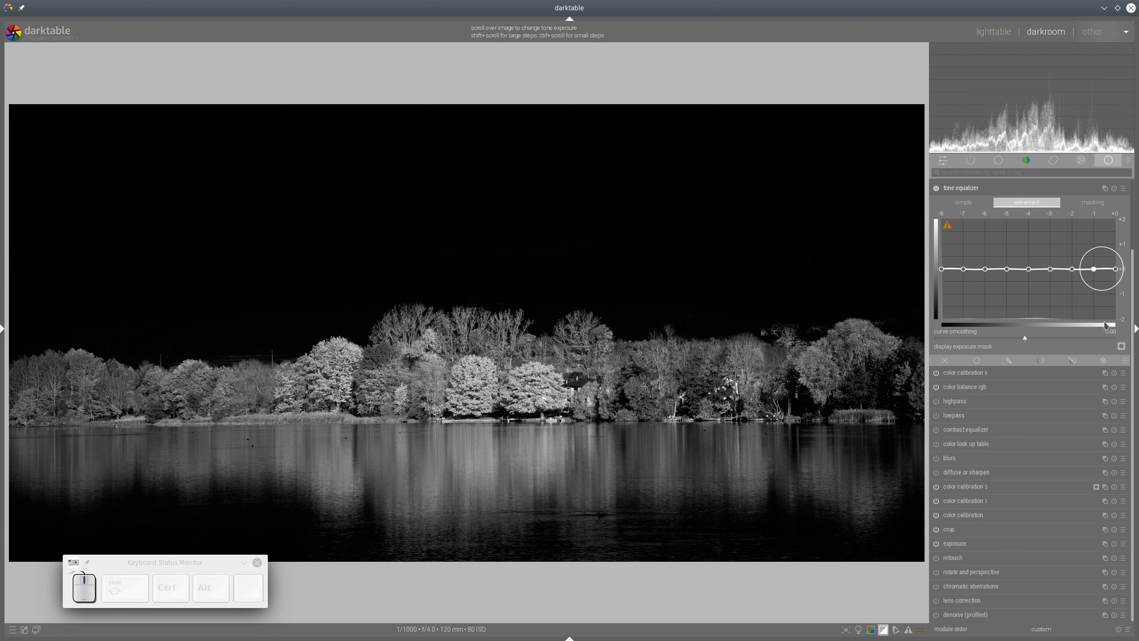
- Check the tone equalizer's exposure mask, hide it, and shape the curve to lift the highlights near -1 EV and lower the darker tones
click(1121, 345)
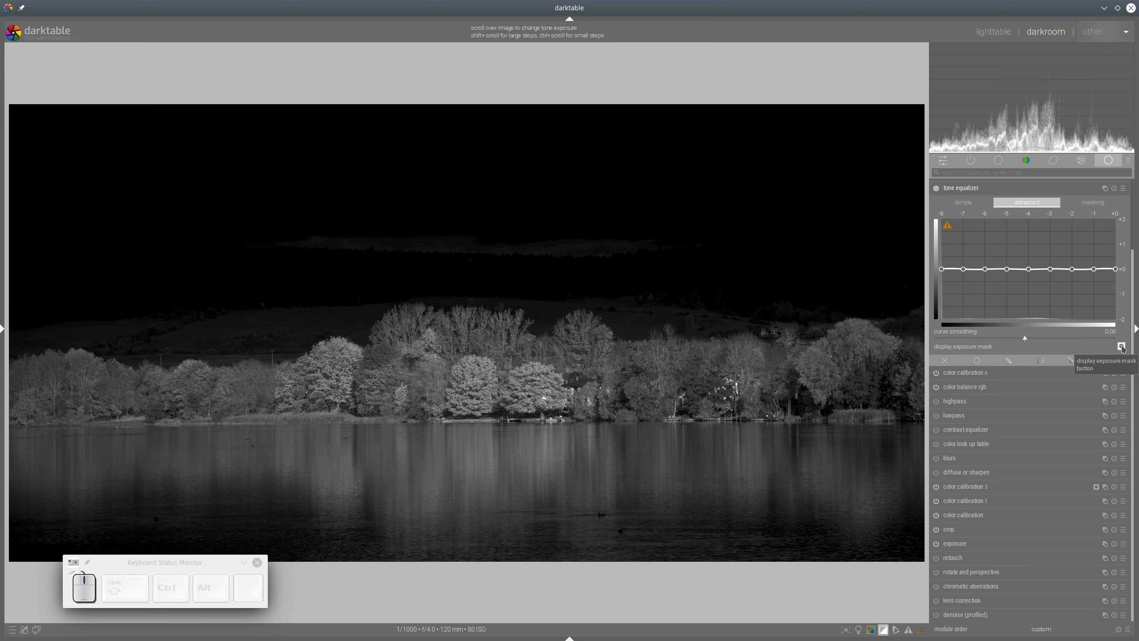
click(1122, 346)
mouse_move(1081, 236)
mouse_down()
mouse_move(1085, 225)
mouse_move(1102, 238)
mouse_up()
drag(1011, 243, 1077, 247)
drag(993, 236, 968, 243)
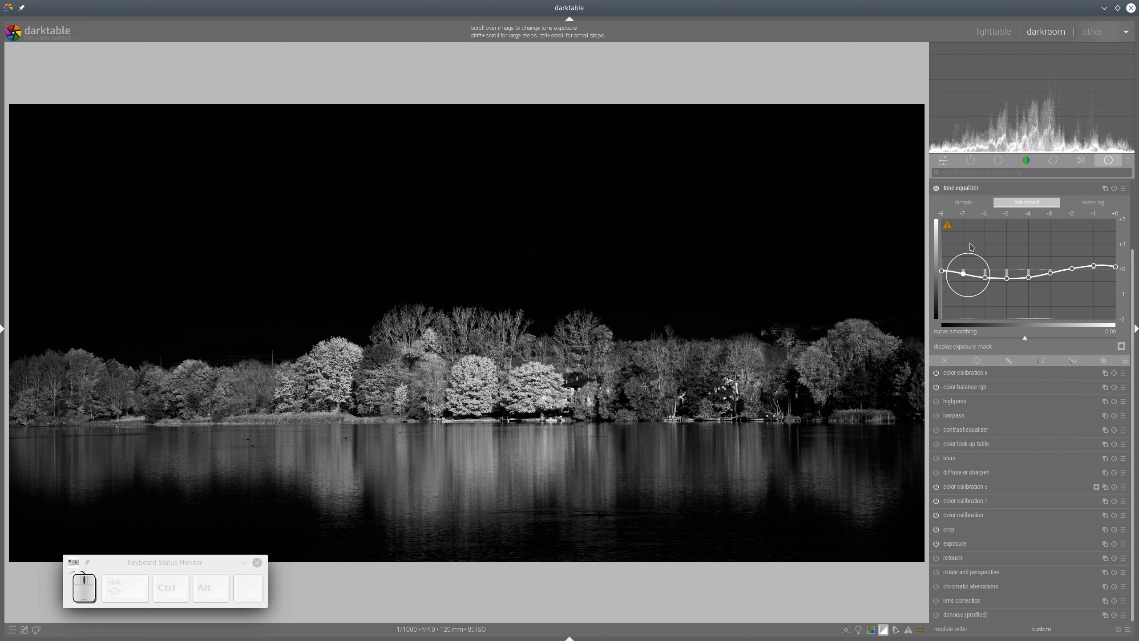
click(969, 188)
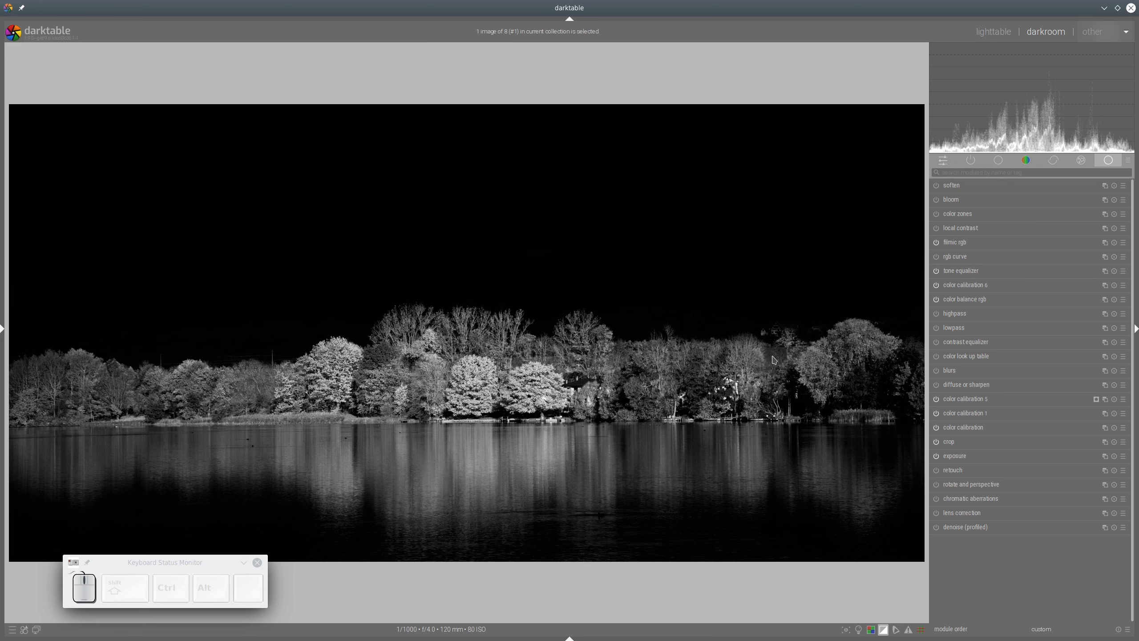
- Examine the finished black-and-white lake photo without the side panels, and bring the panels back
key(Tab)
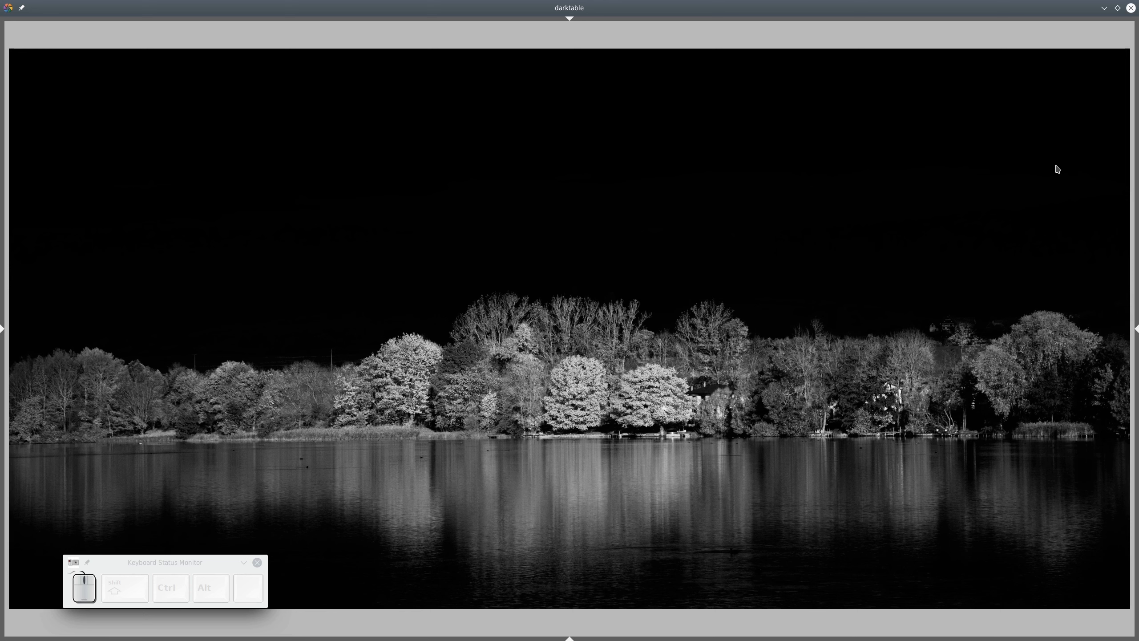
key(Tab)
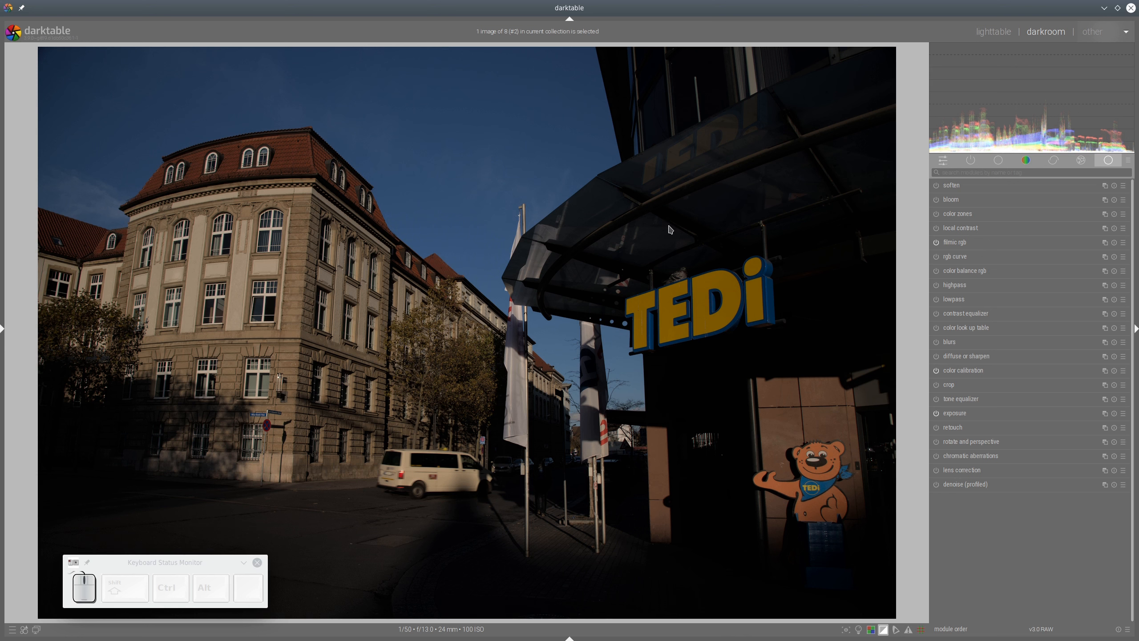
mouse_move(666, 229)
mouse_down()
mouse_move(623, 252)
mouse_move(604, 474)
mouse_move(758, 565)
mouse_move(861, 550)
mouse_move(897, 365)
mouse_move(780, 244)
mouse_move(670, 228)
mouse_up()
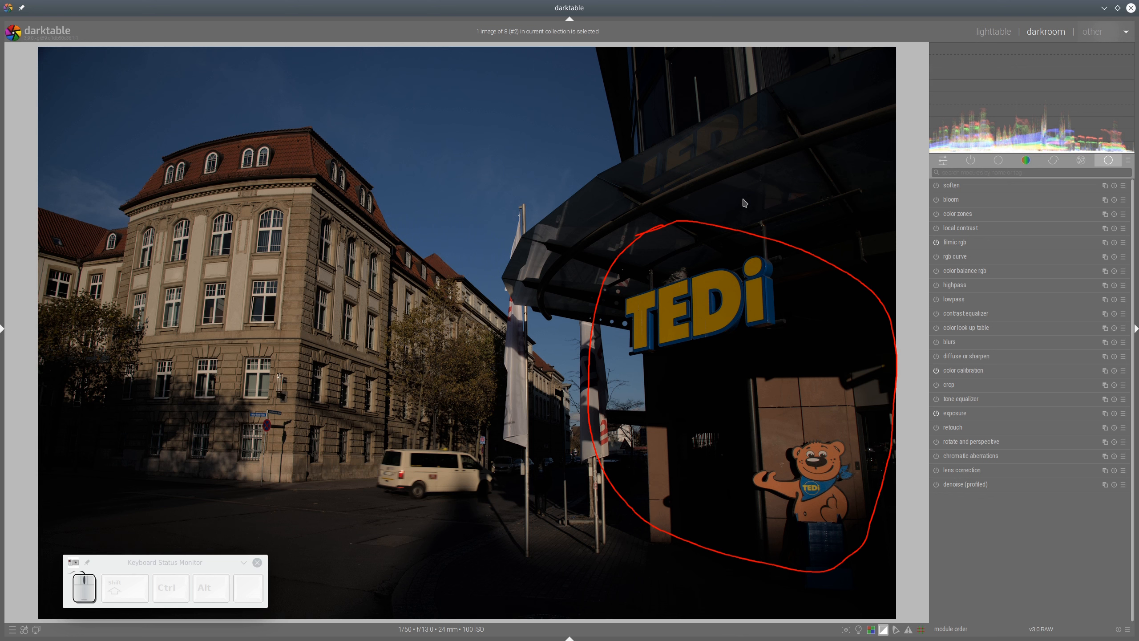
key(shift+super+F11)
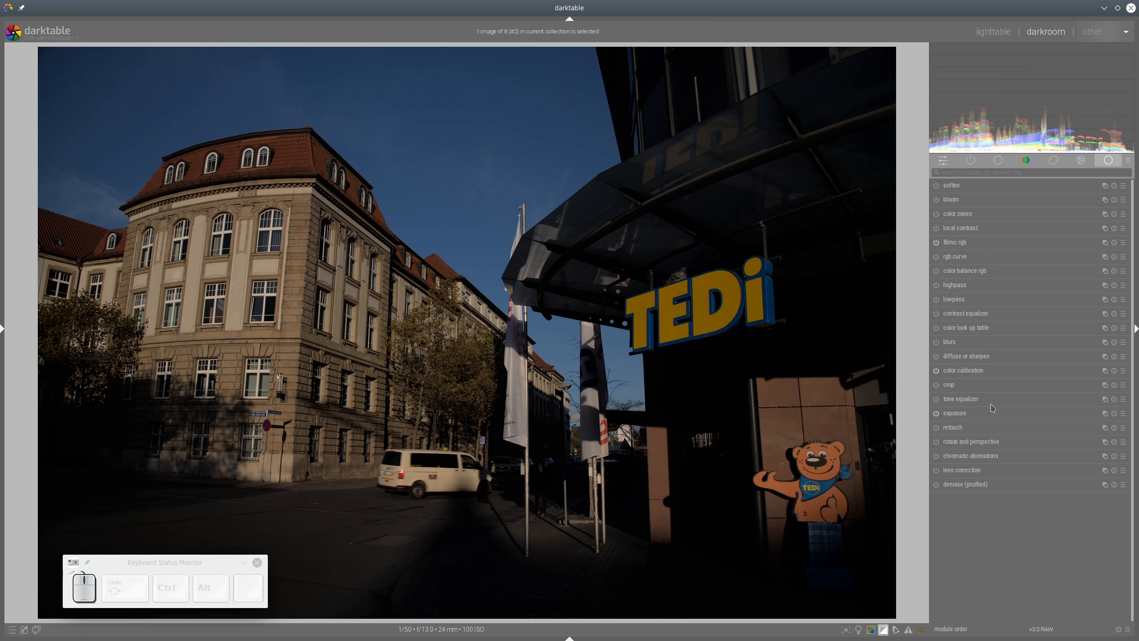
- Brighten the street photo by raising its exposure to 1.40 EV
click(968, 413)
click(1050, 458)
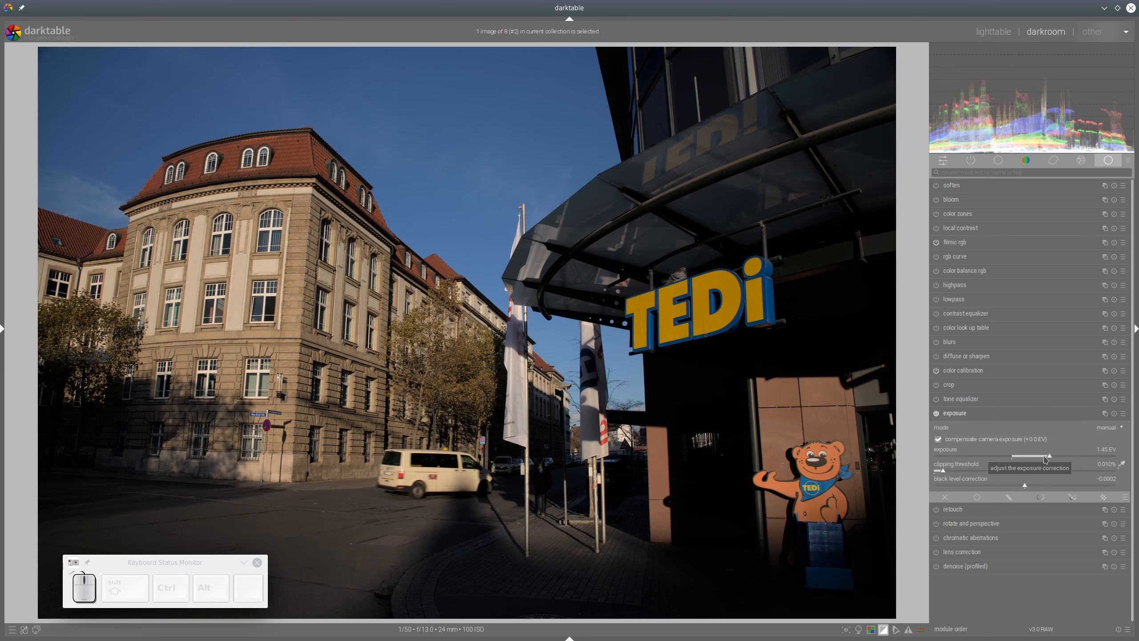
click(981, 415)
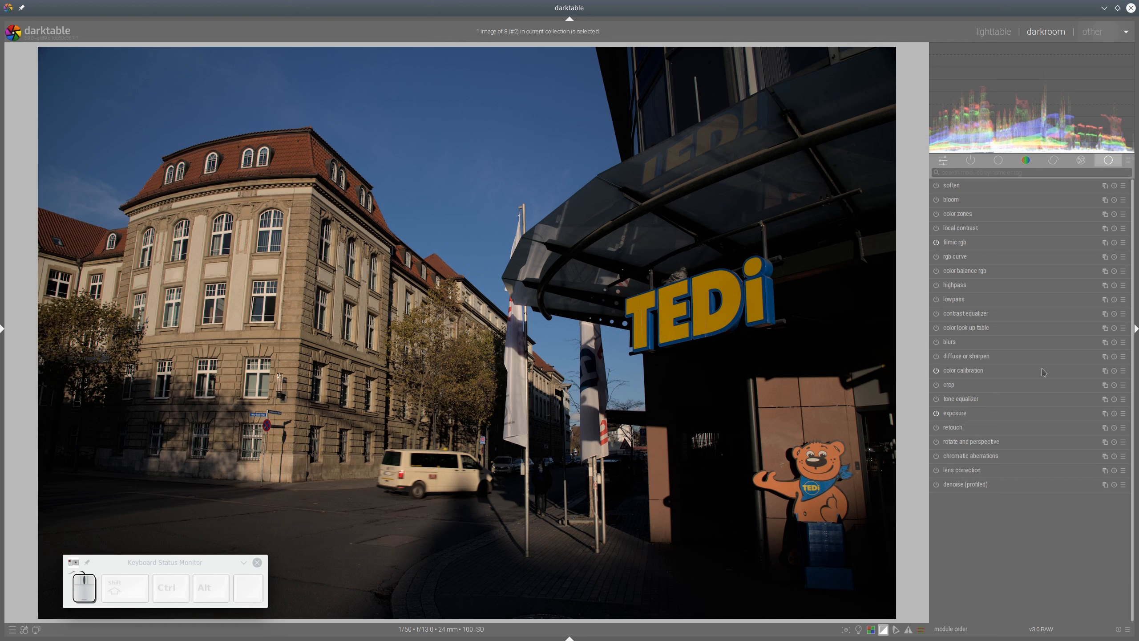
- Add a new color calibration instance and darken the blues by setting its input B brightness to -0.614
click(1104, 370)
click(1070, 379)
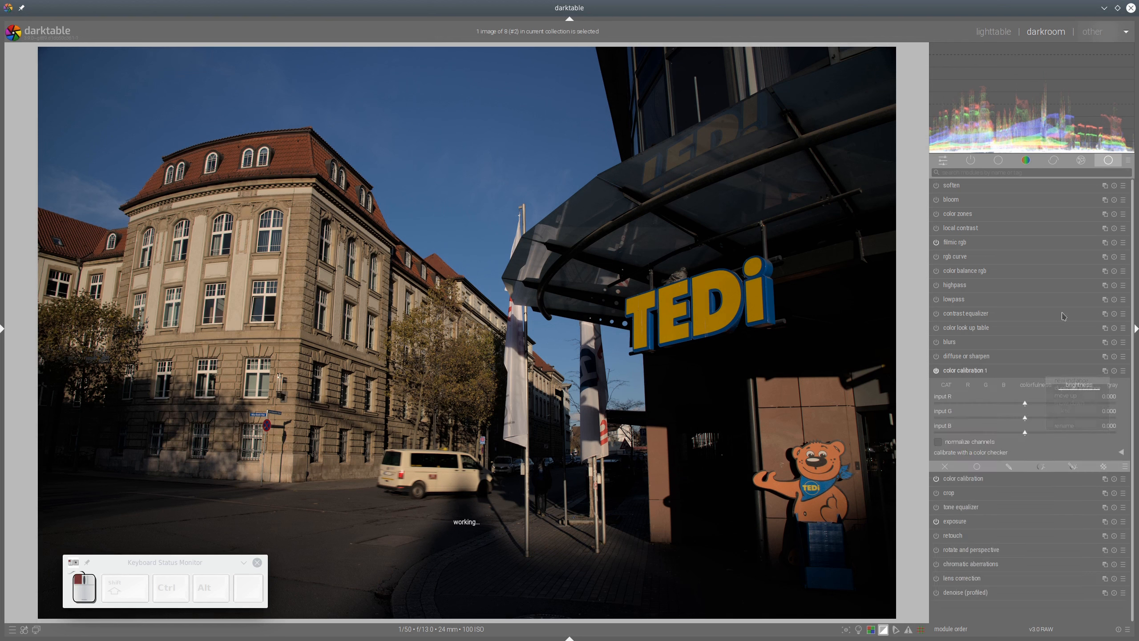
click(1079, 389)
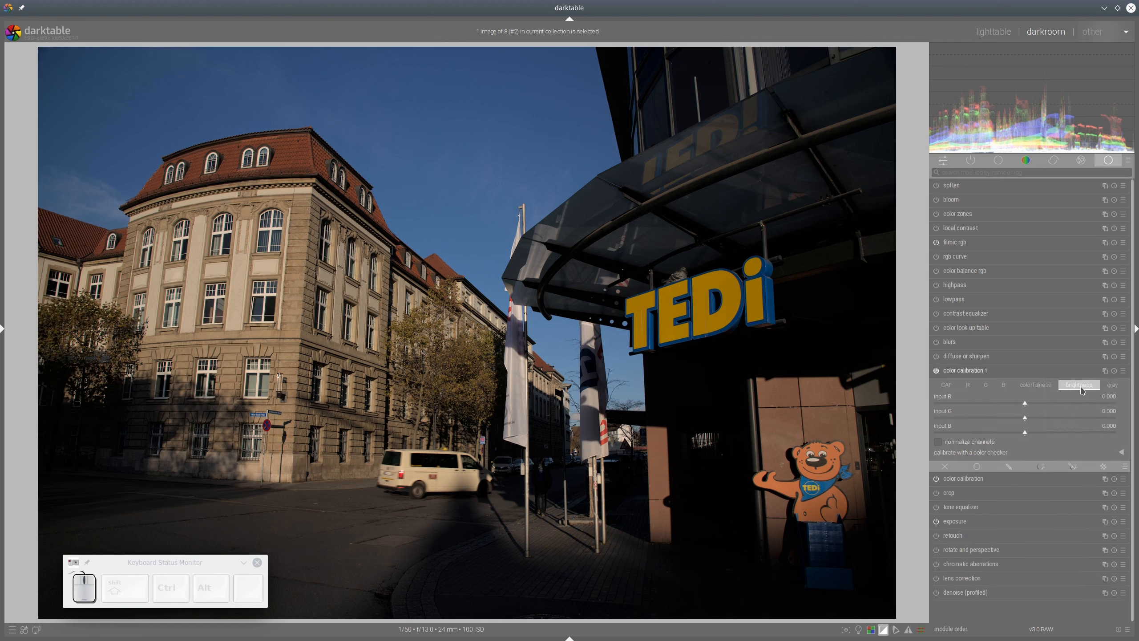
click(983, 433)
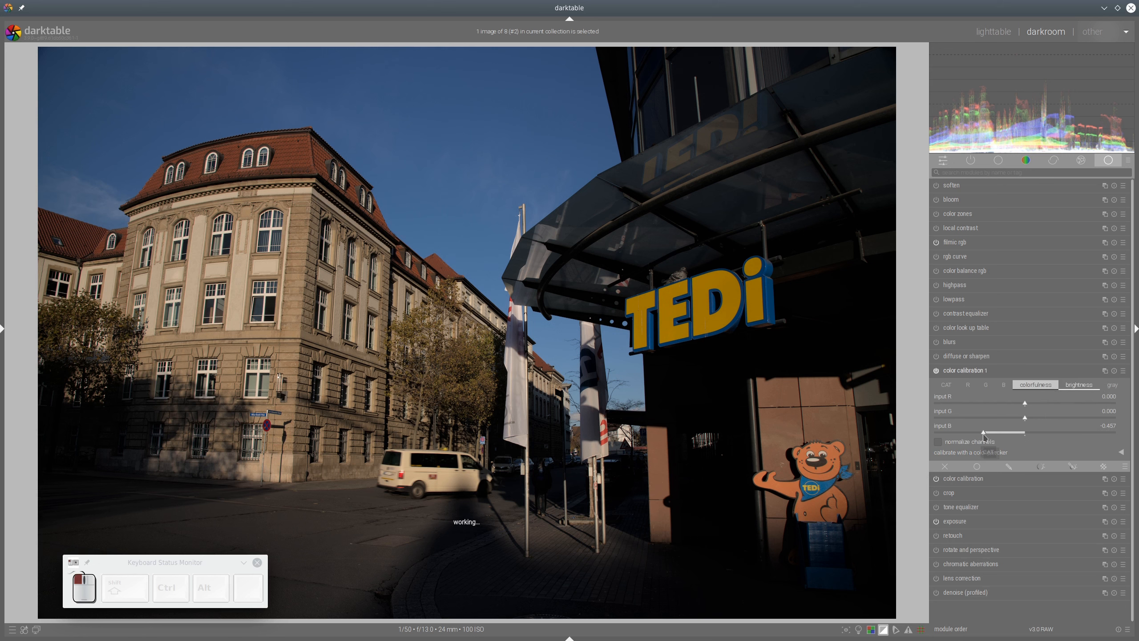
click(970, 433)
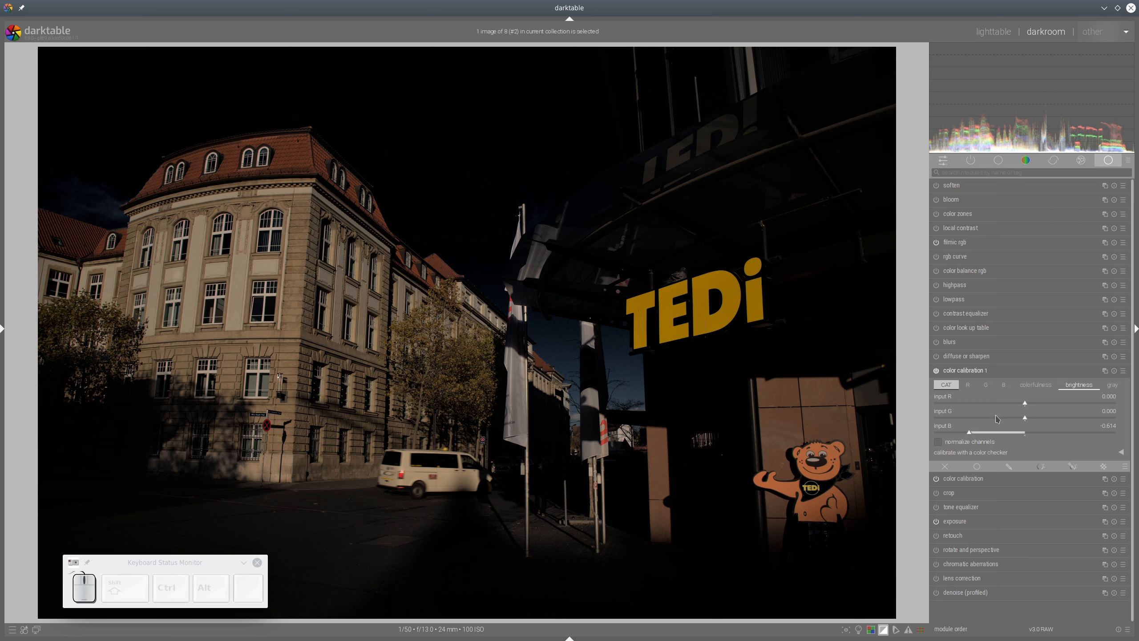
- Brighten the reds by setting the new color calibration instance's input R brightness to about 0.271, and collapse the module
click(1044, 403)
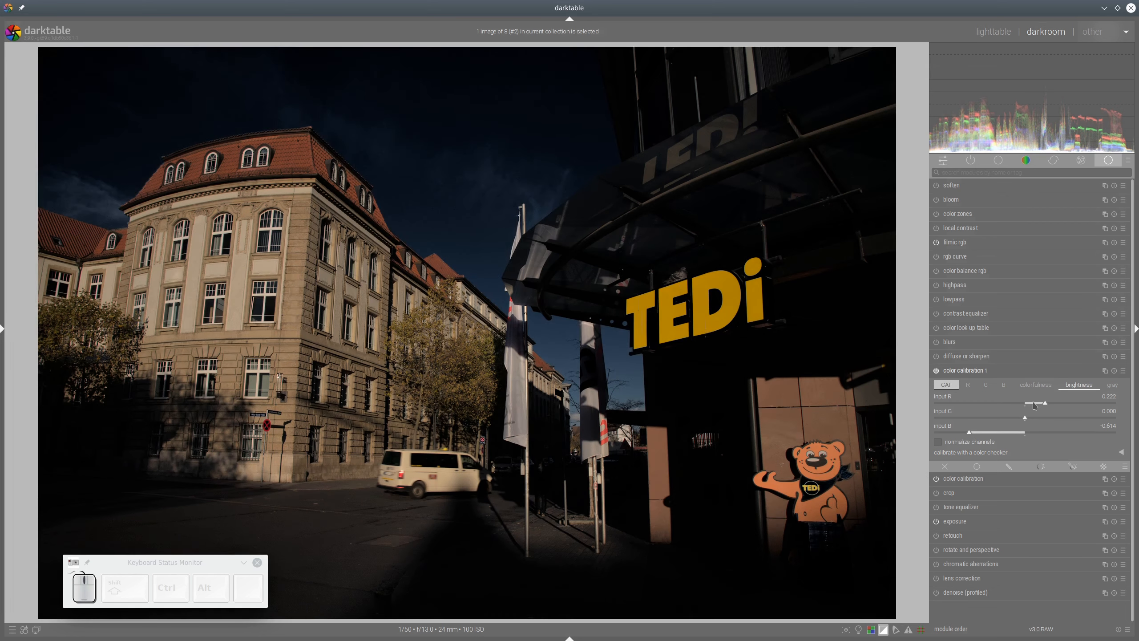
click(1049, 403)
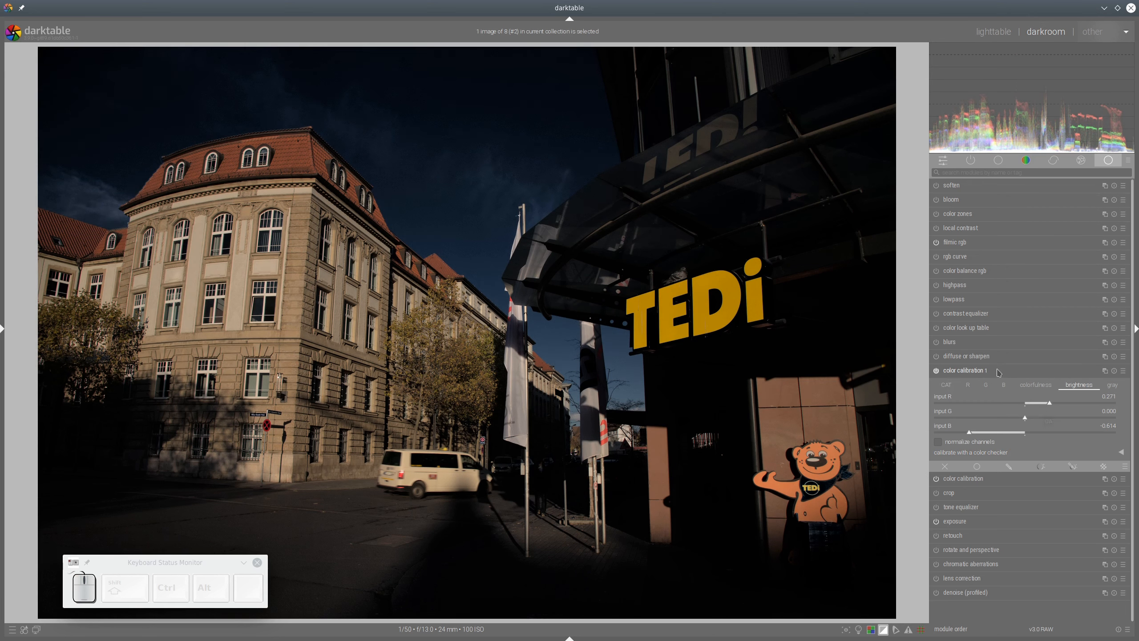
click(996, 371)
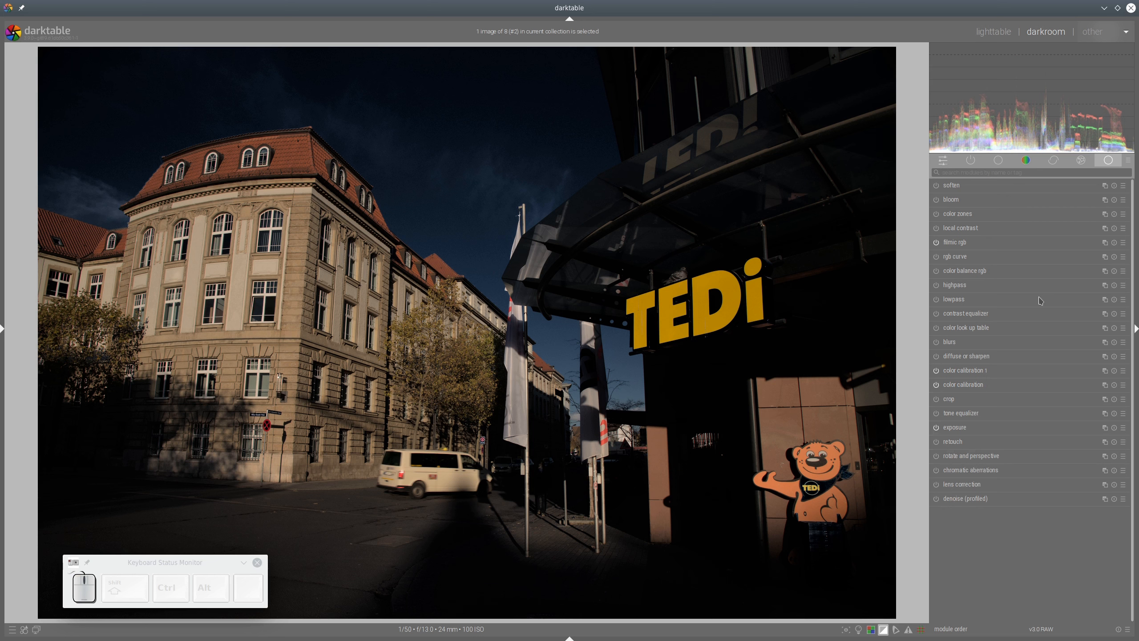
- In color balance rgb, set global vibrance to 23.35%, global chroma to 25.06%, shadows saturation to 18.40% and mid-tones saturation to 5.68%
click(964, 274)
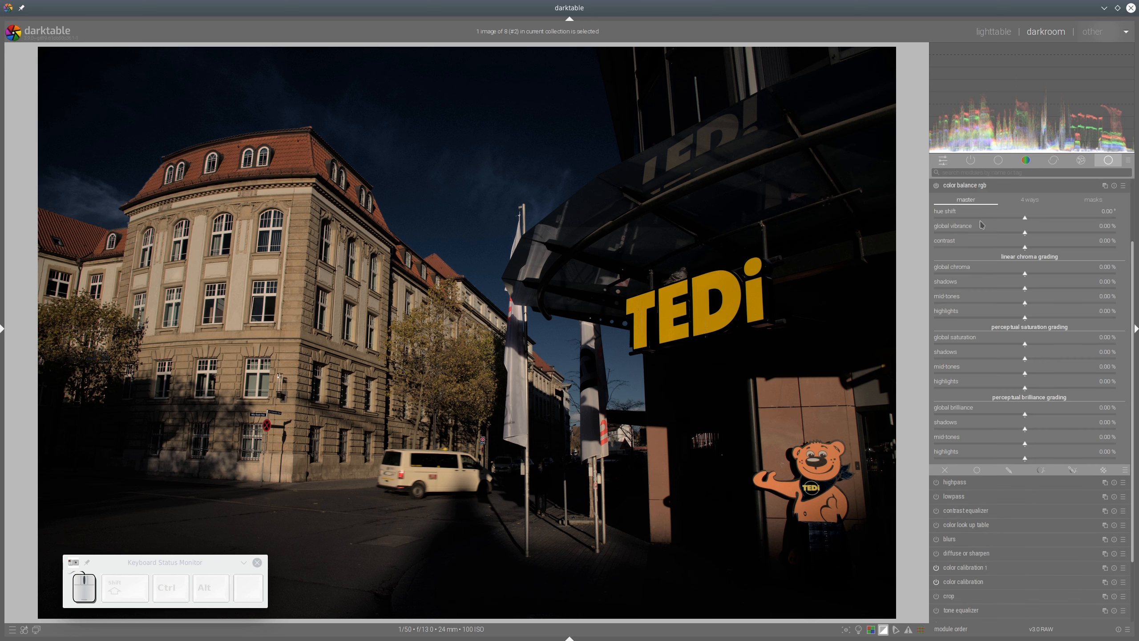
click(1067, 232)
click(1070, 273)
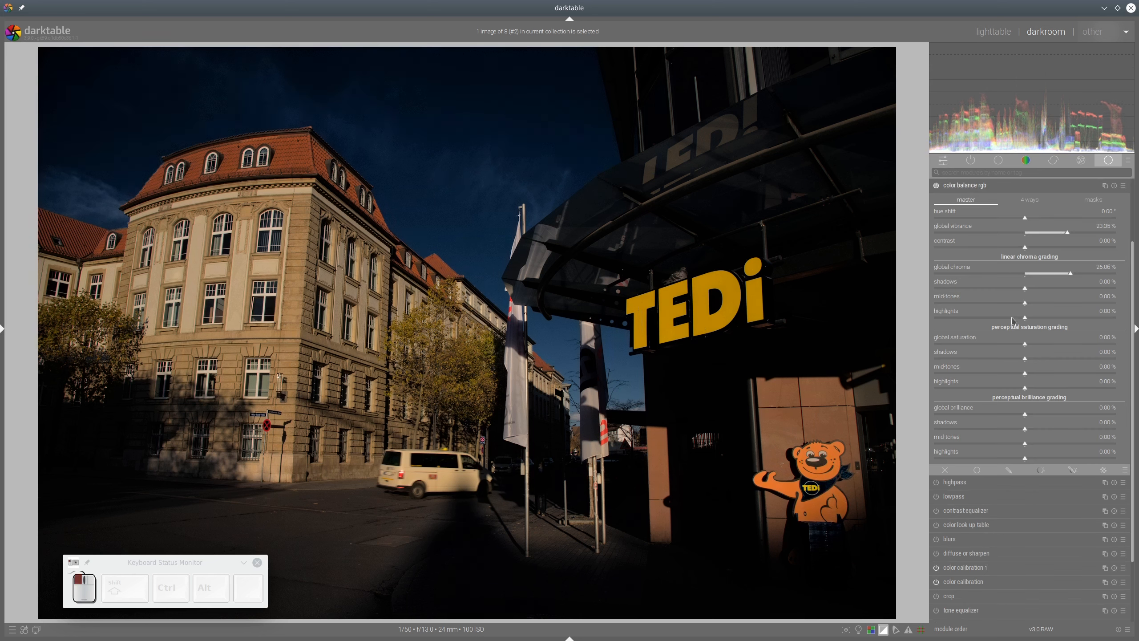
click(1091, 358)
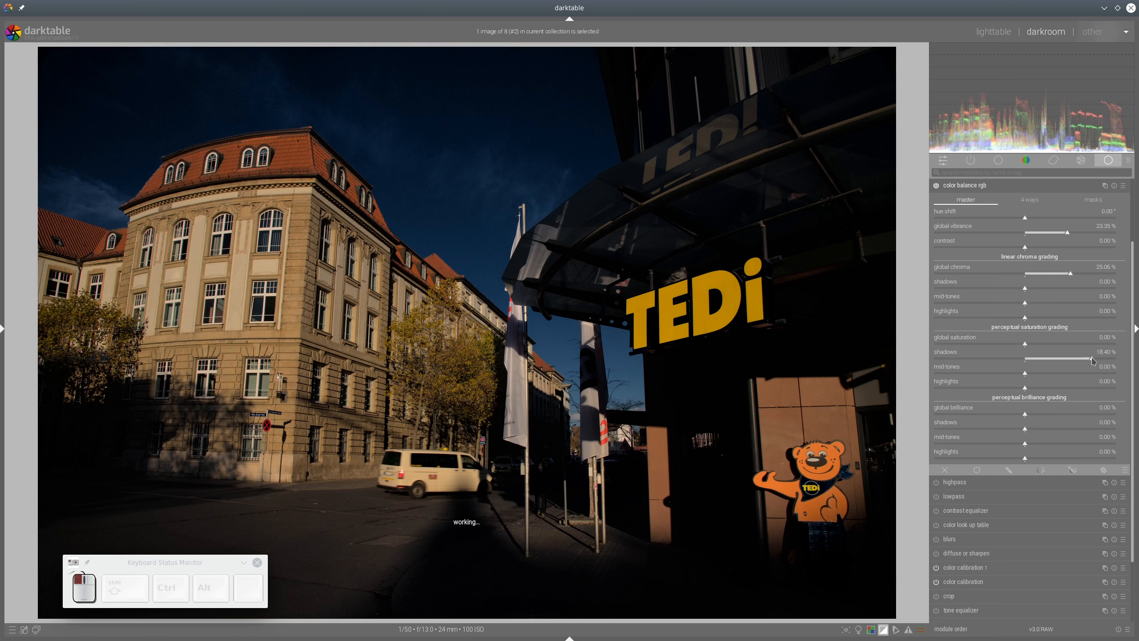
click(1046, 374)
- Lower color balance rgb's global brilliance to -8.37%, raise highlights brilliance to above 20.97%, and collapse the module
click(1078, 458)
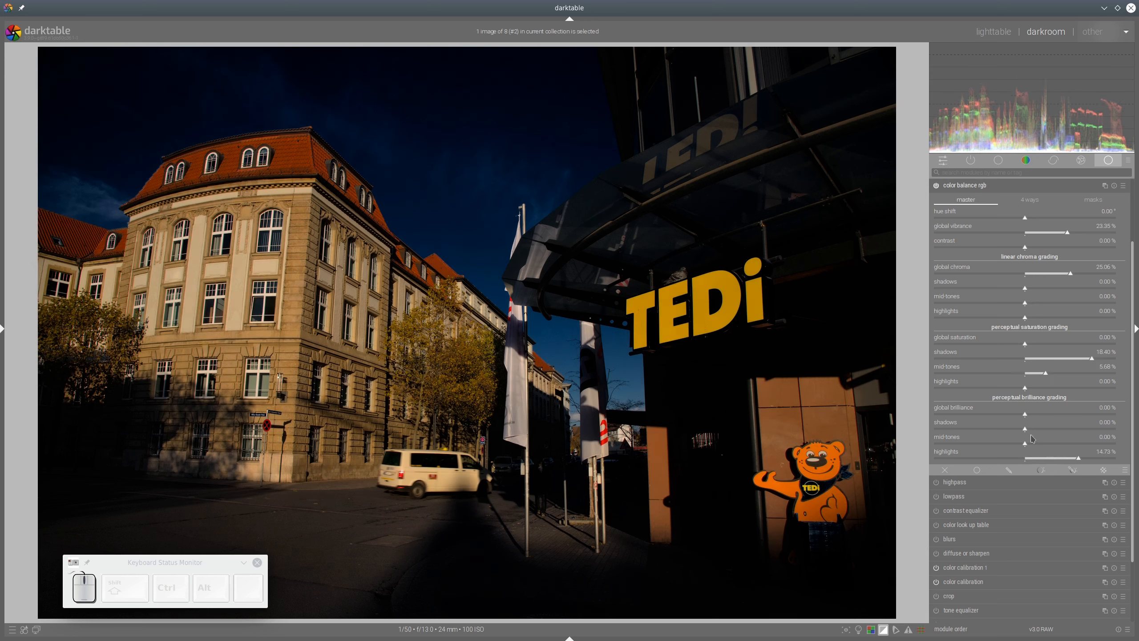
click(993, 414)
click(1101, 458)
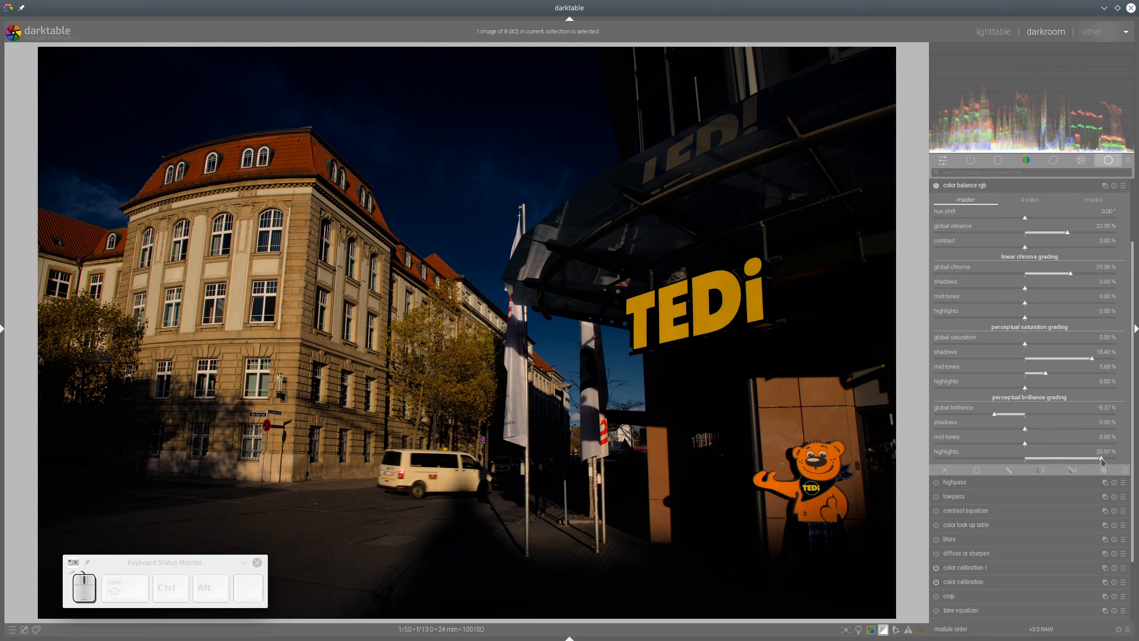
click(1116, 458)
click(1004, 186)
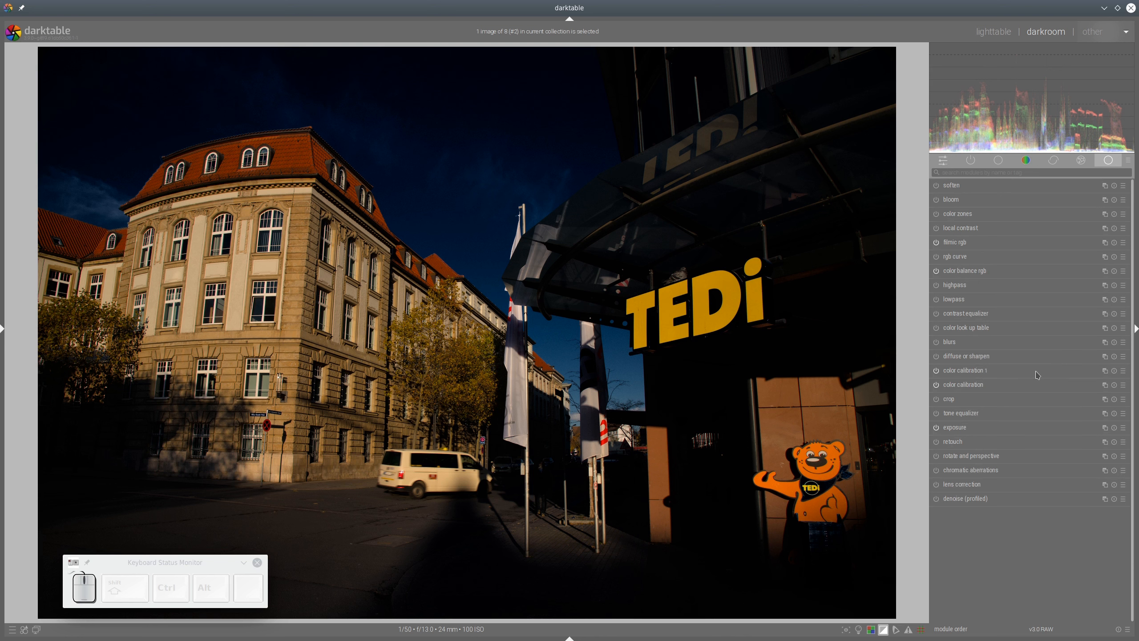
- Add another color calibration instance and move it to just above color balance rgb in the module order
click(1104, 370)
click(1085, 380)
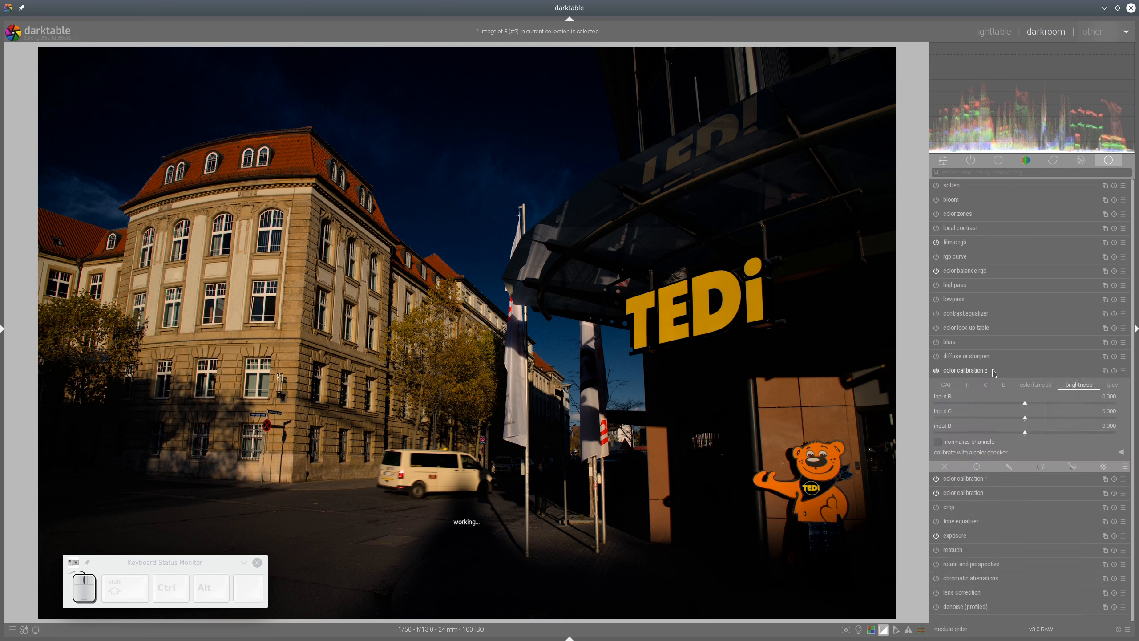
click(977, 372)
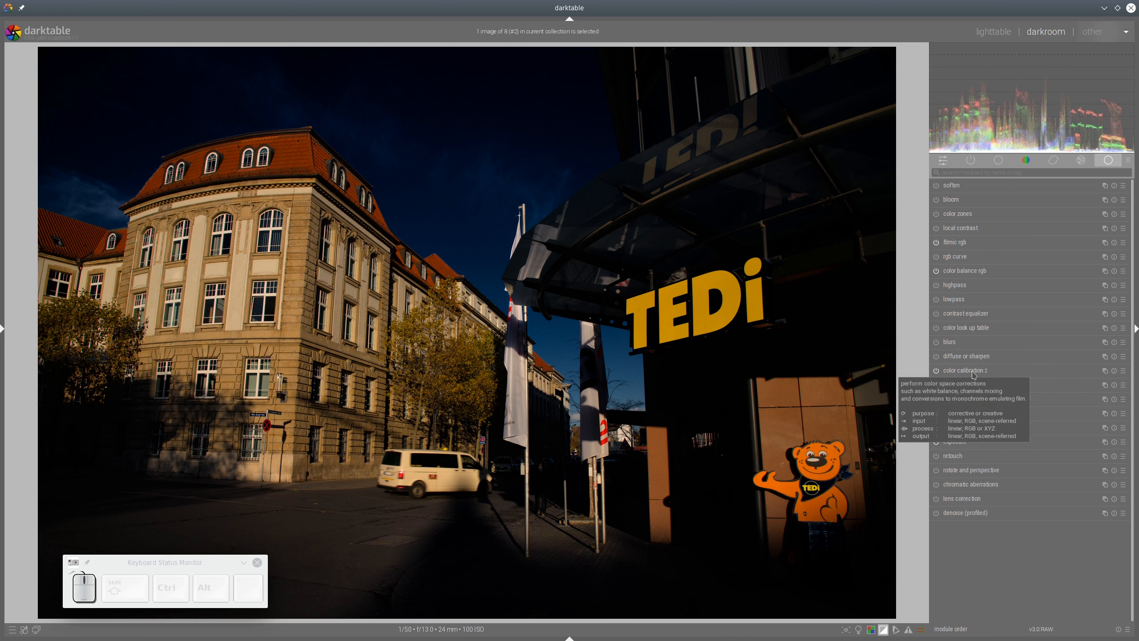
drag(974, 375, 985, 275)
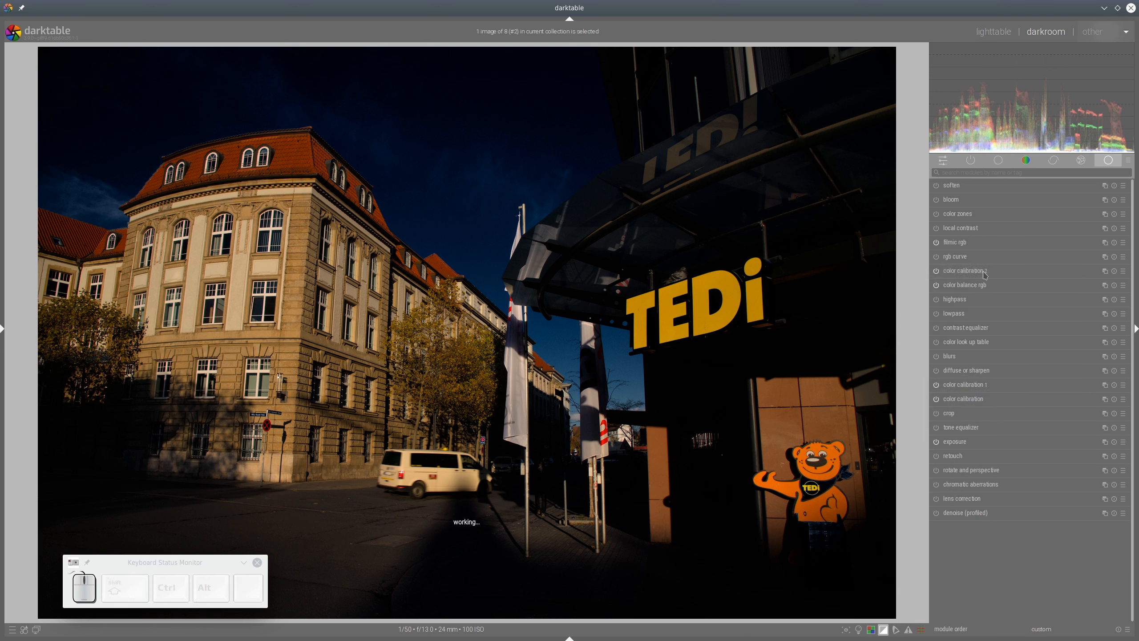
- Convert the street photo to black and white using the newest color calibration's gray mix, with input R at 0.780 and input G at 0.200
click(1043, 367)
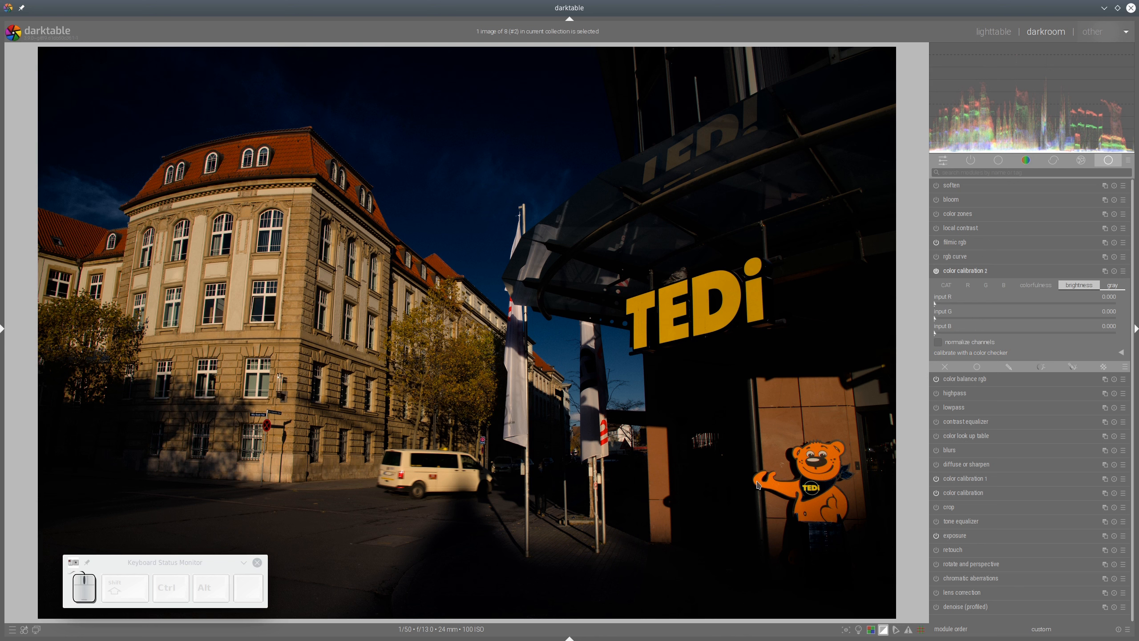
click(1034, 285)
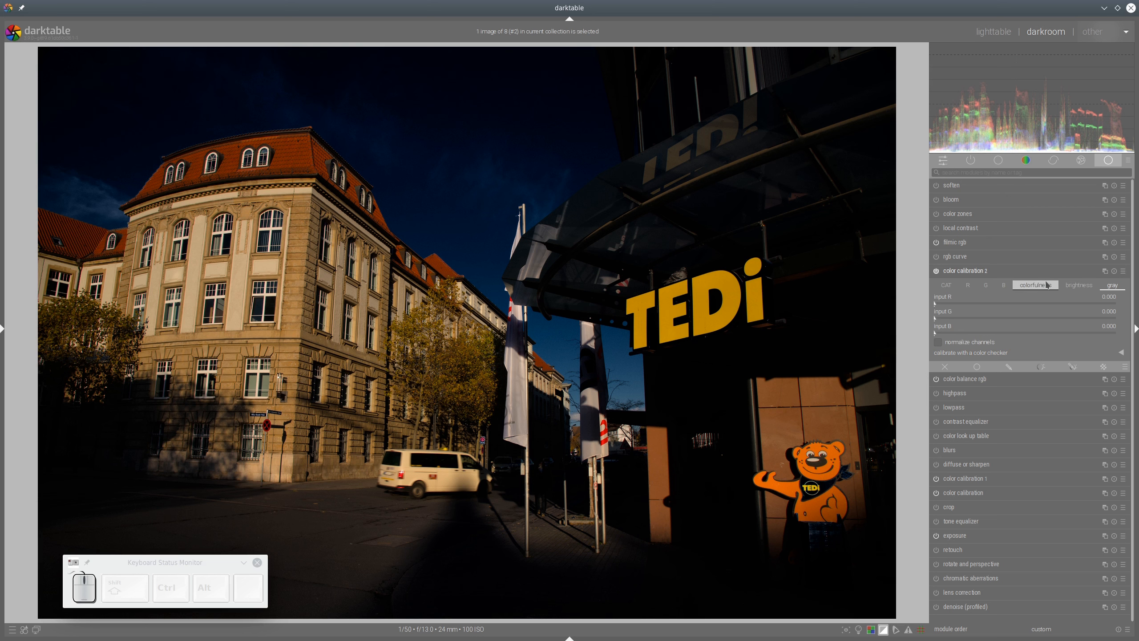
click(1041, 307)
drag(1036, 309, 1077, 308)
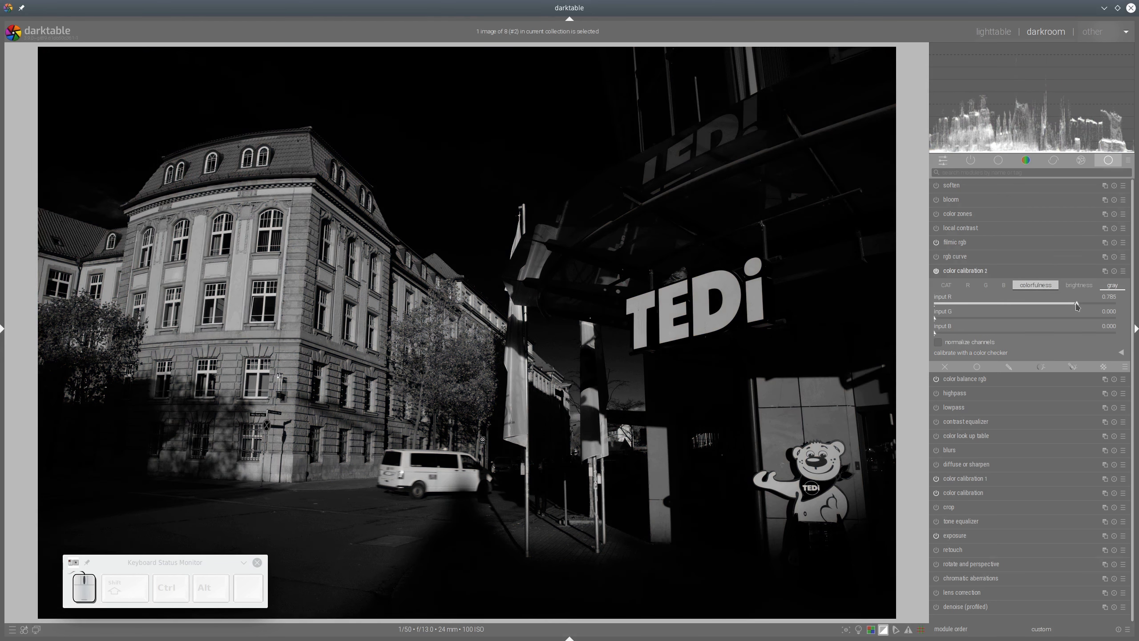
click(958, 319)
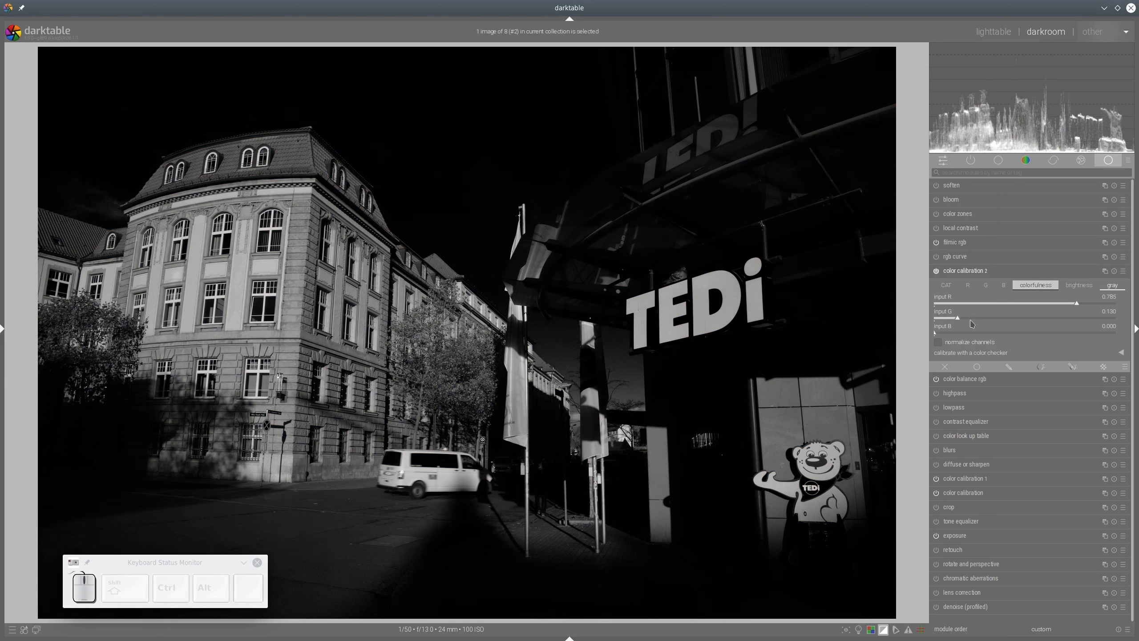
click(970, 319)
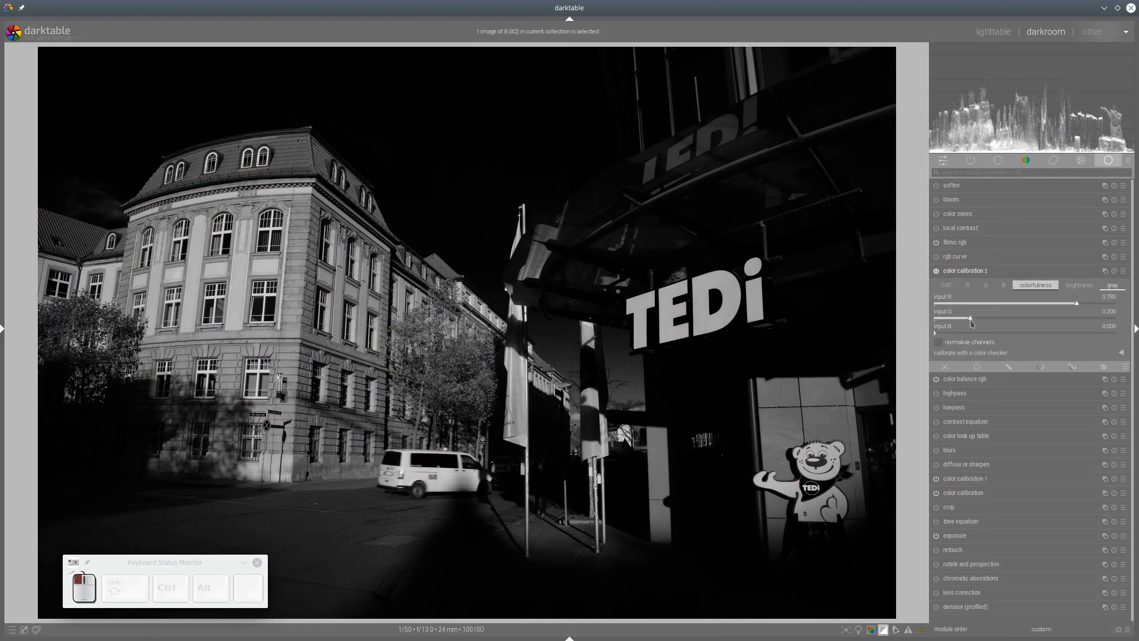
click(982, 271)
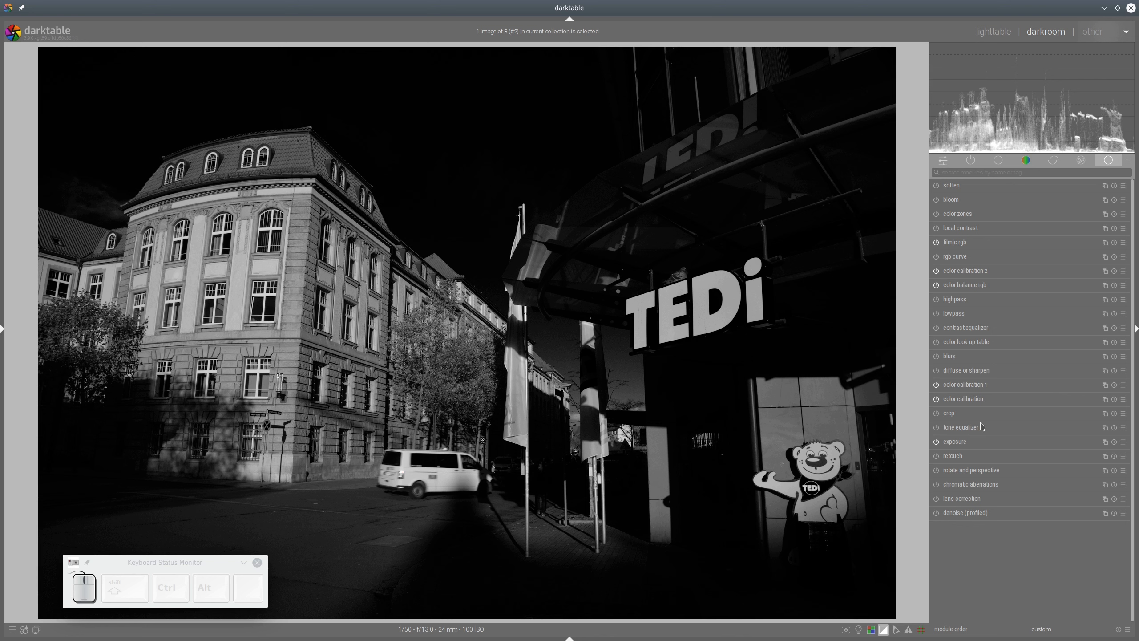
- Enable the tone equalizer, move it to just above the black-and-white color calibration instance, and open its settings
click(937, 427)
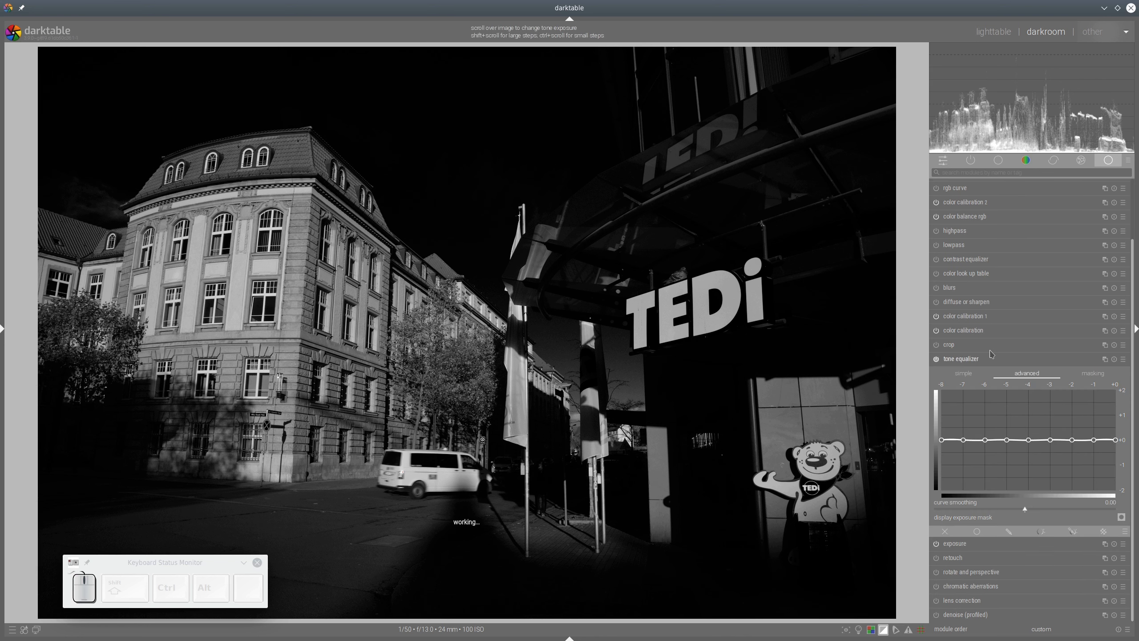
click(982, 359)
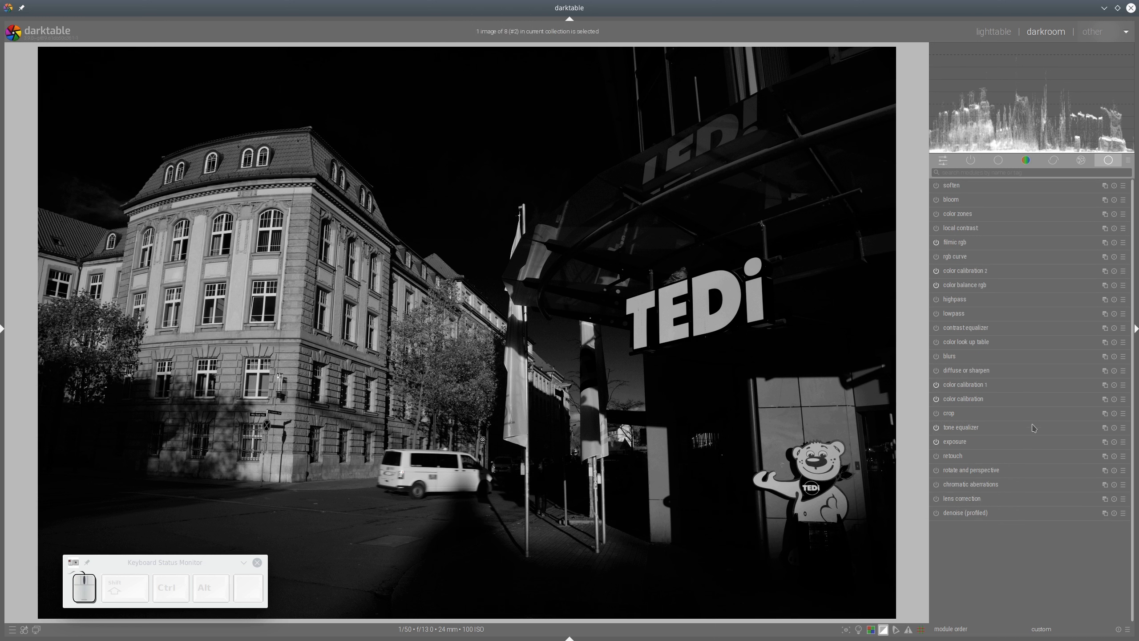
drag(970, 430, 998, 270)
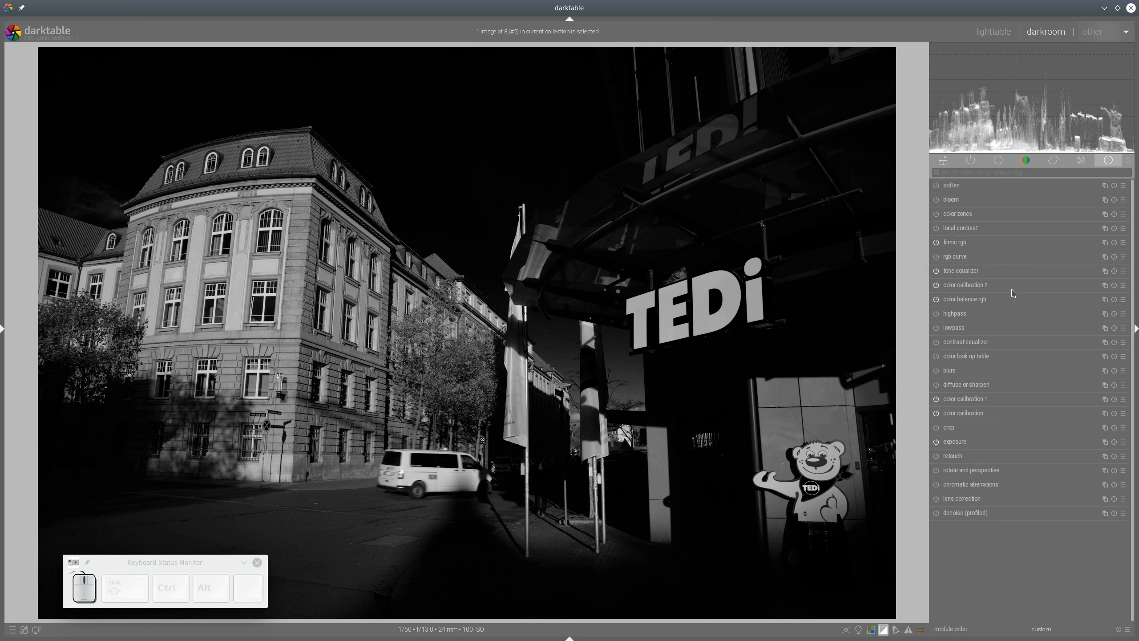
click(989, 271)
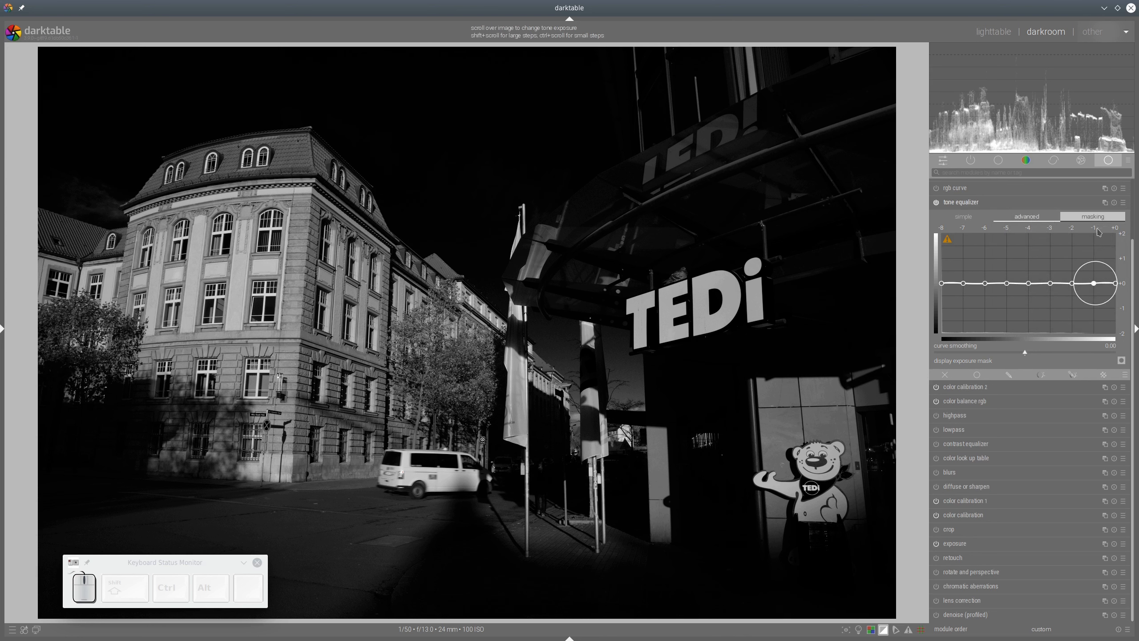
- Raise the tone equalizer's advanced curve by about 1 EV at the -1 EV node, and collapse the module
click(1091, 219)
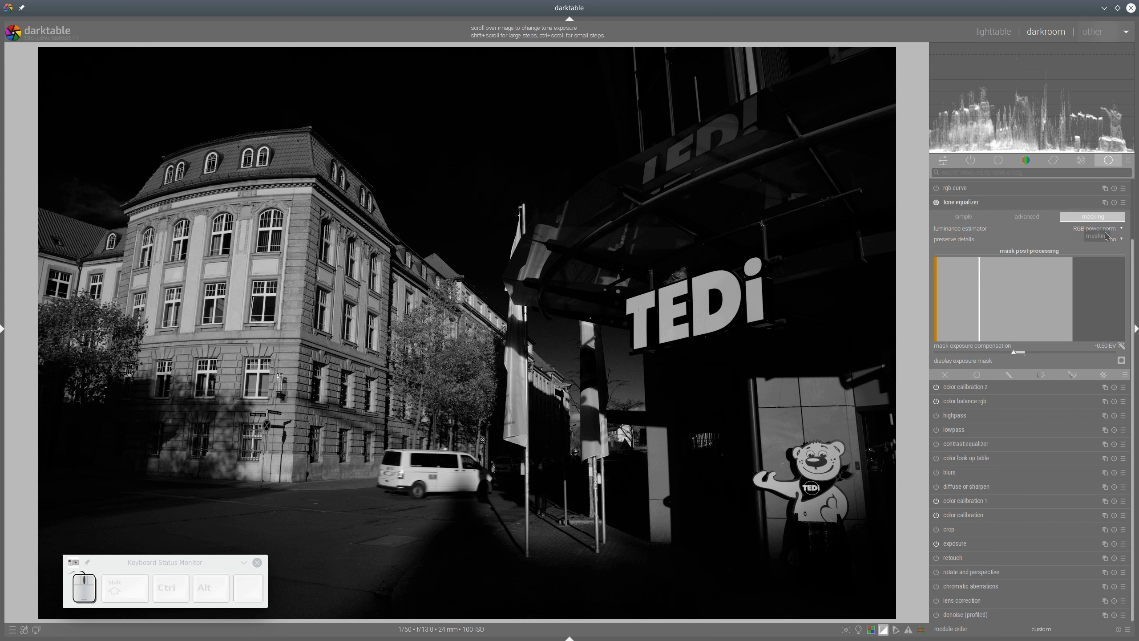
click(1024, 217)
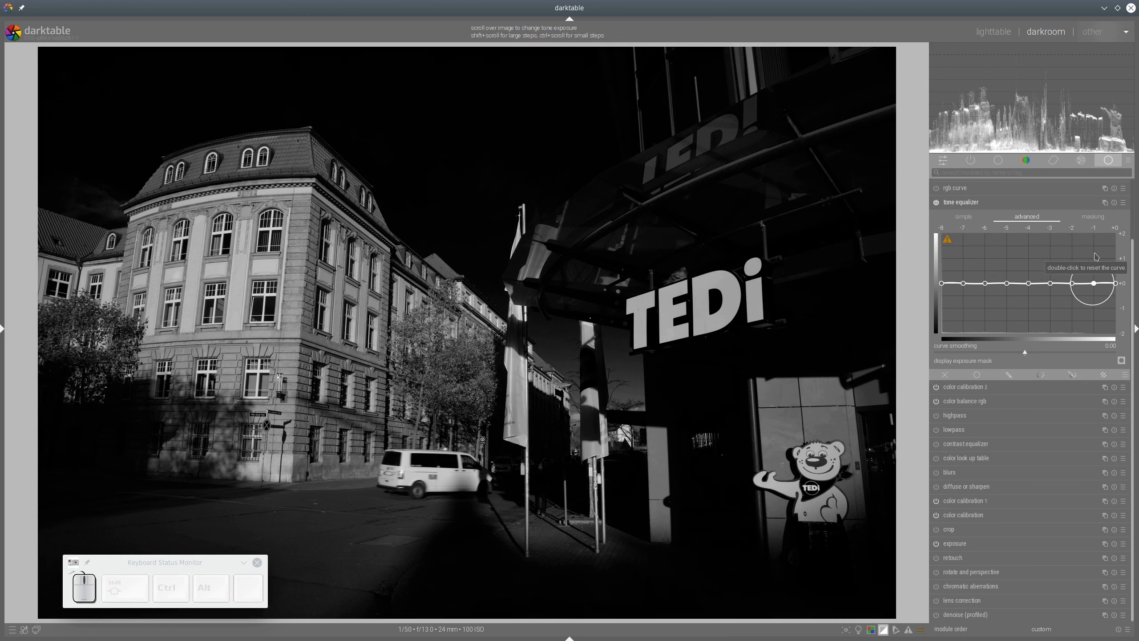
drag(1078, 262, 1075, 249)
scroll(1098, 254, down, 5)
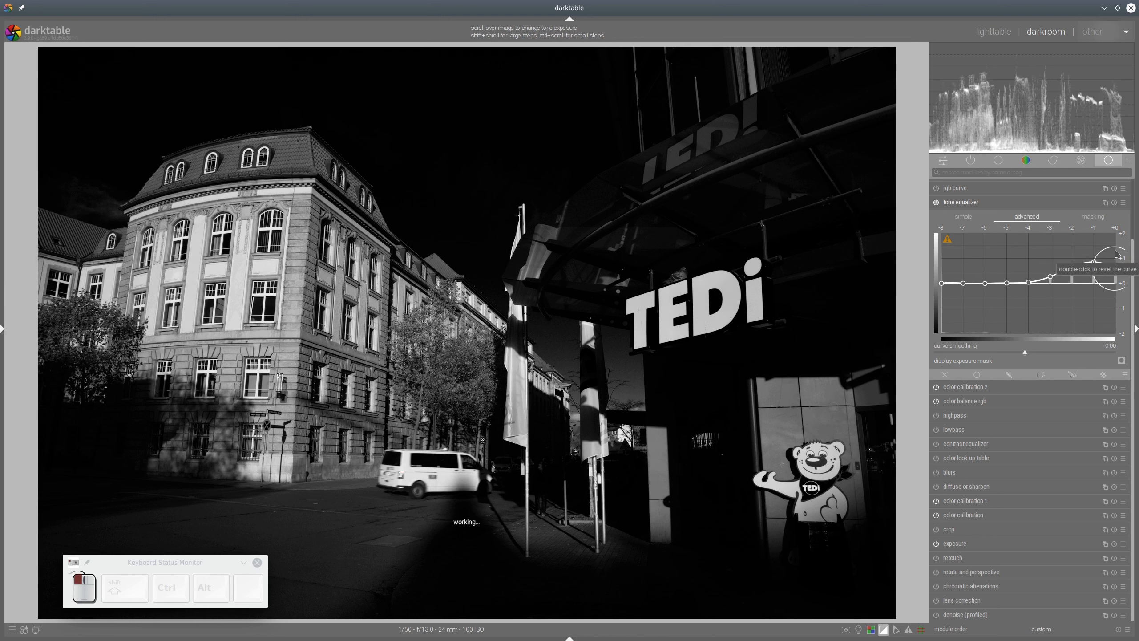
drag(1095, 253, 1095, 251)
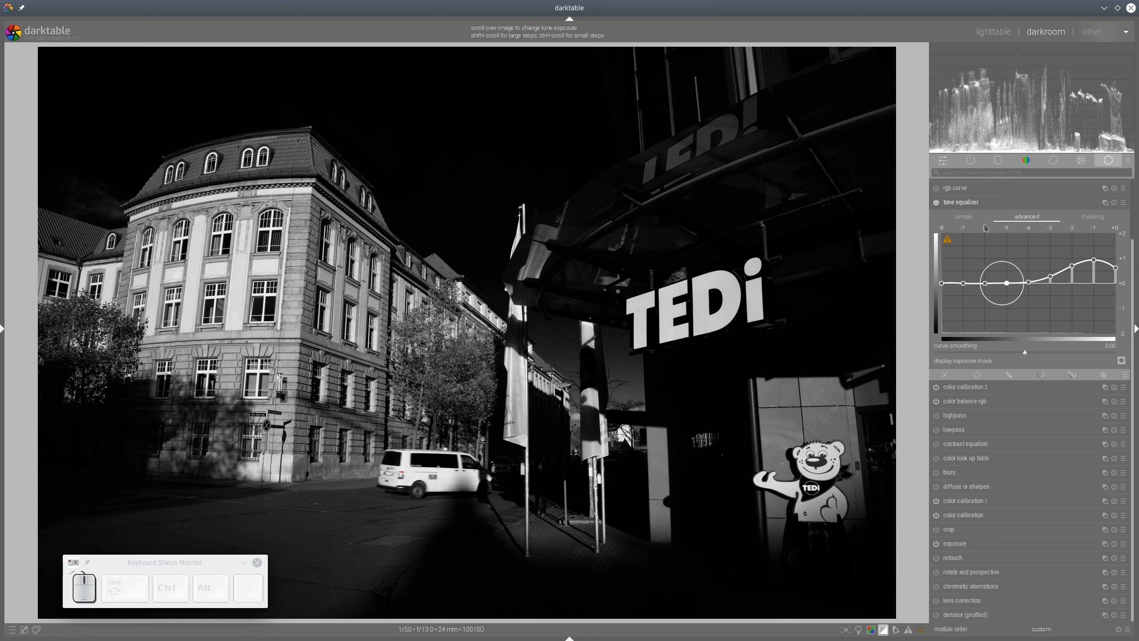
click(973, 202)
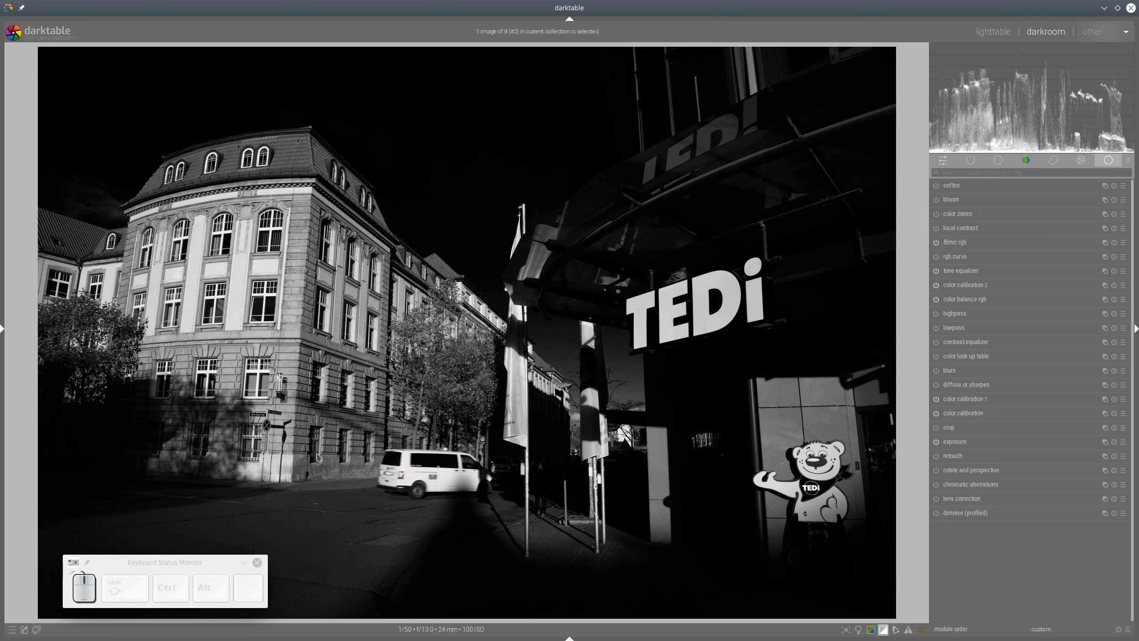
mouse_move(179, 219)
mouse_down()
mouse_move(174, 197)
mouse_move(136, 392)
mouse_move(439, 476)
mouse_move(403, 227)
mouse_move(184, 158)
mouse_up()
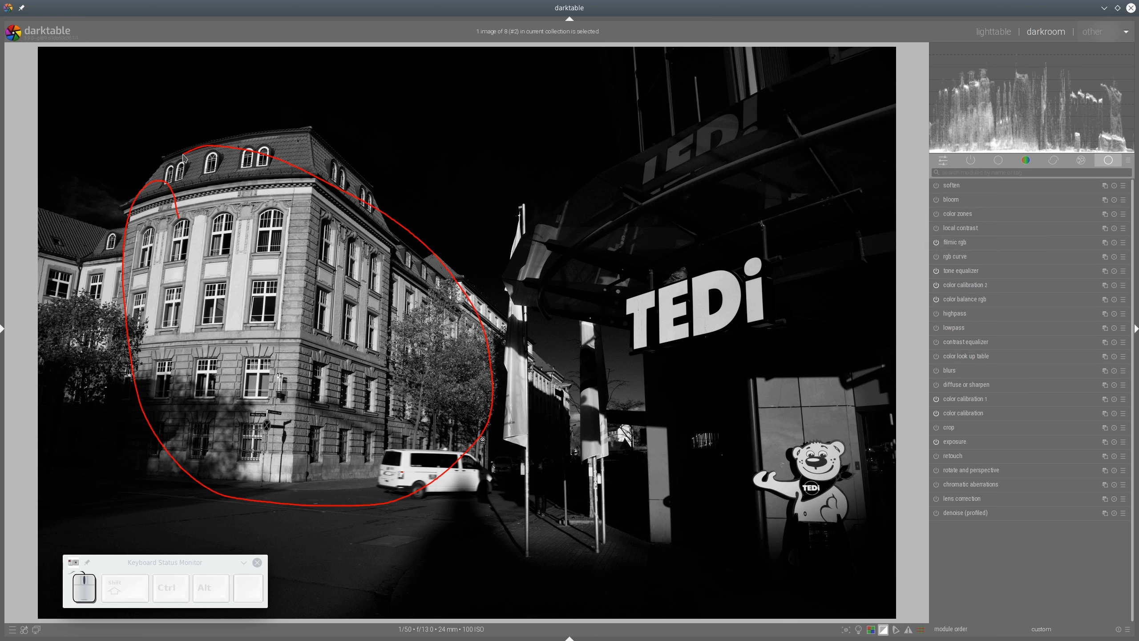
key(shift+F9)
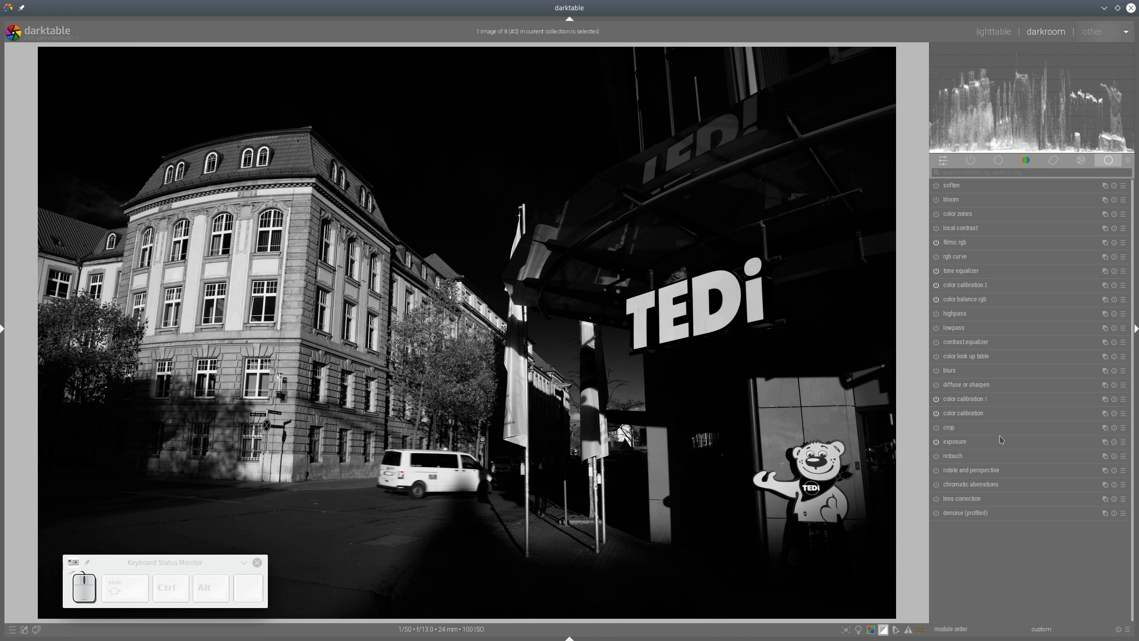
- Add a new exposure instance, move it to just above the tone equalizer, and collapse it ready in the module order
click(1104, 441)
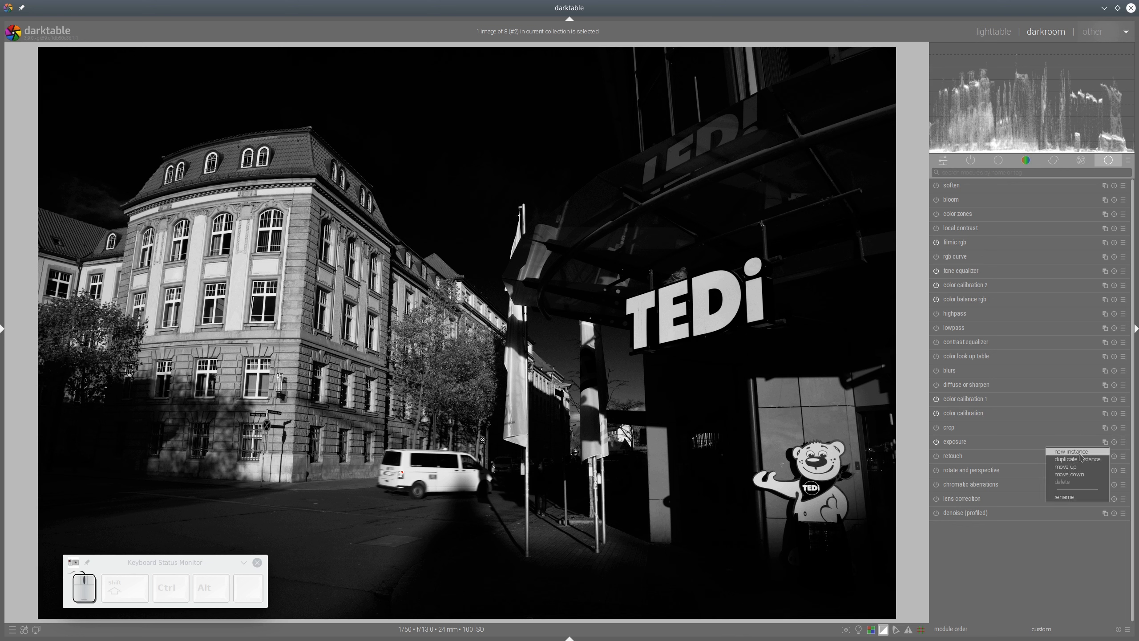
click(1081, 457)
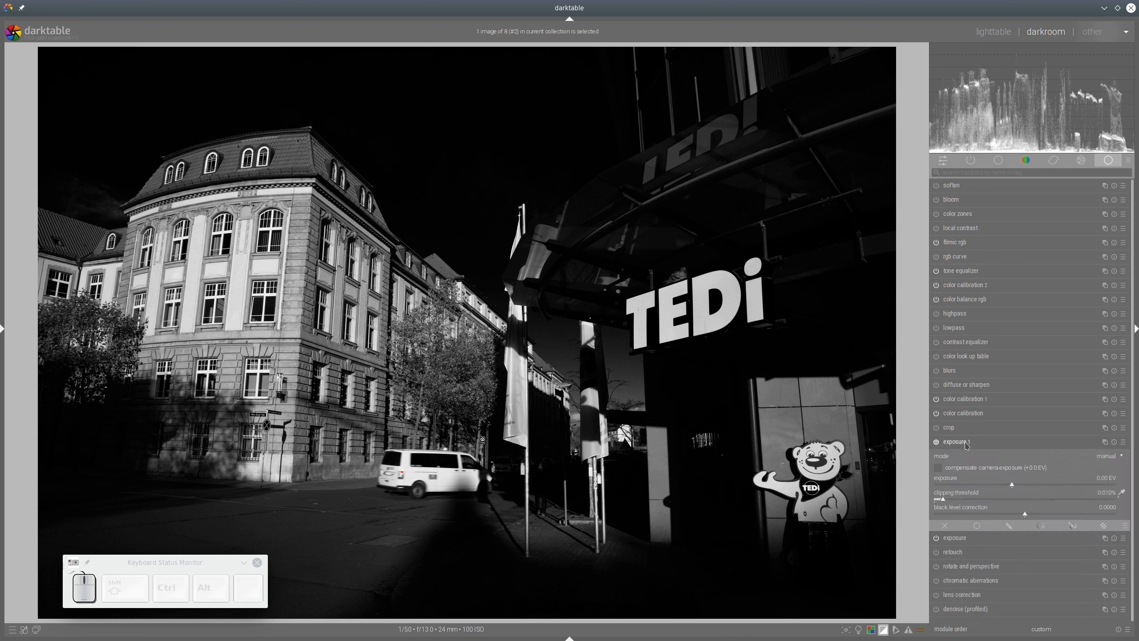
drag(966, 442, 980, 277)
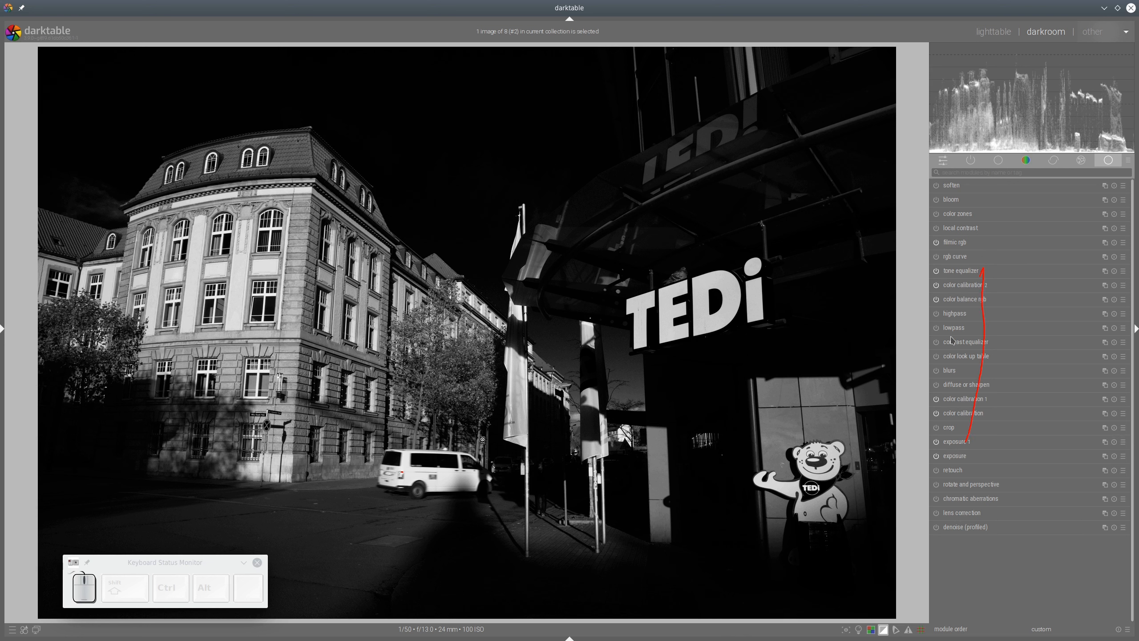
key(shift+F9)
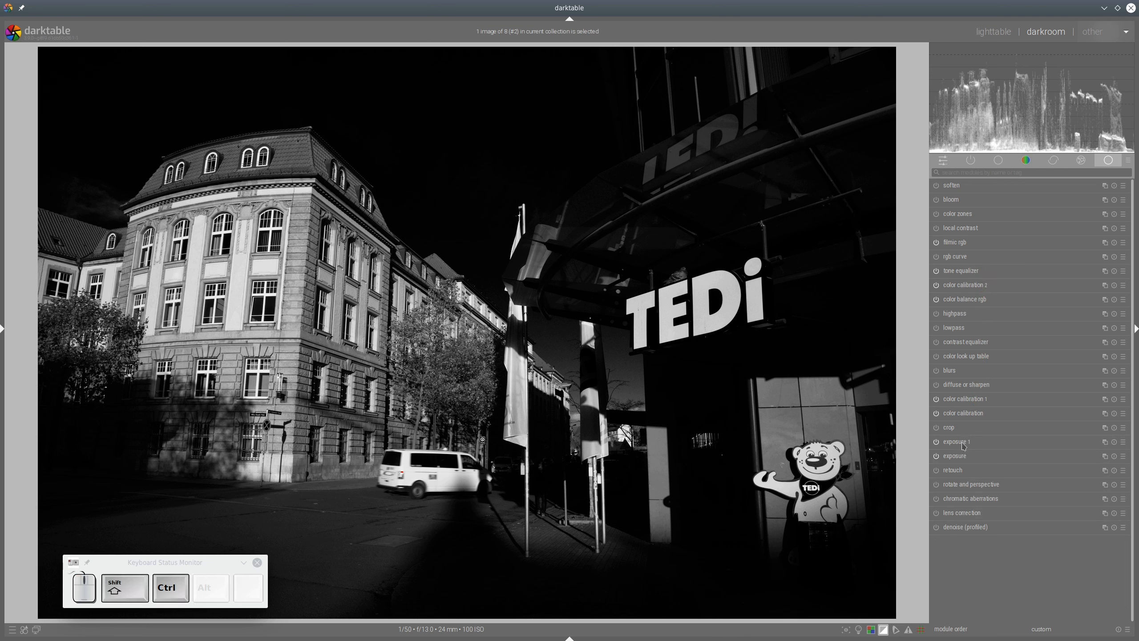
drag(964, 445, 971, 272)
click(1025, 273)
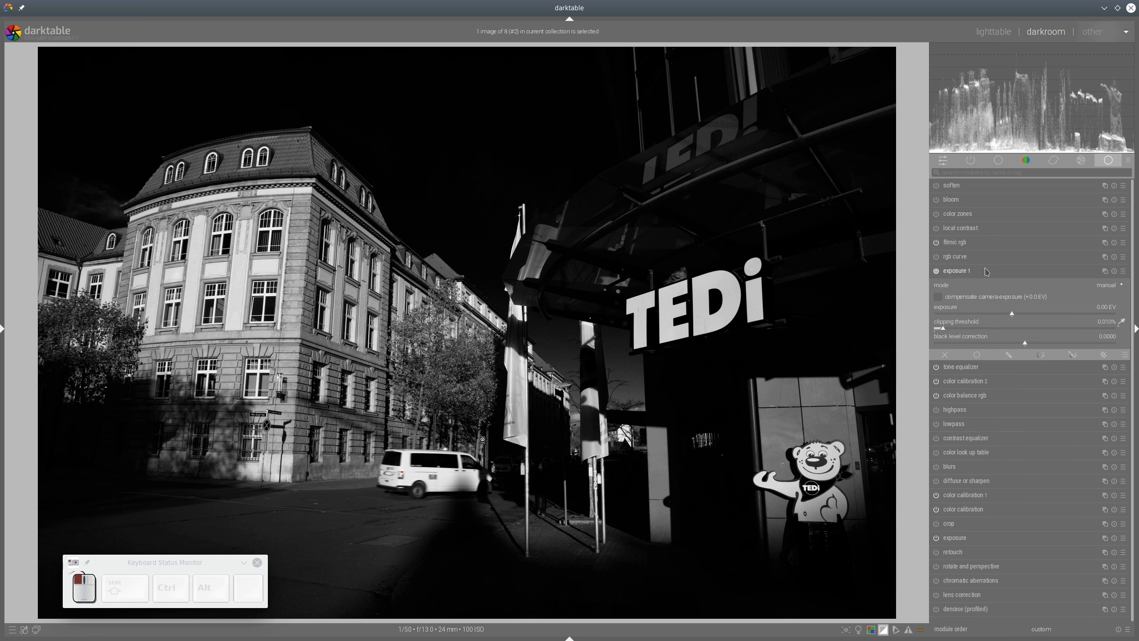
- Mask the new exposure instance with an inverted drawn path around the TEDi sign and bear, checking the mask overlay
click(1072, 357)
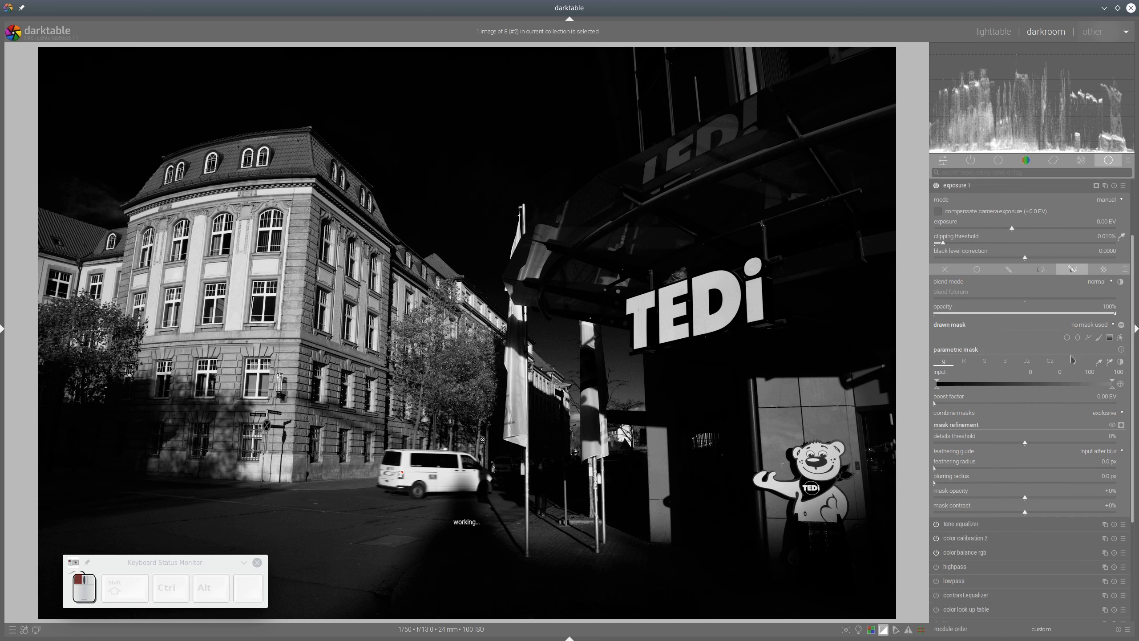
click(1088, 337)
click(626, 300)
click(783, 273)
click(843, 538)
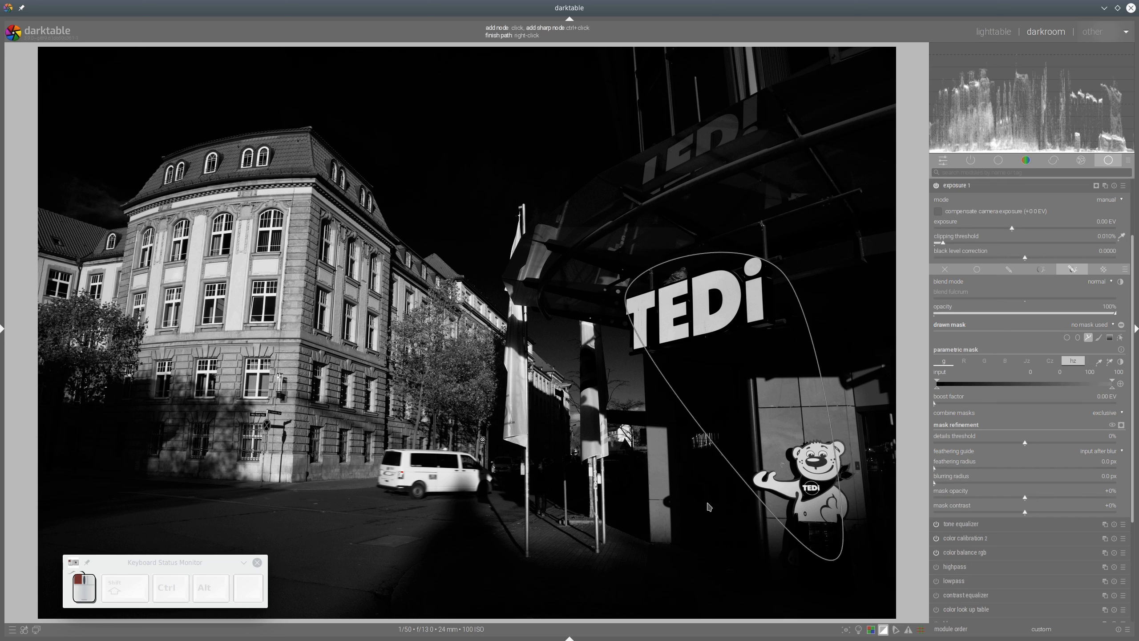
click(707, 502)
right_click(707, 502)
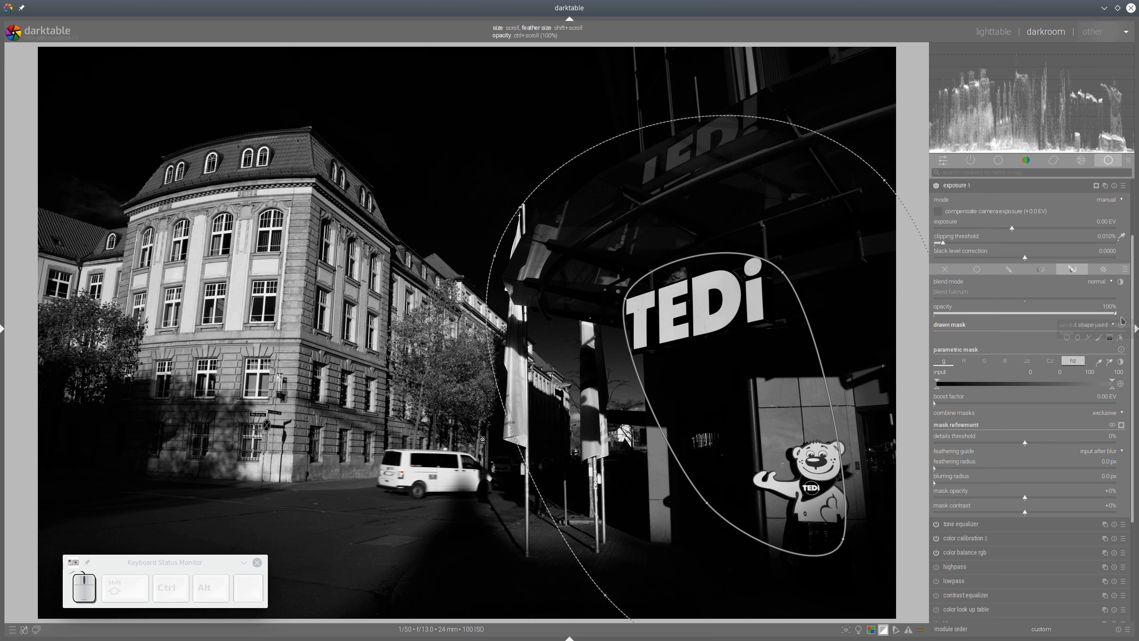
click(1121, 424)
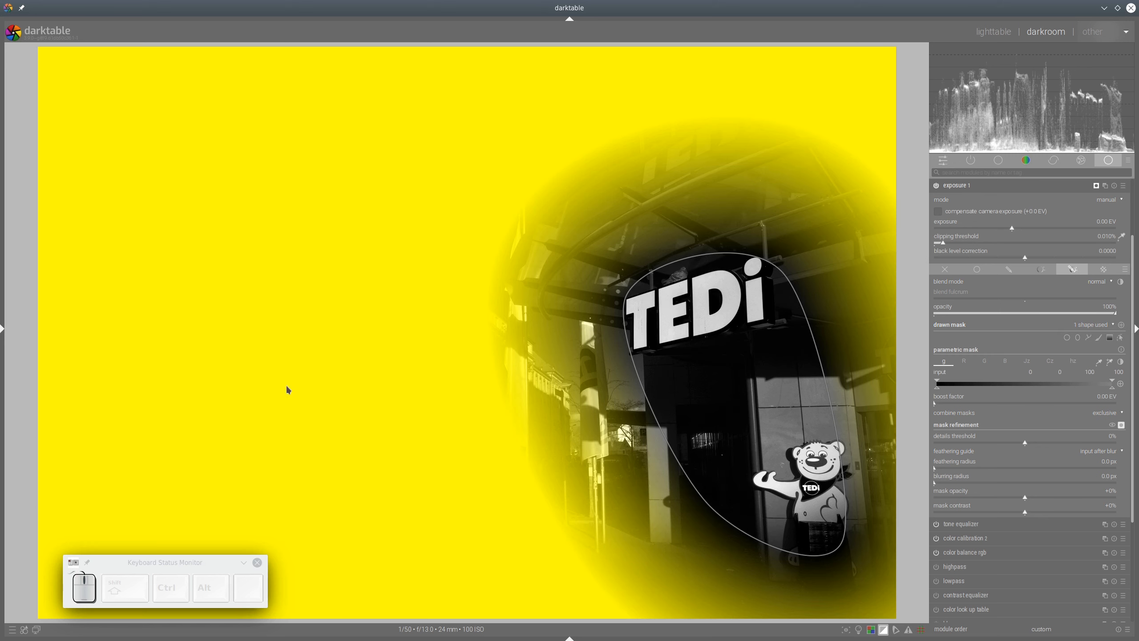
click(1121, 425)
- Lower the masked exposure instance to -1.22 EV and collapse it
click(995, 229)
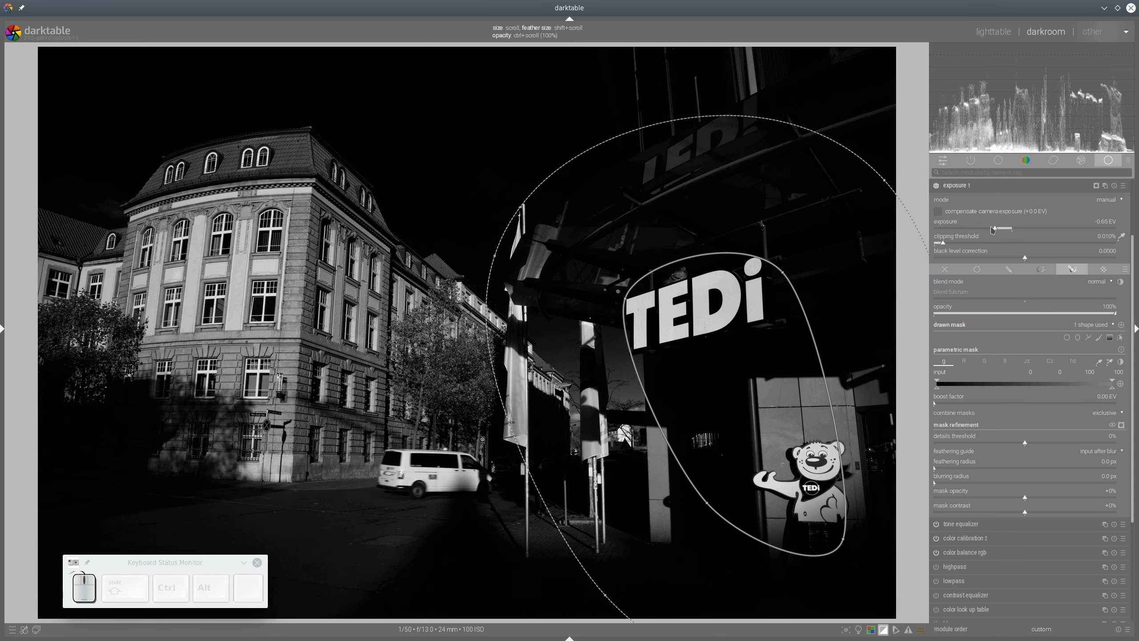
drag(993, 229, 991, 230)
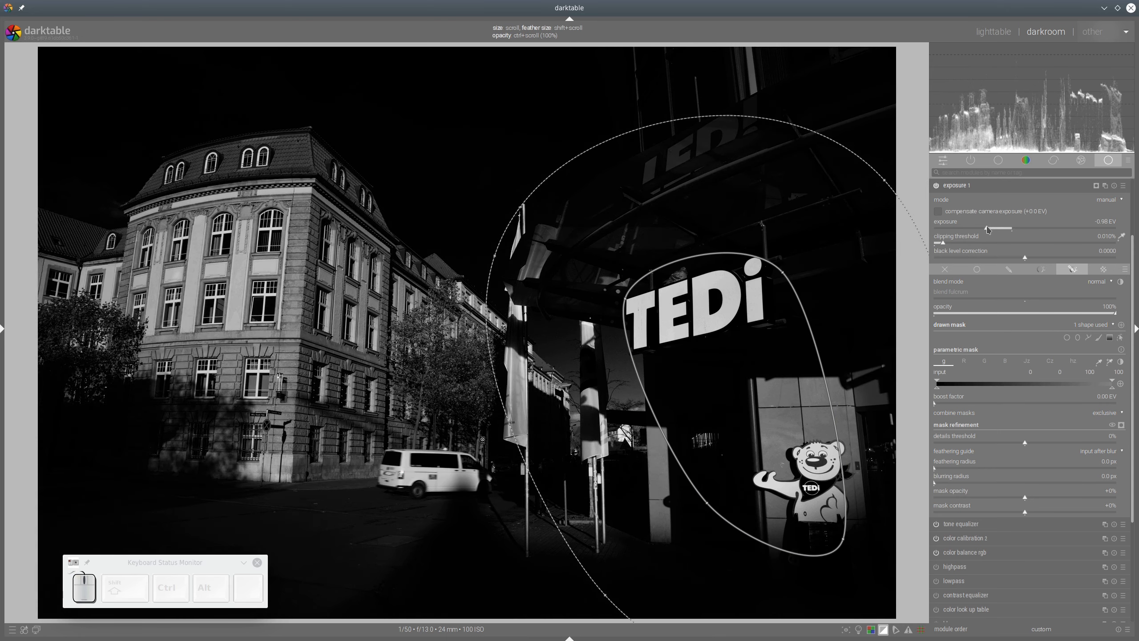
scroll(988, 230, down, 5)
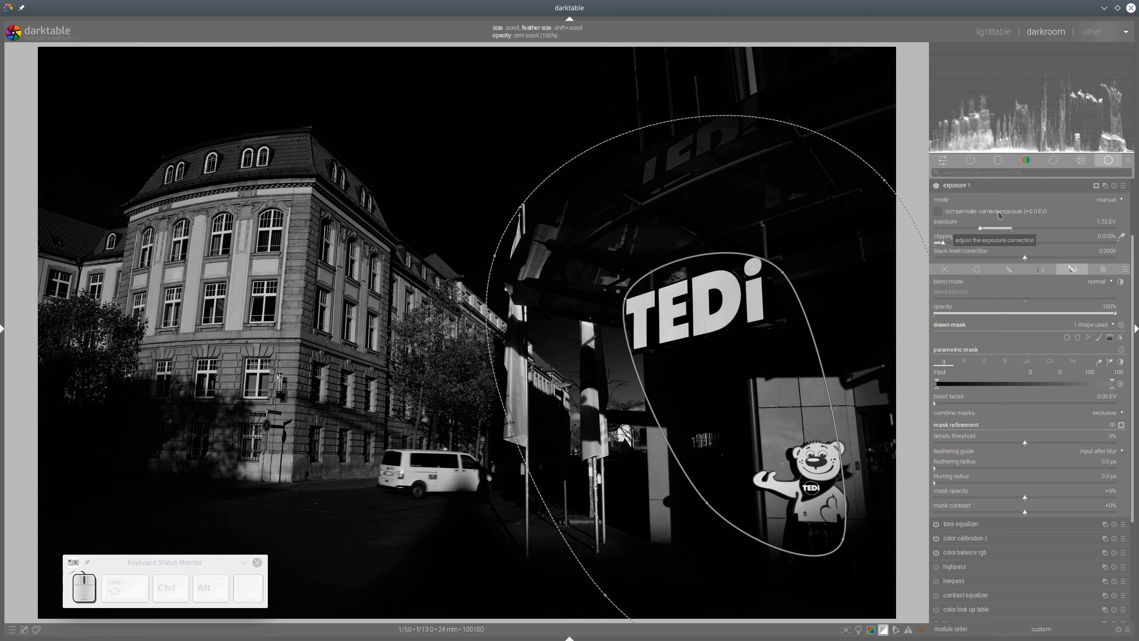
click(988, 187)
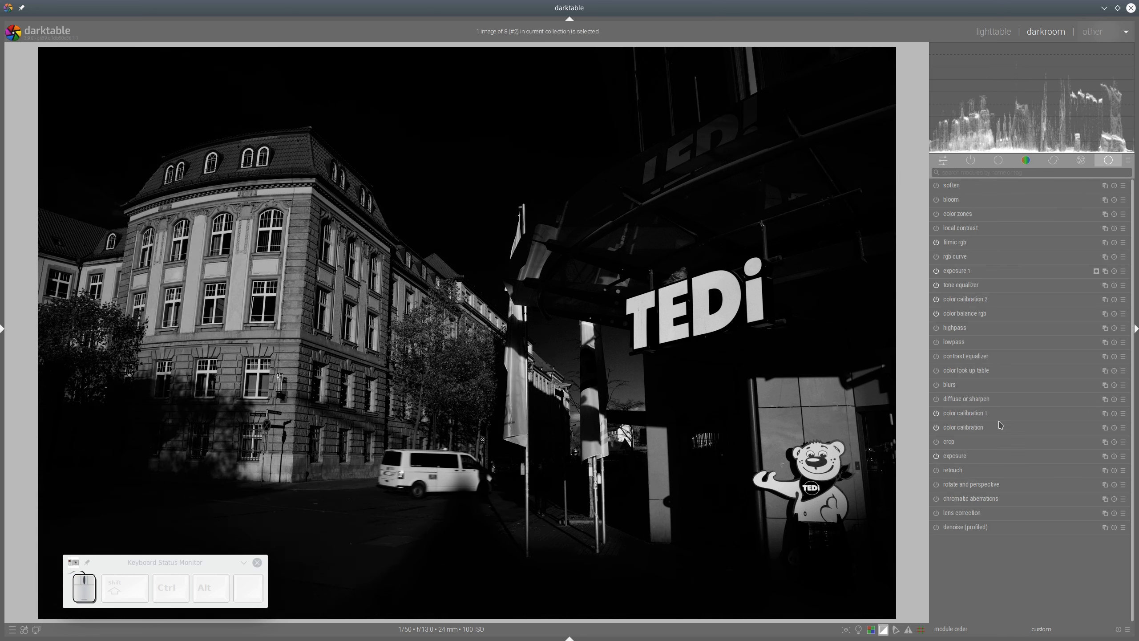
- Raise the original exposure module to 1.76 EV and collapse it
click(967, 458)
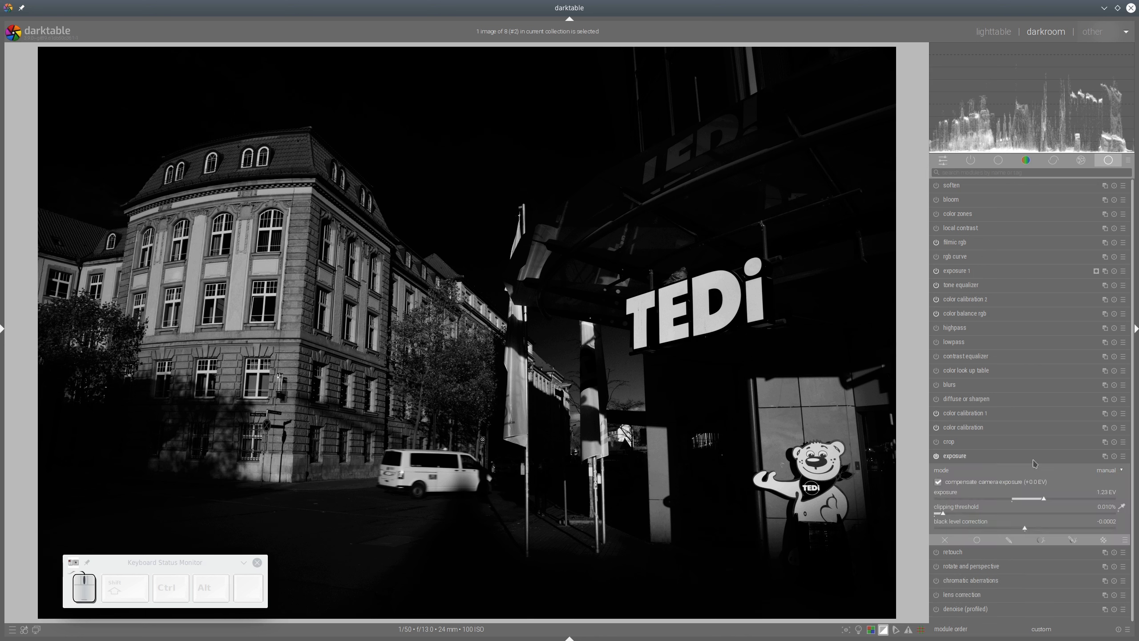
click(1055, 501)
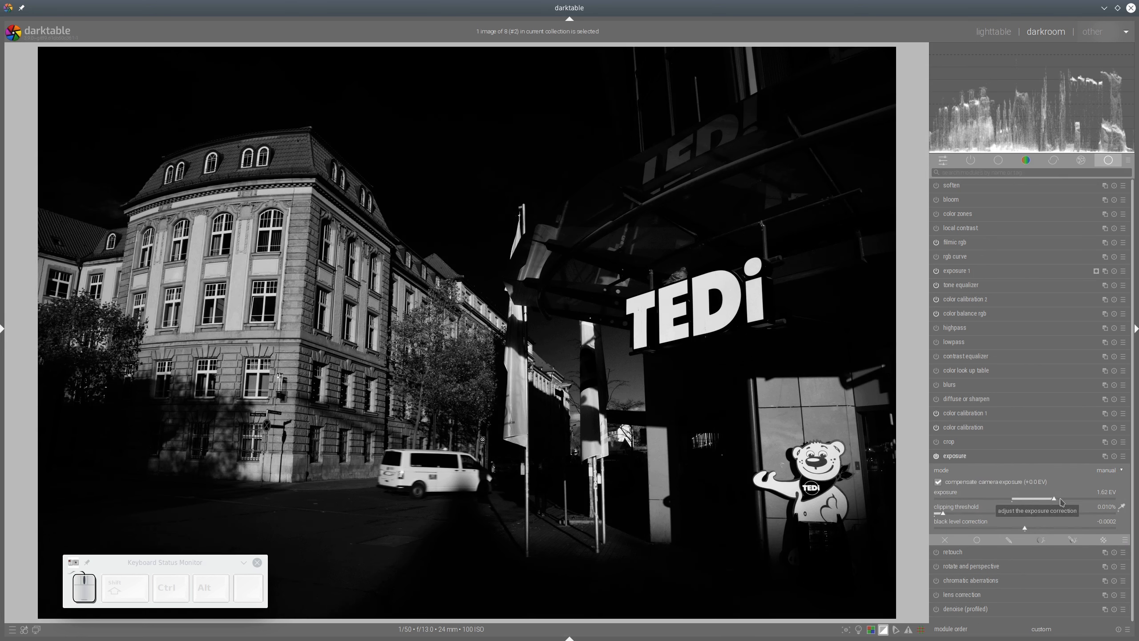
click(1060, 500)
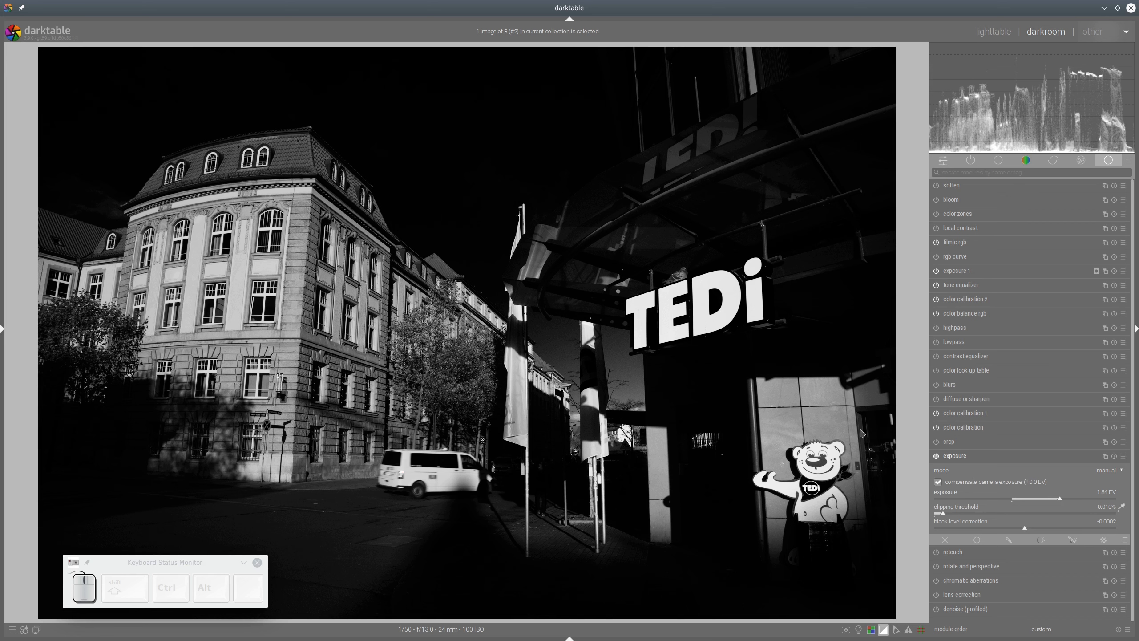
click(1065, 500)
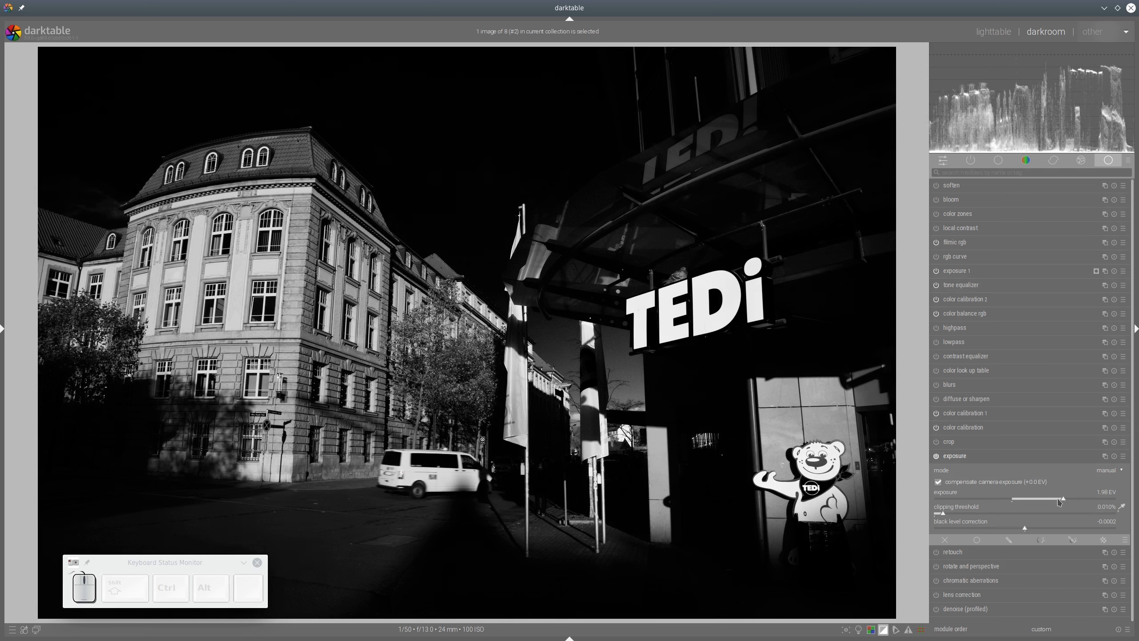
click(1058, 500)
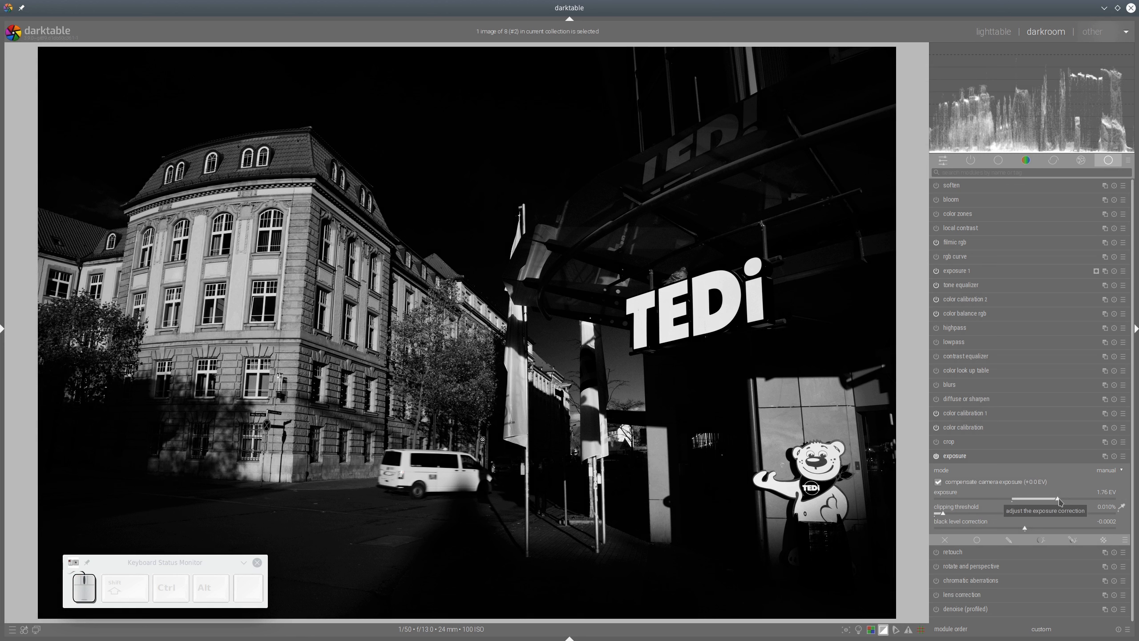
click(989, 456)
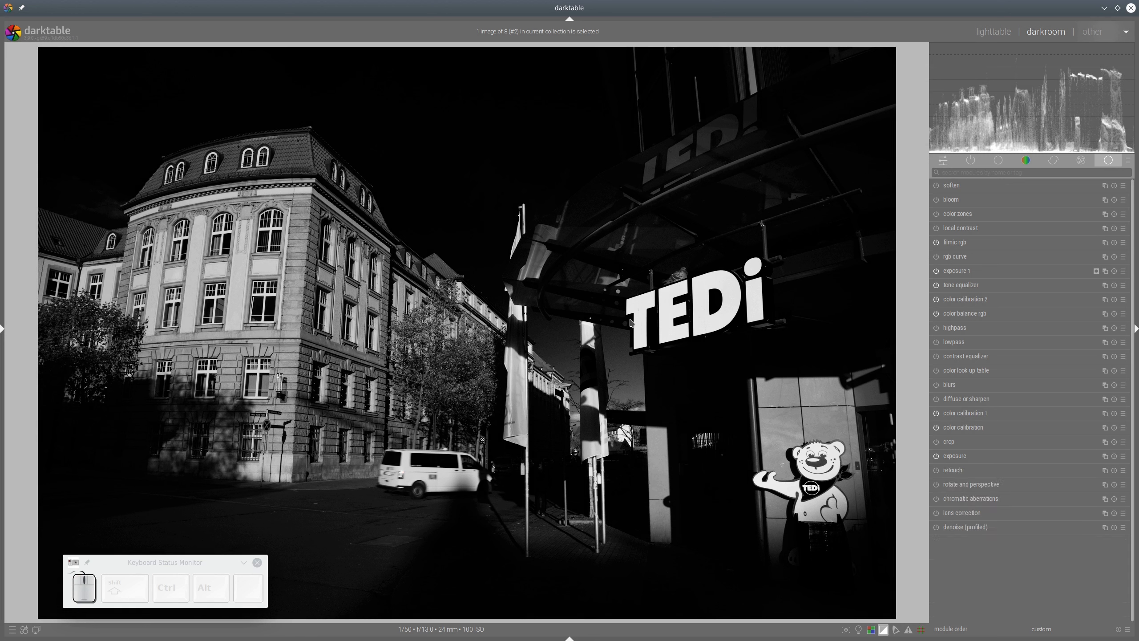
- Lower the masked exposure instance above the tone equalizer to -1.75 EV and collapse it
click(958, 272)
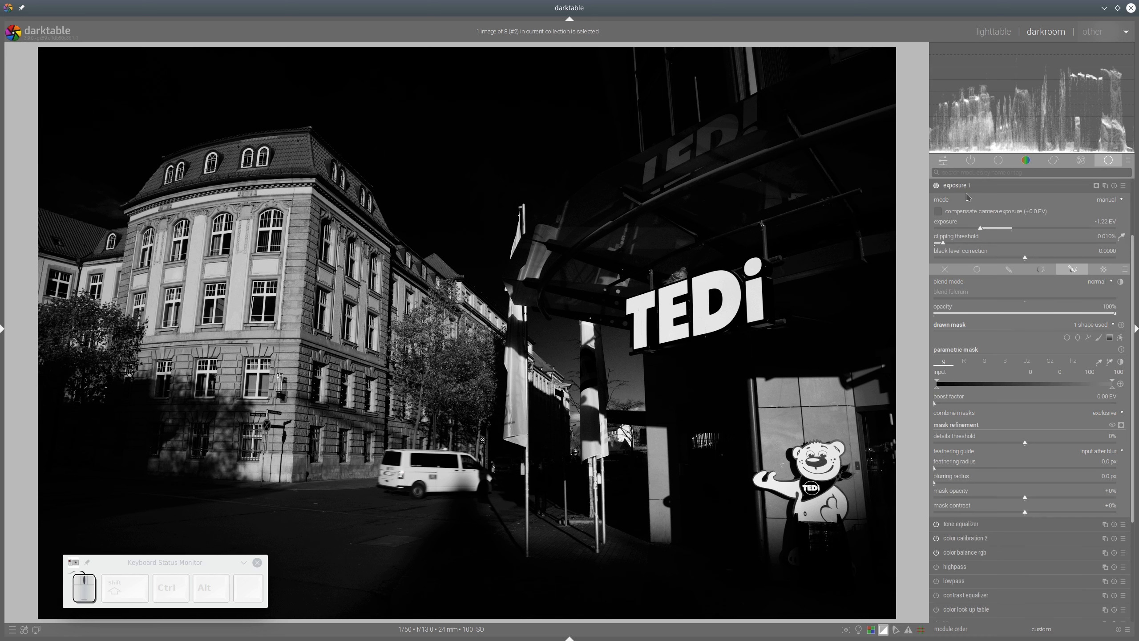
click(966, 230)
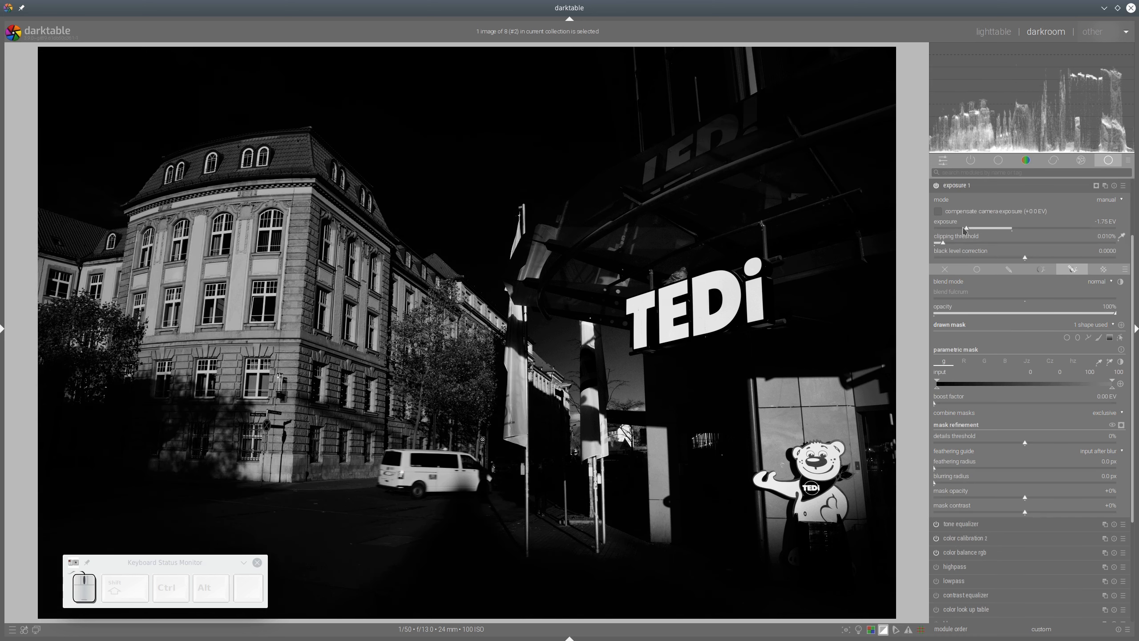
click(965, 185)
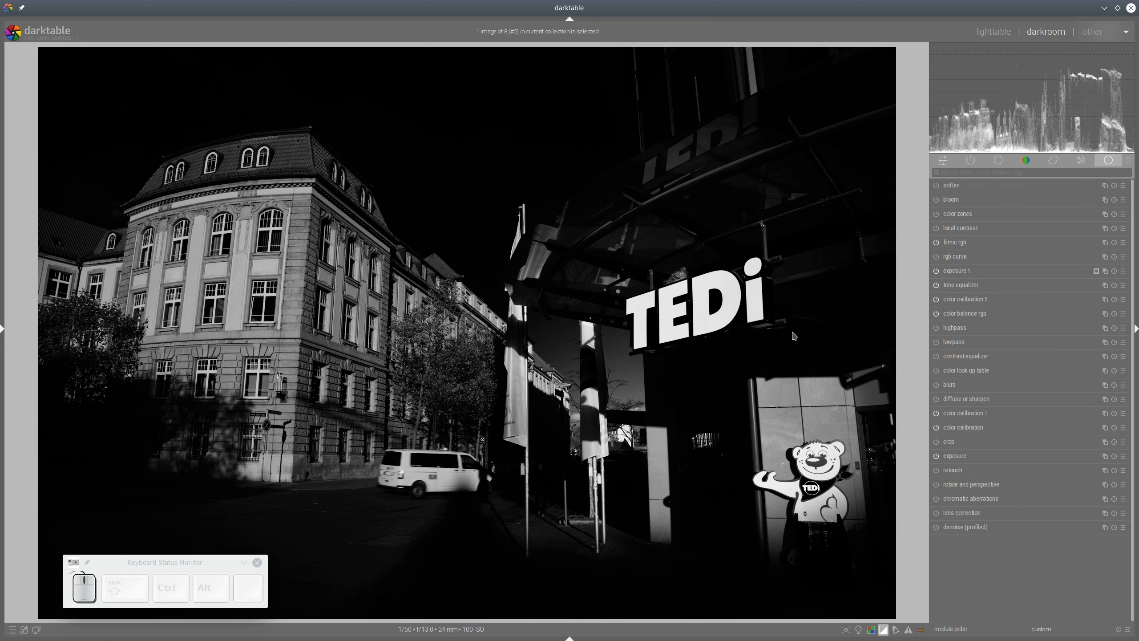
- Check the black-and-white photo in the white-framed color assessment view, and return to the normal view
click(857, 629)
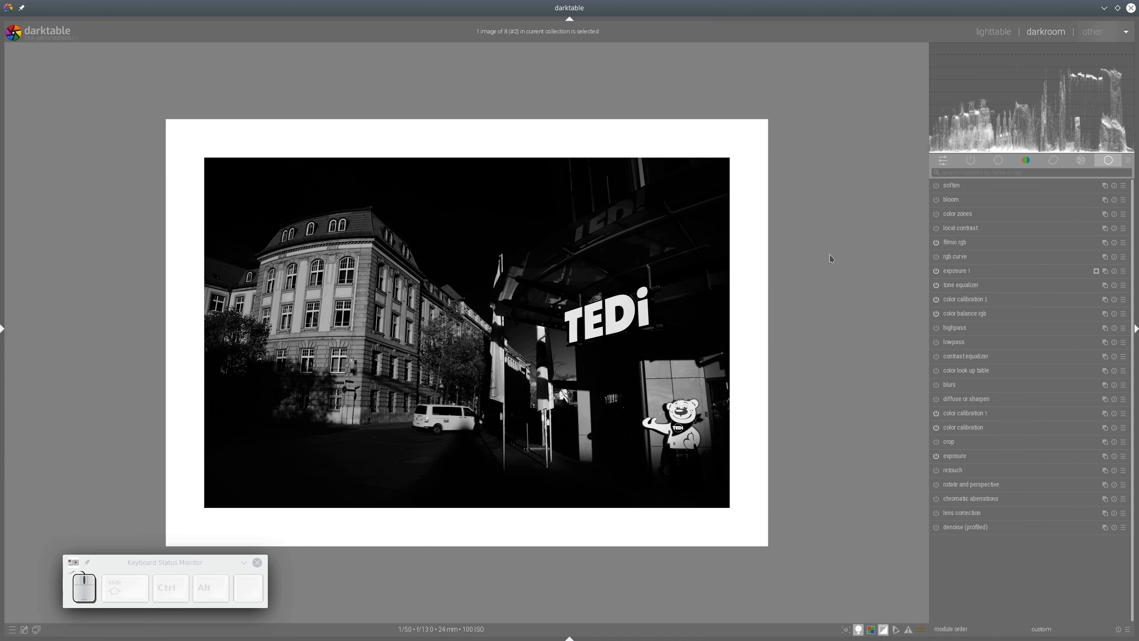
click(858, 629)
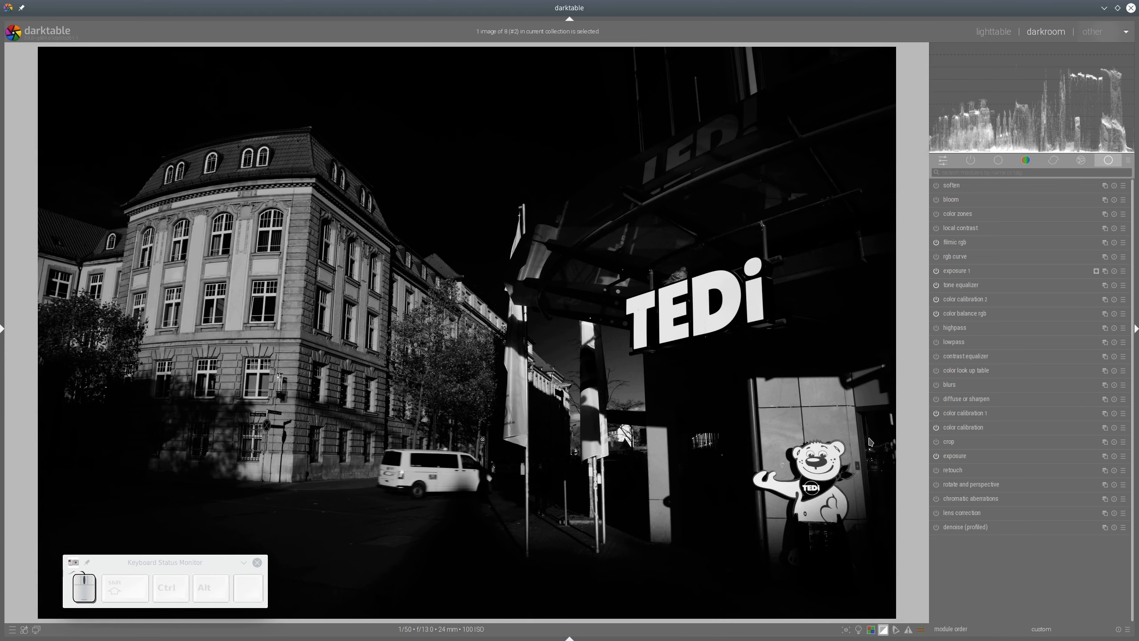
- Switch to the cobblestone street photo, raise its exposure to 1.57 EV, and collapse the exposure module
key(Tab)
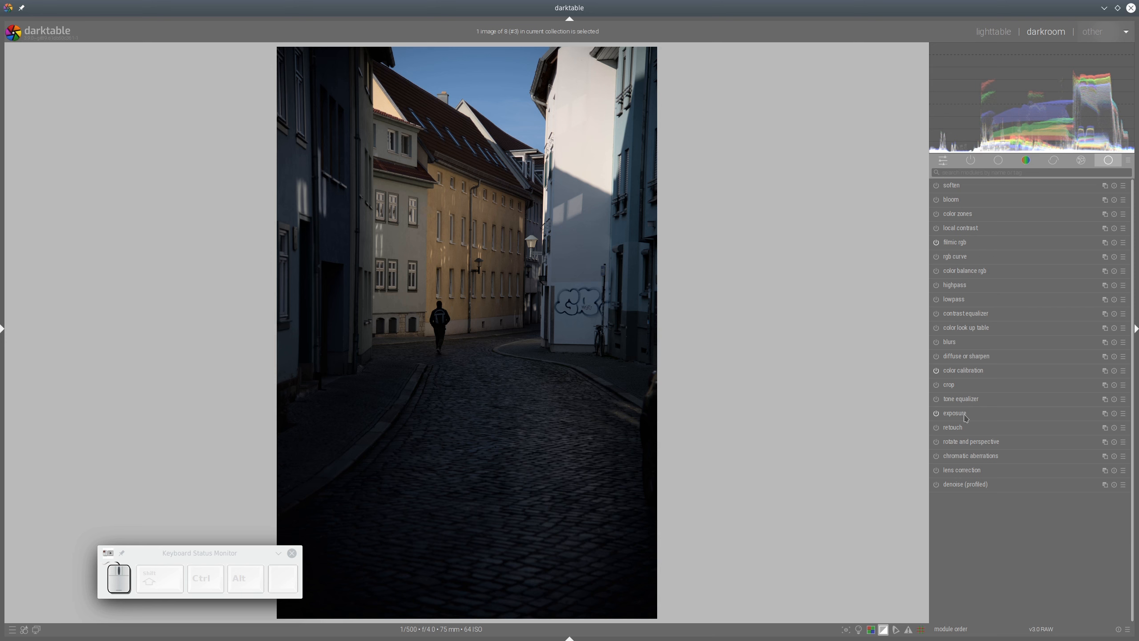
click(965, 415)
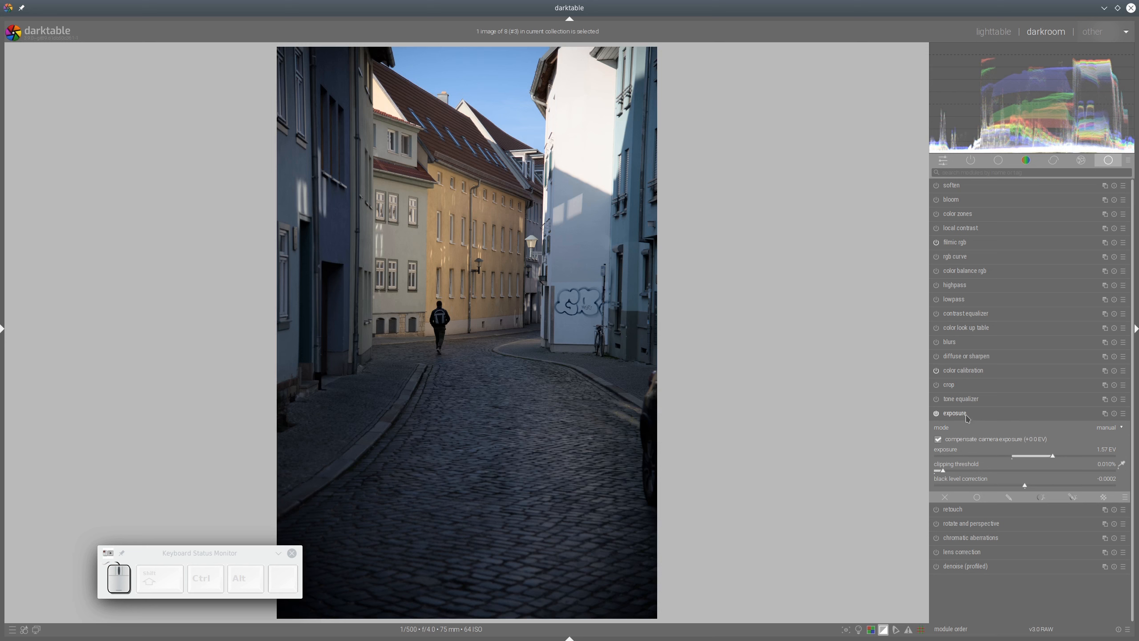
click(994, 411)
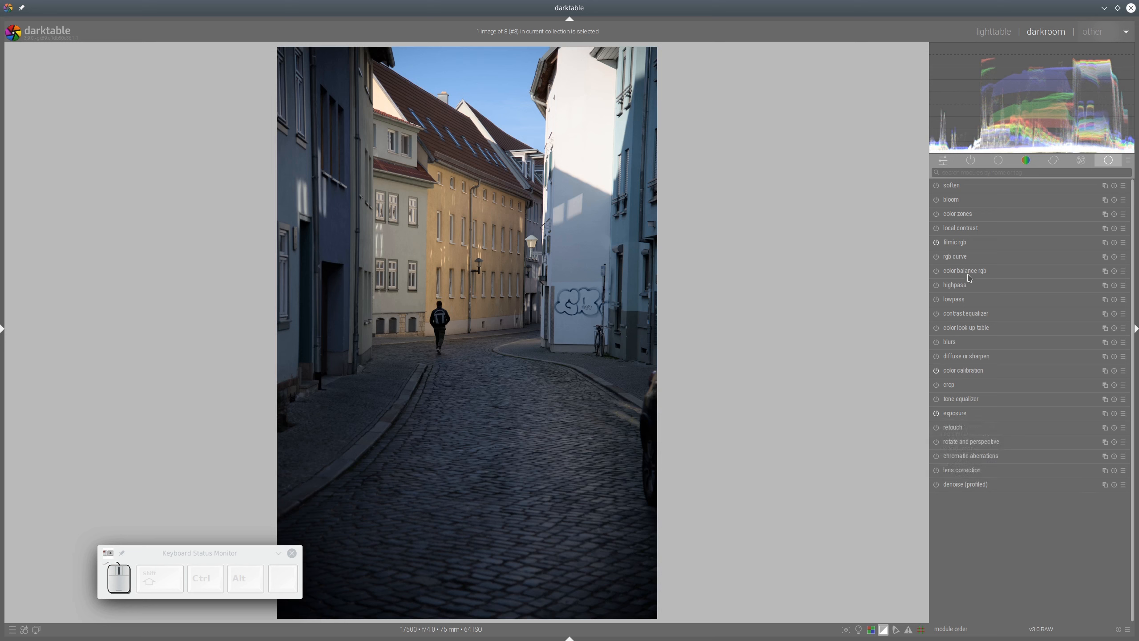
- In color balance rgb, set global vibrance to 23.11%, shadows saturation to 19.99% and mid-tones saturation to 5.68%
click(969, 271)
click(1067, 233)
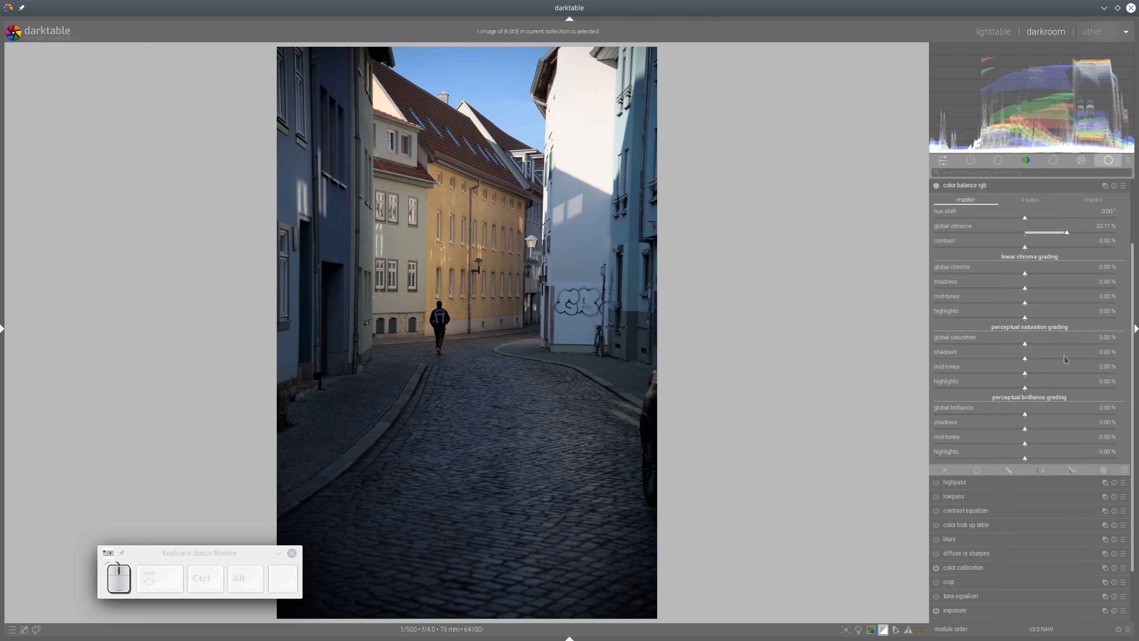
click(1097, 358)
click(1045, 373)
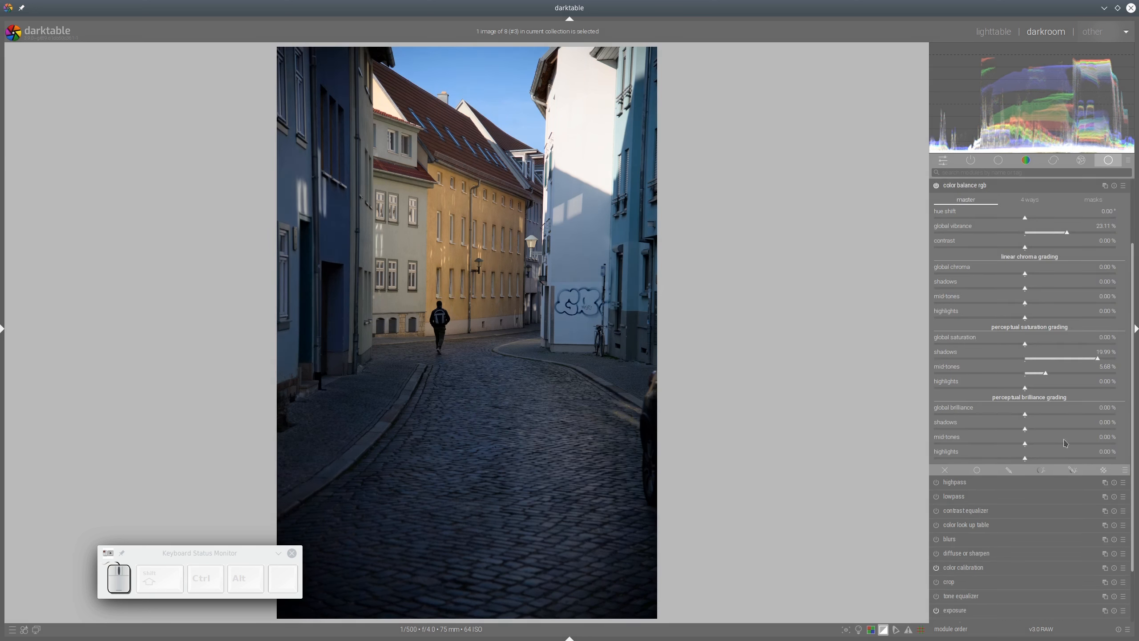
- Set the highlights brilliance to 14.49% and the highlights saturation to -5.56%, and lower the global brilliance
click(1077, 459)
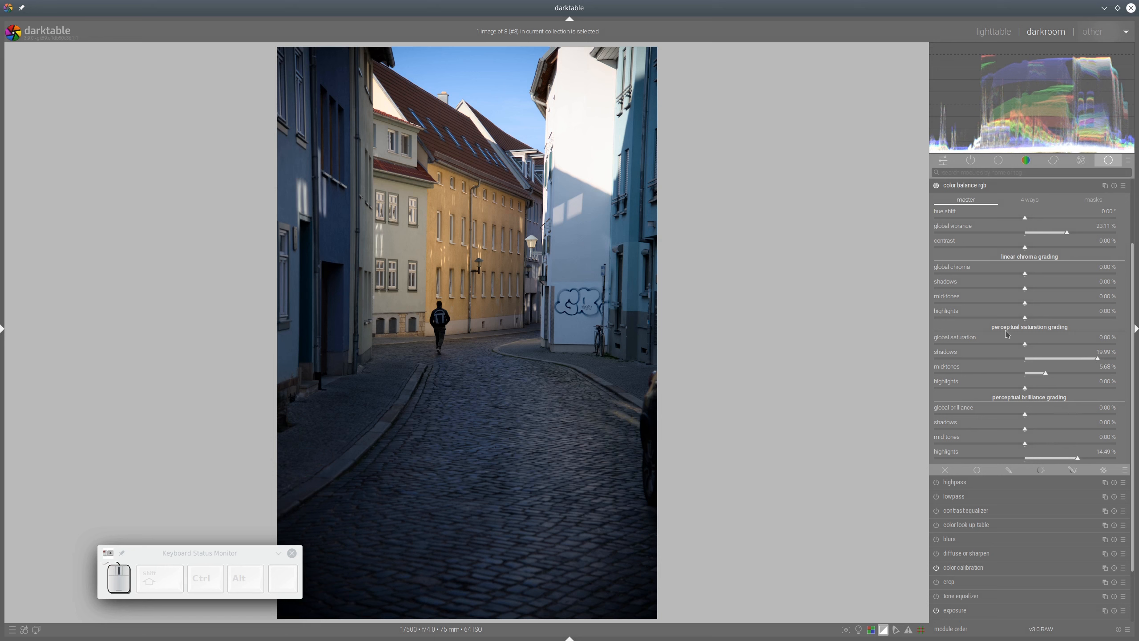
click(1005, 387)
click(978, 413)
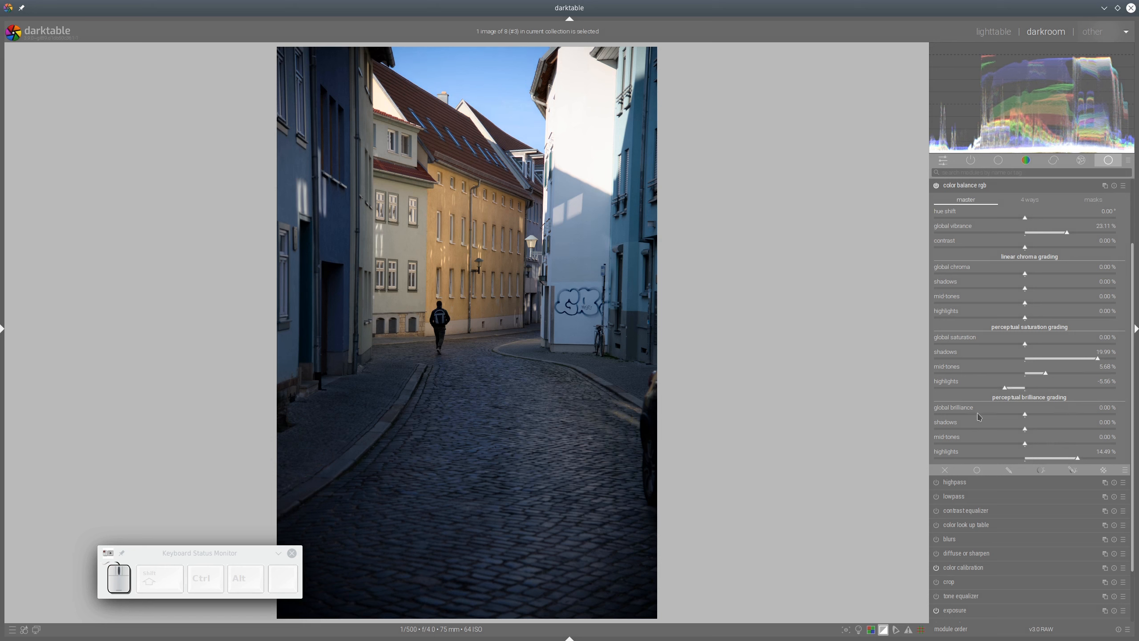
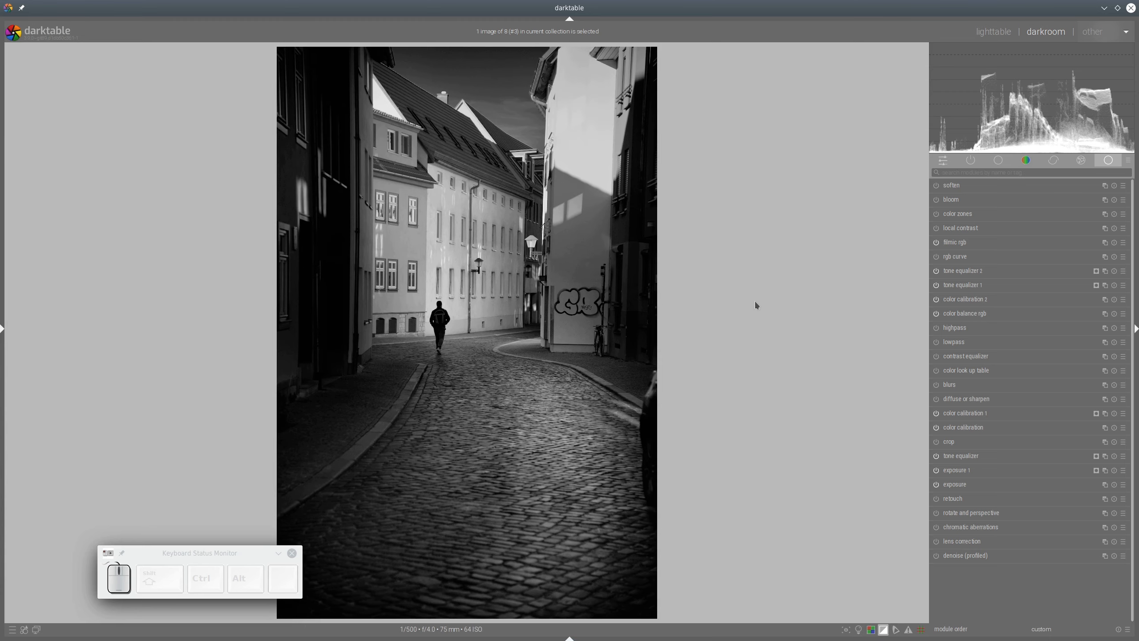
- Switch to the photo of the wavy sculpture in the forest and raise its exposure to 1.50 EV
key(Tab)
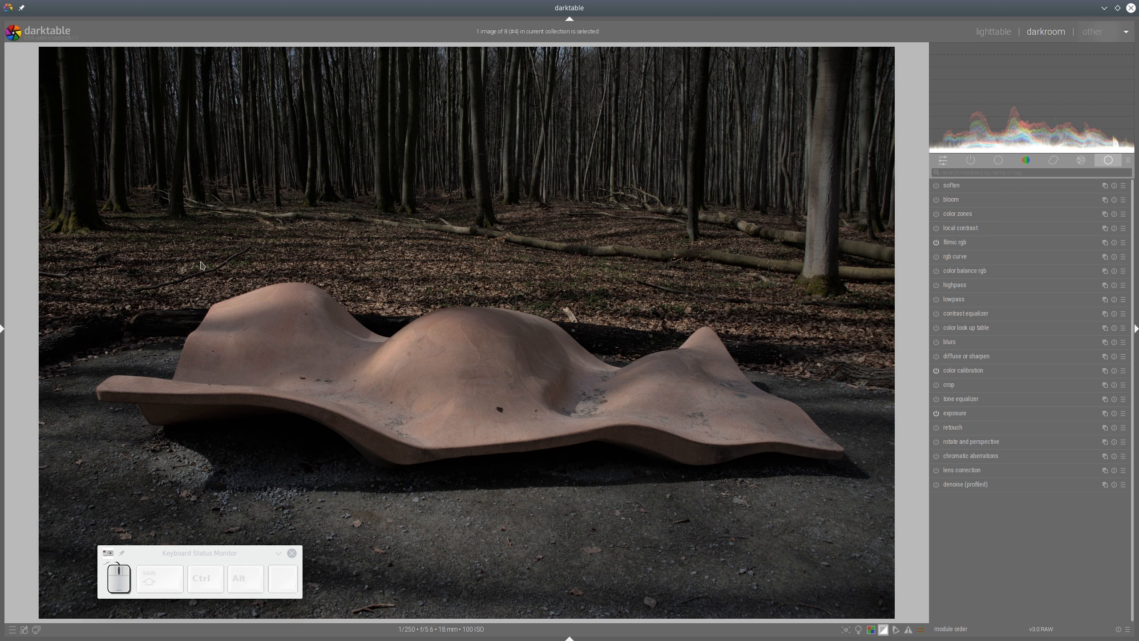
mouse_move(205, 261)
mouse_down()
mouse_move(61, 302)
mouse_move(163, 457)
mouse_move(646, 501)
mouse_move(874, 491)
mouse_move(804, 346)
mouse_move(379, 285)
mouse_move(185, 286)
mouse_up()
key(shift+F9)
click(964, 416)
click(1051, 456)
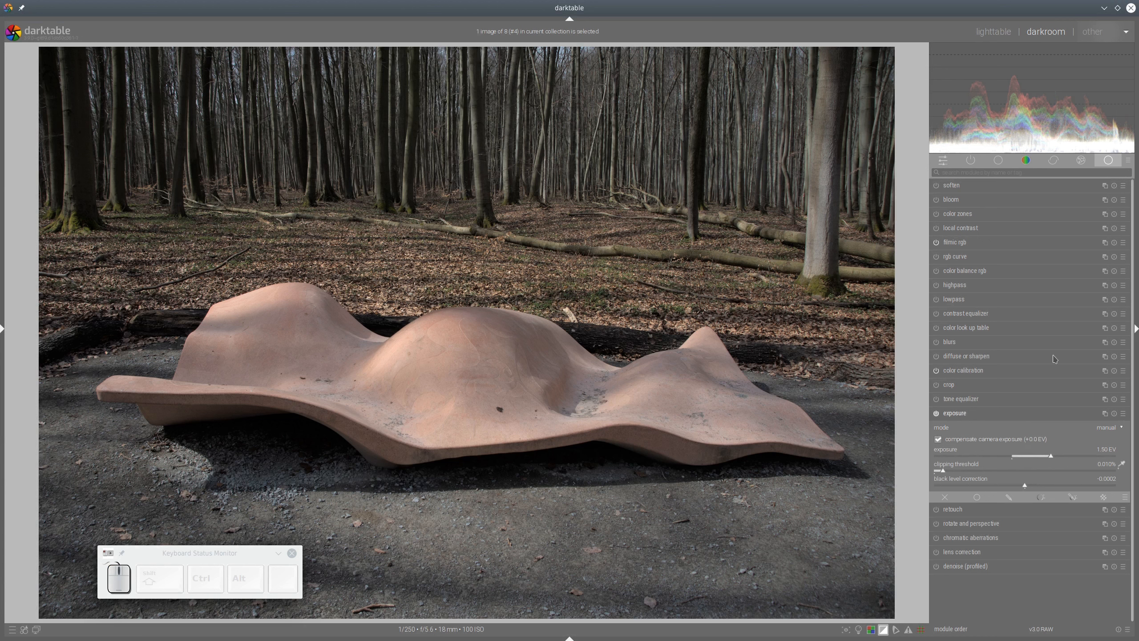
- In color balance rgb, set global vibrance to 22.13%, global chroma to 34.60%, shadows saturation to 19.99% and mid-tones saturation to 8.25%
click(954, 271)
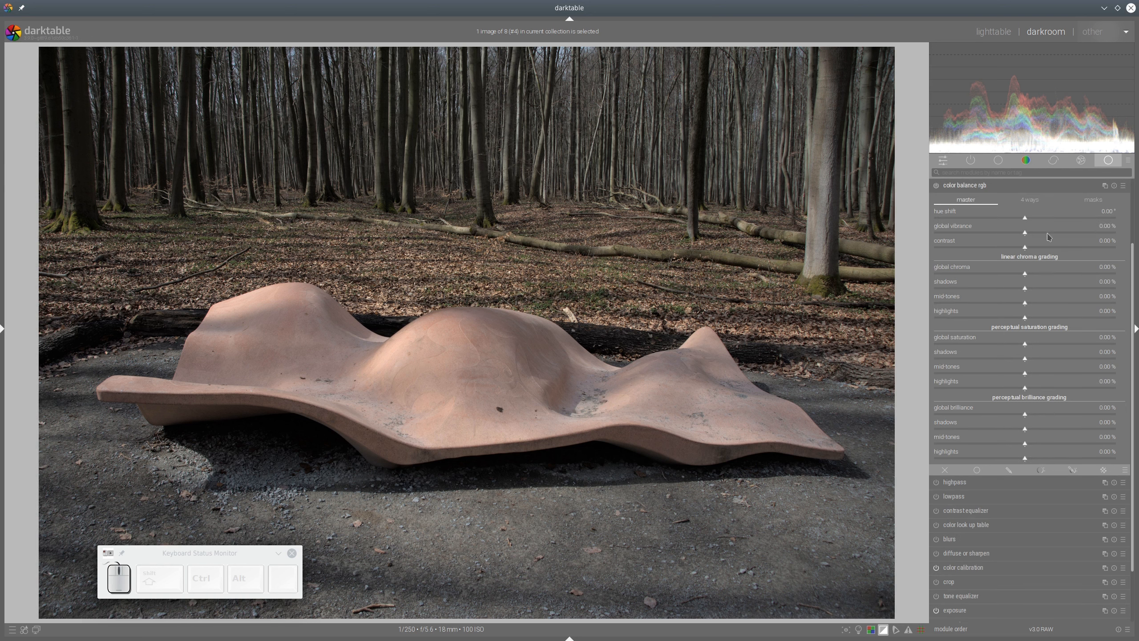
click(1065, 231)
click(1088, 277)
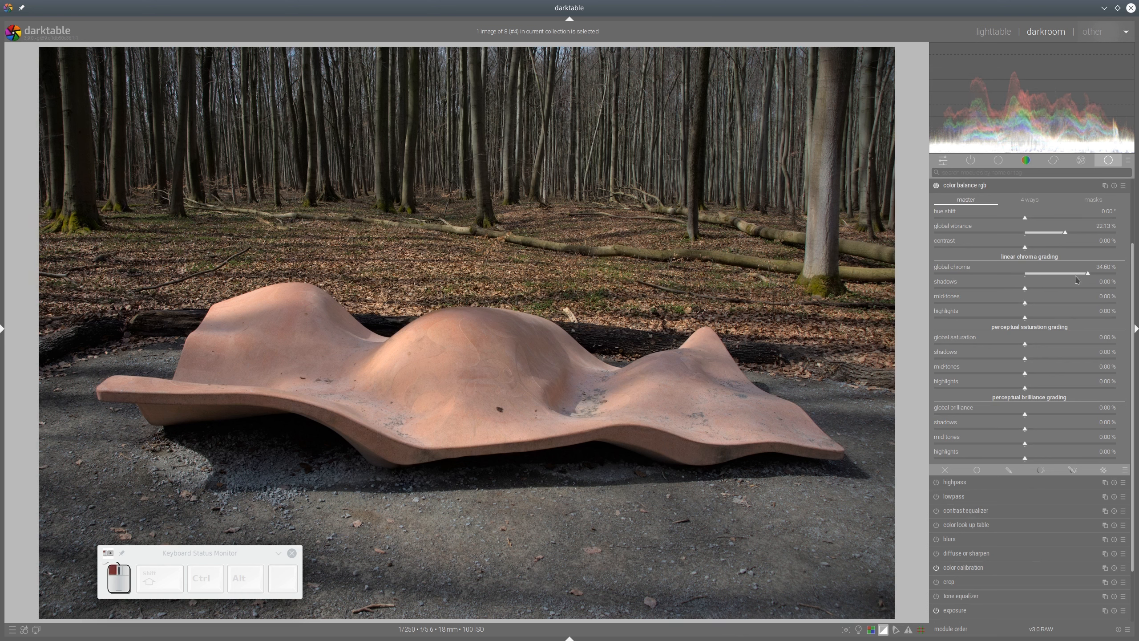
click(1098, 358)
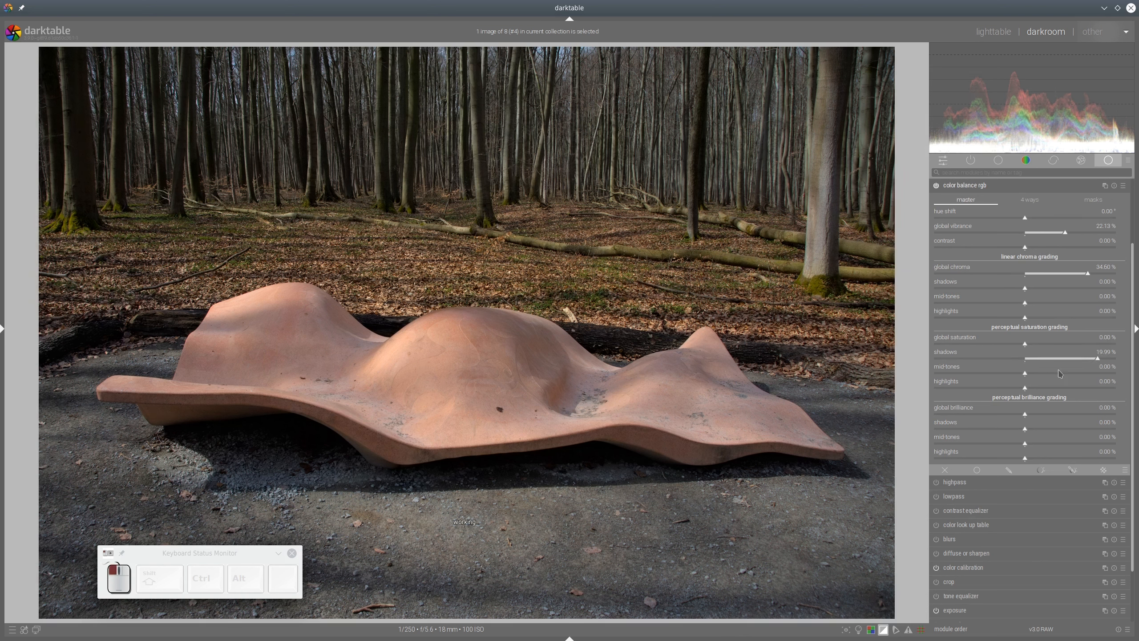
click(1056, 373)
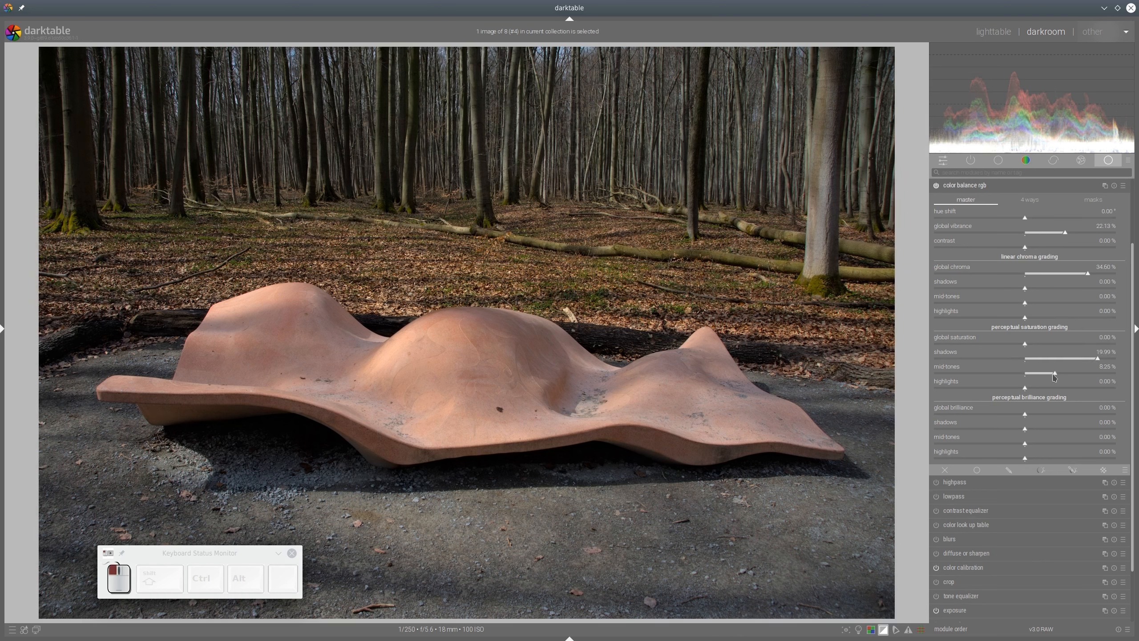
- Set the highlights brilliance to 15.10% and the global brilliance to -7.64%
click(1053, 459)
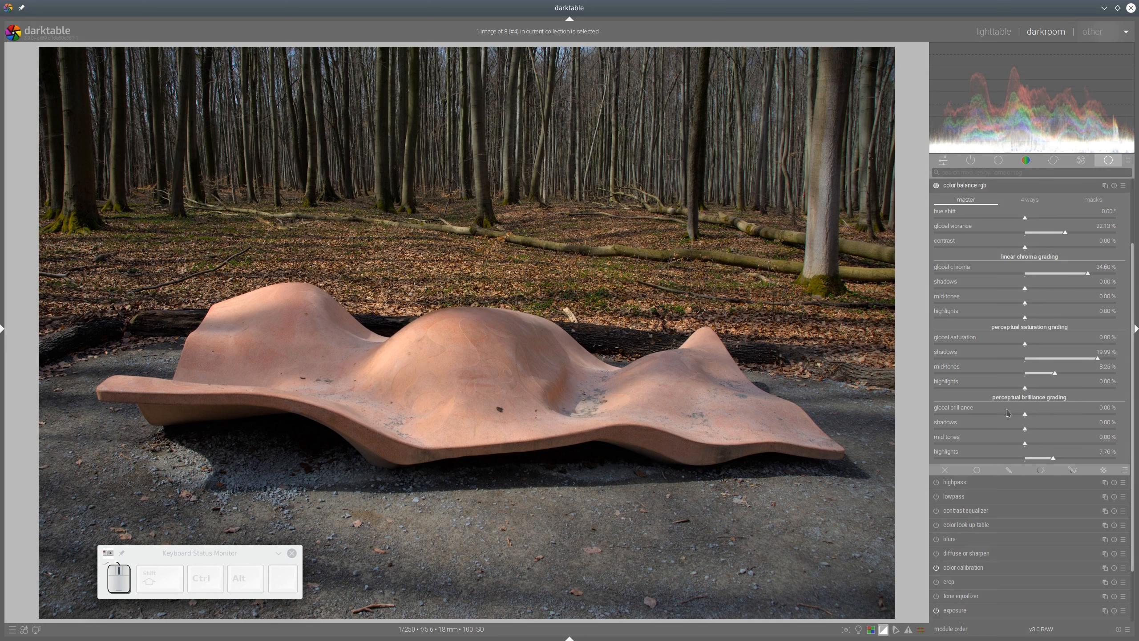
click(1080, 458)
click(997, 413)
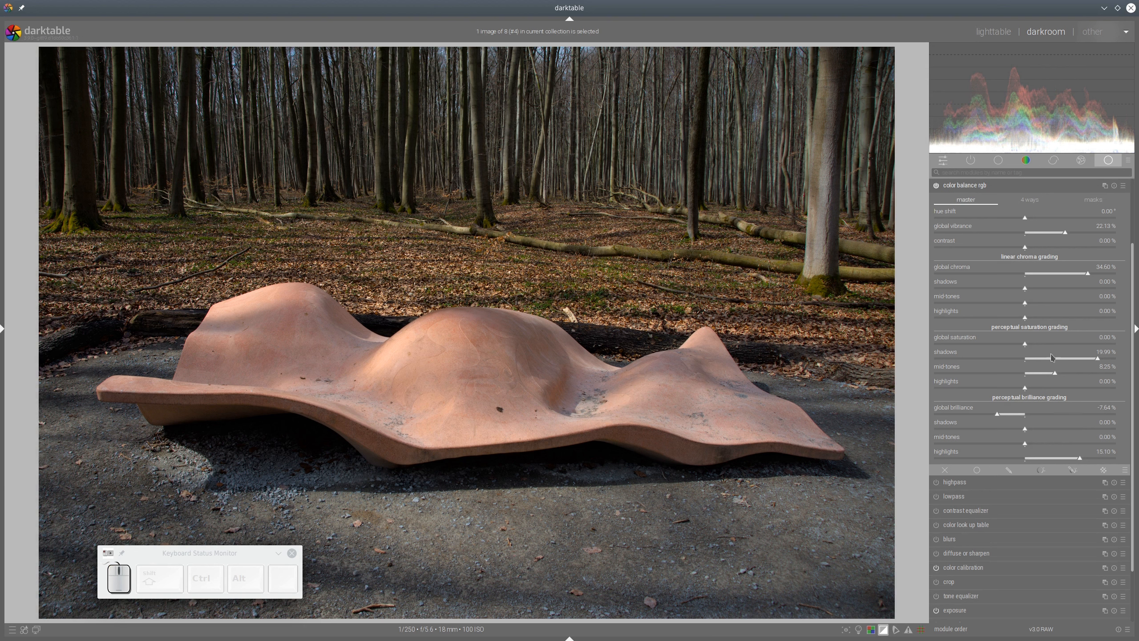
- Set the shadows chroma to 29.10%, slightly raise the mid-tones and highlights chroma, and collapse color balance rgb
click(1051, 288)
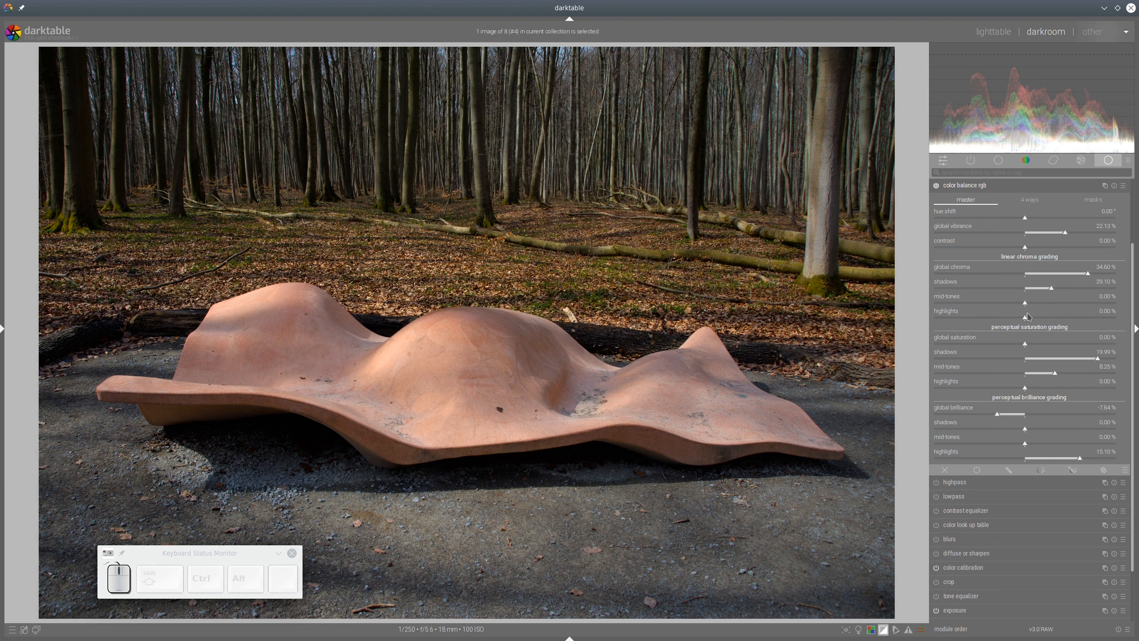
click(1047, 303)
click(1038, 317)
click(961, 189)
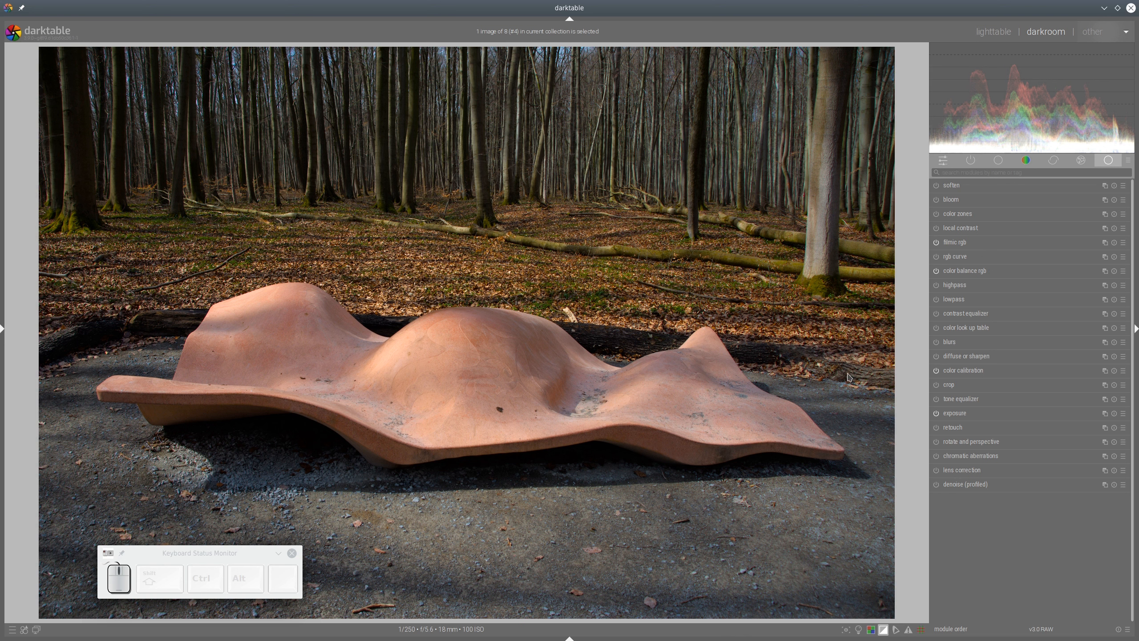
- Add a new color calibration instance and set its brightness inputs to R 0.653, G -0.252 and B -0.599
click(1103, 371)
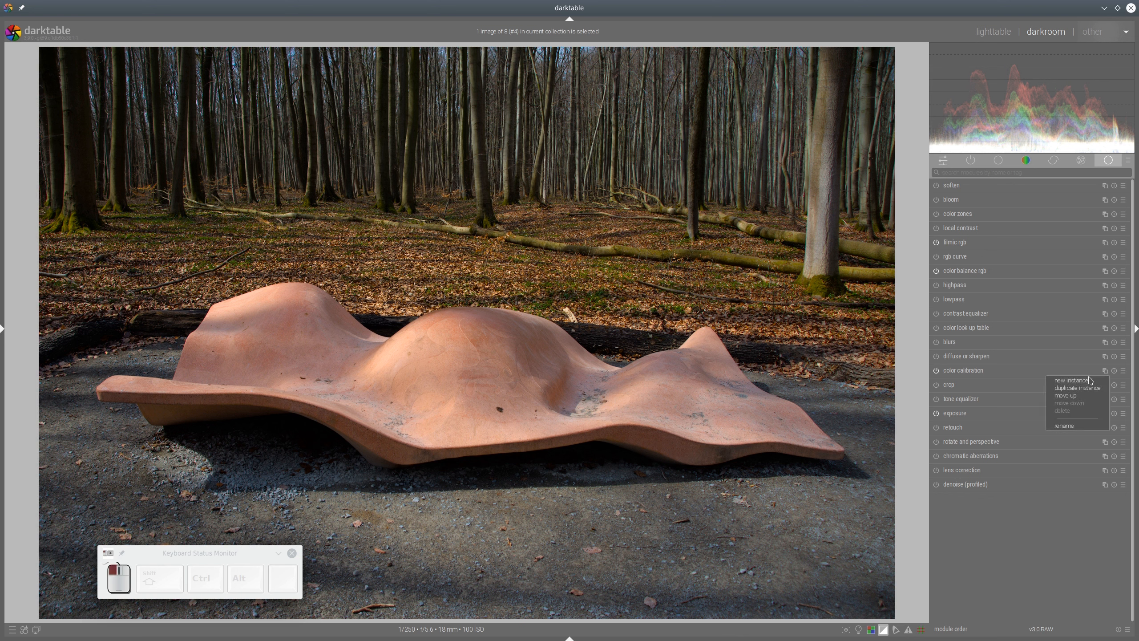
click(1076, 381)
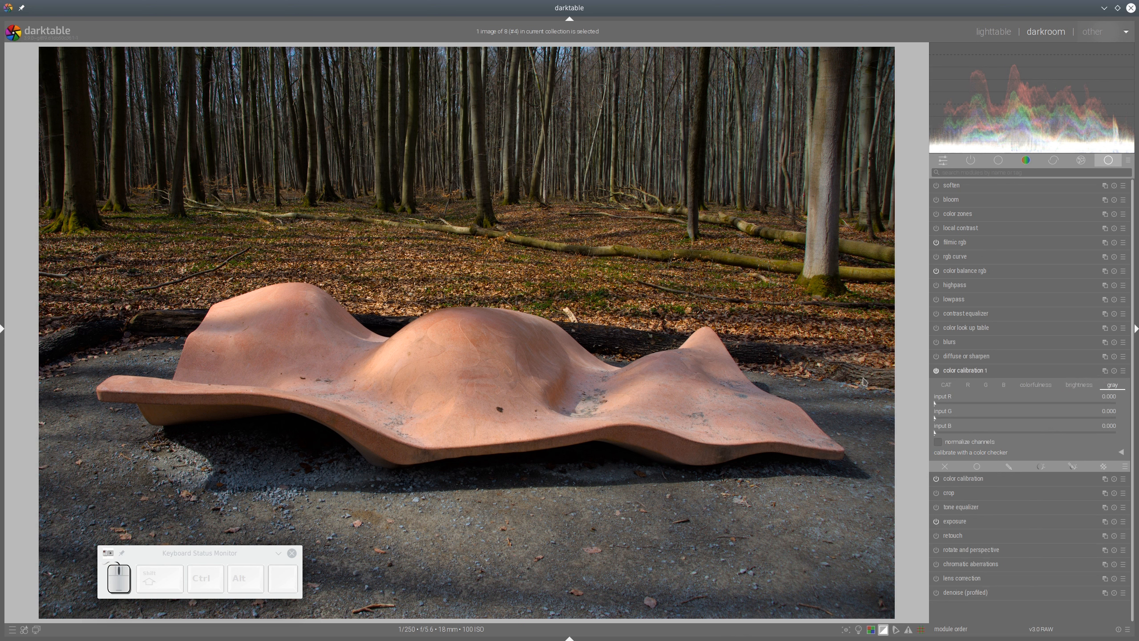
click(1080, 387)
drag(984, 435, 973, 434)
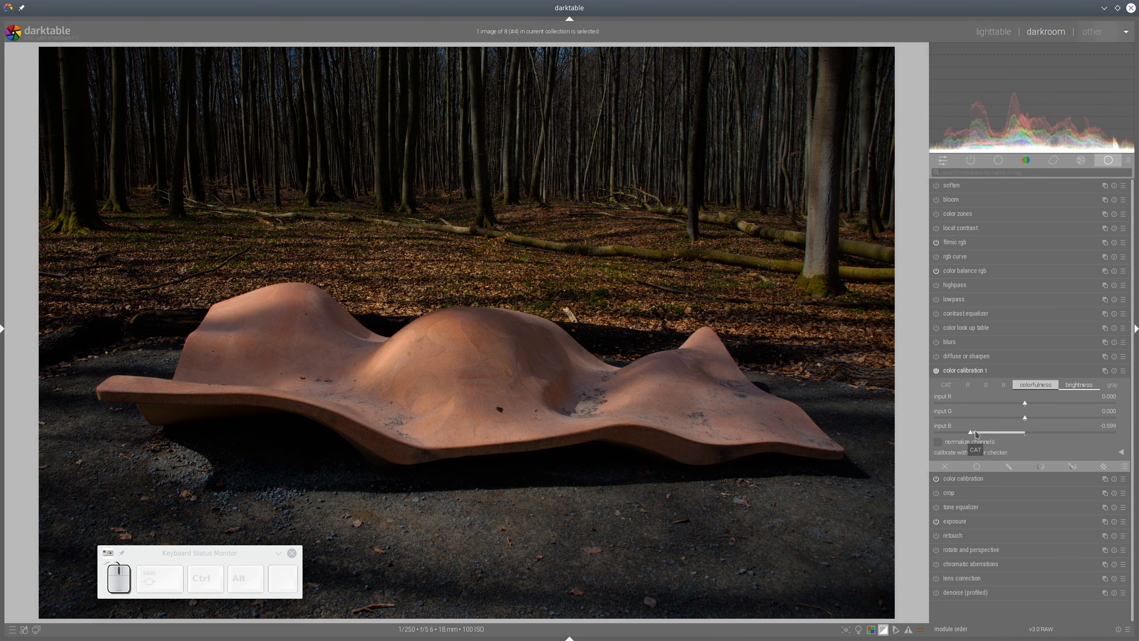
click(1004, 419)
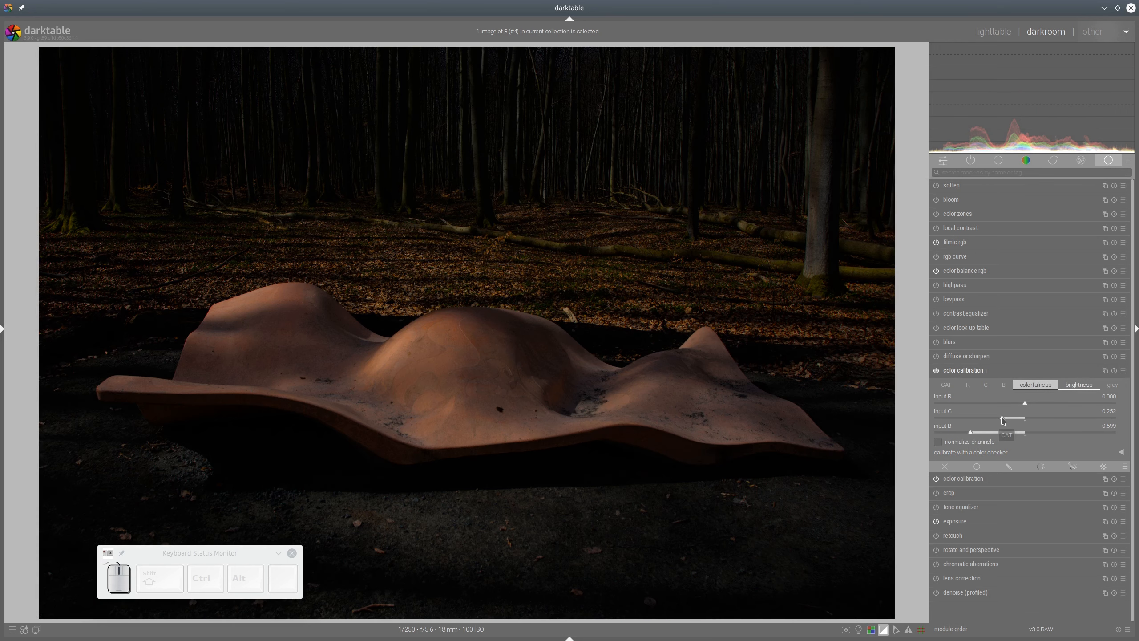
click(1070, 407)
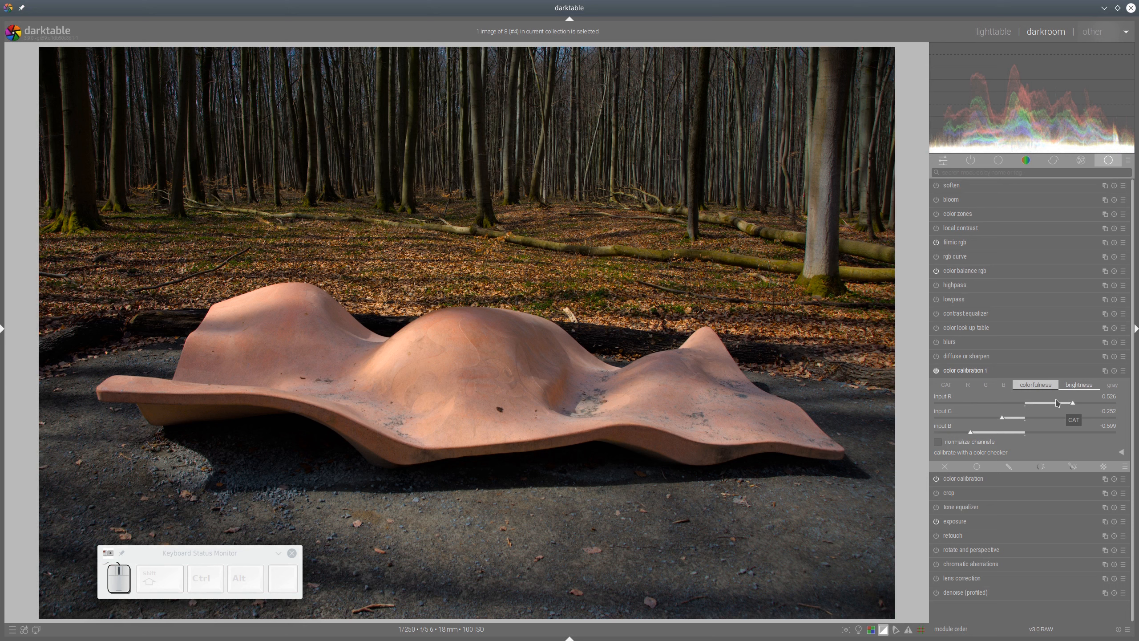
click(1084, 406)
- Compare the photo with the new color calibration instance off and on, and collapse the module
click(936, 371)
click(936, 372)
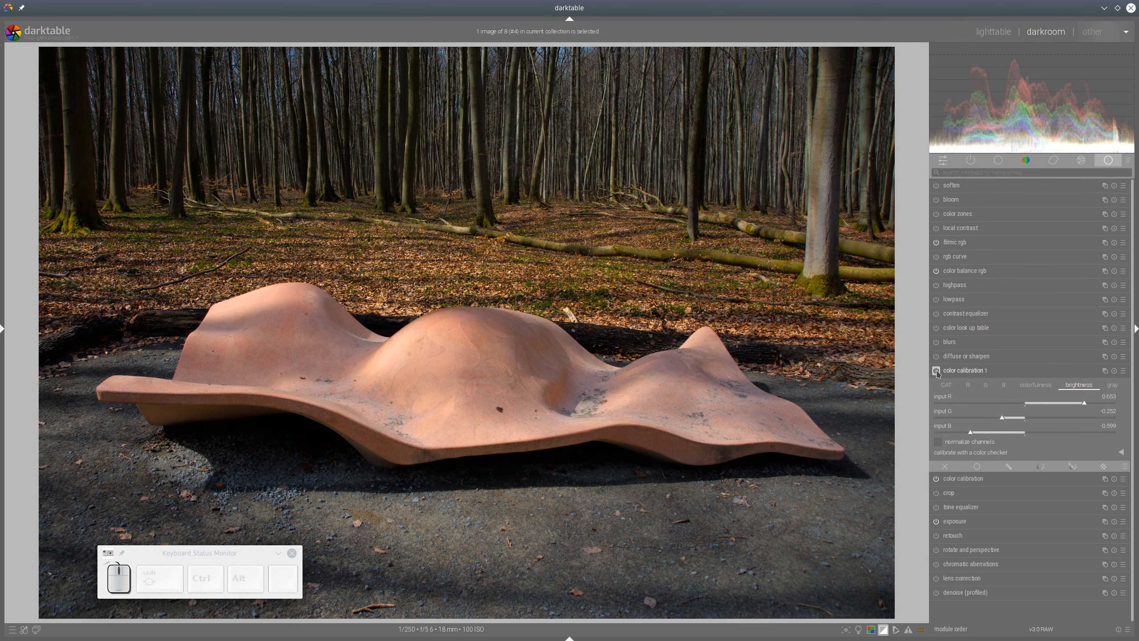
click(936, 372)
click(936, 372)
click(936, 371)
click(936, 371)
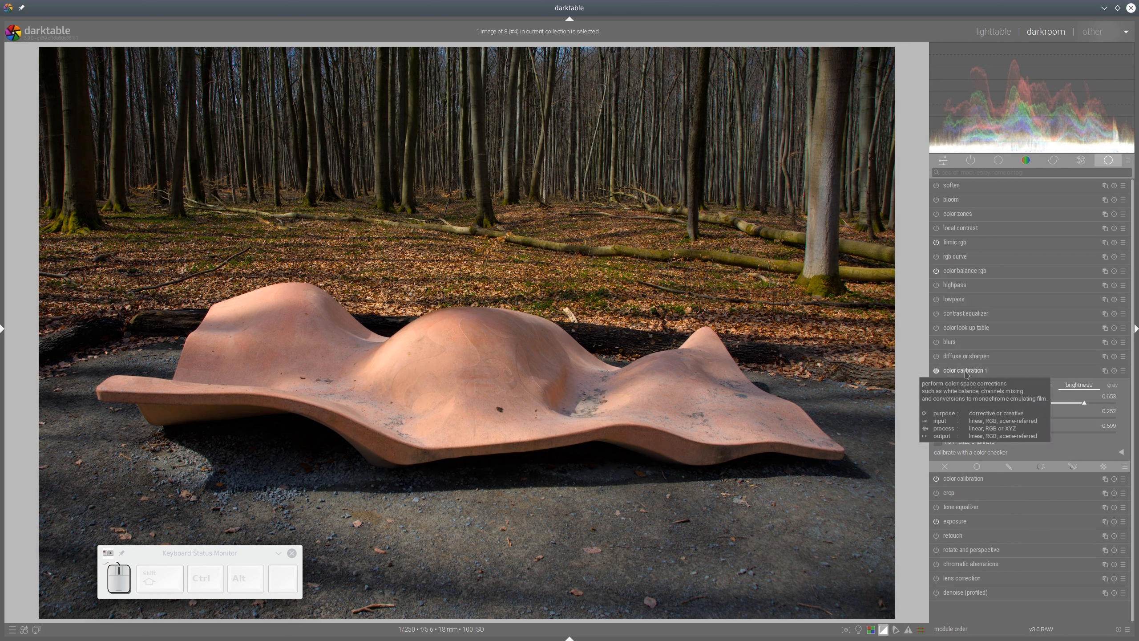
click(986, 371)
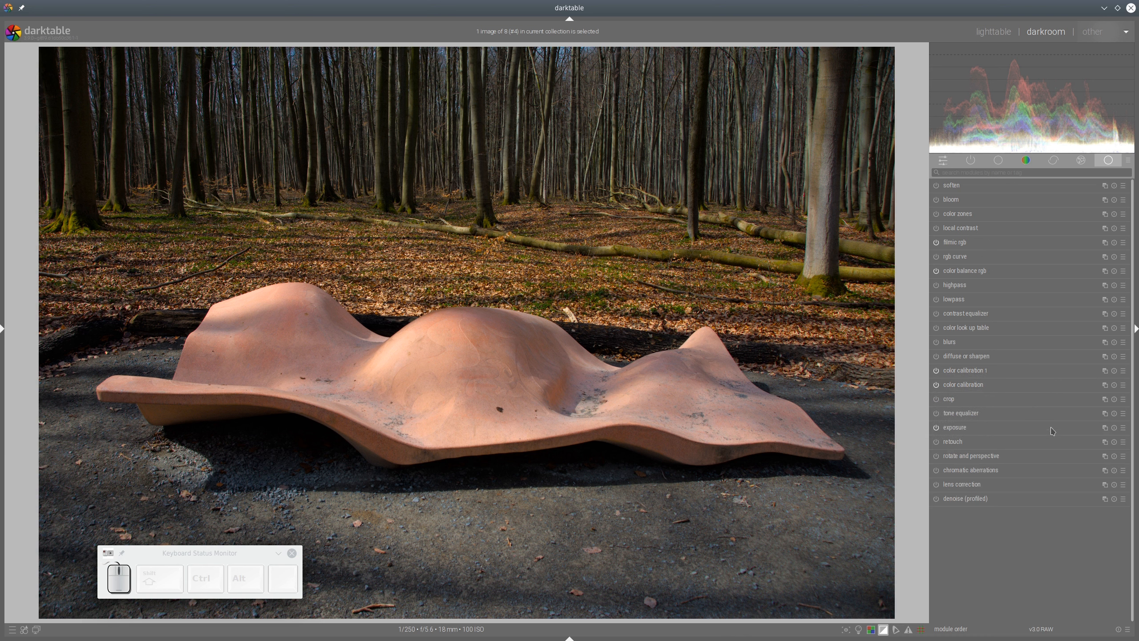
- Add a new exposure instance and enable a combined drawn and parametric mask on it
click(1103, 428)
click(1063, 437)
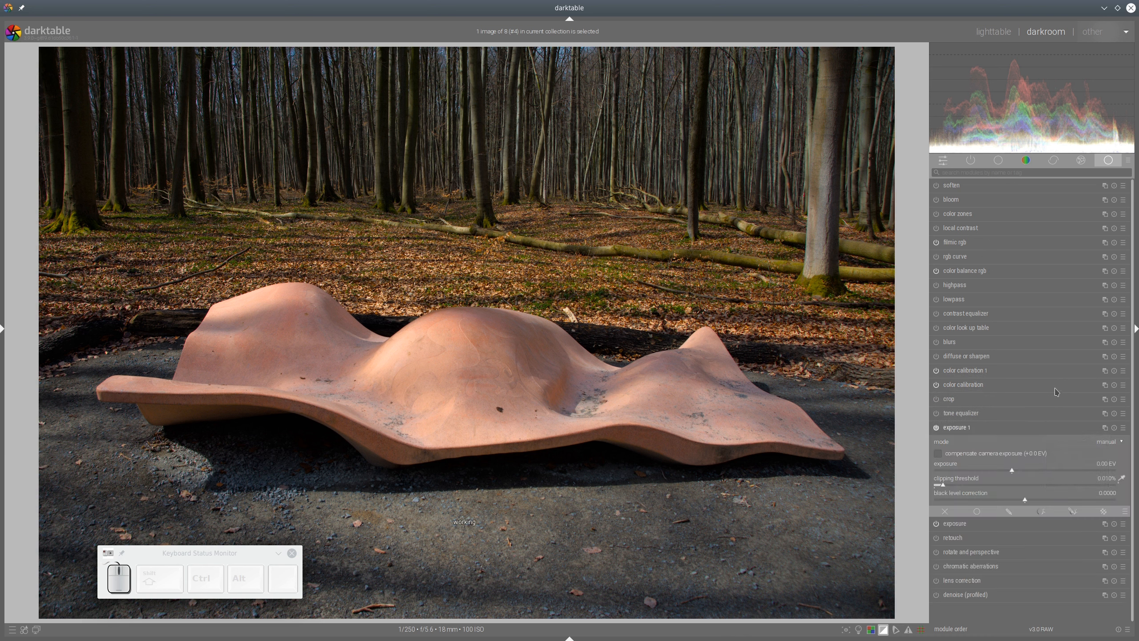
click(1073, 512)
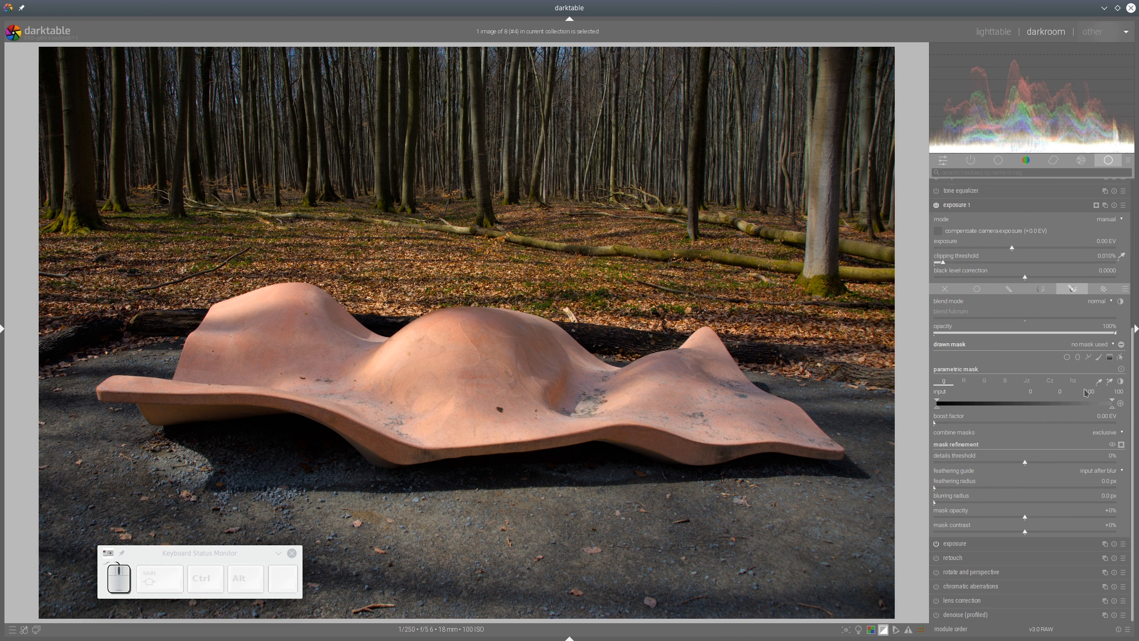
- Draw a closed path mask just inside the outline of the whole wavy sculpture for the new exposure instance
click(1088, 357)
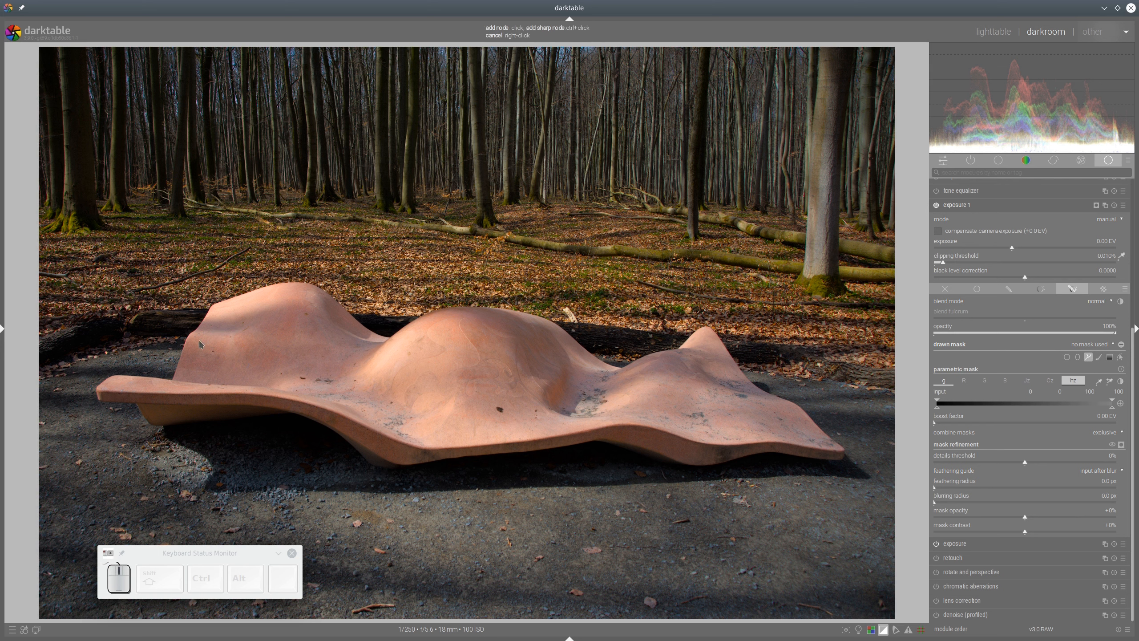
click(190, 354)
click(212, 314)
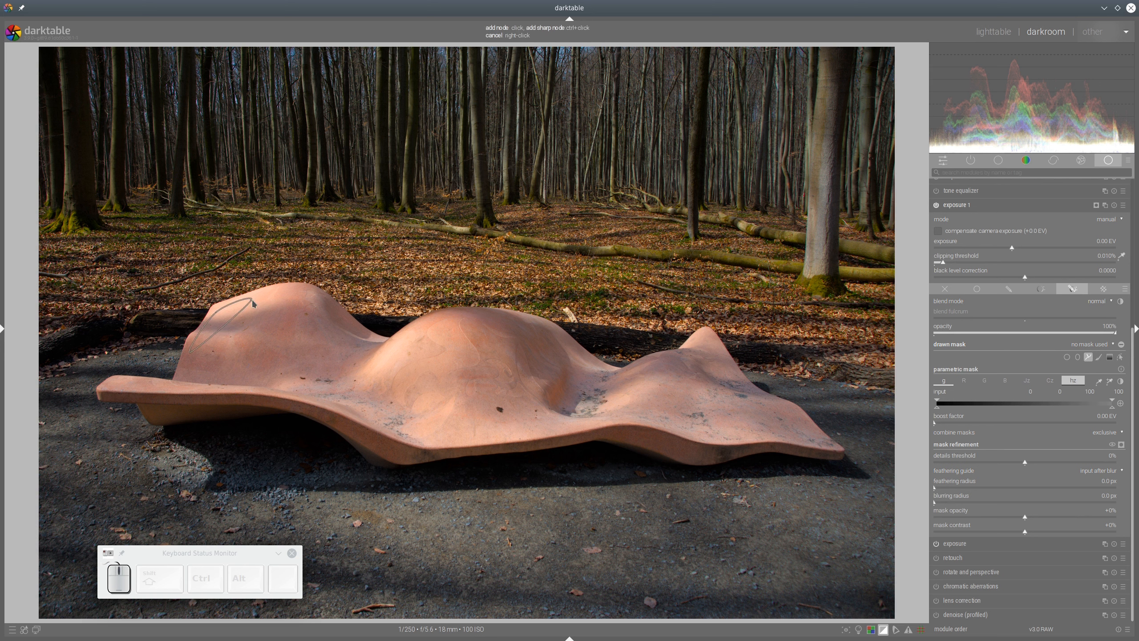
click(294, 292)
click(368, 342)
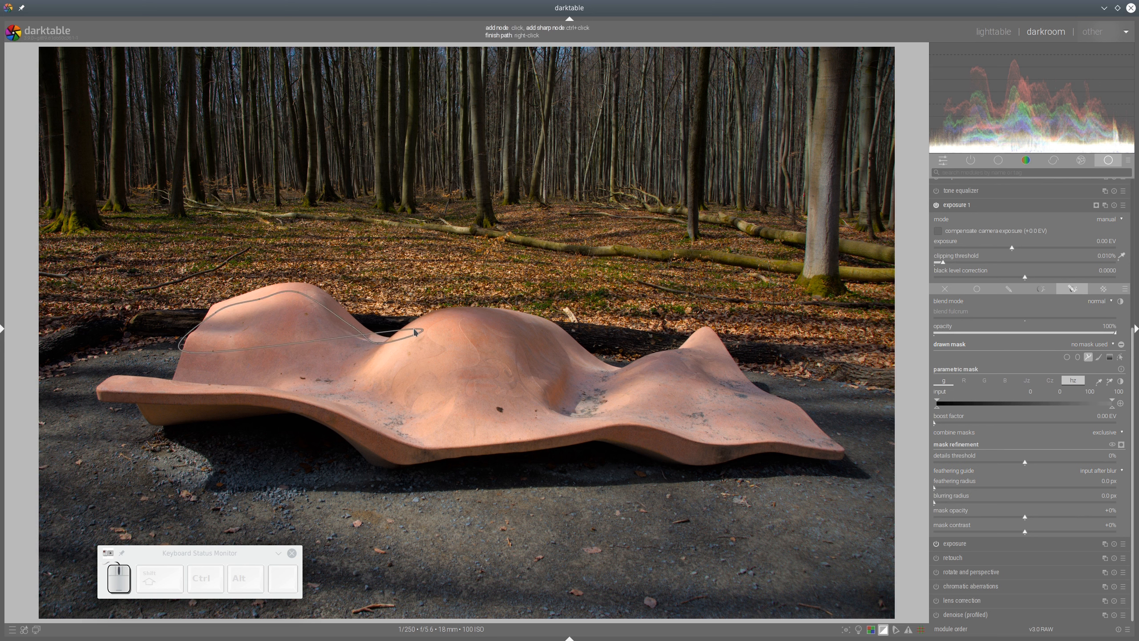
click(447, 316)
click(547, 332)
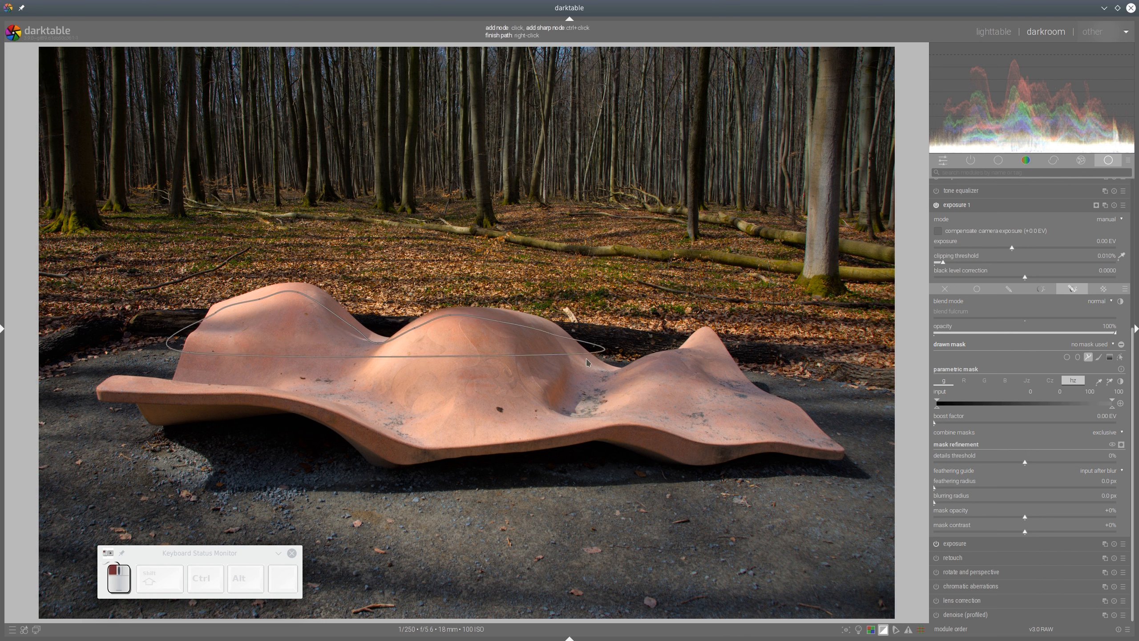
click(591, 368)
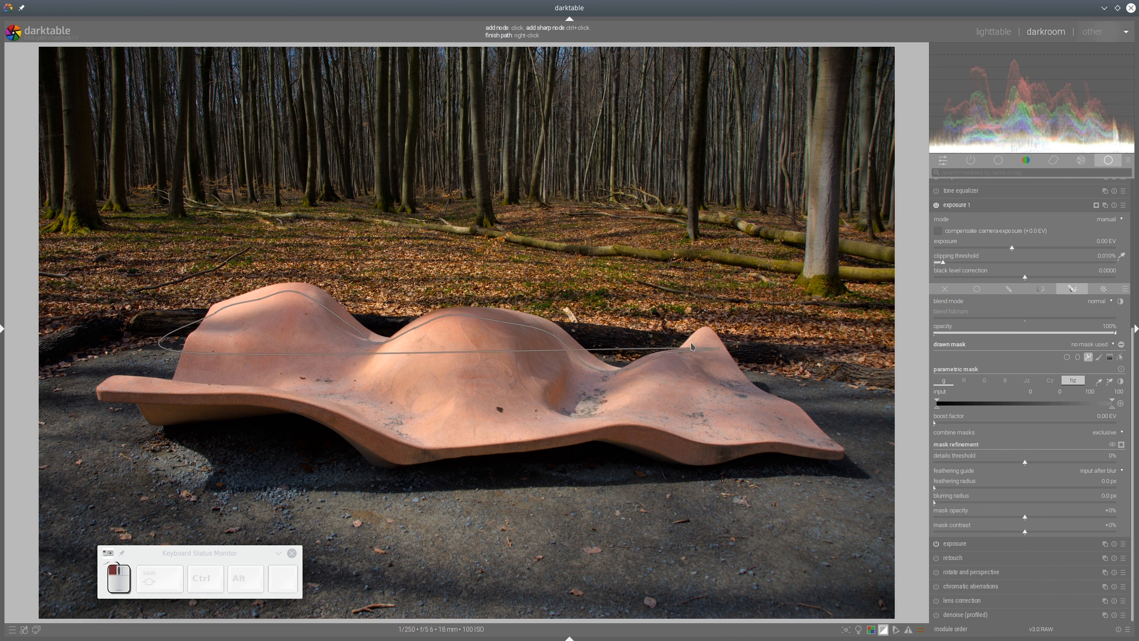
click(706, 338)
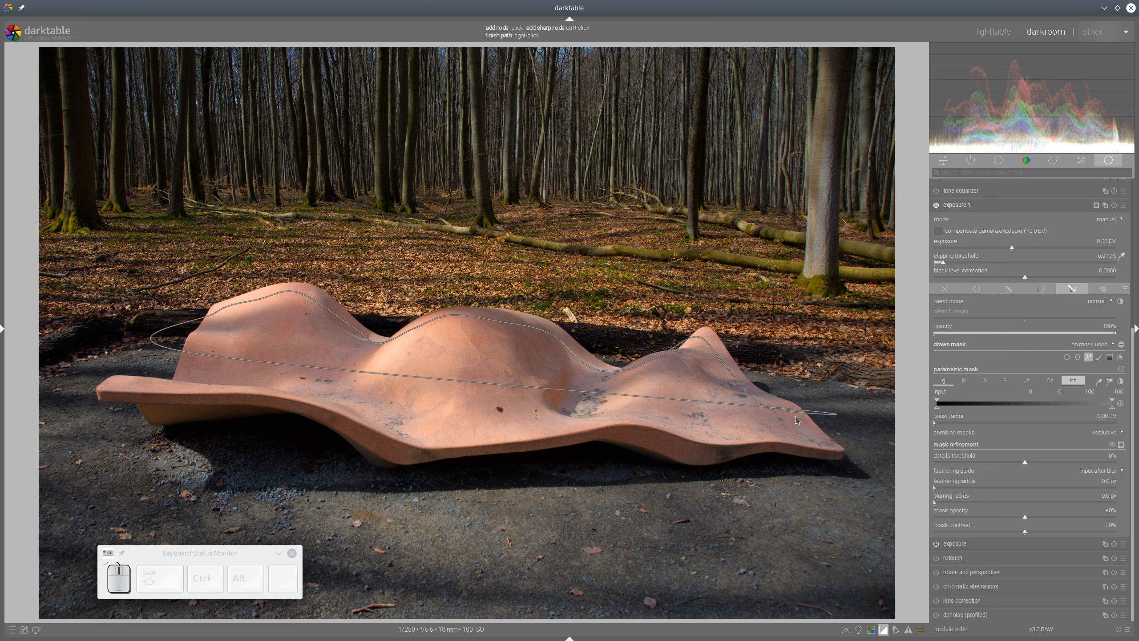
click(828, 445)
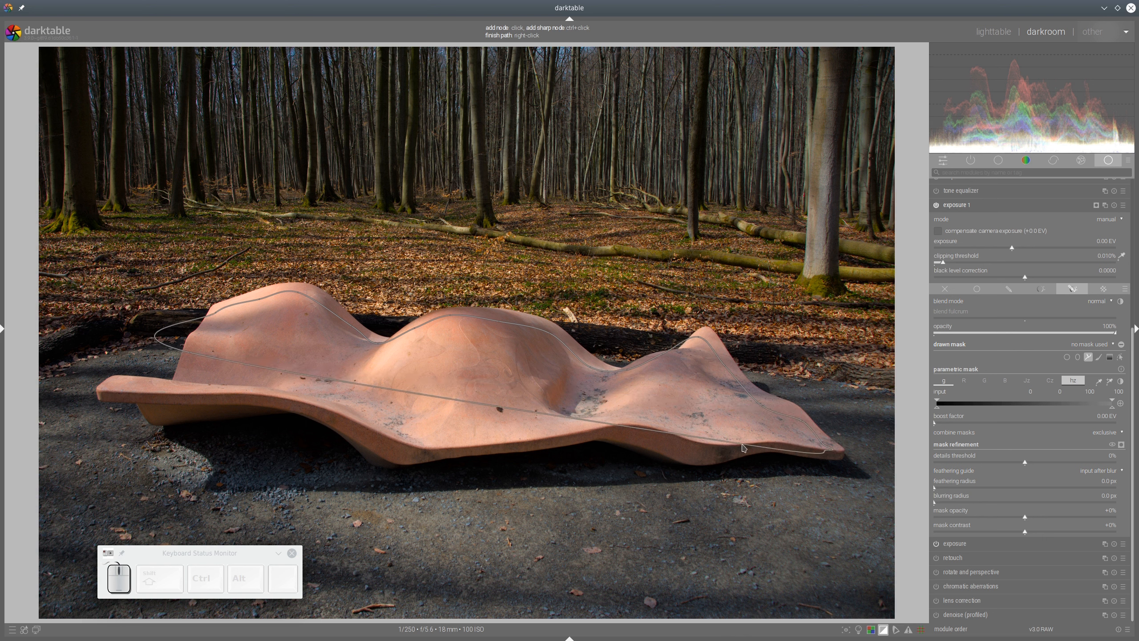
click(736, 447)
click(688, 444)
click(605, 420)
click(527, 434)
click(436, 442)
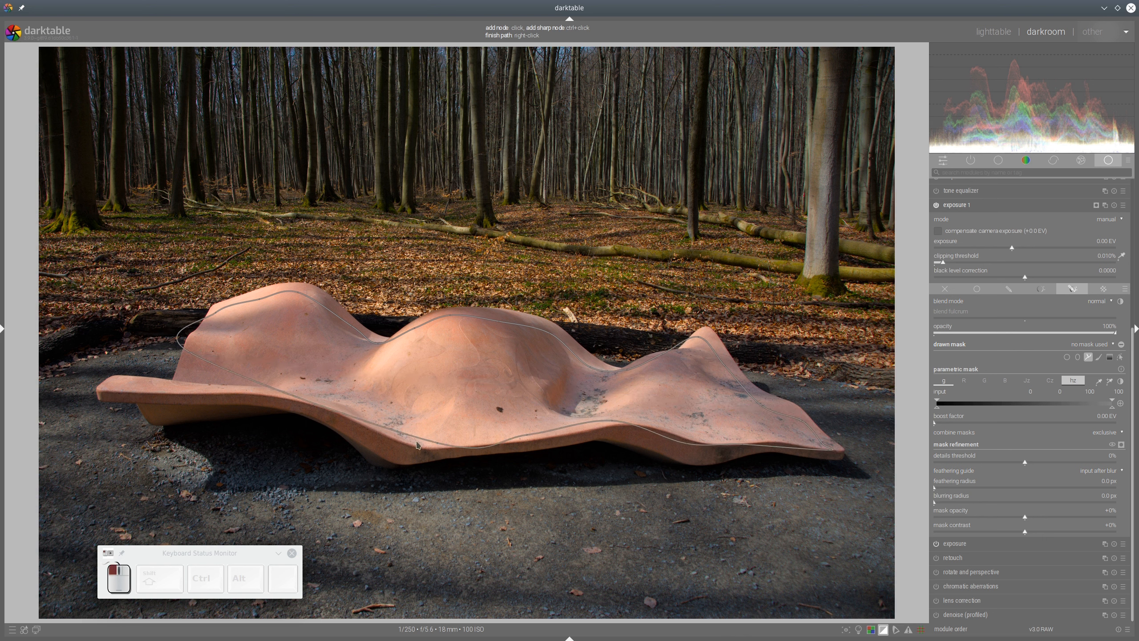
click(387, 435)
click(277, 395)
click(217, 390)
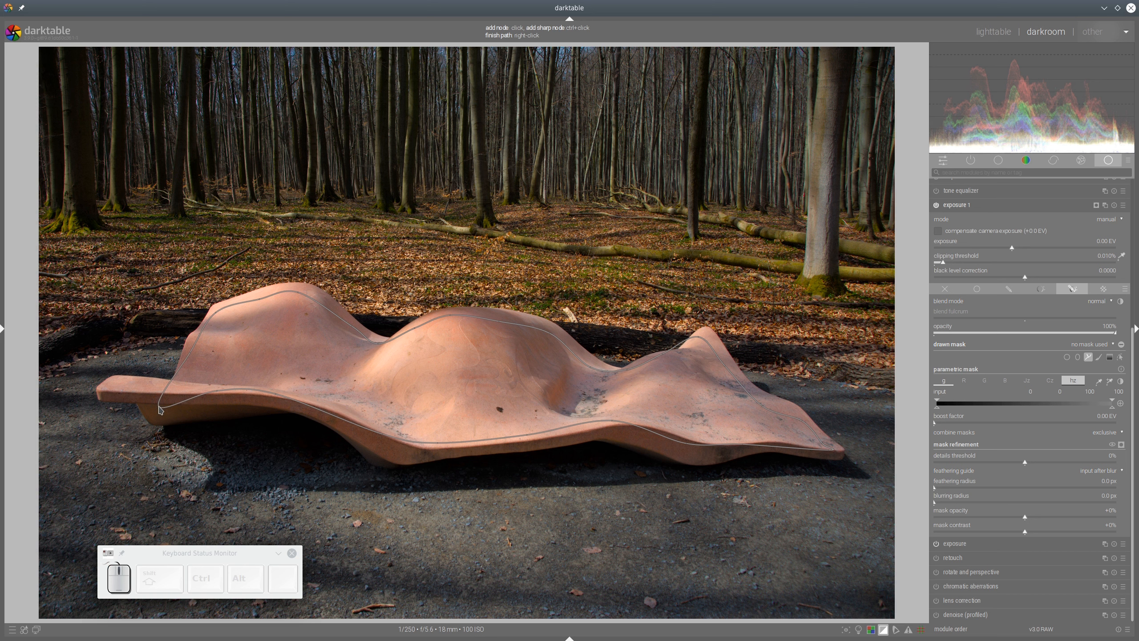
click(156, 403)
click(107, 389)
click(117, 379)
click(181, 385)
click(187, 360)
right_click(187, 364)
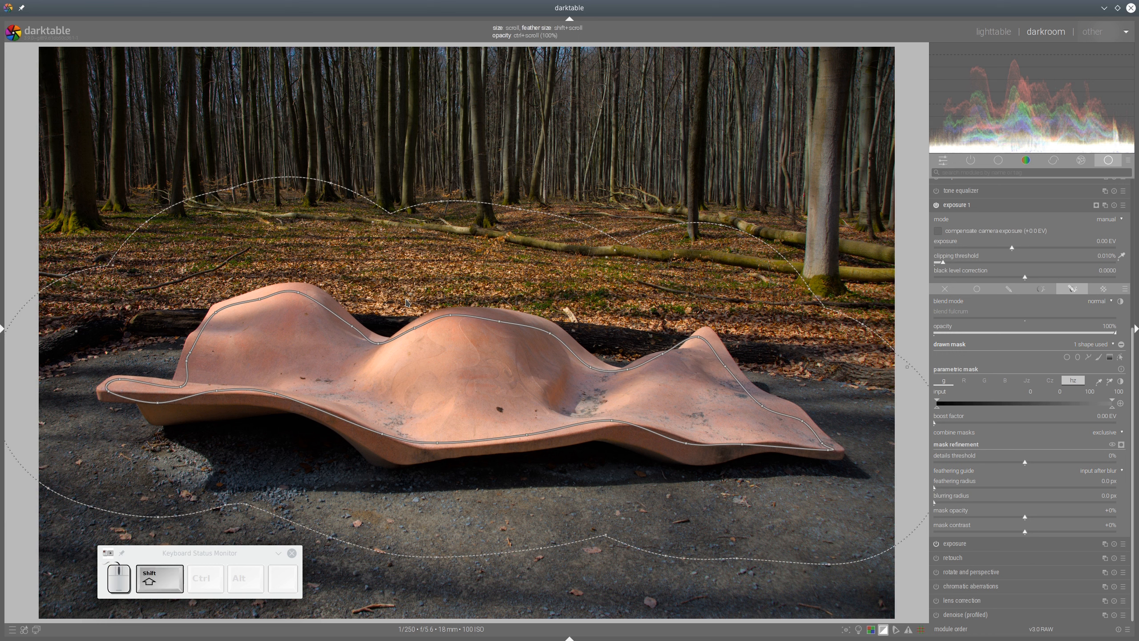
- Shrink the path mask's feather to a narrow band around the sculpture and nudge the node between the first two humps
shift+scroll(408, 303, down, 3)
shift+scroll(408, 298, down, 5)
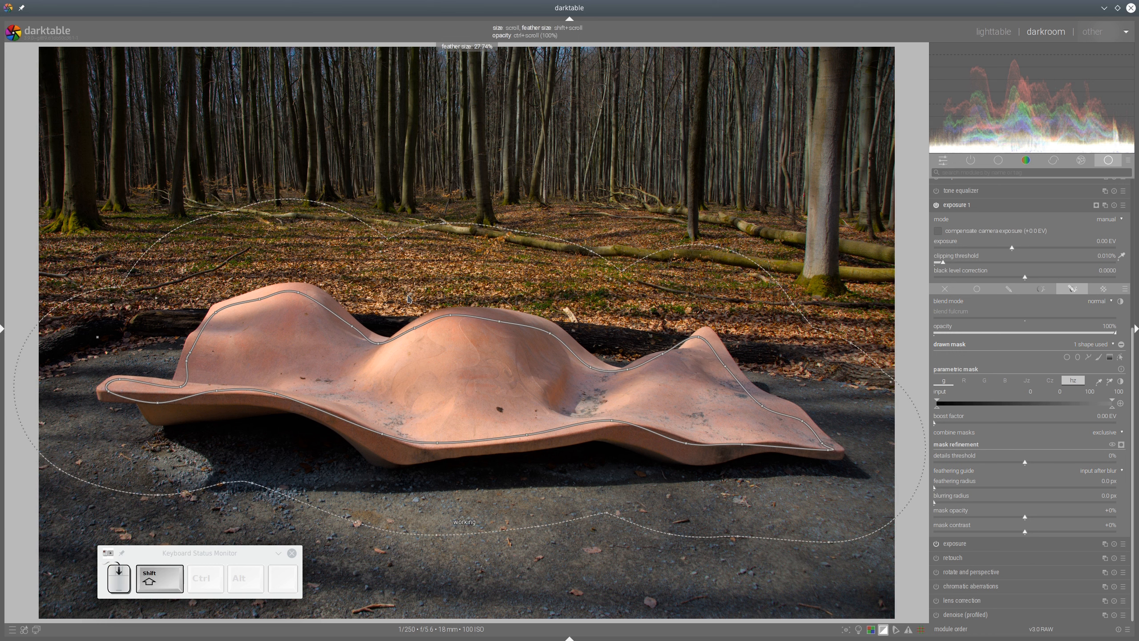
shift+scroll(408, 299, down, 12)
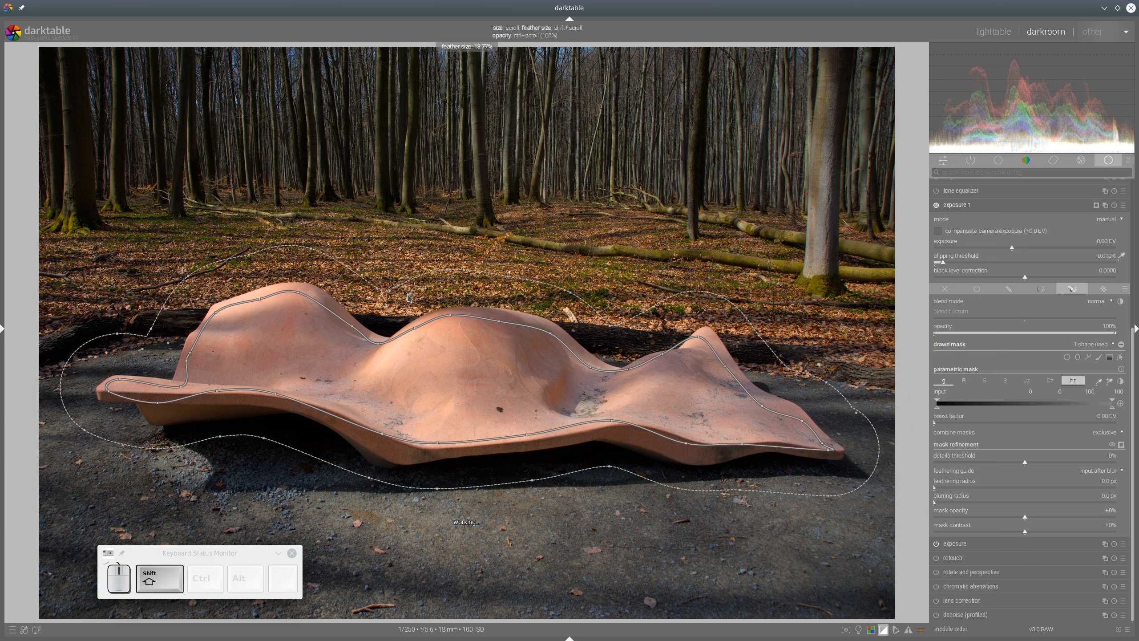
shift+scroll(419, 304, down, 5)
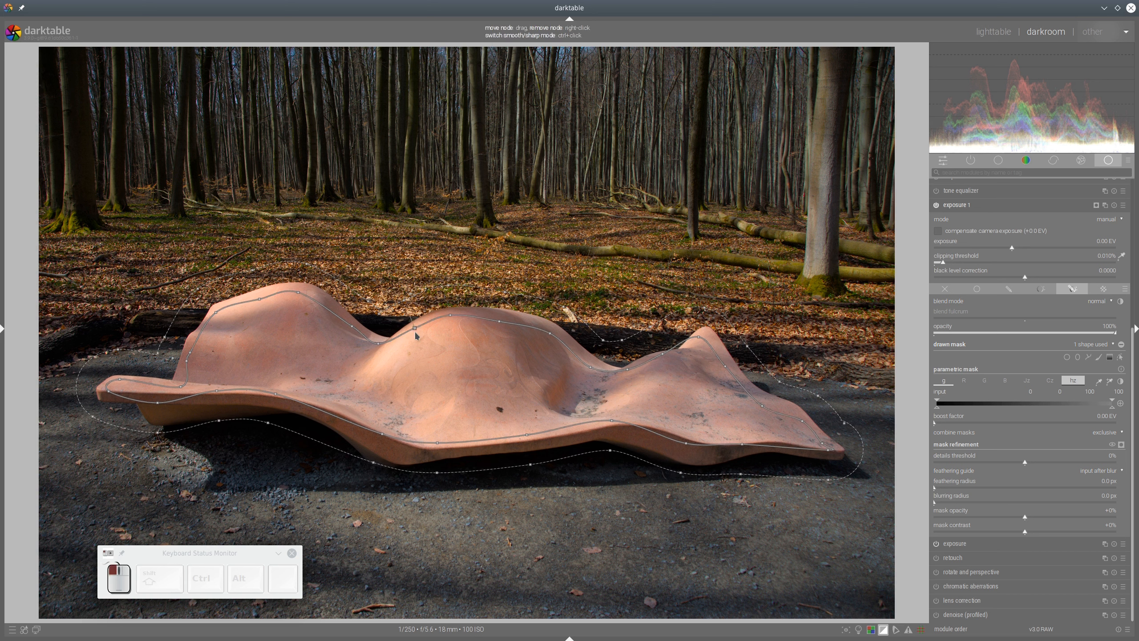
drag(414, 328, 415, 335)
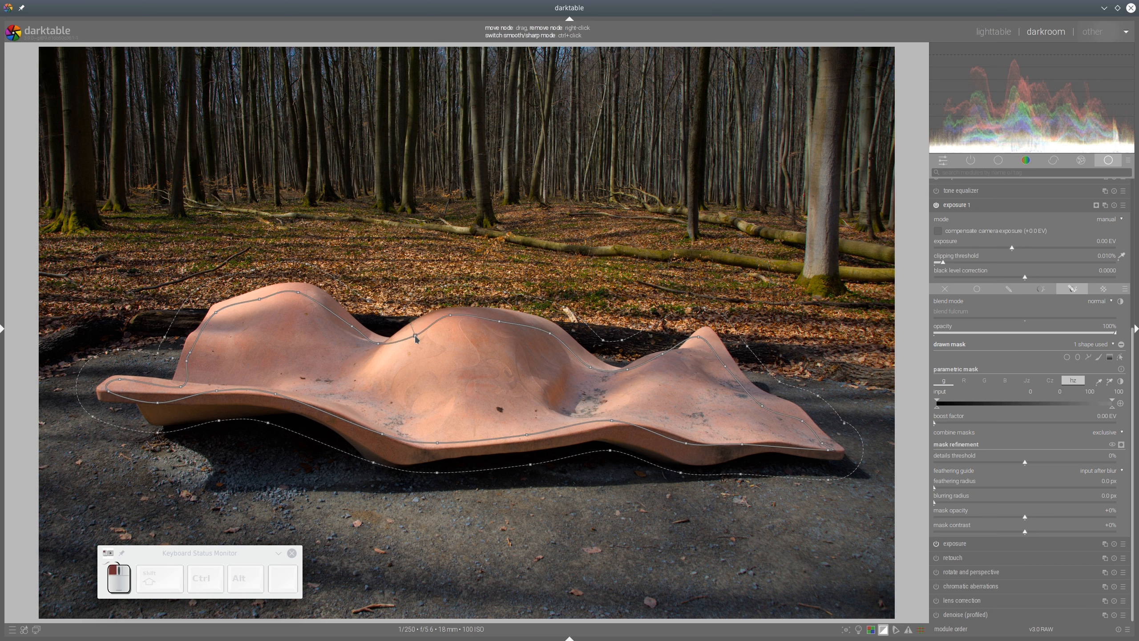
- Display the mask overlay for the new exposure instance and set its feathering radius to 82.7 px
click(1125, 445)
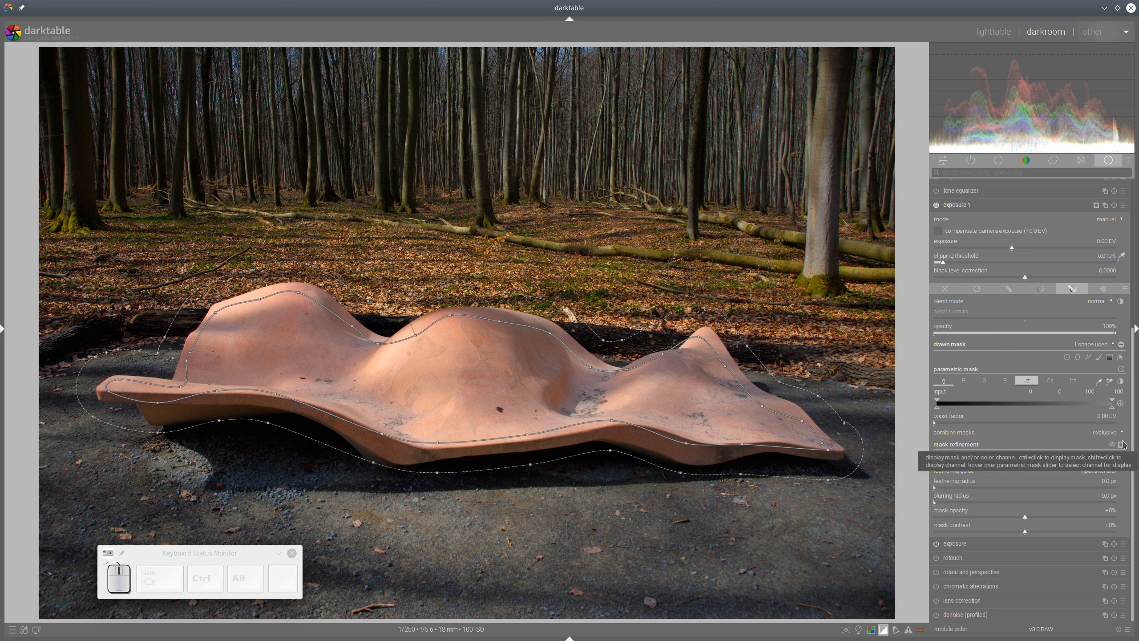
click(1123, 444)
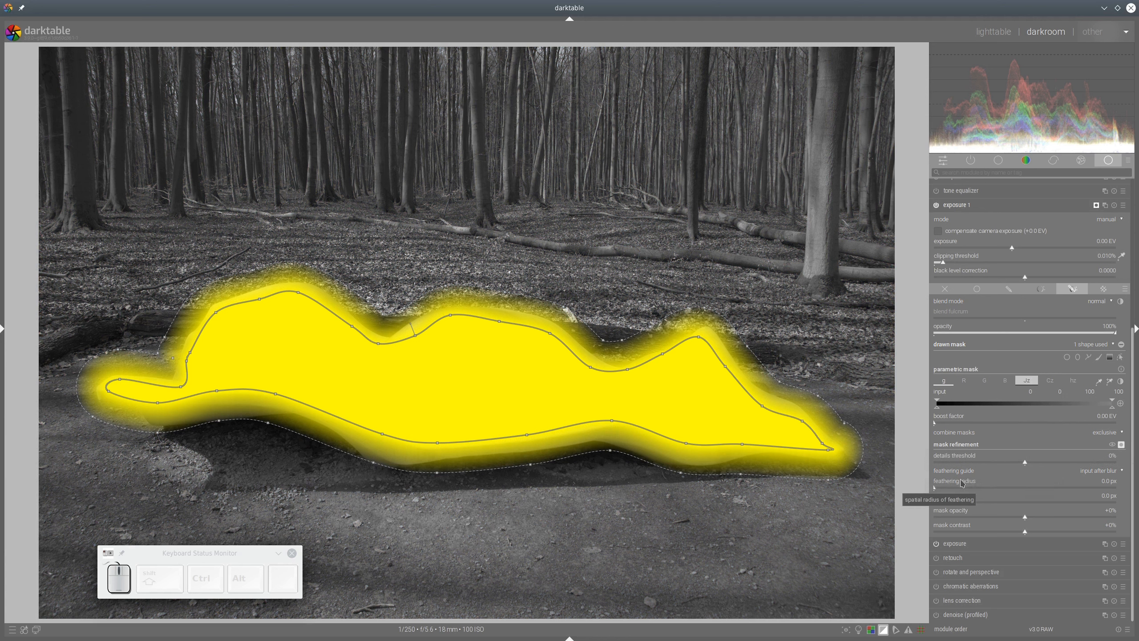
click(993, 488)
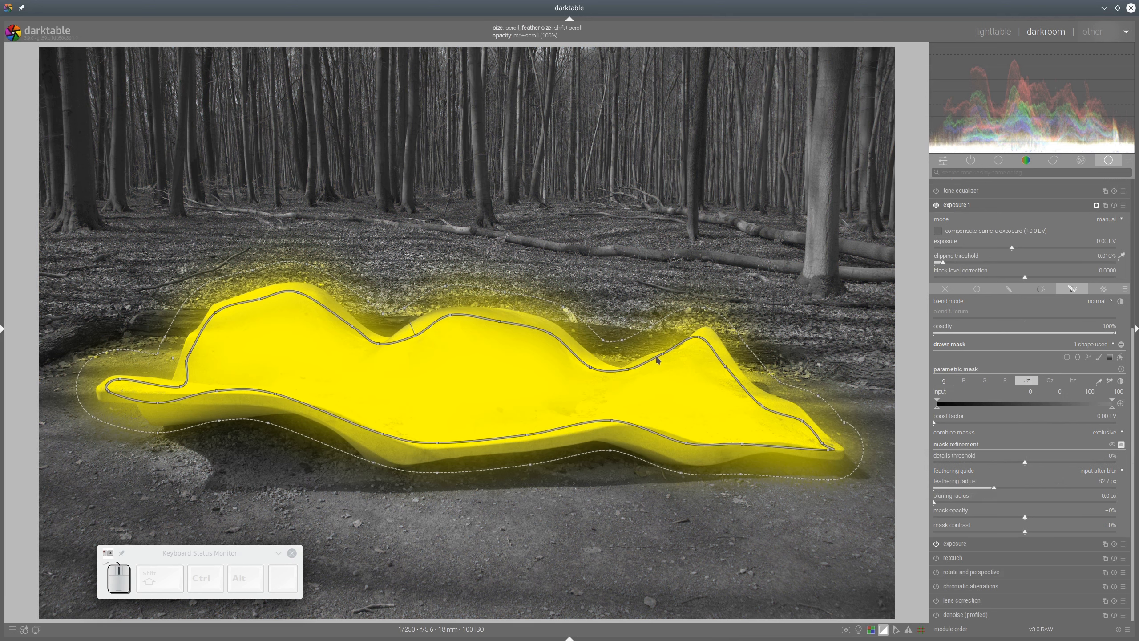
- Reshape the path's nodes around the sculpture's pointed peak and the slope to its right
drag(661, 353, 703, 335)
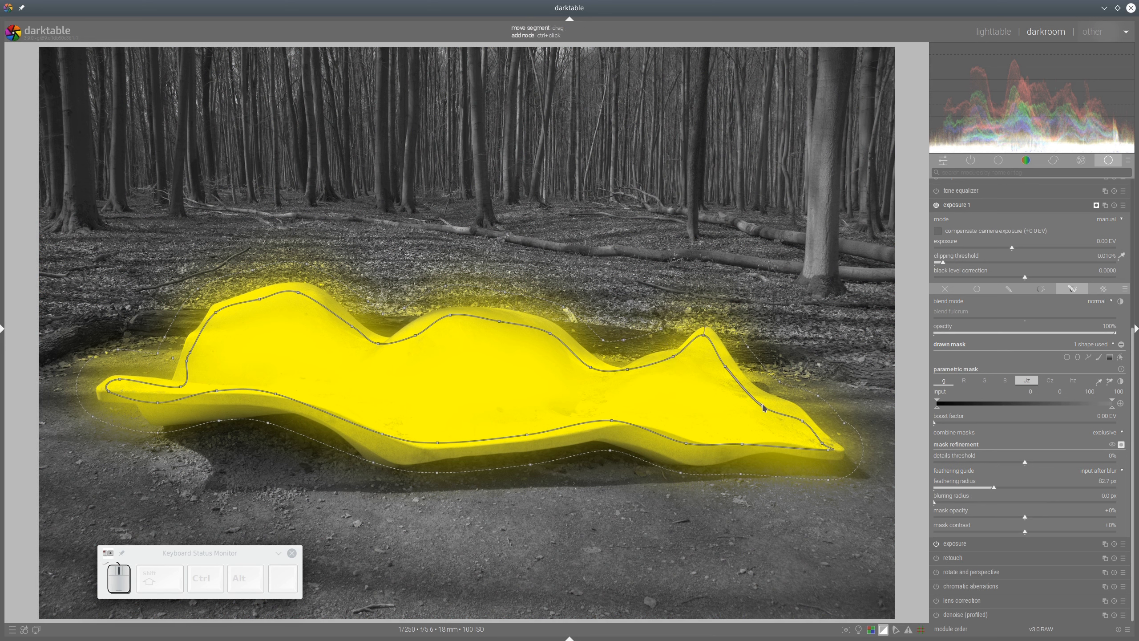
drag(762, 406, 708, 335)
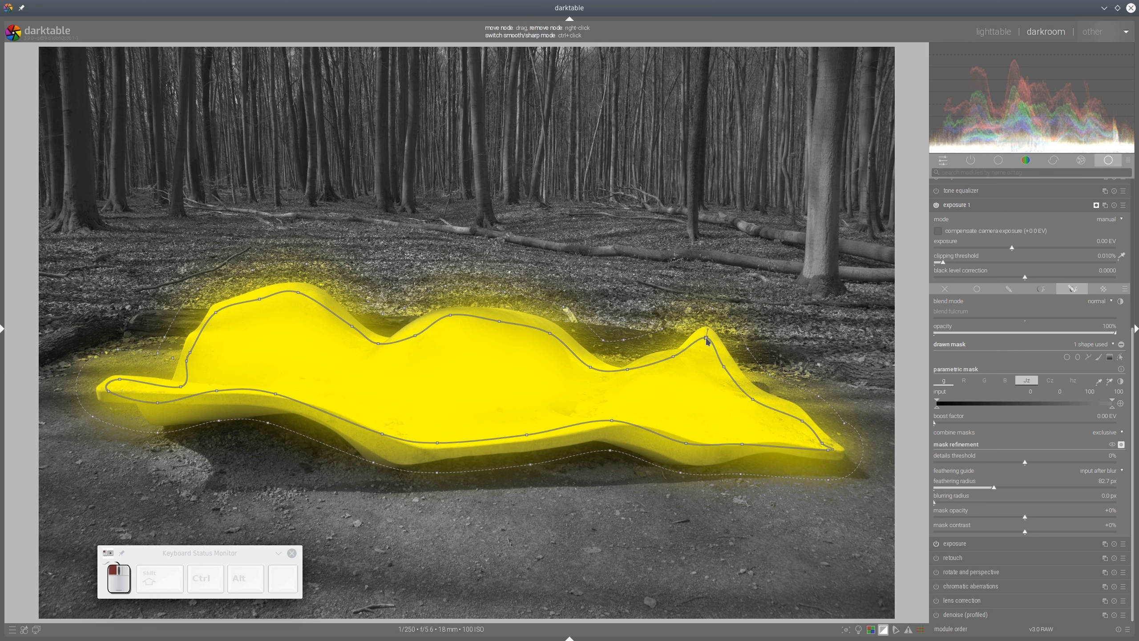
- Set the mask's feathering radius to 90 px and its mask contrast to +35%
click(1031, 488)
click(1000, 487)
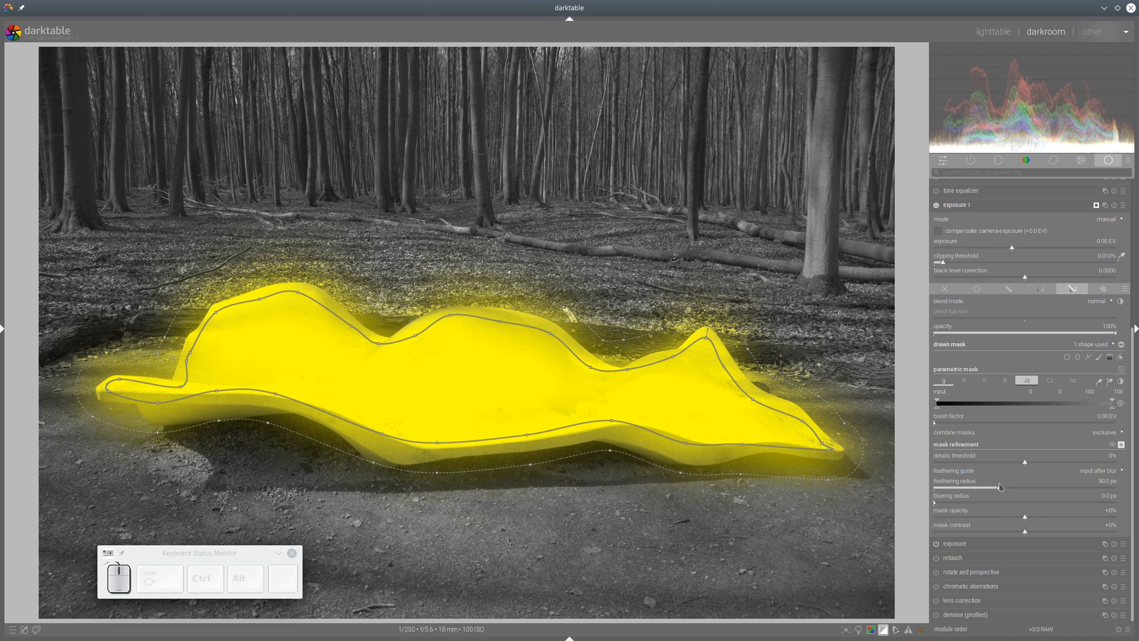
click(1054, 534)
click(1069, 533)
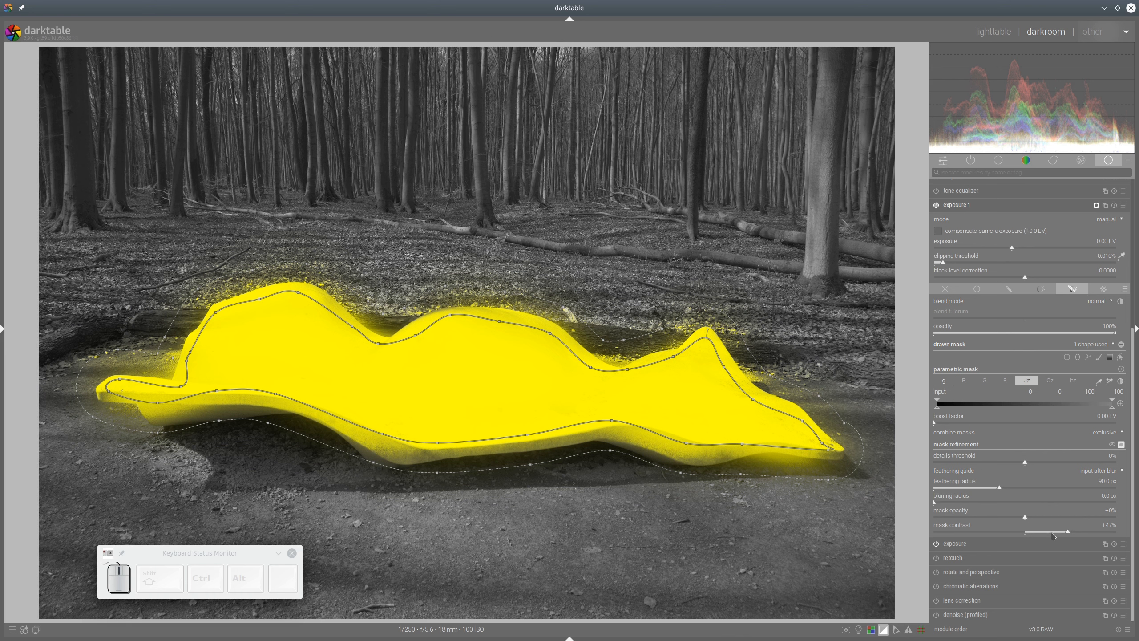
click(1057, 533)
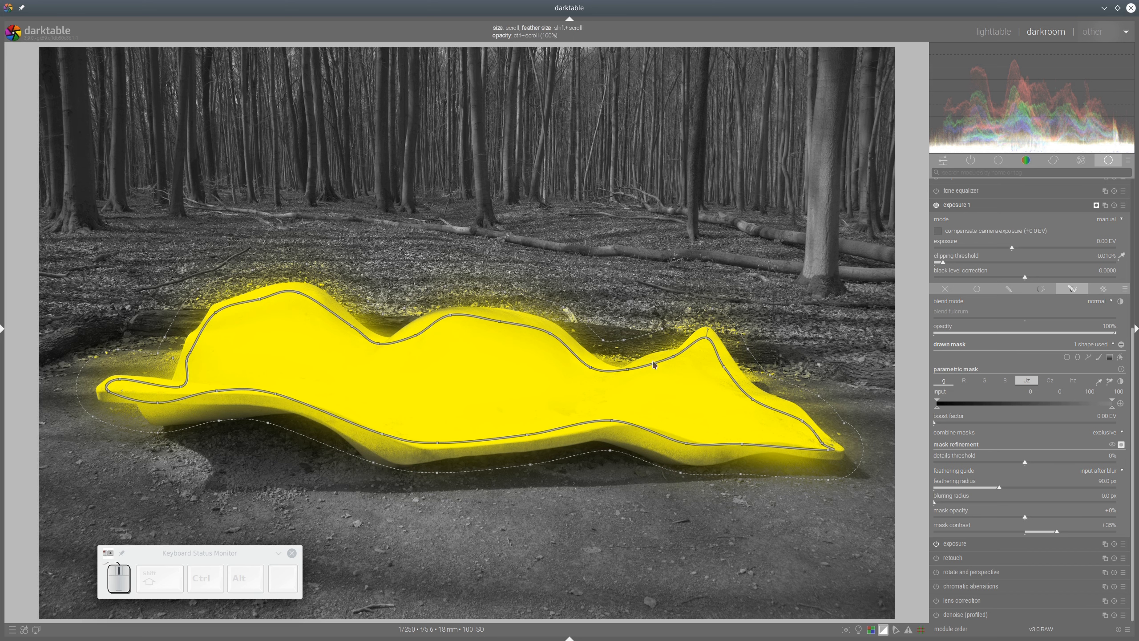
- Adjust the path nodes around the sculpture's pointed peak and right slope, and add a node on the lower edge near the right tip
mouse_move(628, 369)
mouse_down()
mouse_move(705, 341)
mouse_move(717, 366)
mouse_up()
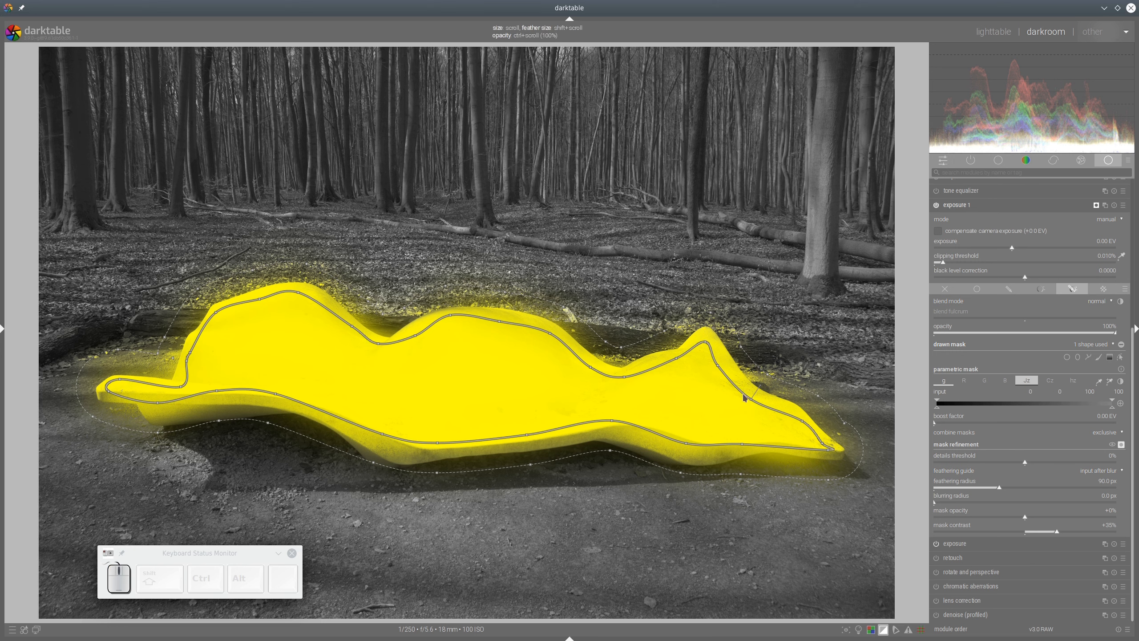
drag(802, 421, 788, 451)
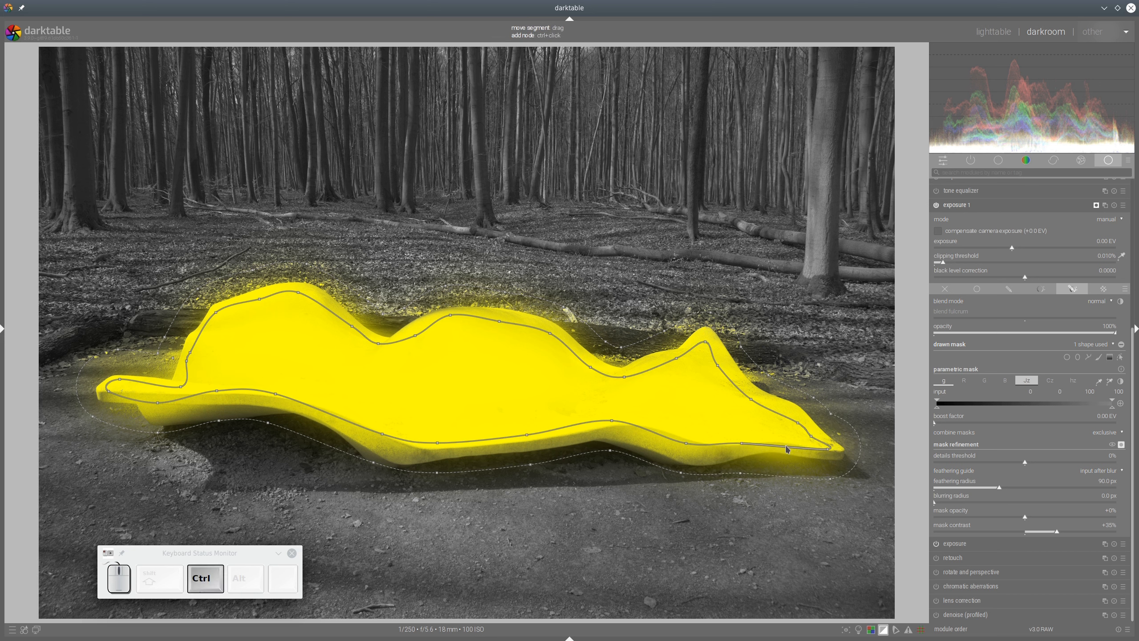
ctrl+click(786, 441)
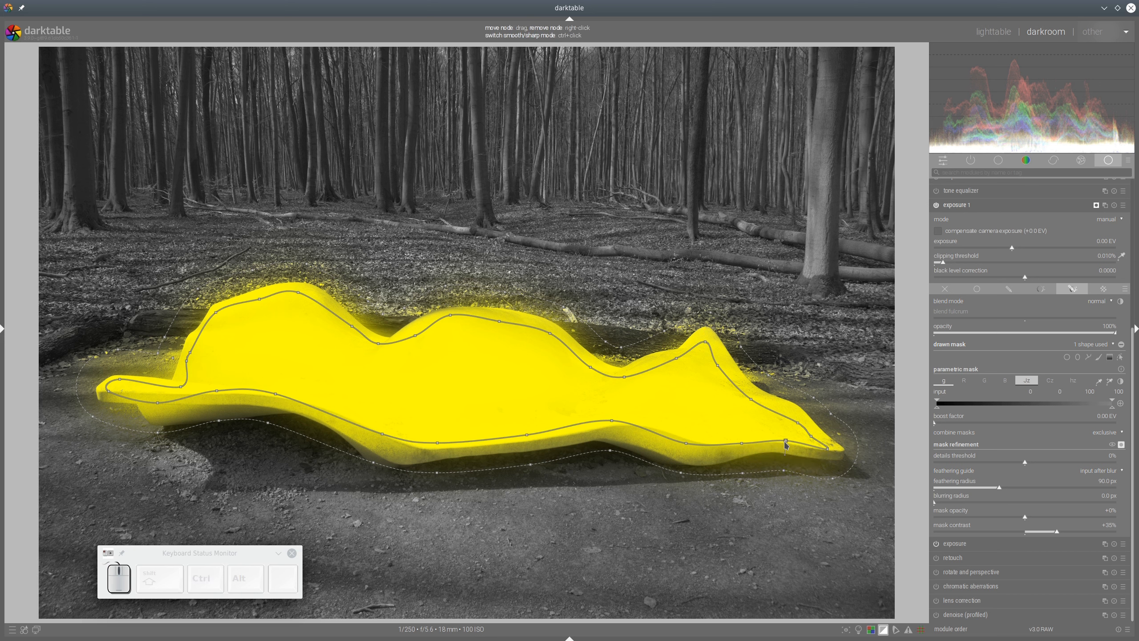
- Refine the path nodes along the sculpture's lower edge and left tip so the mask follows the rim
click(610, 418)
drag(437, 440, 413, 446)
click(380, 434)
click(157, 403)
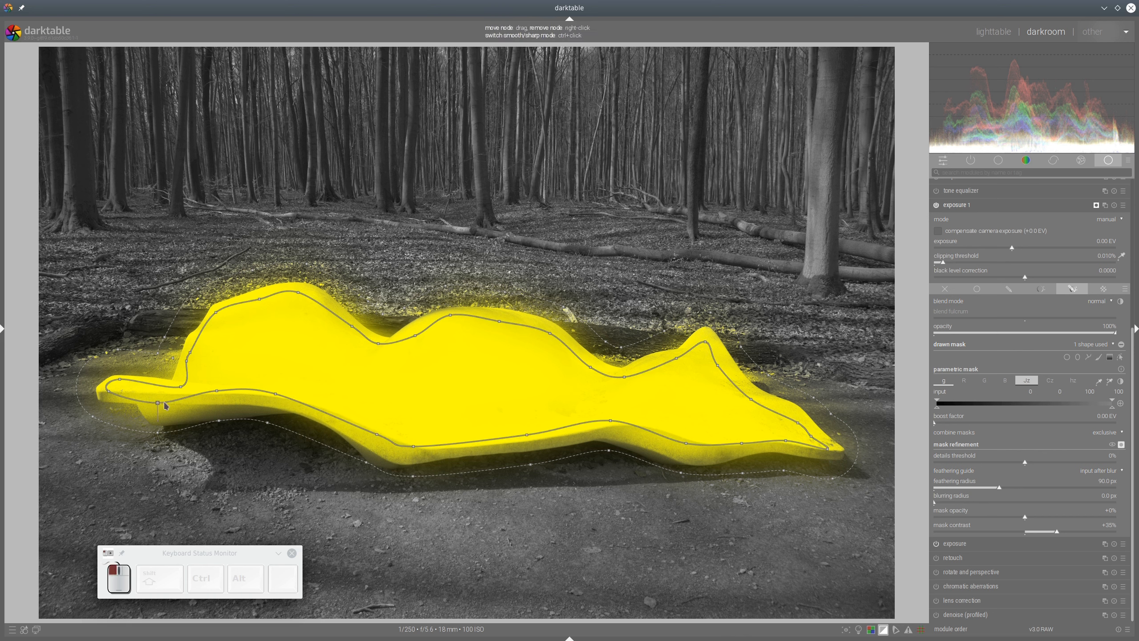
drag(166, 405, 178, 404)
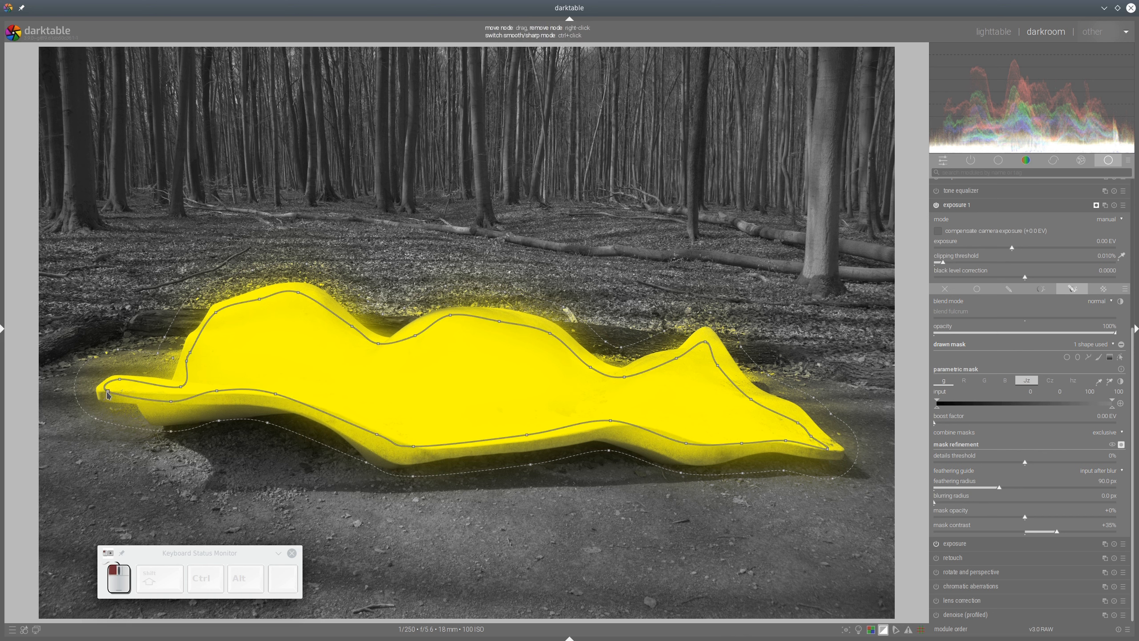
drag(108, 394, 113, 398)
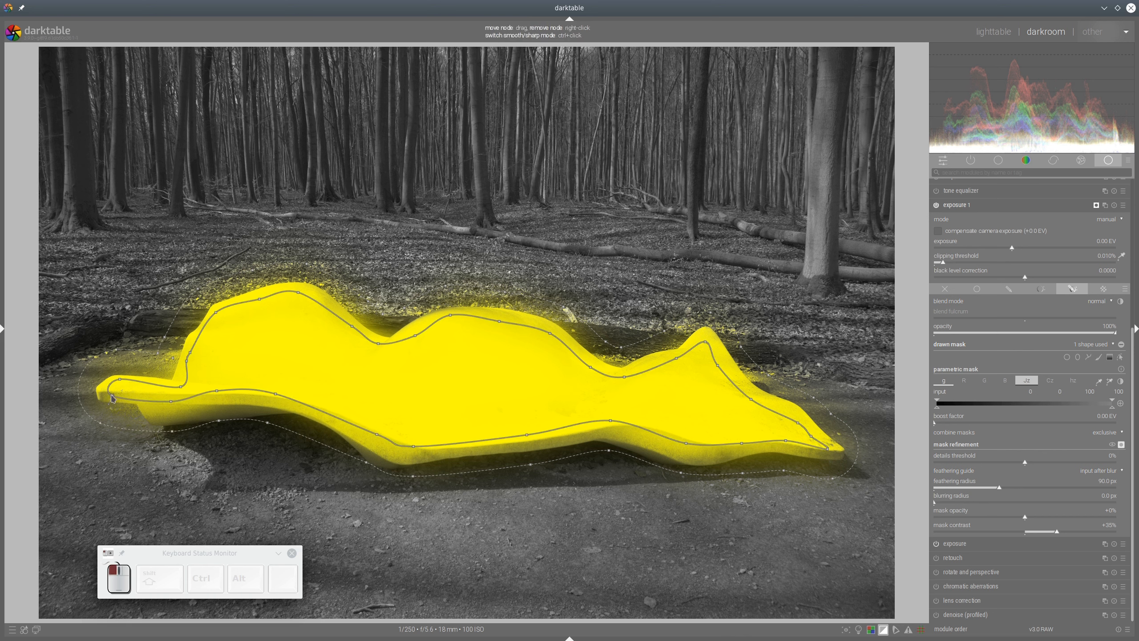
ctrl+click(136, 397)
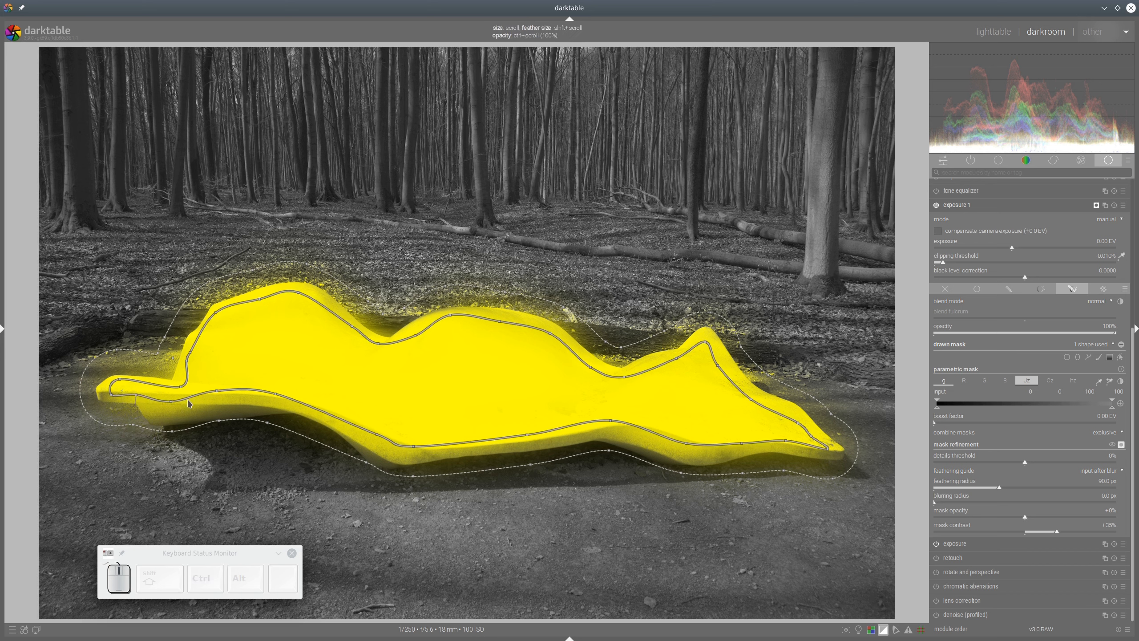
drag(217, 391, 220, 397)
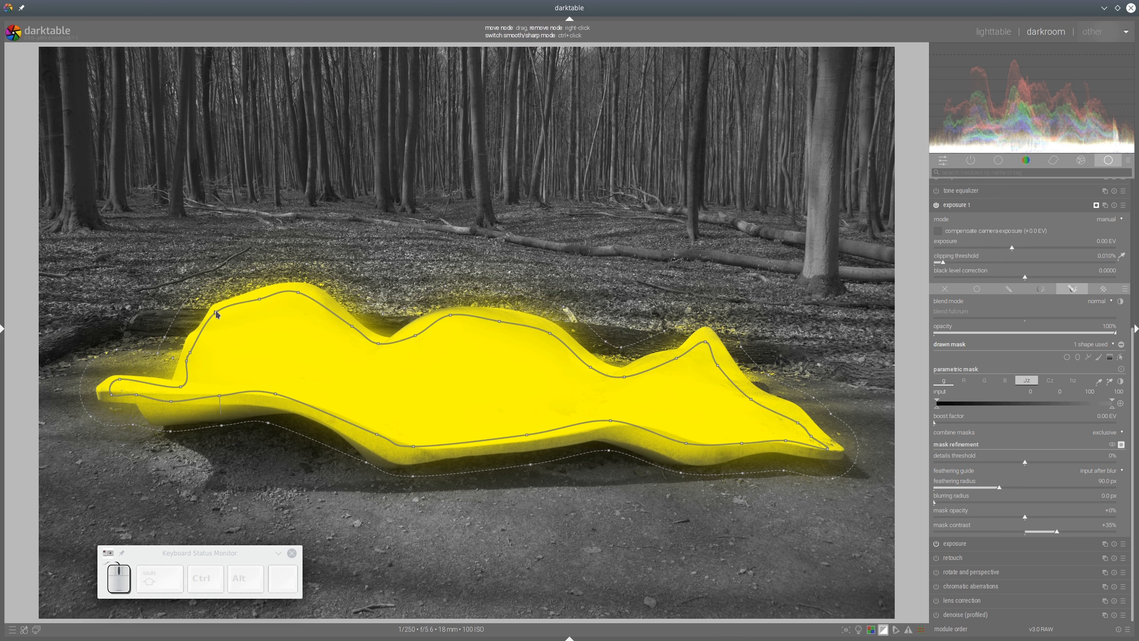
- Move the path nodes around the sculpture's leftmost hump slightly further inside its outline
drag(216, 312, 222, 313)
drag(187, 350, 197, 364)
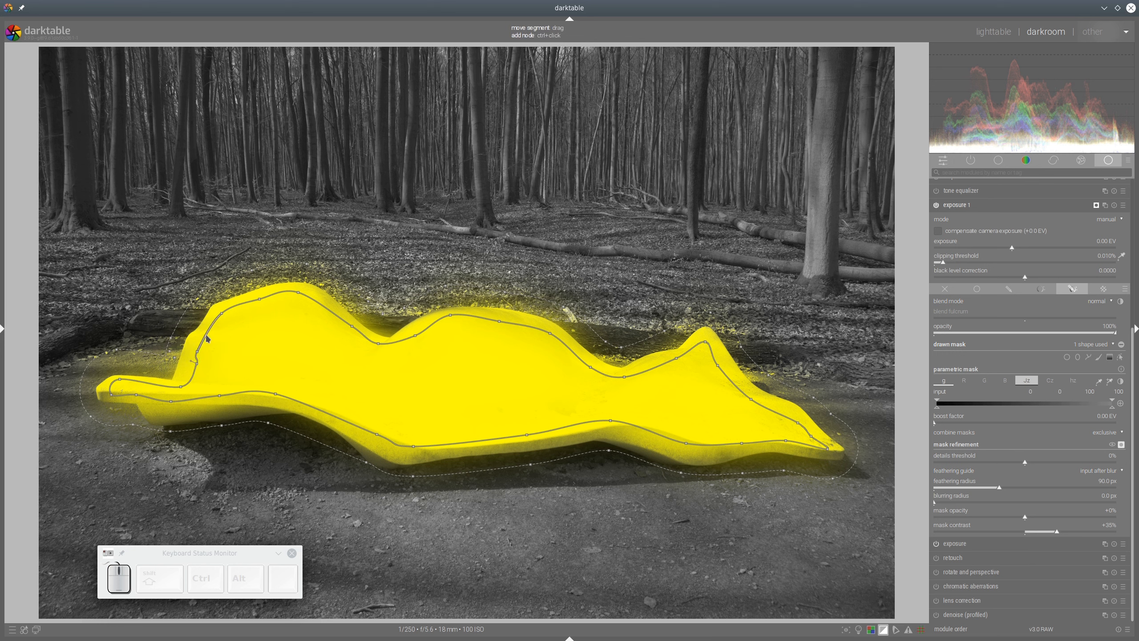
drag(353, 327, 350, 329)
drag(300, 295, 264, 304)
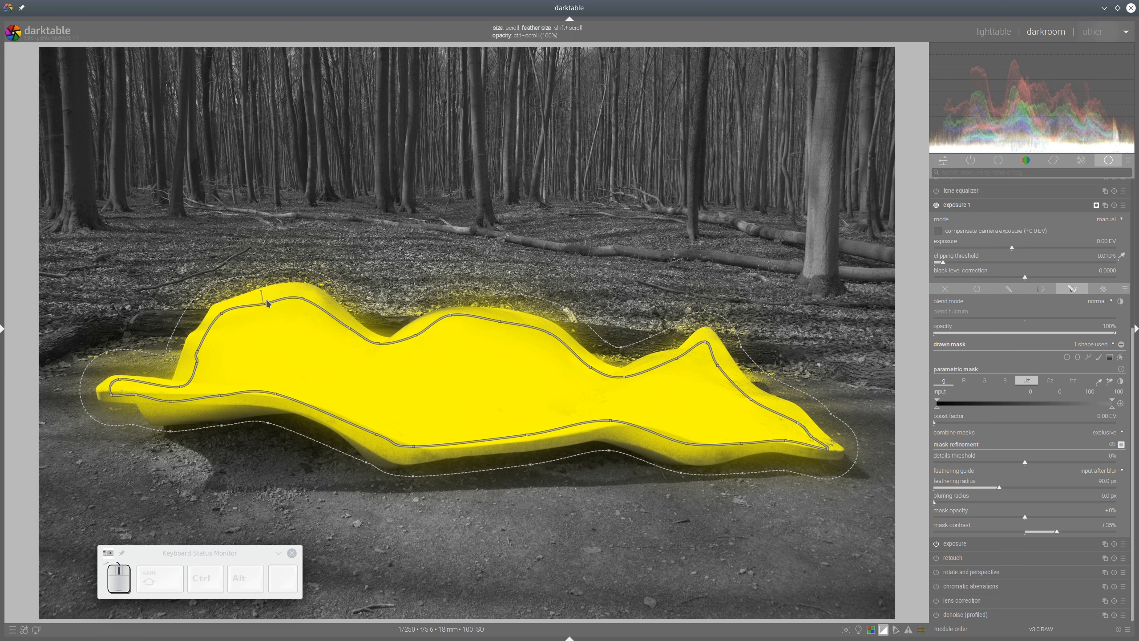
- Try different refinement strengths and set the mask's feathering radius to 83.3 px and mask contrast to +49%
click(1030, 489)
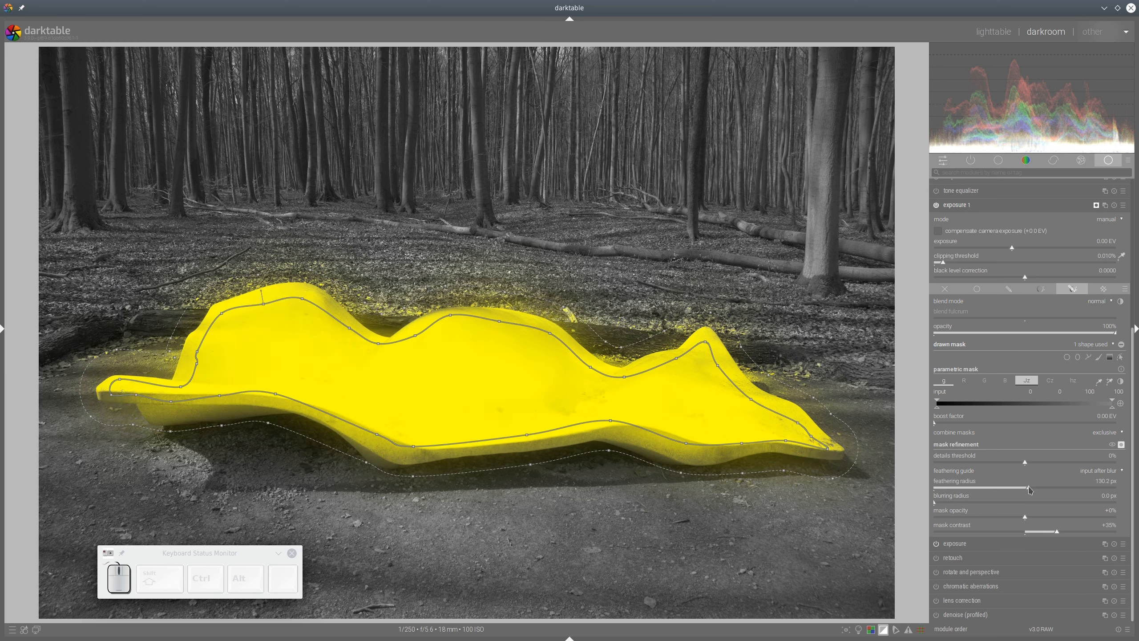
click(994, 489)
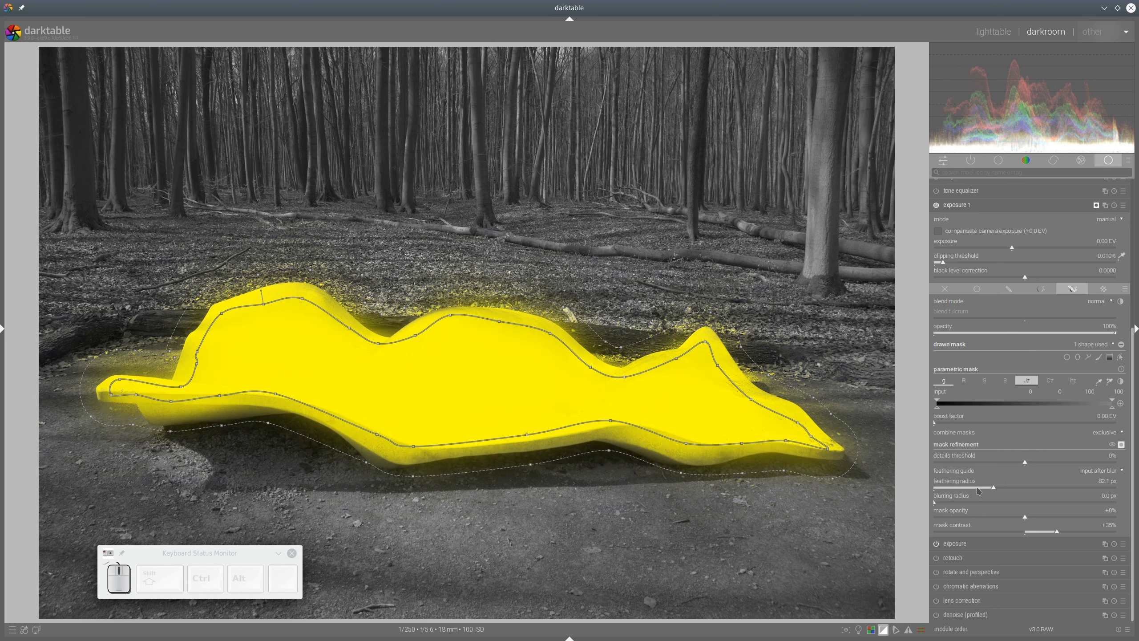
click(978, 489)
click(994, 489)
click(1071, 532)
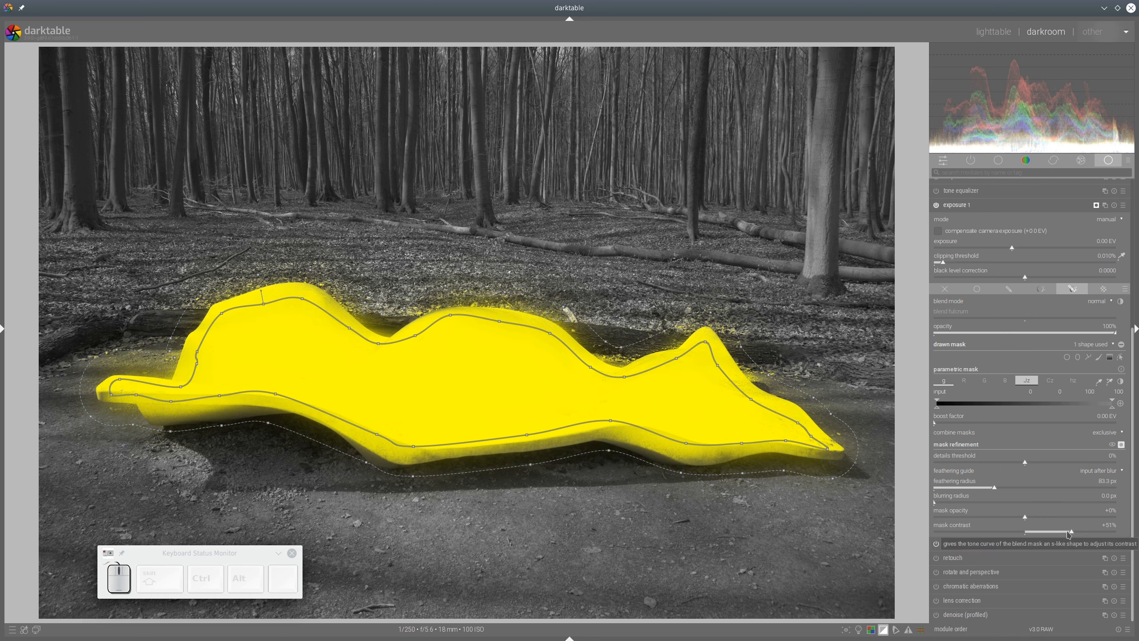
click(1052, 532)
click(1062, 532)
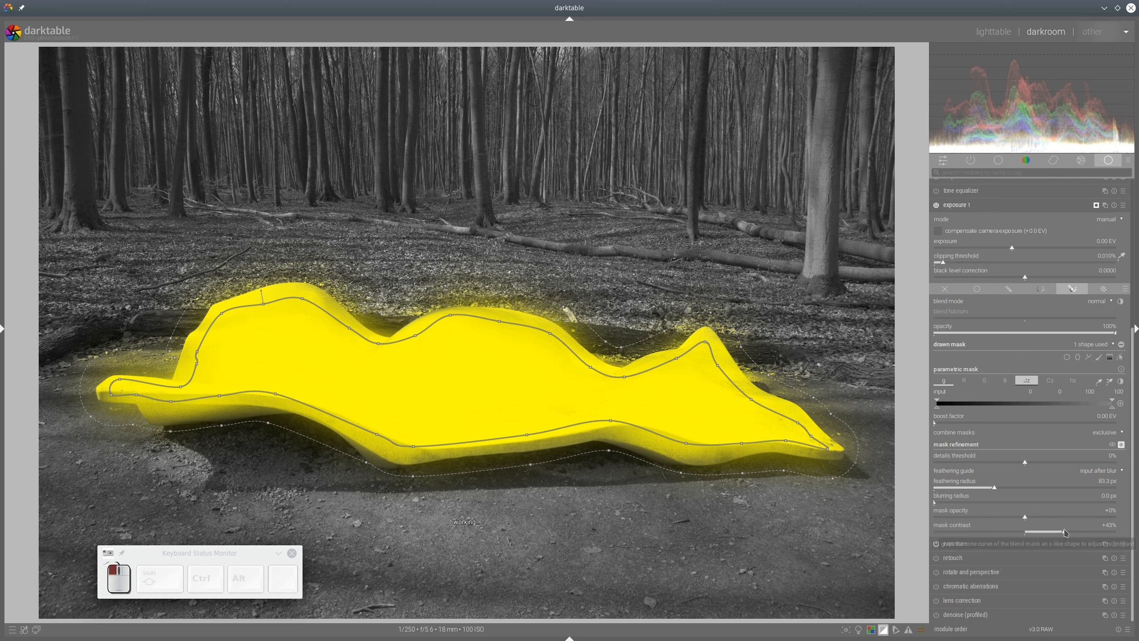
click(1069, 532)
- Shift the path nodes at the right tip and along the lower right edge slightly down towards the sculpture's rim
drag(828, 448, 835, 457)
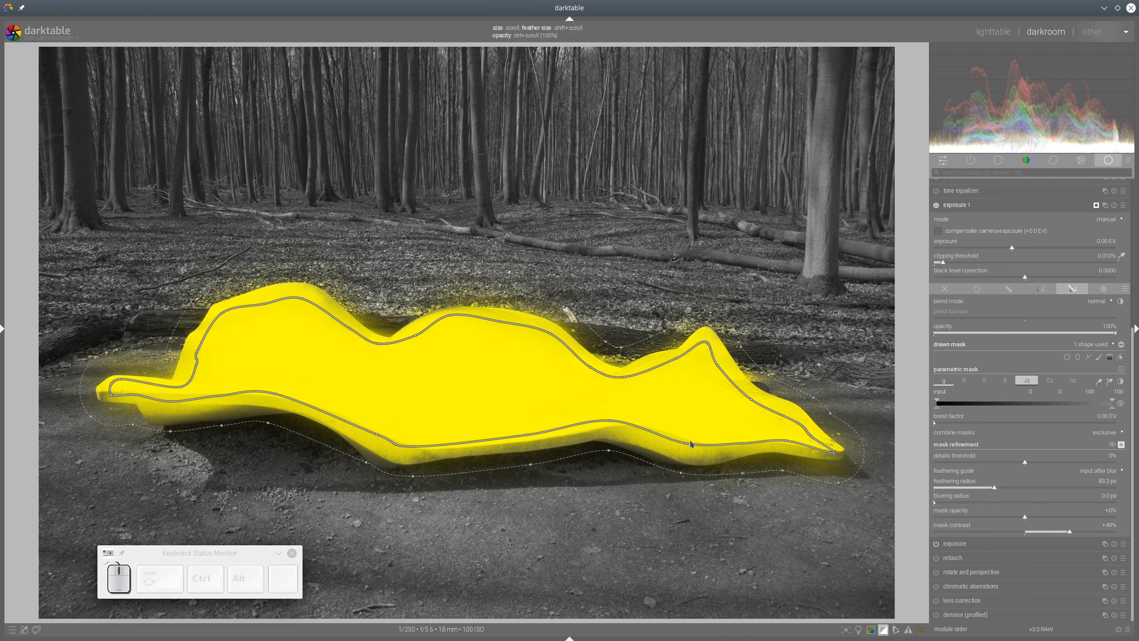
drag(686, 443, 692, 450)
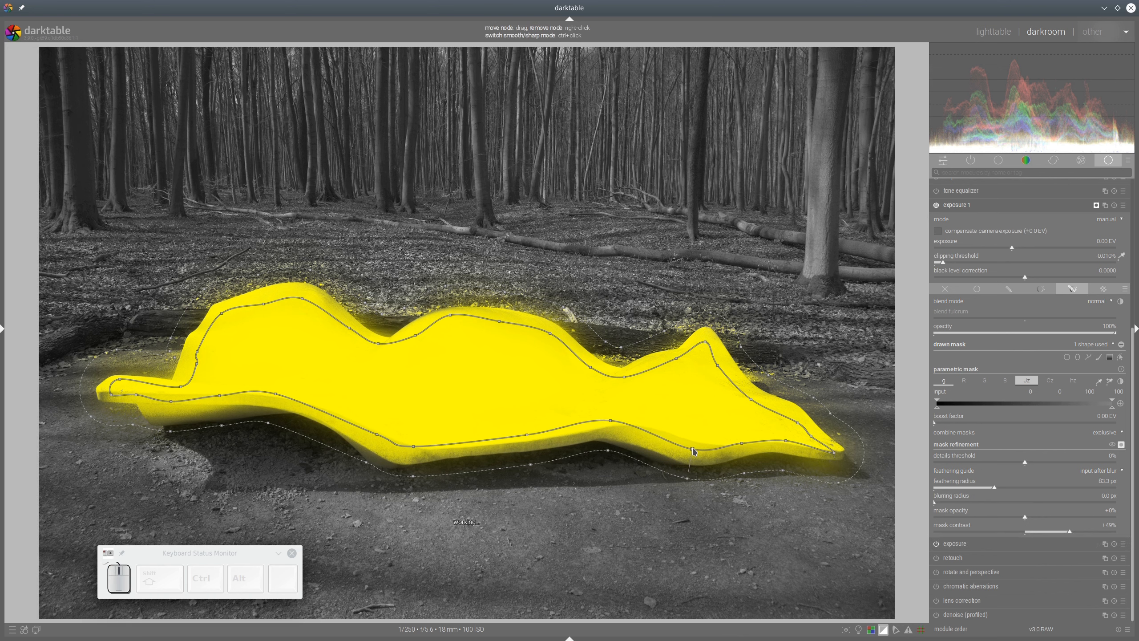
drag(526, 434, 528, 437)
drag(609, 421, 611, 425)
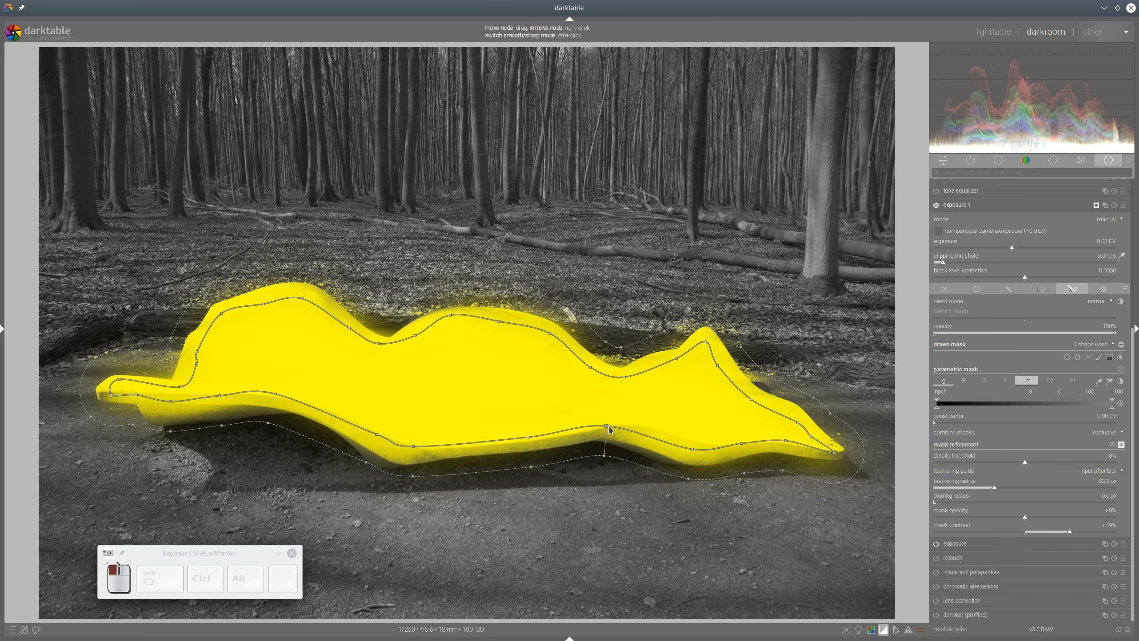
- Fine-tune the path nodes on the middle hump, beside the pointed peak, along the lower left edge and at the right tip
drag(451, 319, 446, 318)
mouse_move(676, 359)
mouse_down()
mouse_move(654, 369)
mouse_move(685, 360)
mouse_up()
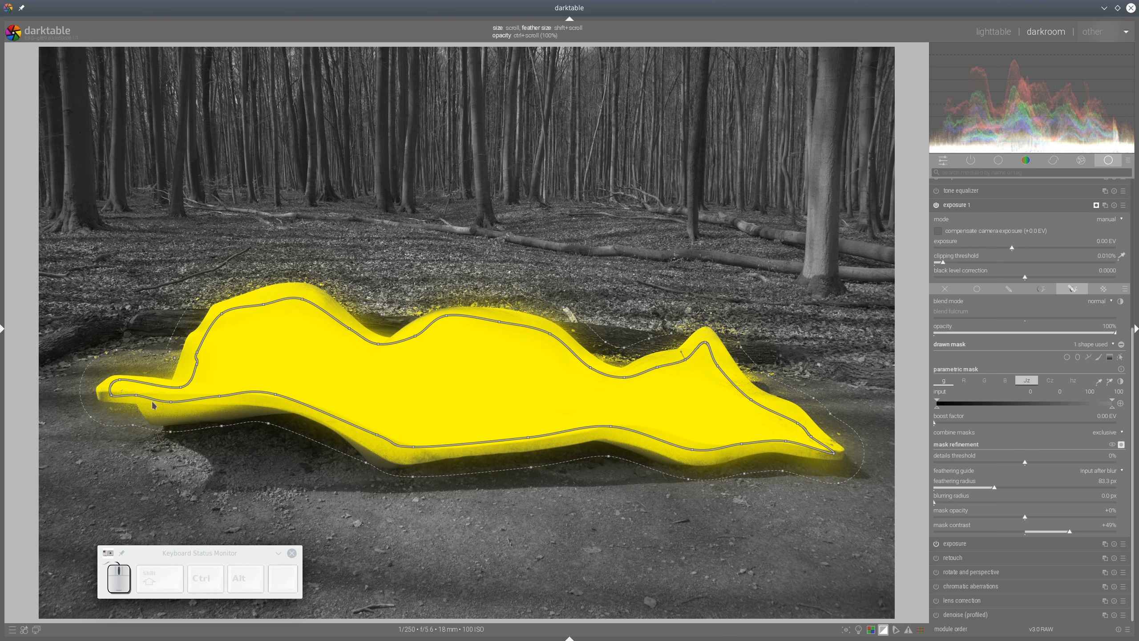
click(111, 398)
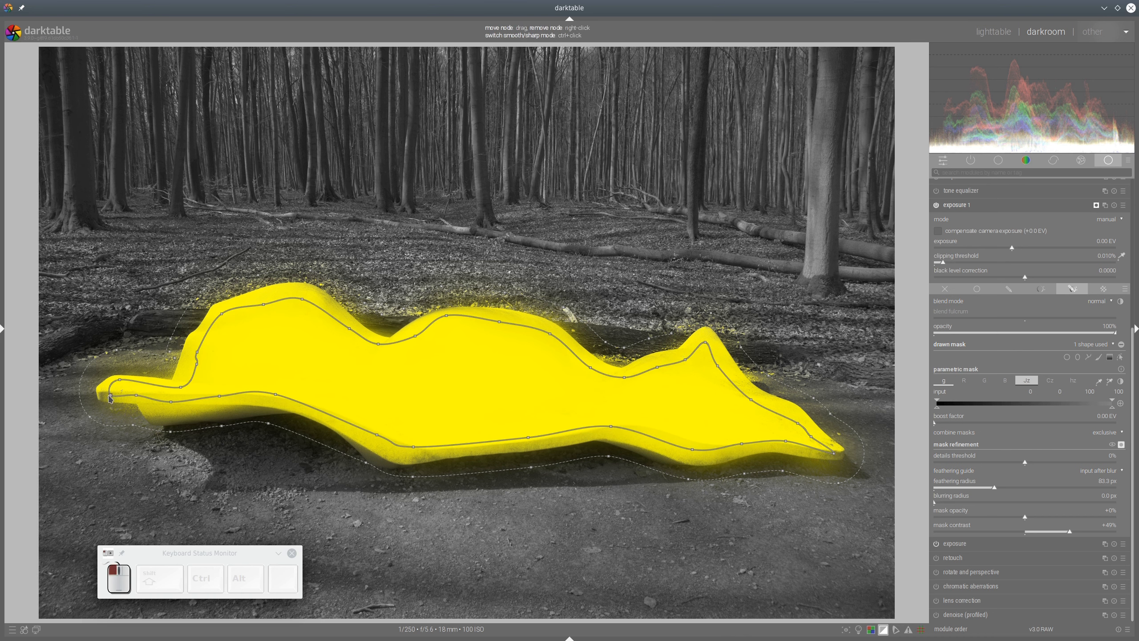
drag(110, 398, 179, 402)
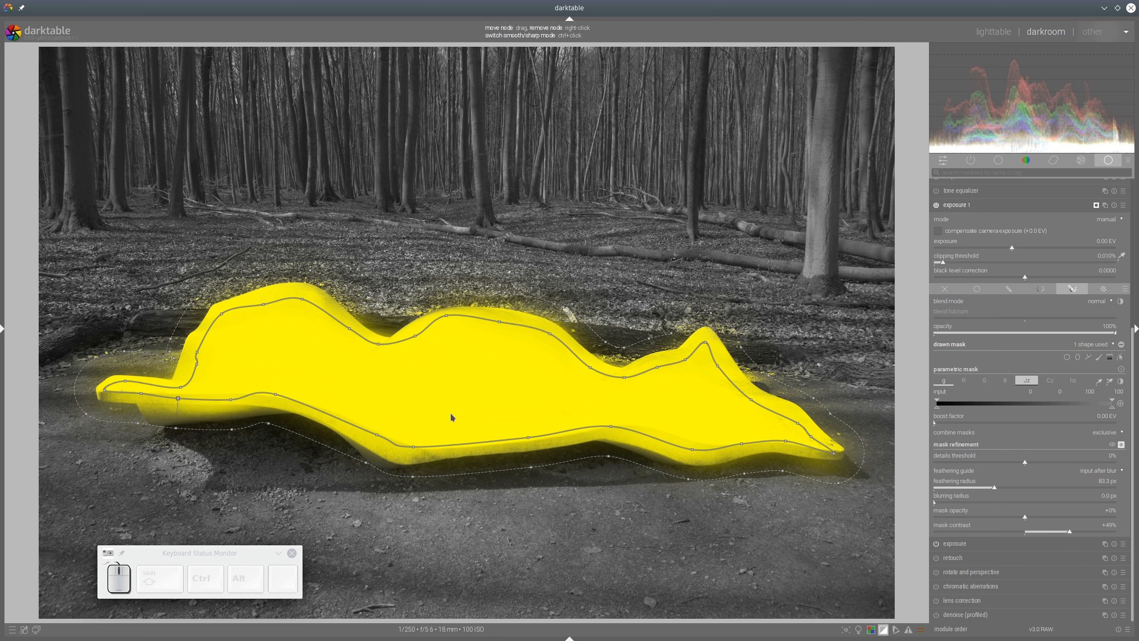
drag(834, 452, 840, 453)
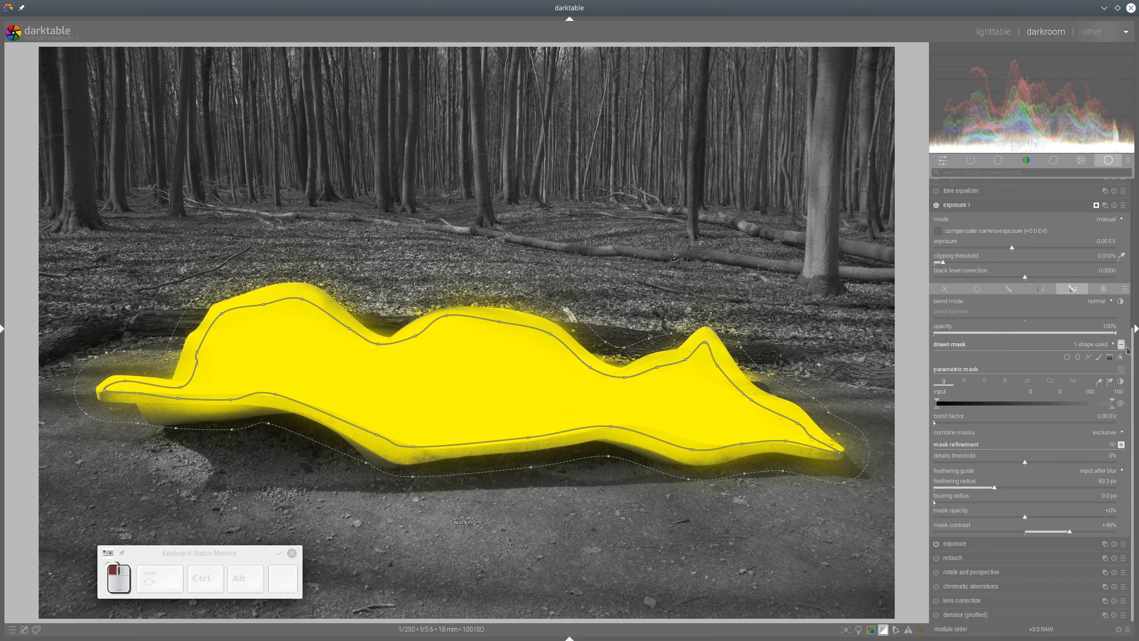
- Invert the drawn mask to cover the surroundings, hide the mask overlay and lower the exposure to -0.91 EV
click(1121, 357)
click(1122, 446)
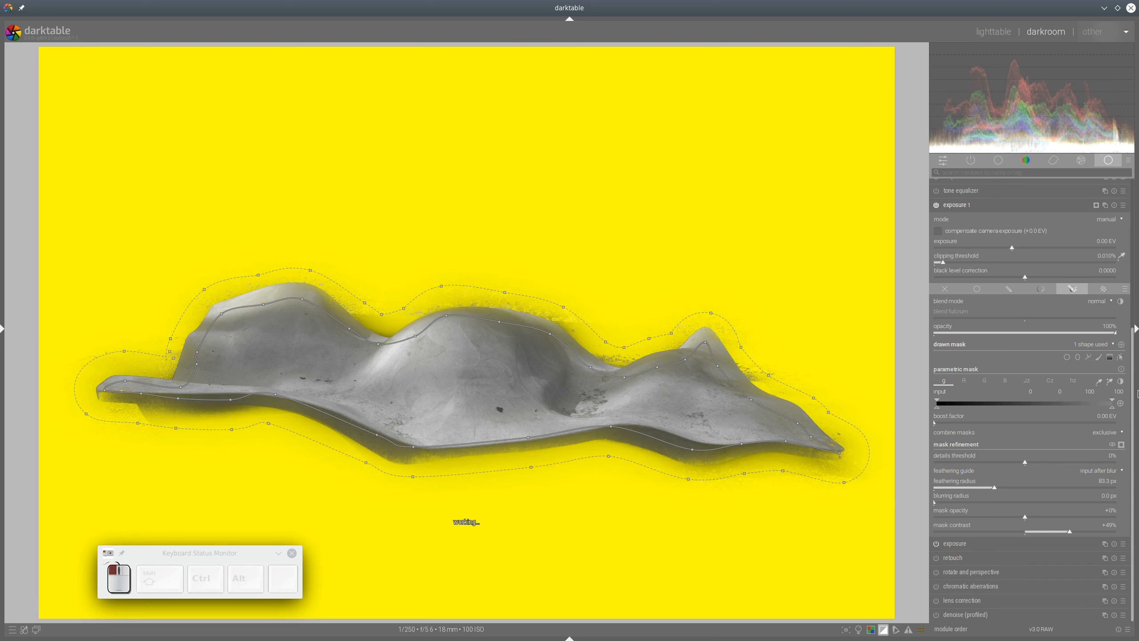
click(989, 248)
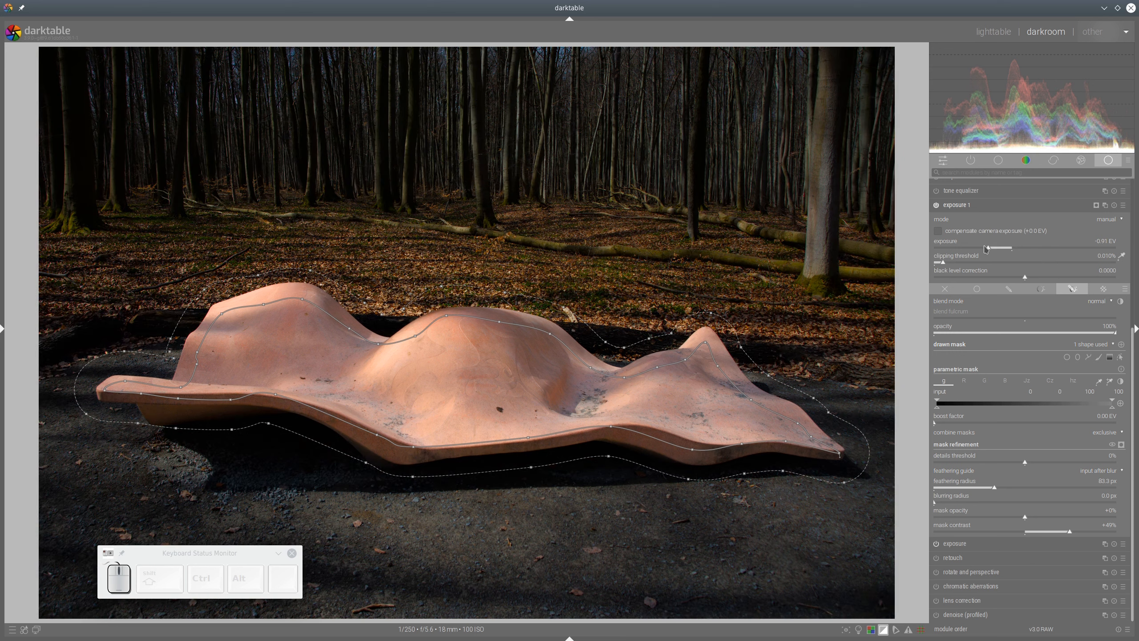
- Lower the masked surroundings' exposure to -1.17 EV, collapse the module and compare the image with and without it
click(985, 247)
click(981, 249)
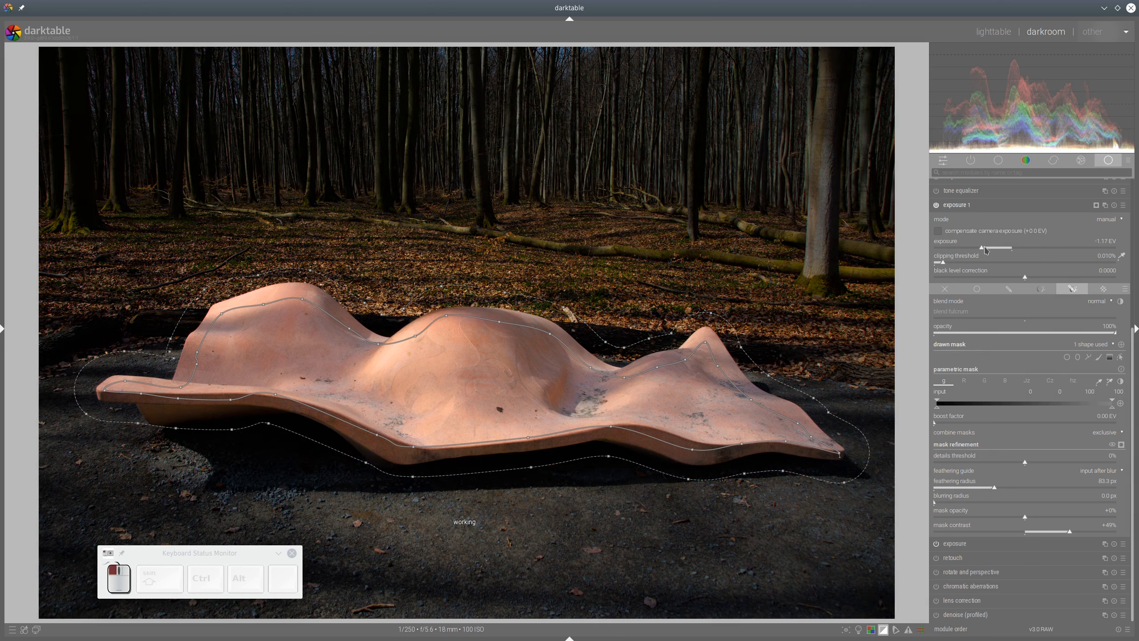
click(1001, 209)
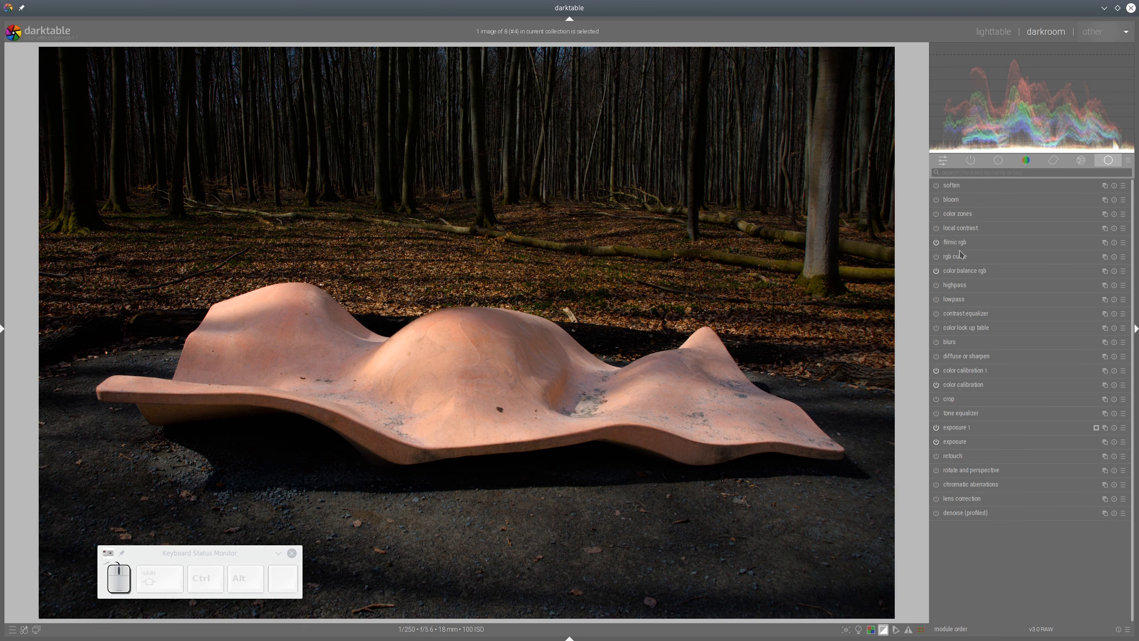
click(936, 428)
- Open diffuse or sharpen and set the 1st order speed to +76.04% and the 2nd order speed to +54.03%
click(956, 357)
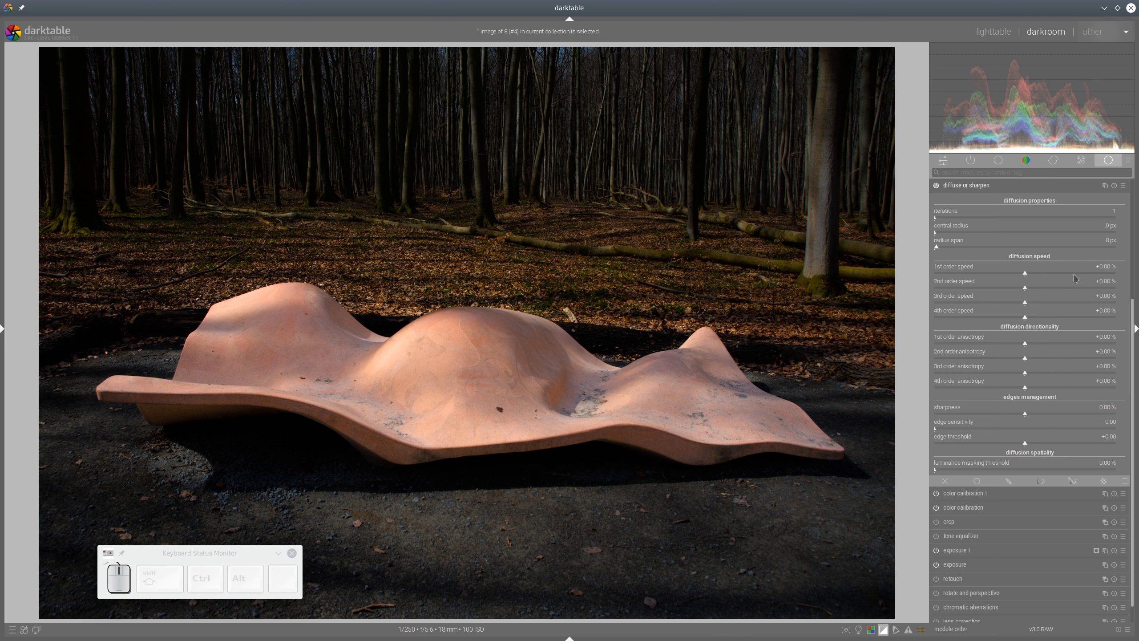
click(1088, 274)
click(1068, 288)
click(1094, 274)
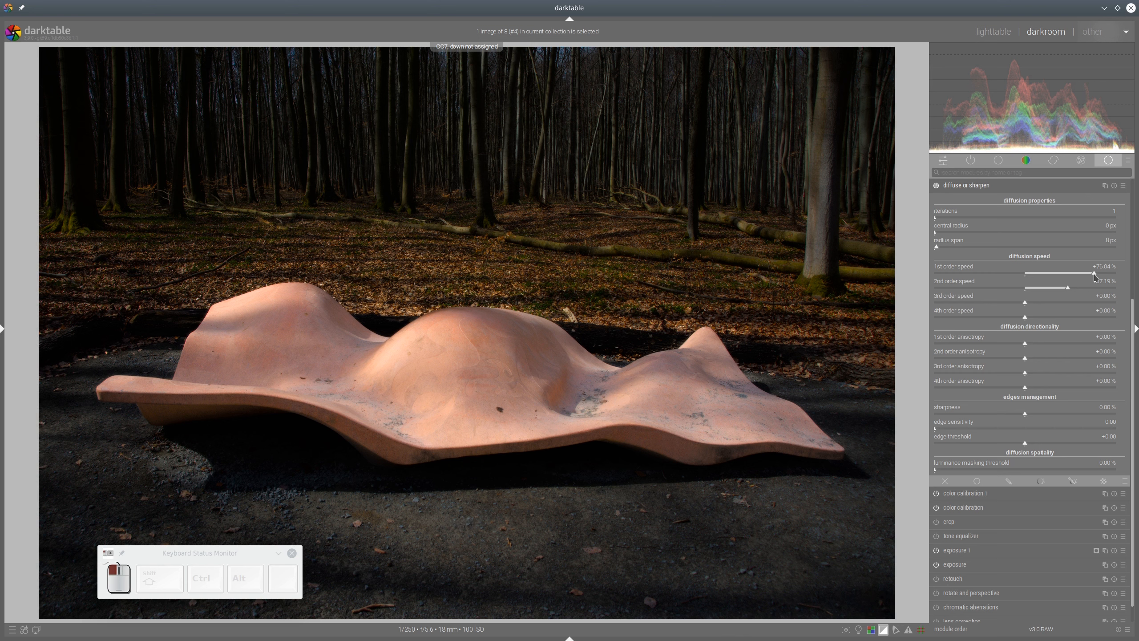
click(1074, 288)
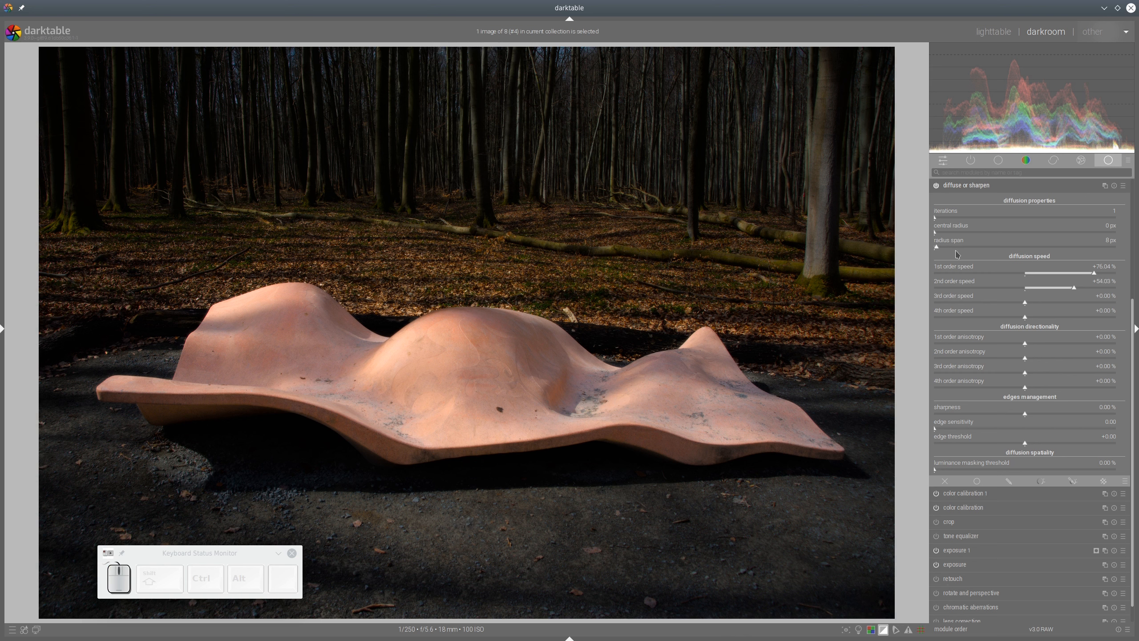
- Set the diffusion's radius span to 177 px and its iterations to 3
drag(965, 248, 996, 248)
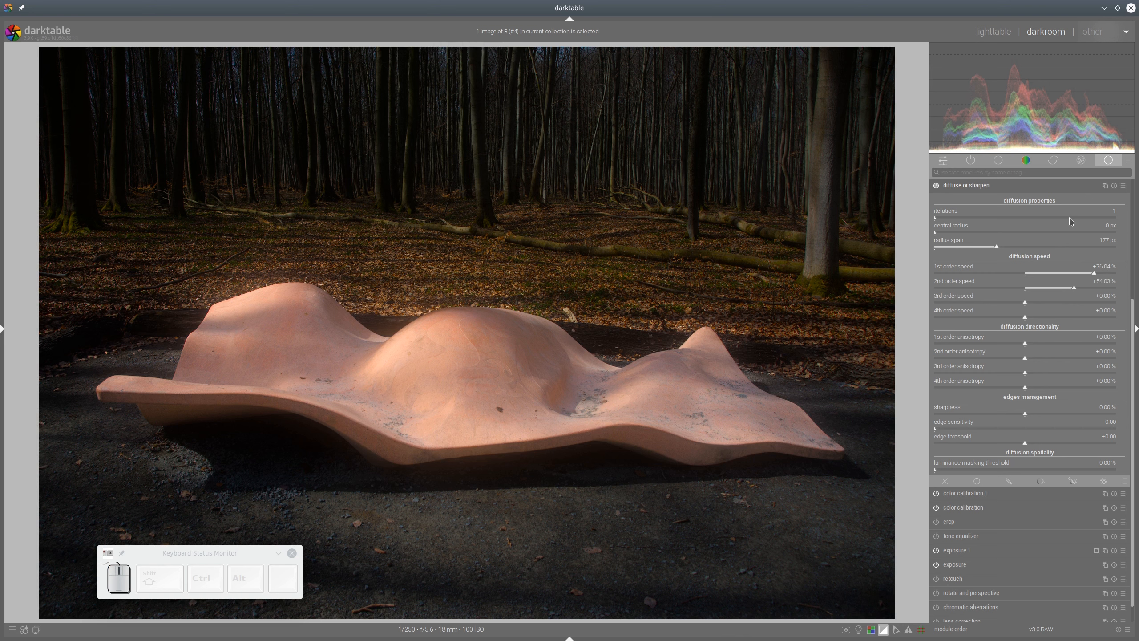
right_click(941, 221)
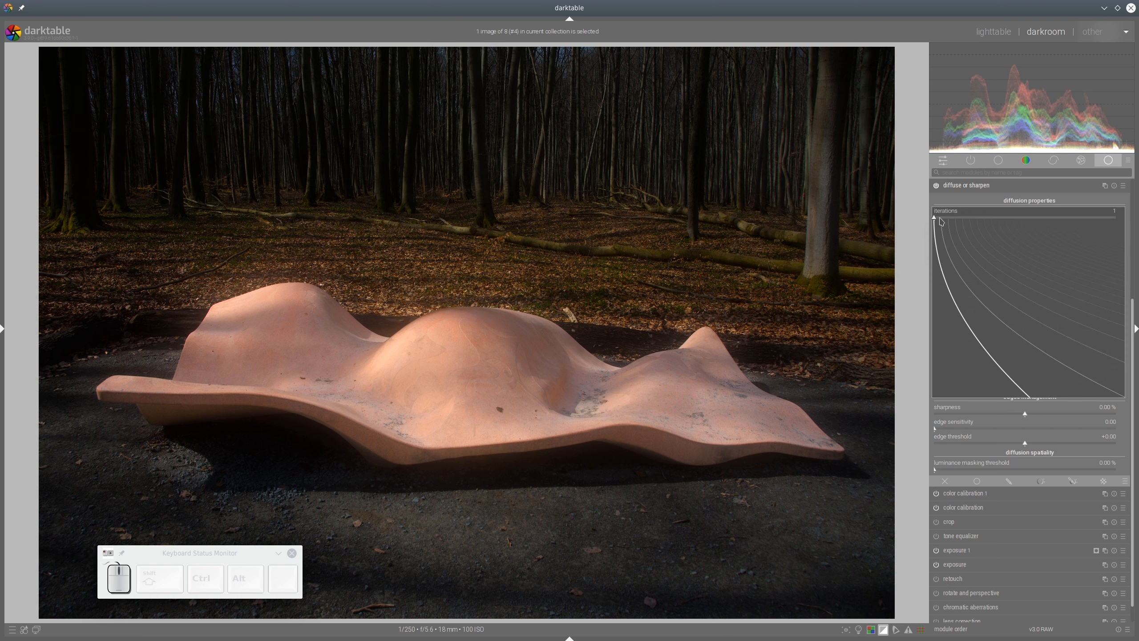
text(2)
key(Return)
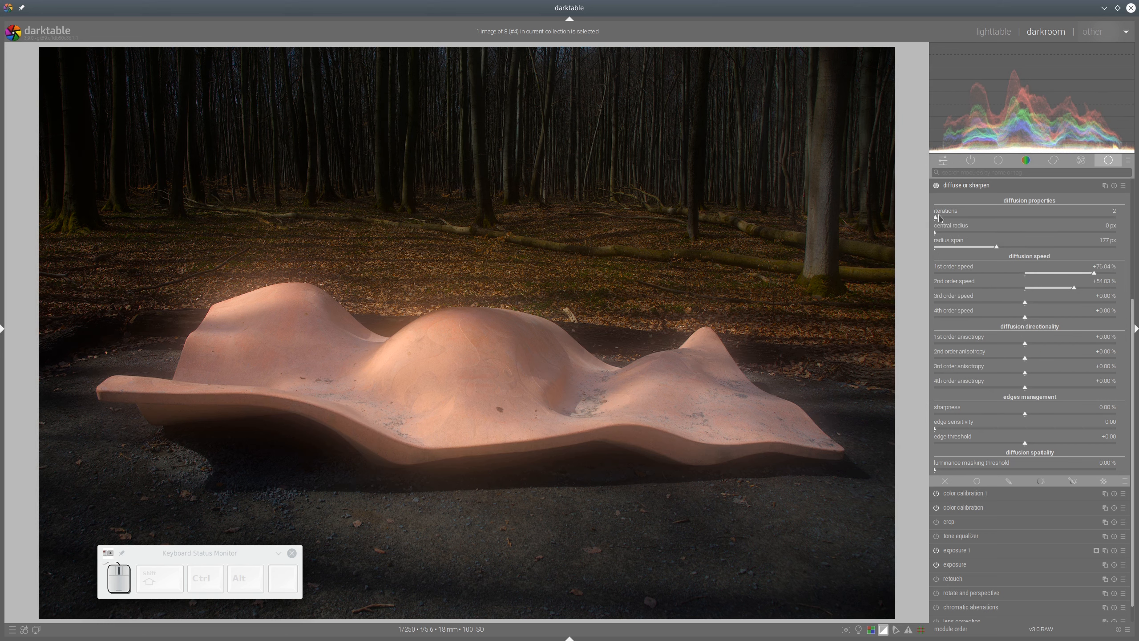
scroll(938, 219, up, 1)
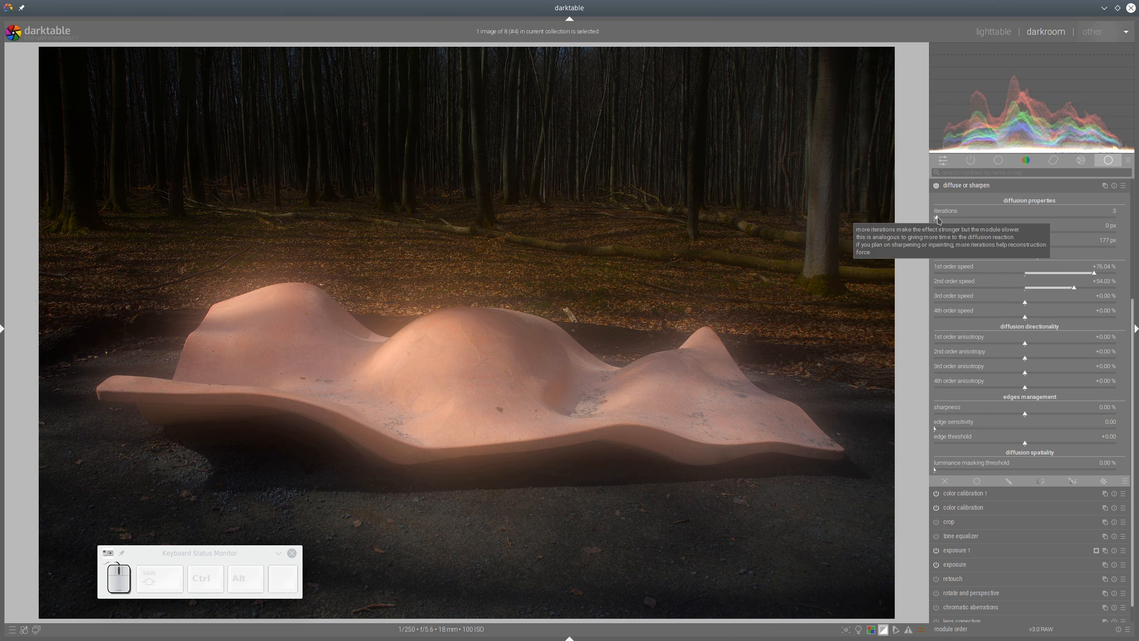
- Reduce the 2nd order speed to +38.88% and the 1st order speed to +69.68%, and check the effect by toggling the module
click(1061, 290)
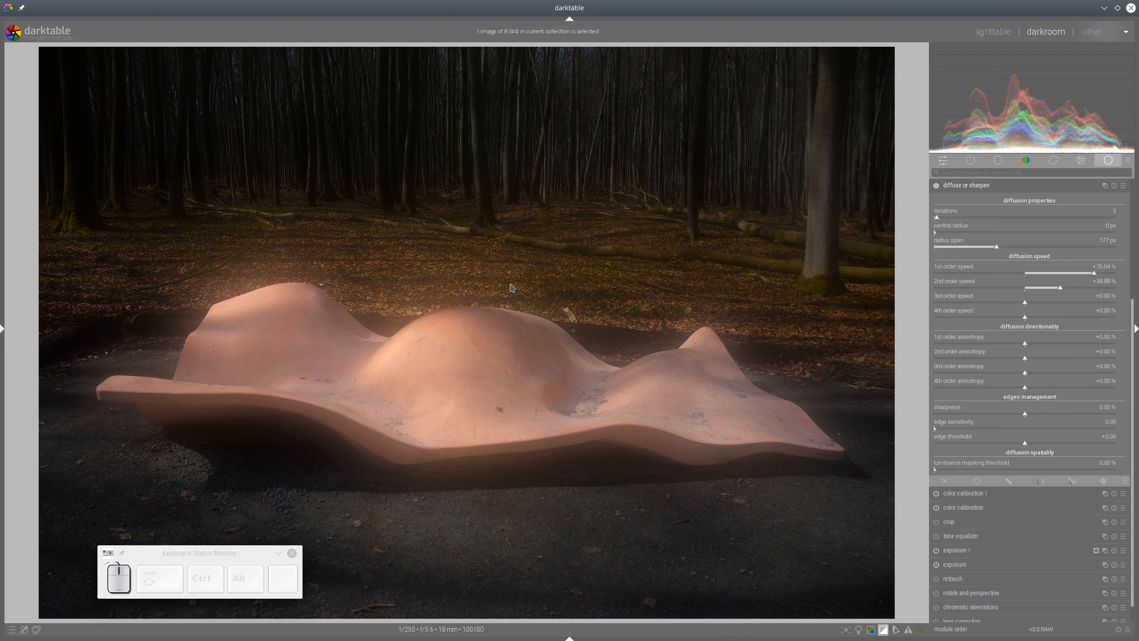
click(1077, 275)
click(1085, 275)
click(936, 185)
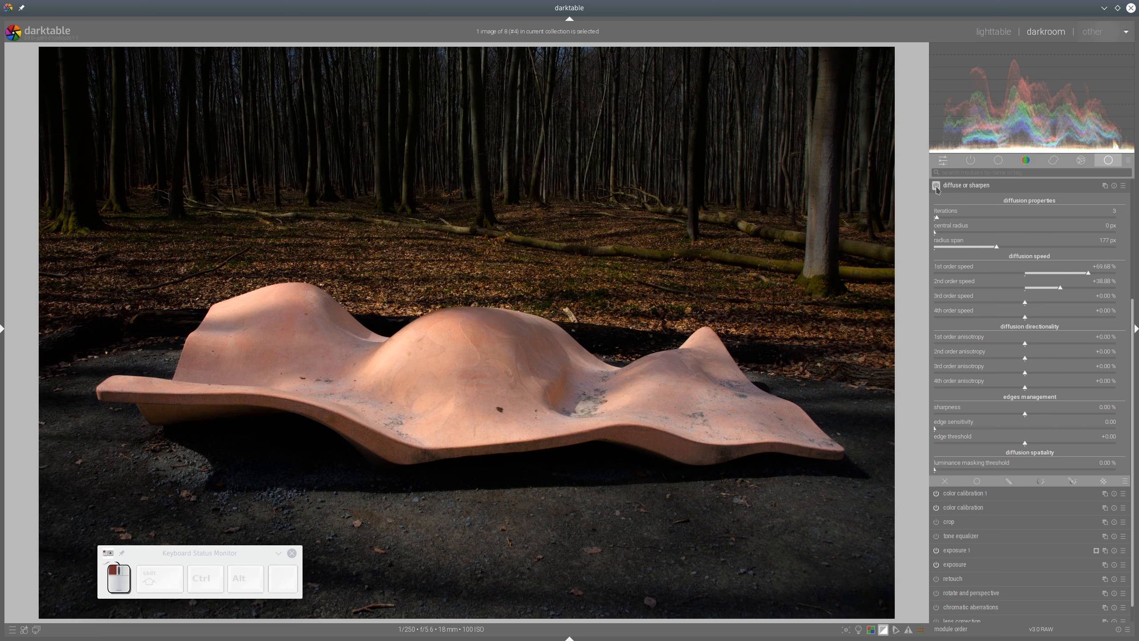
click(936, 186)
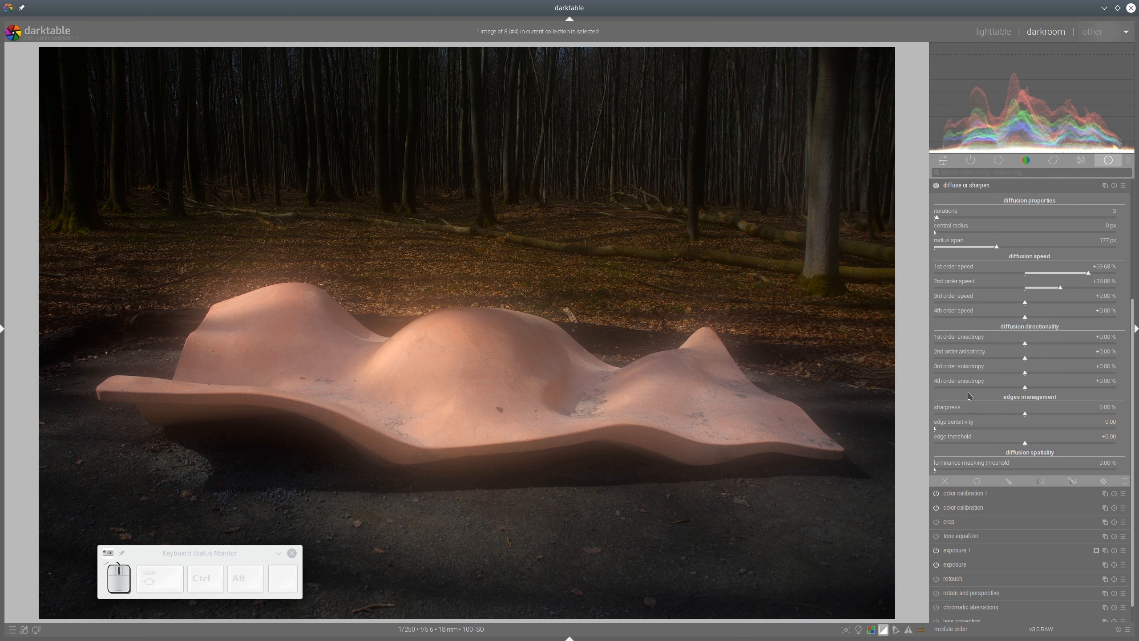
- Try an edge sensitivity of 1.66 and an edge threshold of +0.24, then reduce them to 0.06 and +0.01
drag(944, 429, 1008, 430)
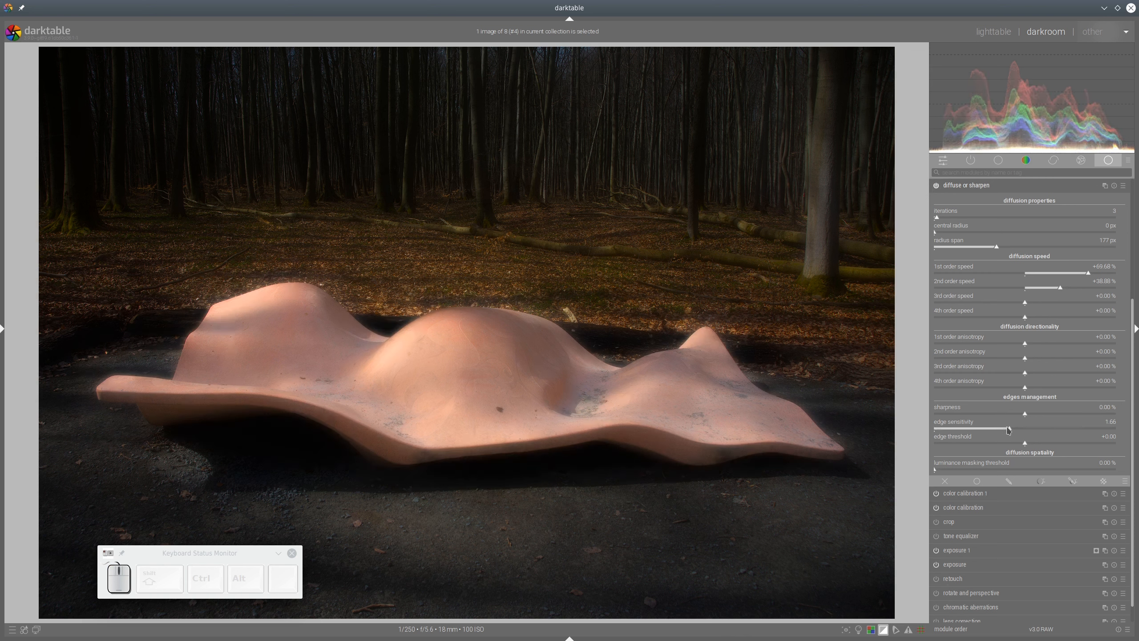
click(937, 429)
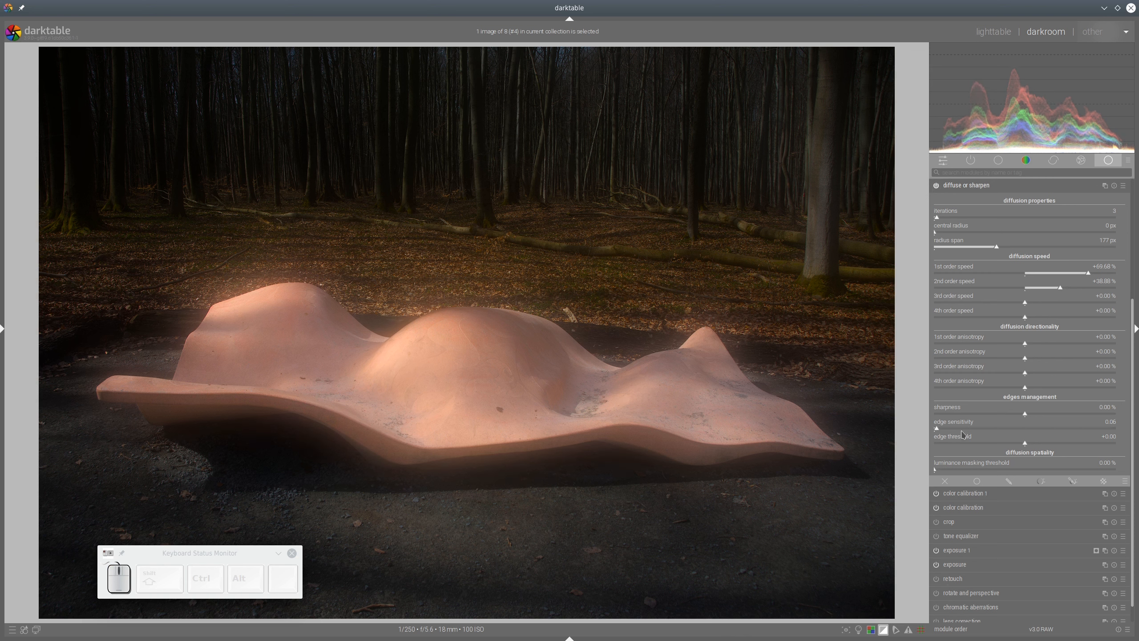
click(1031, 443)
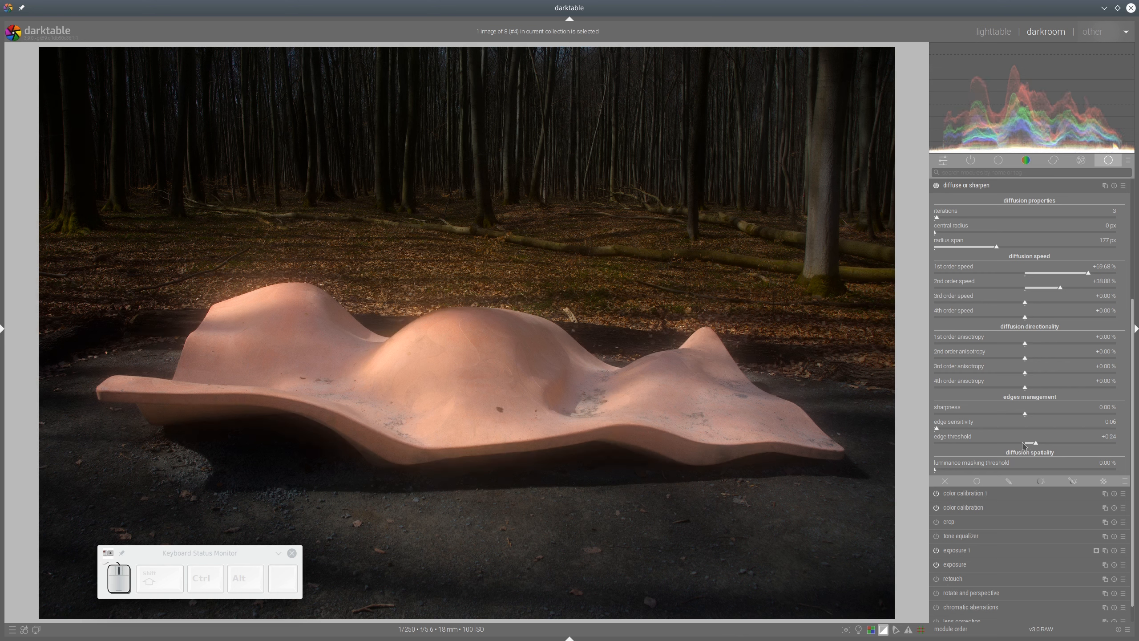
click(1026, 444)
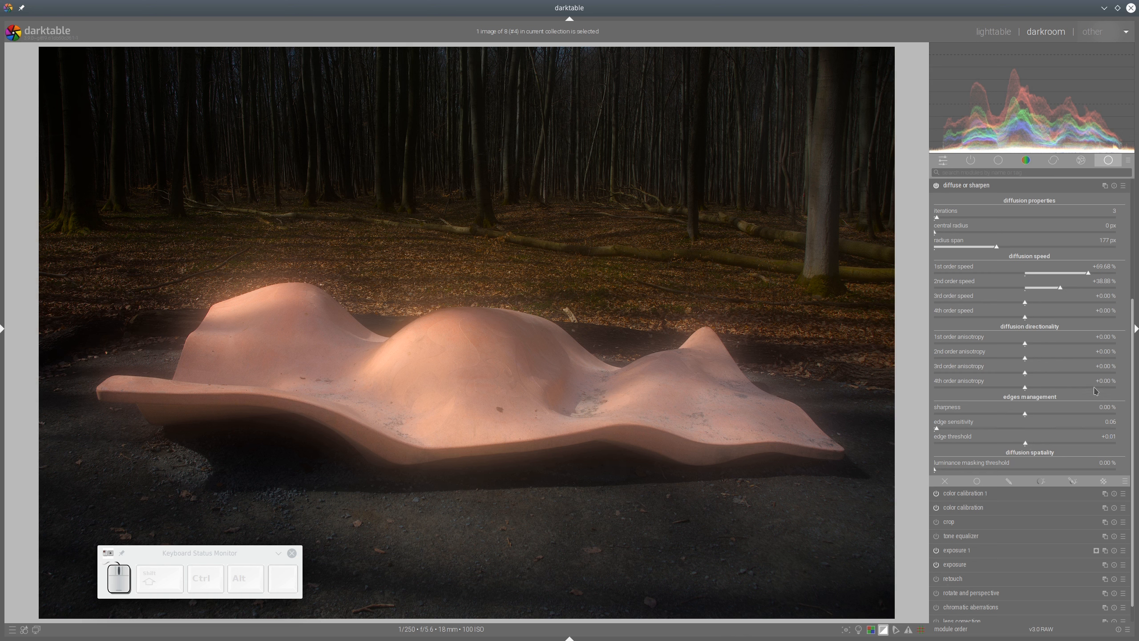
- Blend the diffusion uniformly, try the harmonic mean mode and settle on geometric mean
click(977, 481)
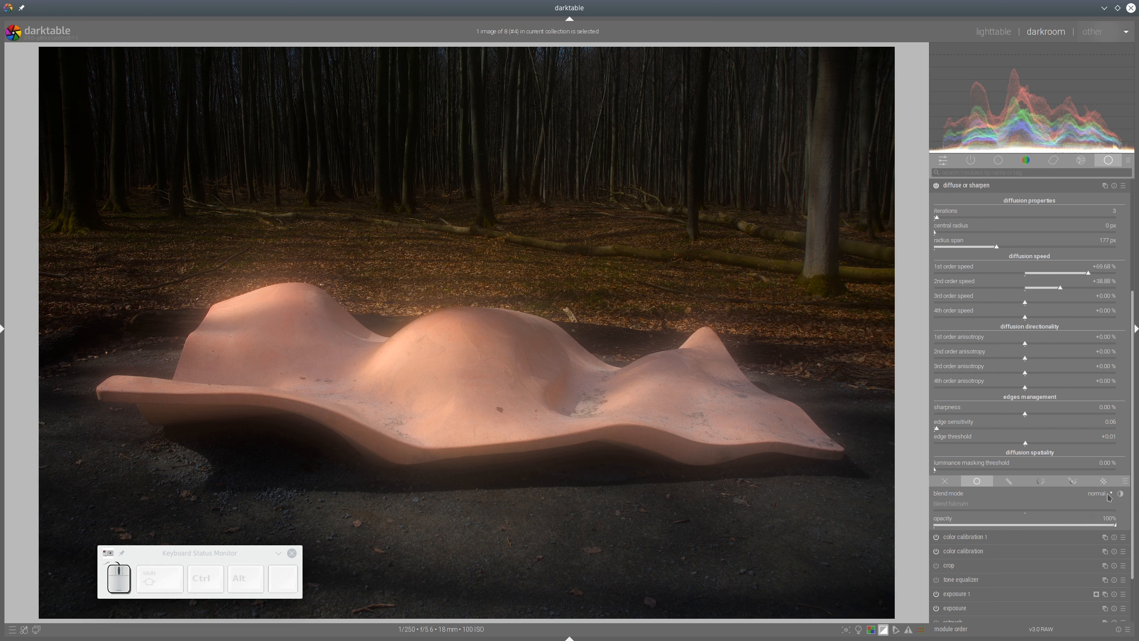
click(1109, 493)
click(1085, 549)
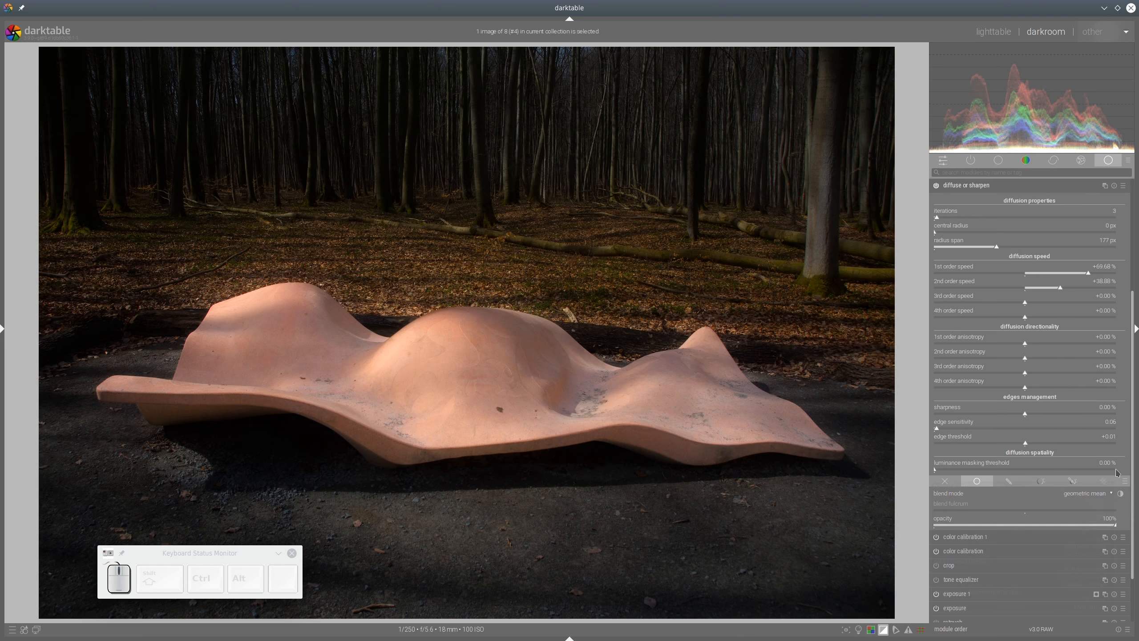
click(1104, 497)
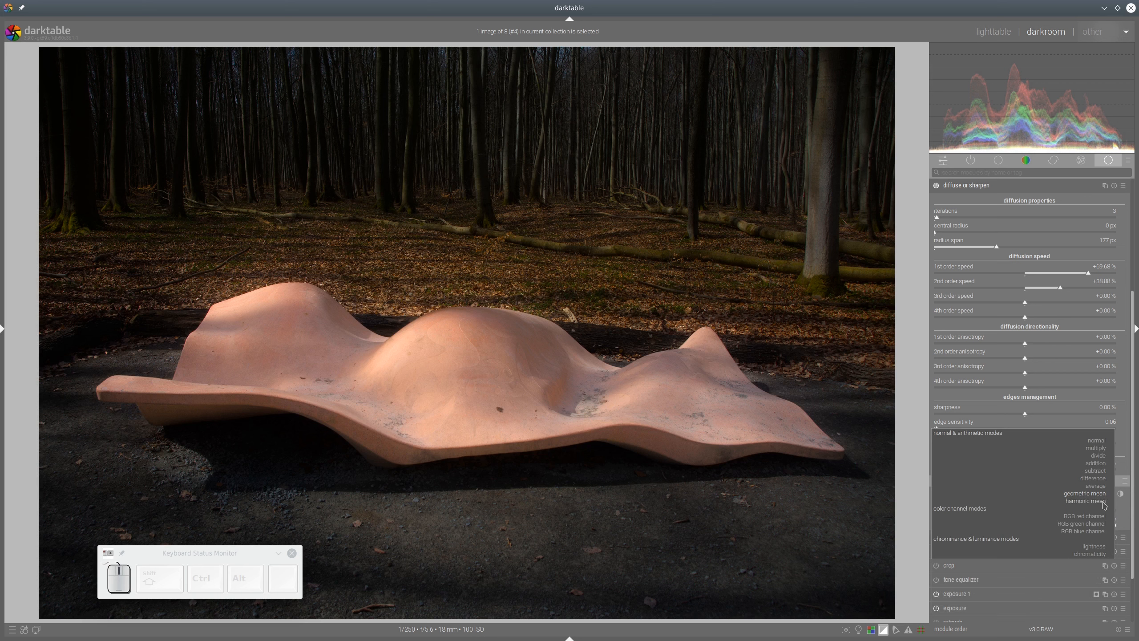
click(1102, 502)
click(1100, 496)
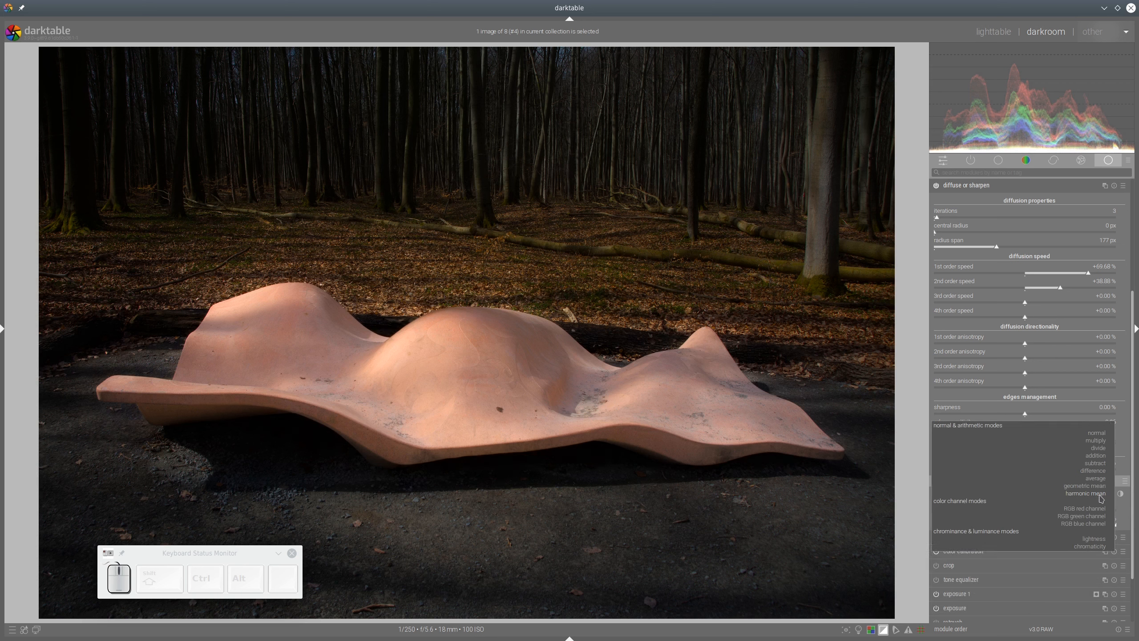
click(1098, 486)
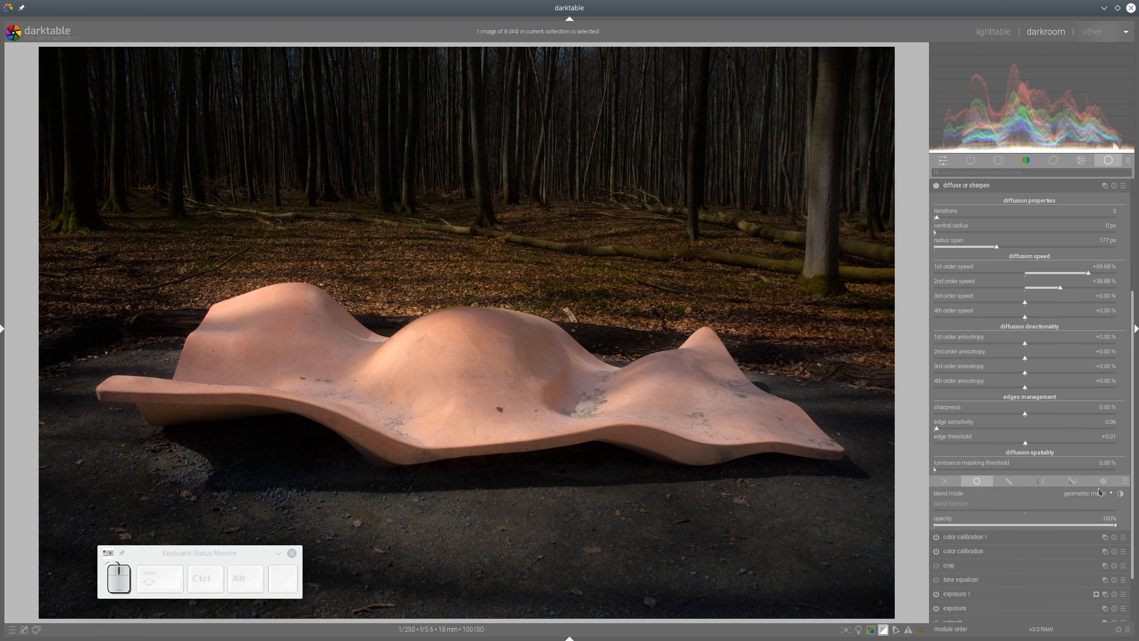
- Compare the photo with and without the geometric mean diffusion
click(936, 185)
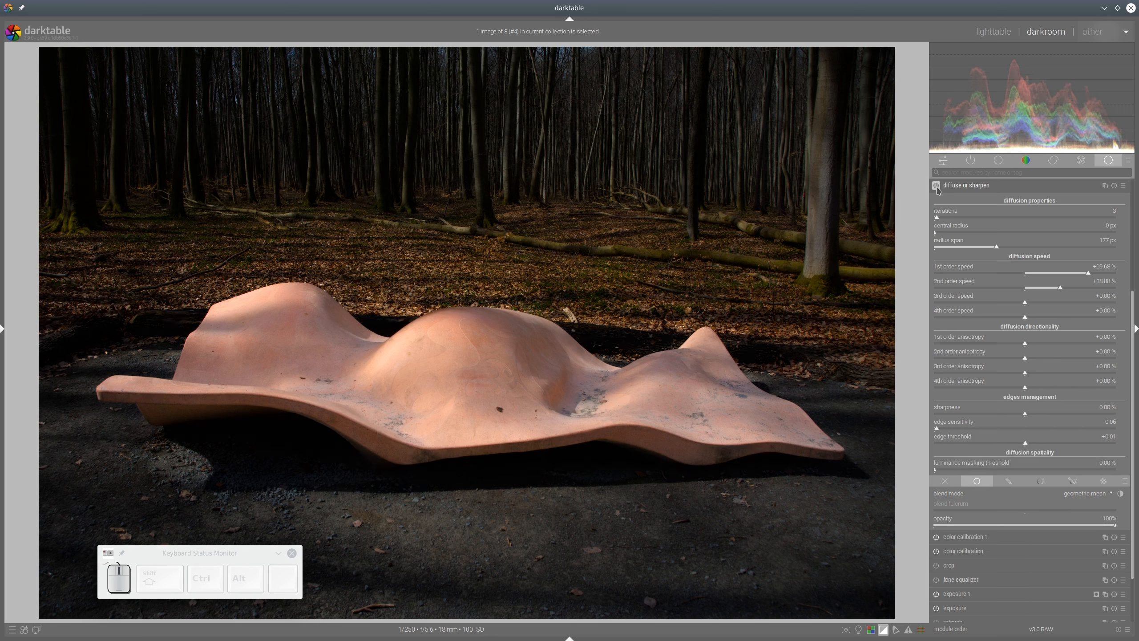
click(936, 186)
click(936, 186)
click(936, 186)
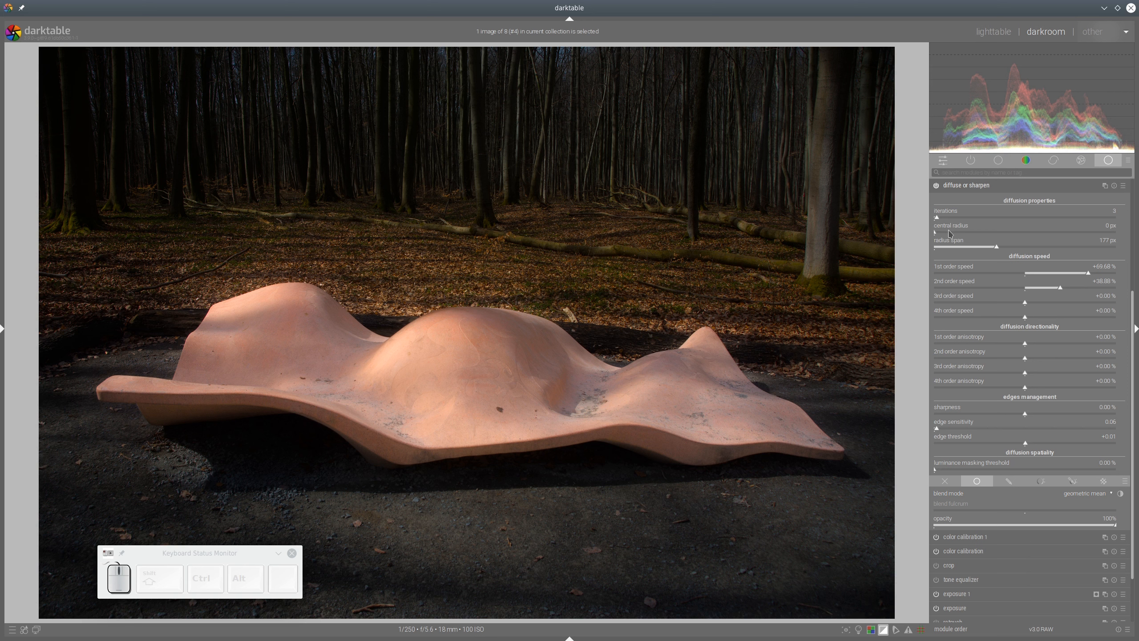
- Increase the diffusion's radius span to 252 px and its iterations to 4, and compare the image with and without it
click(1022, 248)
click(944, 218)
click(938, 220)
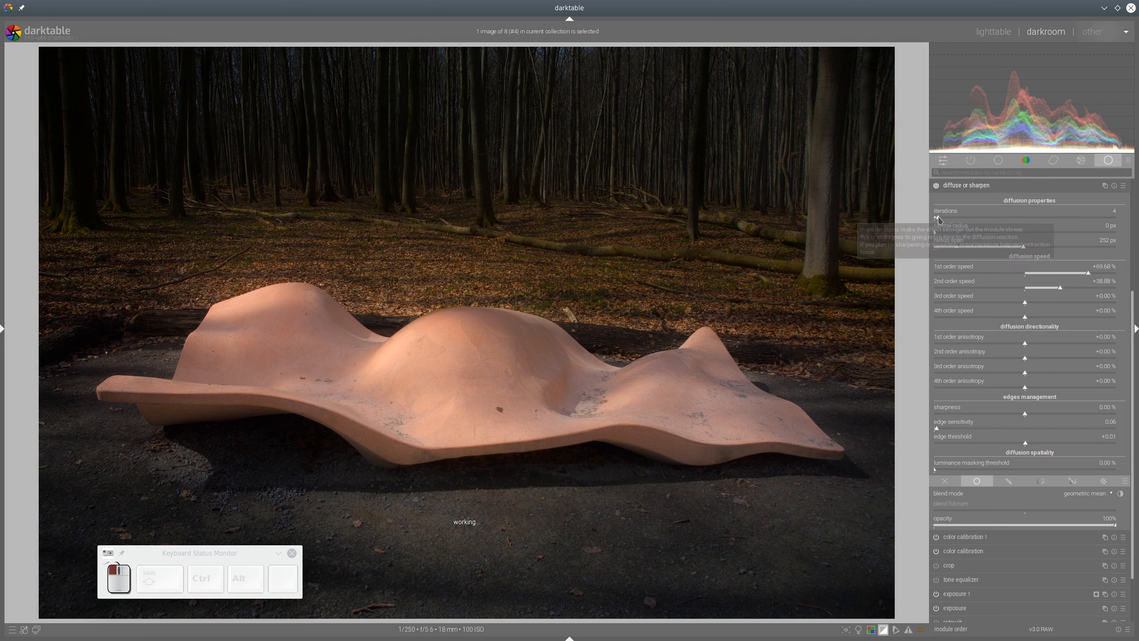
click(937, 185)
click(937, 186)
click(936, 185)
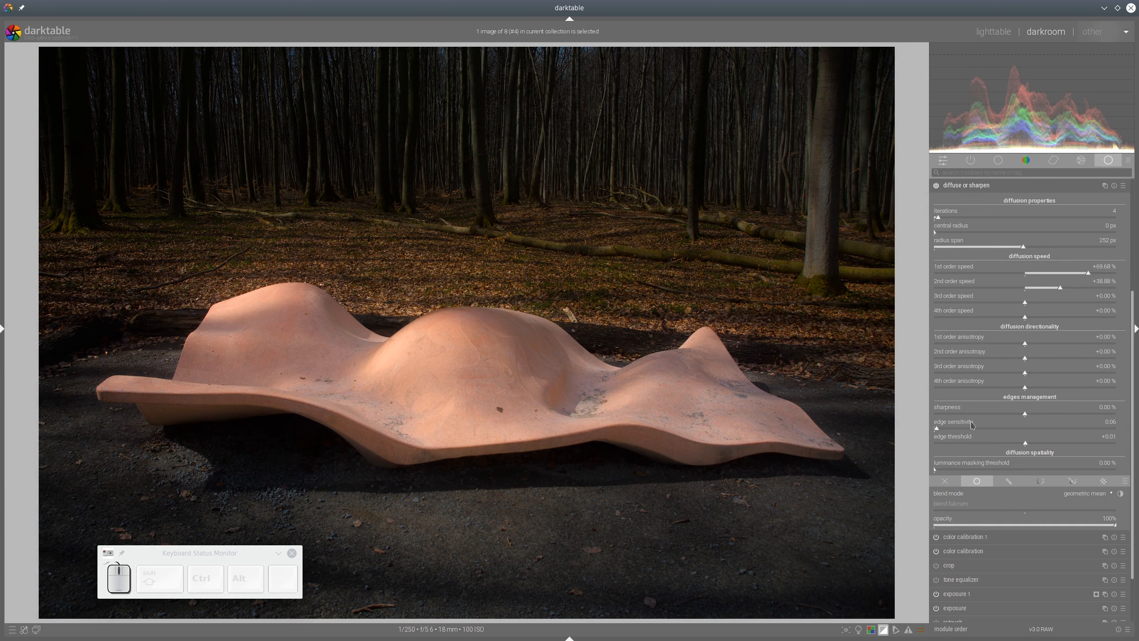
- Try edge sensitivities of 0.50 and 0.29, set the central radius to 90 px and reduce edge sensitivity to 0.00
drag(941, 432, 957, 430)
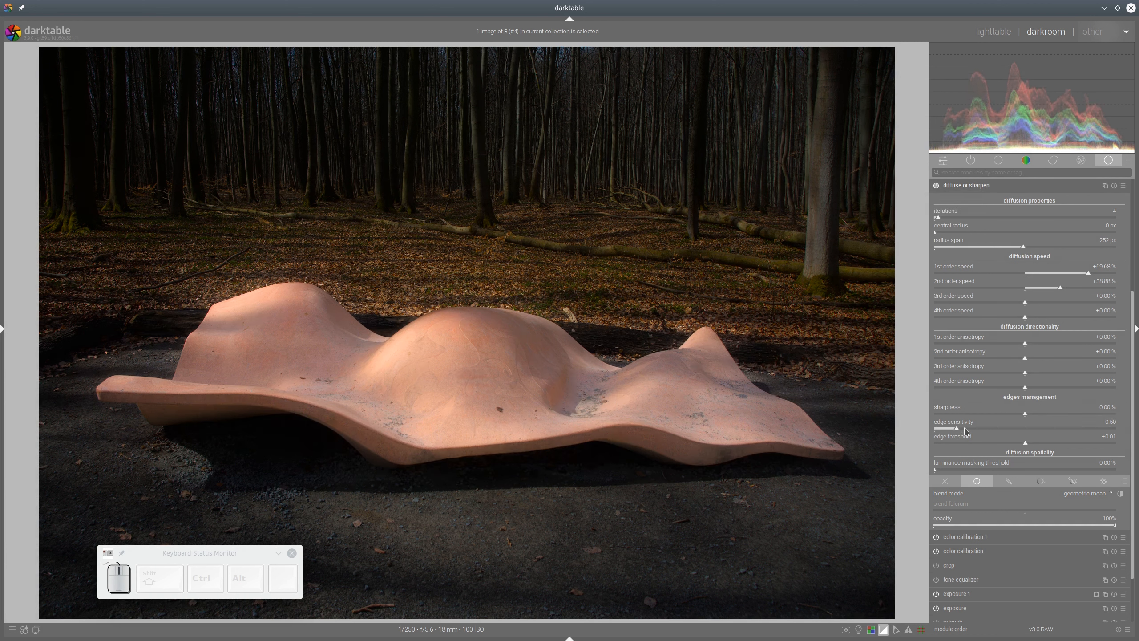
click(965, 430)
drag(962, 429, 947, 430)
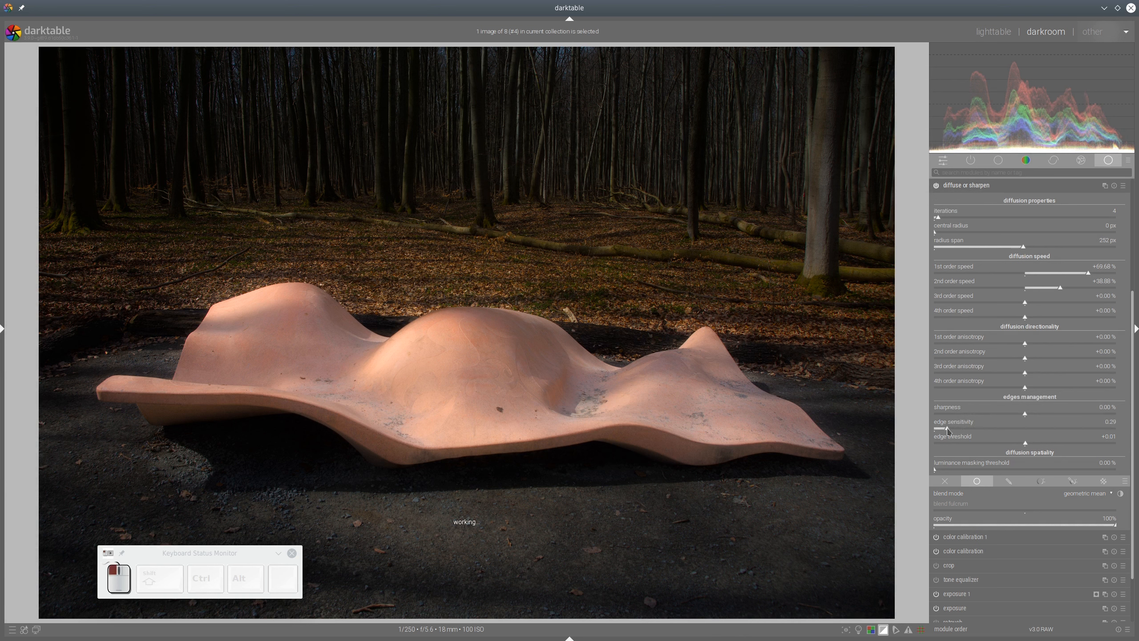
click(967, 233)
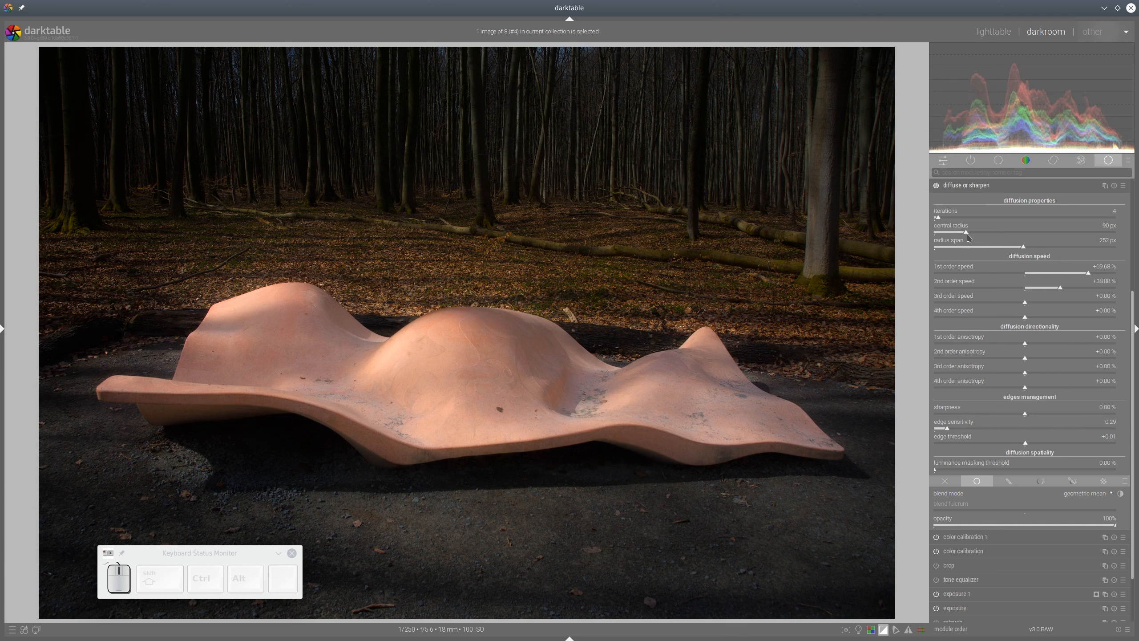
drag(946, 430, 931, 434)
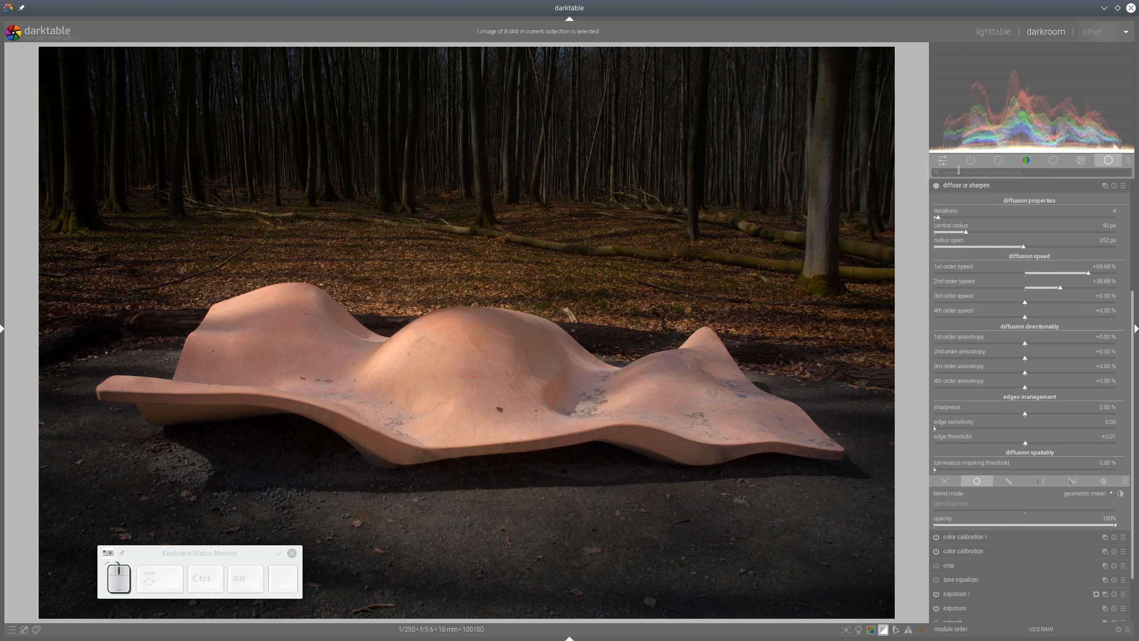
- Compare the photo with and without the adjusted diffuse or sharpen settings and collapse the module
click(936, 186)
click(936, 188)
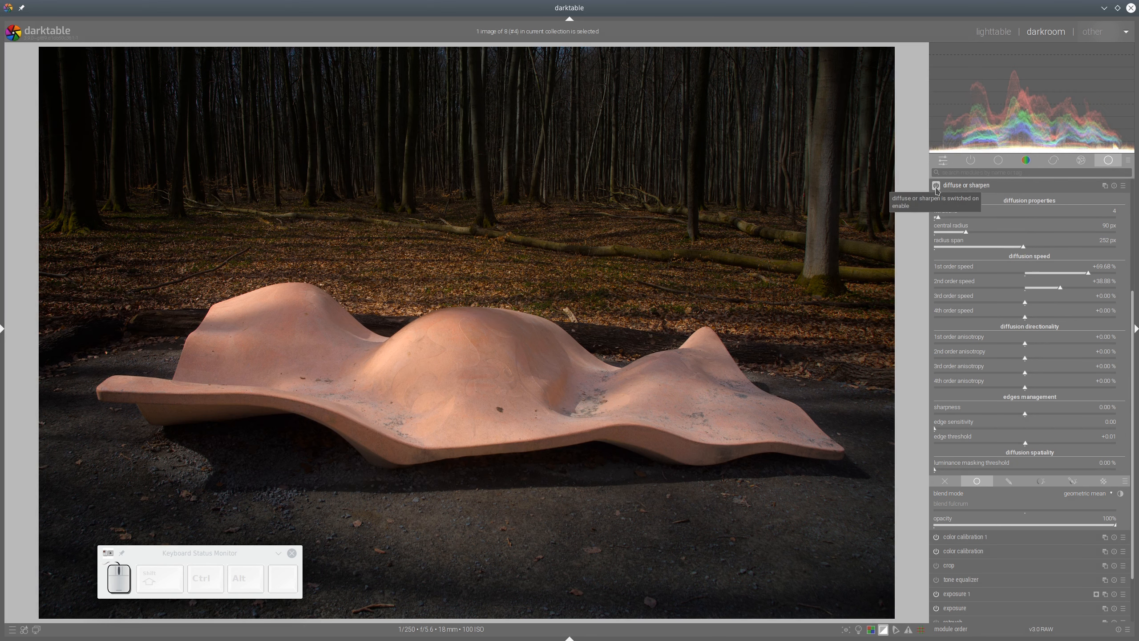
click(936, 188)
click(936, 188)
click(970, 186)
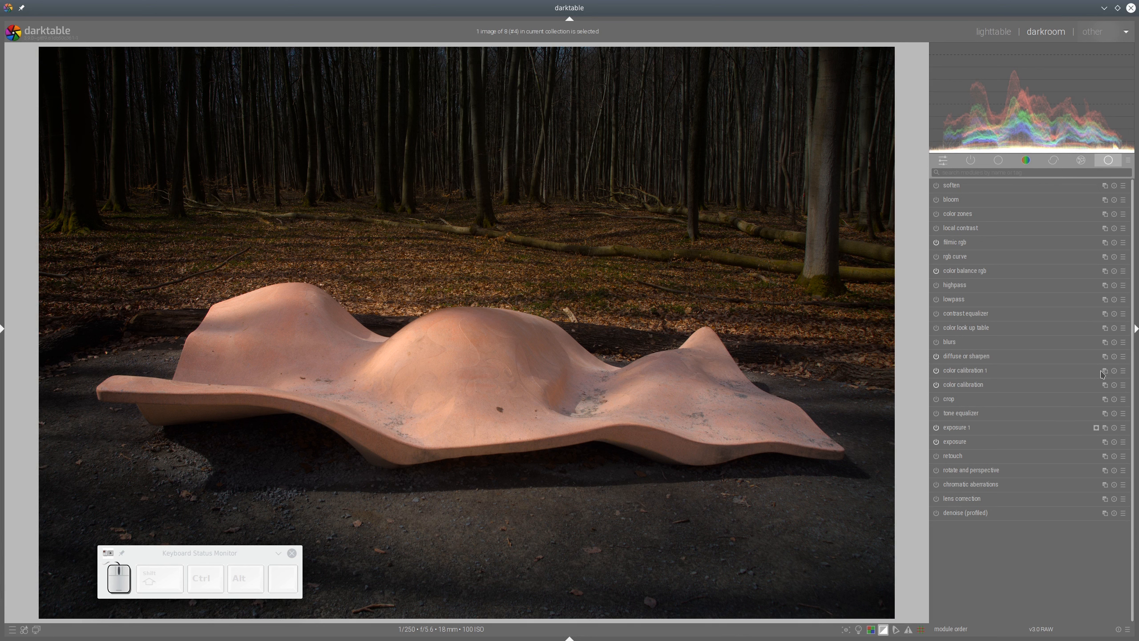
- Add a new color calibration instance, show its gray settings and move it above color balance rgb in the processing order
click(1087, 370)
click(1090, 386)
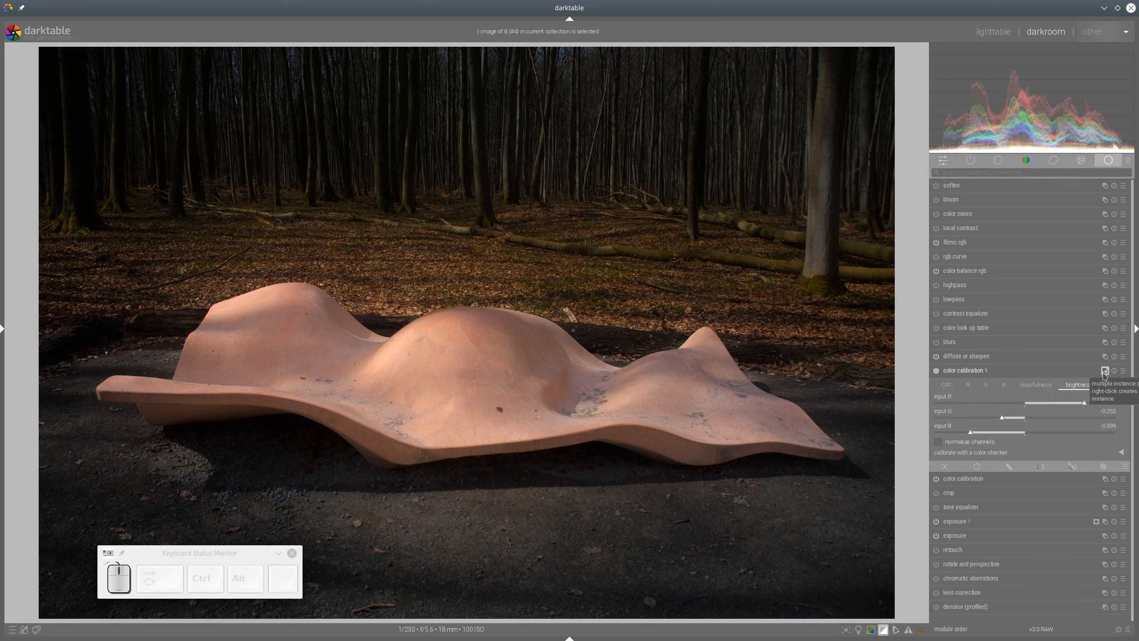
click(1105, 372)
click(1076, 381)
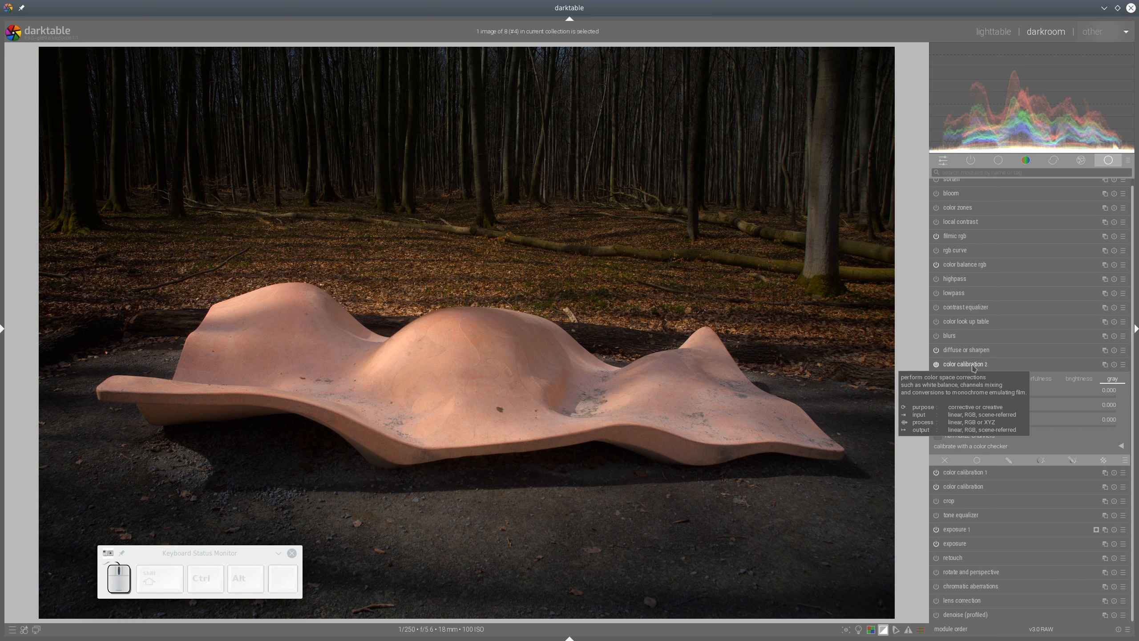
drag(973, 369, 1012, 281)
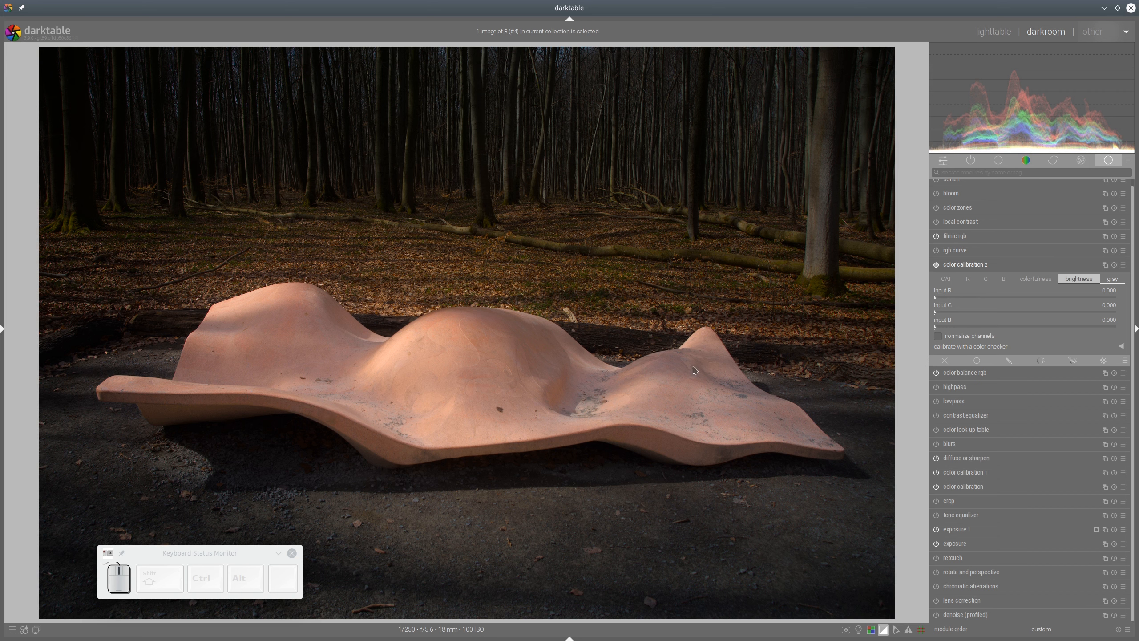
- Set the gray mix of color calibration 2 to use input R at 0.866
drag(1044, 292, 1051, 306)
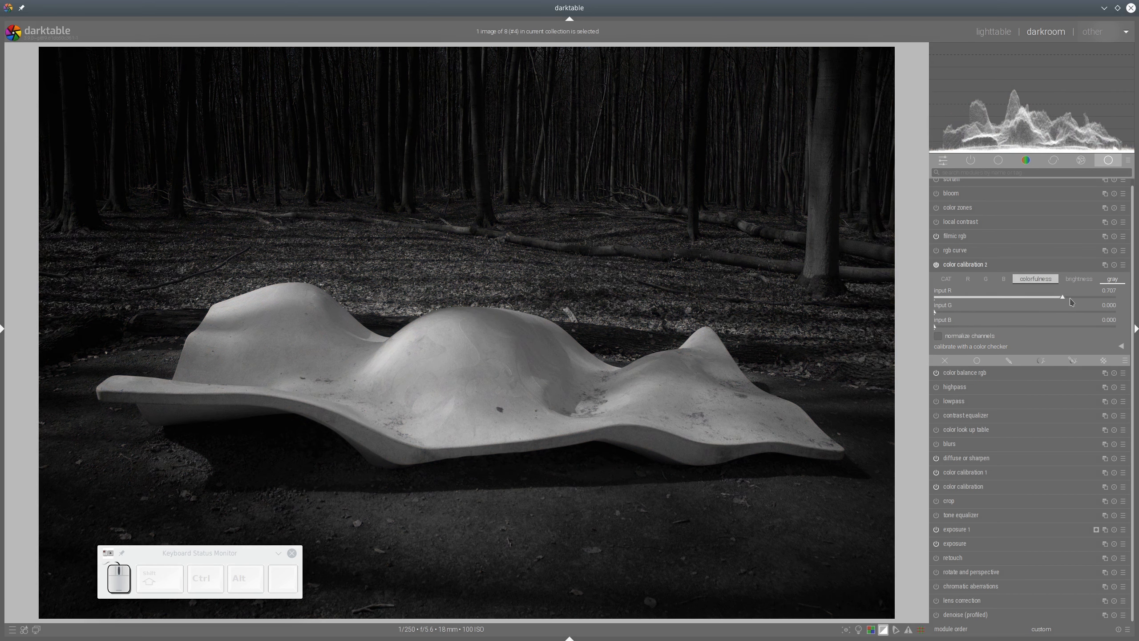
click(1082, 300)
click(1091, 300)
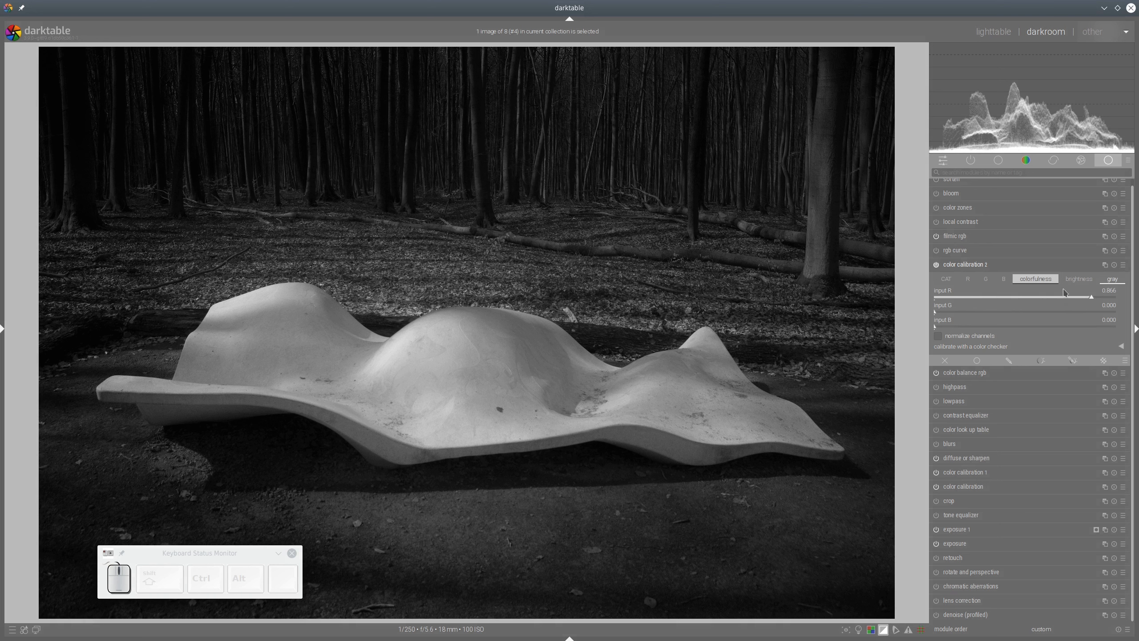
- Show the brightness settings of color calibration 2 and try input B at -0.457, input G at -0.232 and input R at 0.242
click(1078, 280)
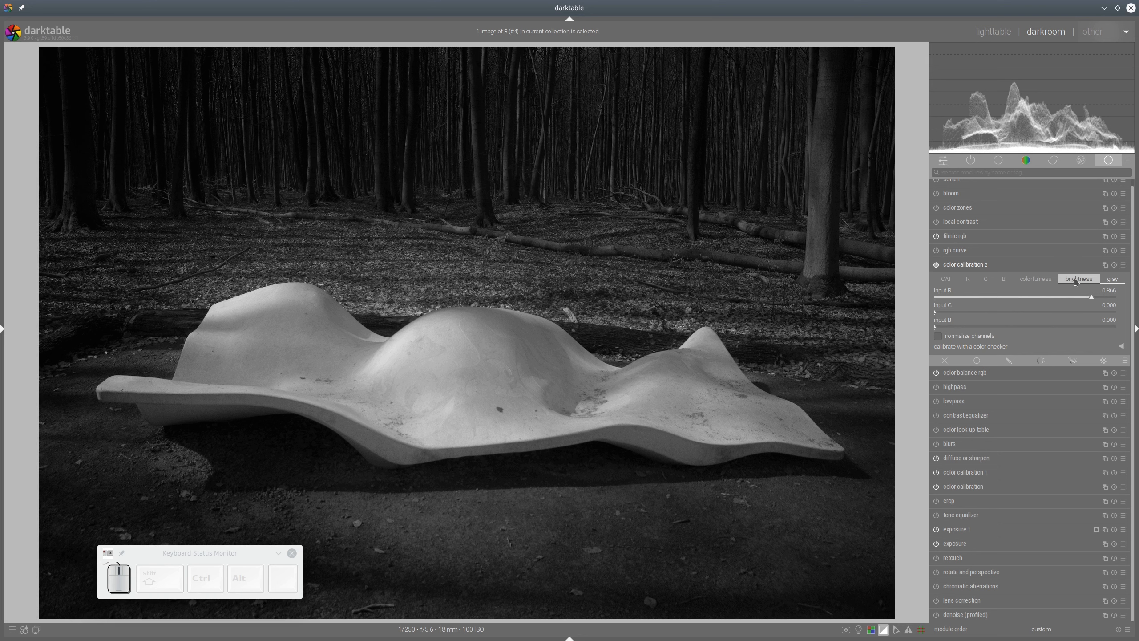
click(1077, 280)
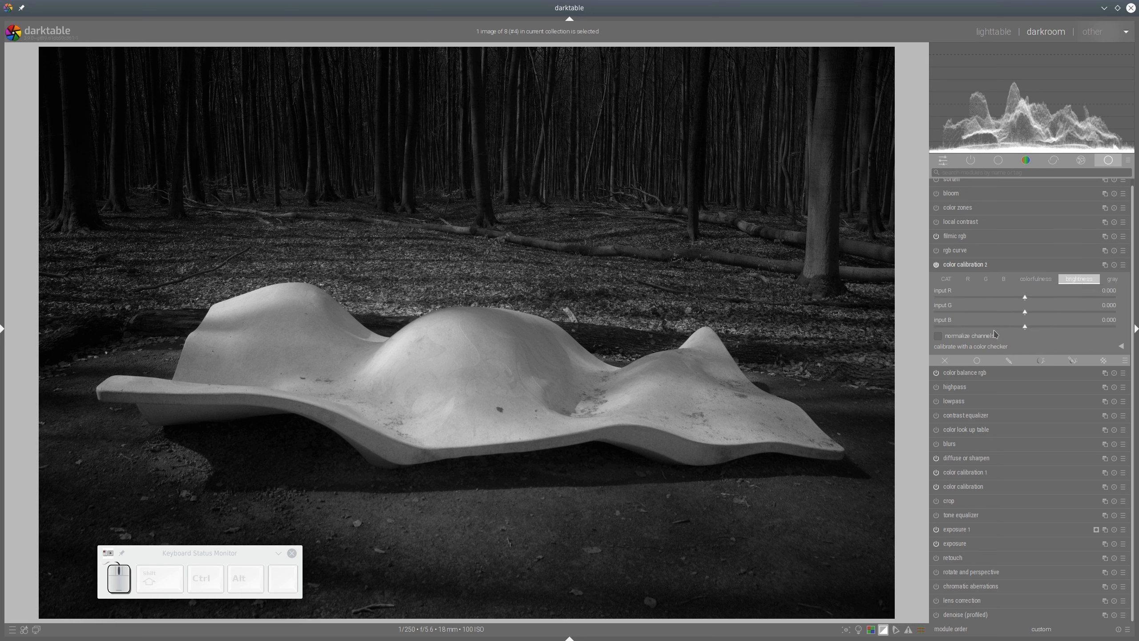
drag(1025, 326, 983, 329)
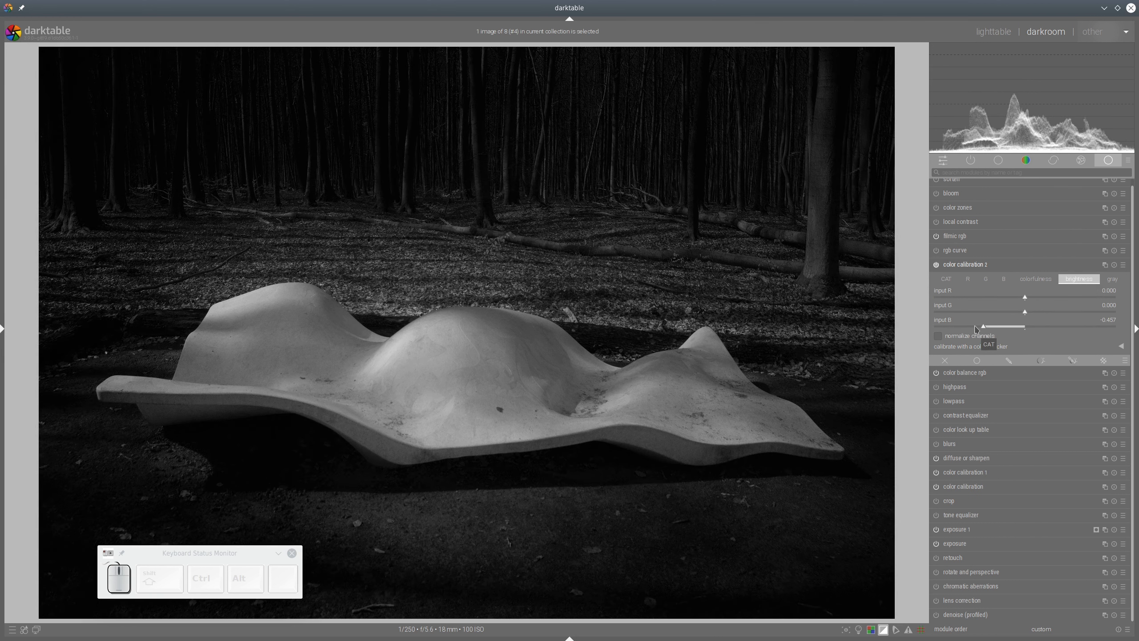
click(1005, 311)
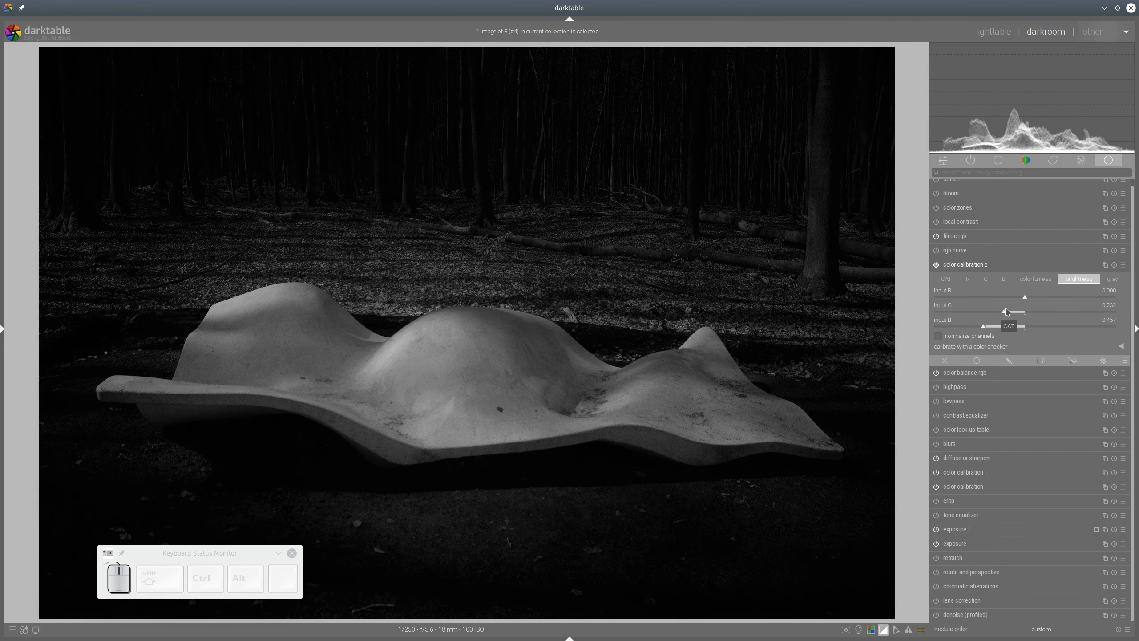
drag(1054, 298, 1059, 300)
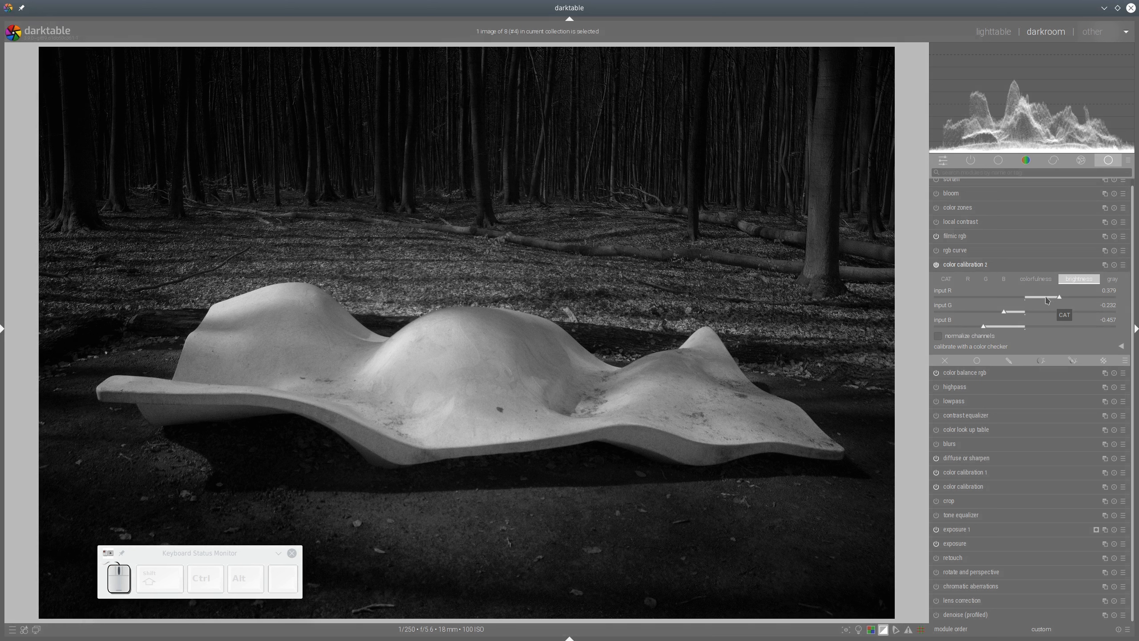
click(1039, 298)
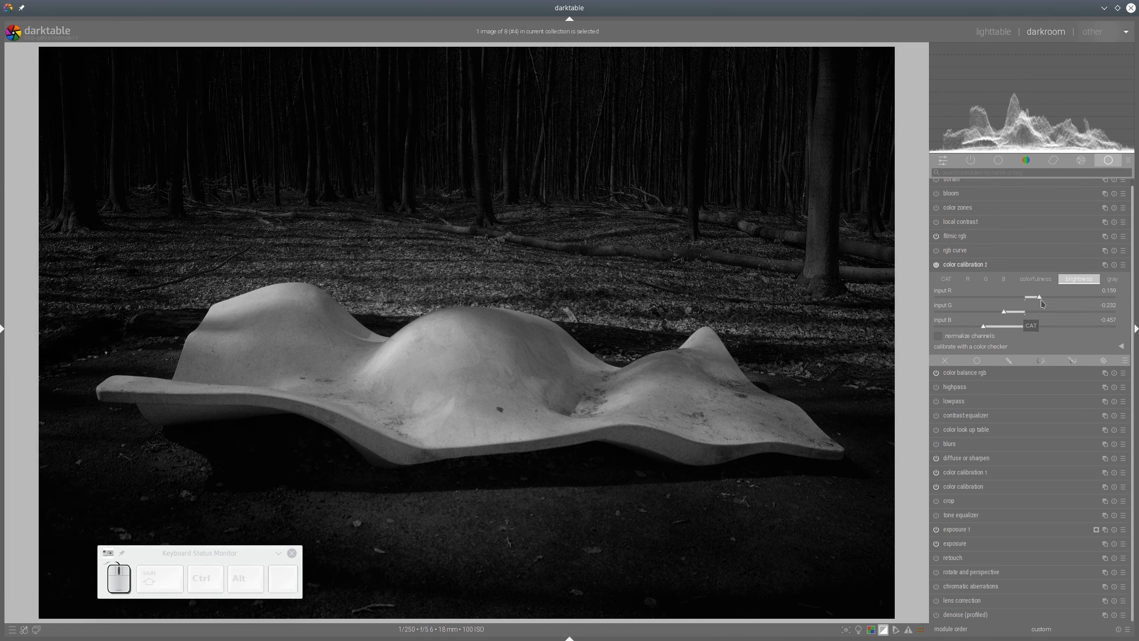
click(1046, 299)
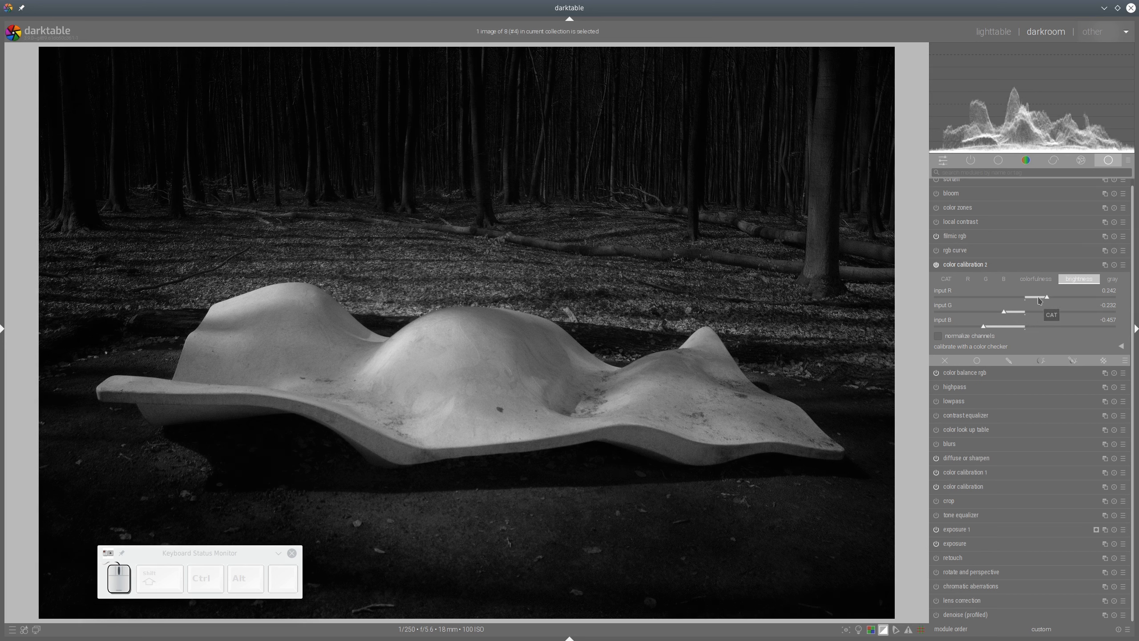
- Test different brightness mixes of red and green, settling on input R 0.203 and input G 0.139
click(1024, 311)
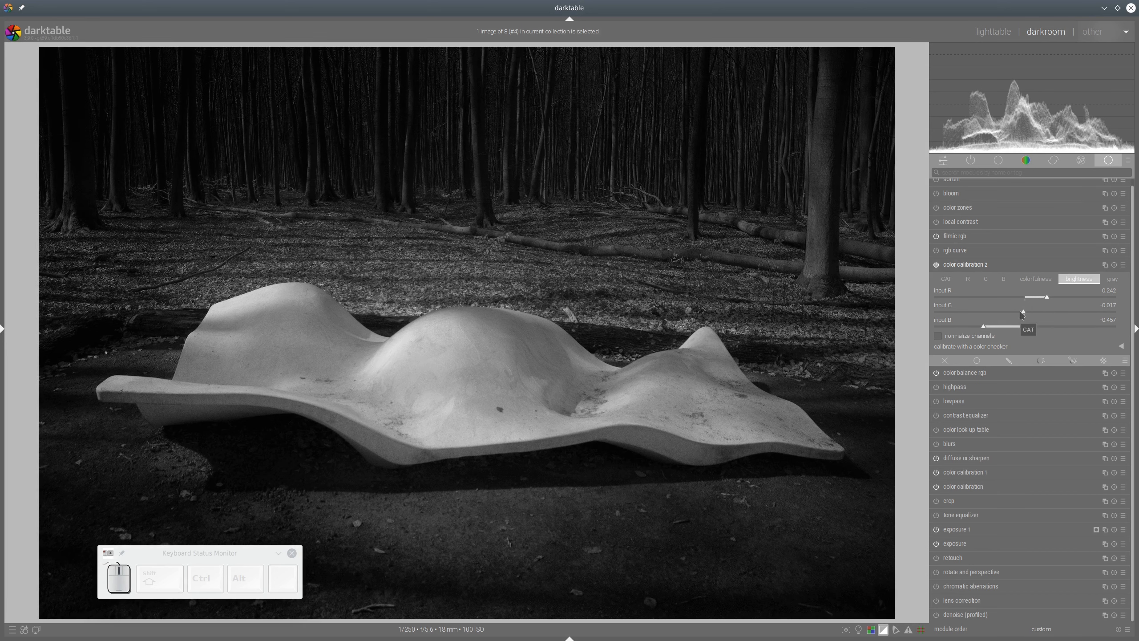
click(1058, 298)
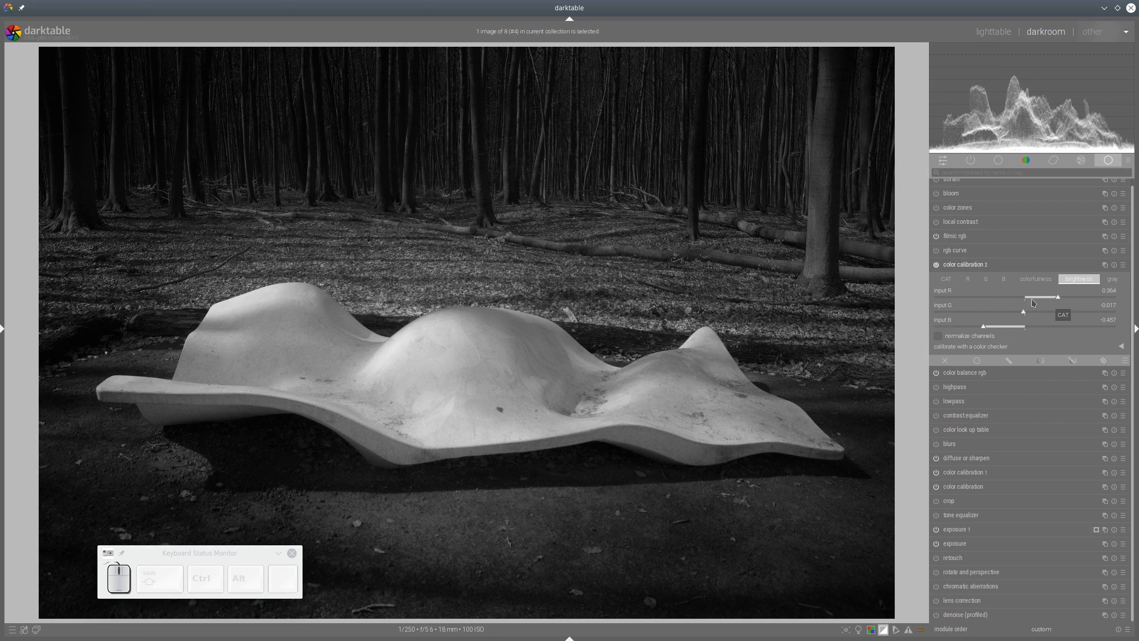
click(1042, 299)
click(1011, 313)
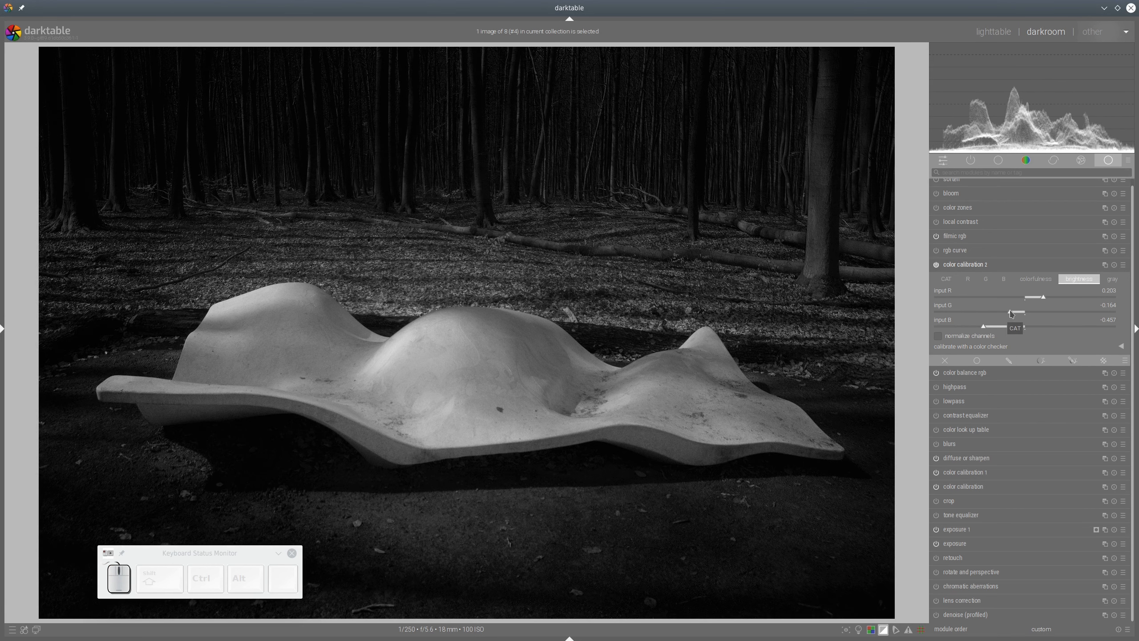
click(1038, 314)
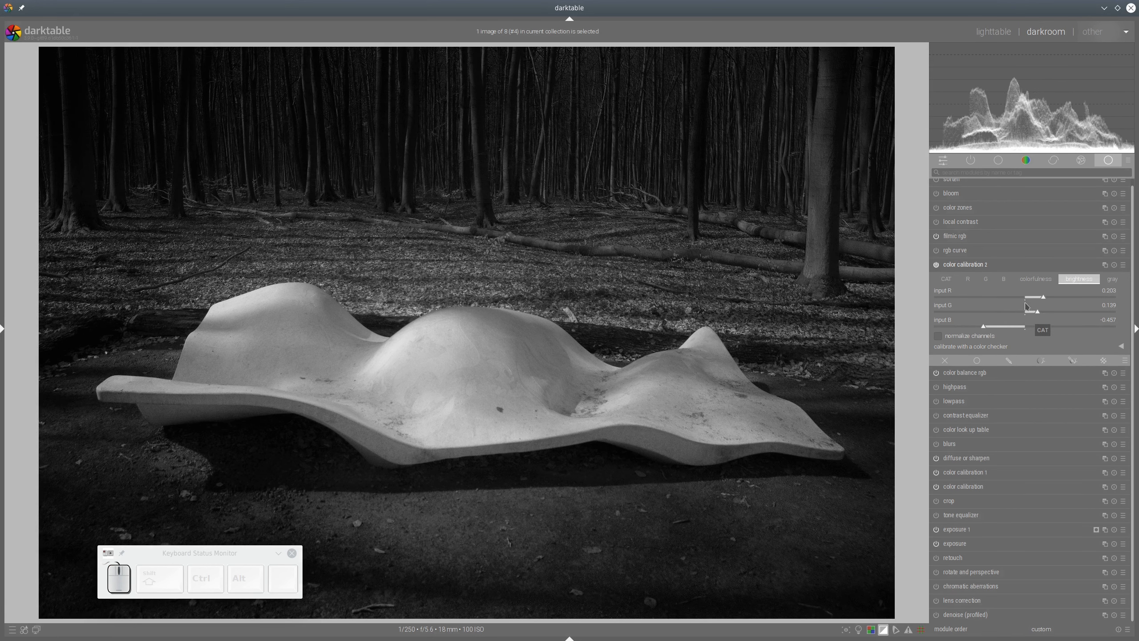
- Set the brightness input B to -0.682 and input G to 0.222, and collapse color calibration 2
click(965, 327)
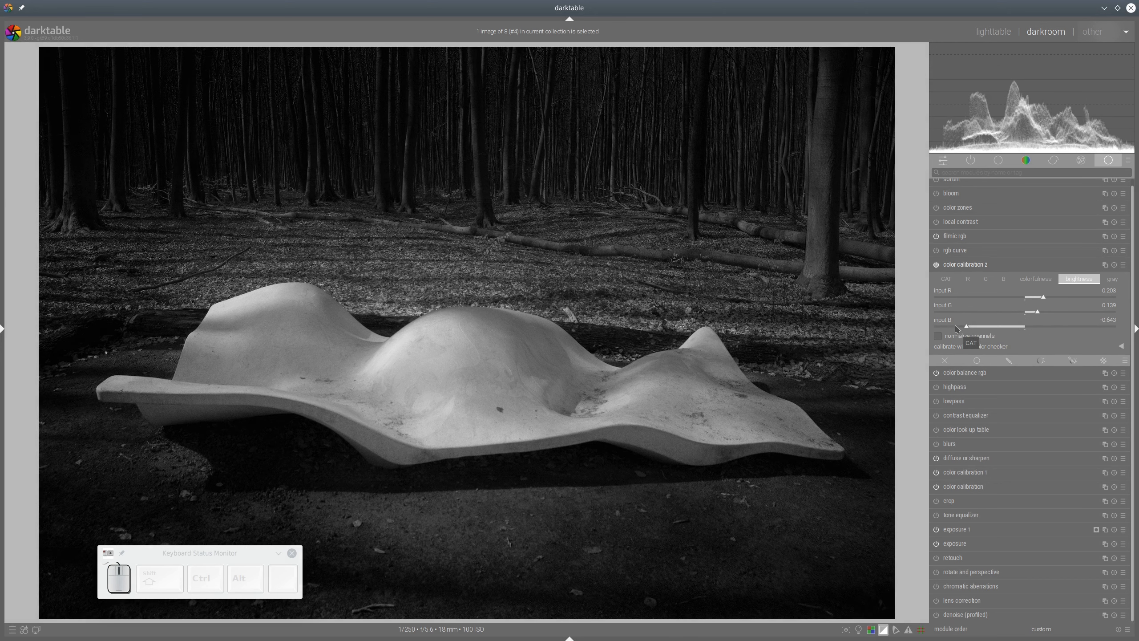
click(954, 327)
click(951, 327)
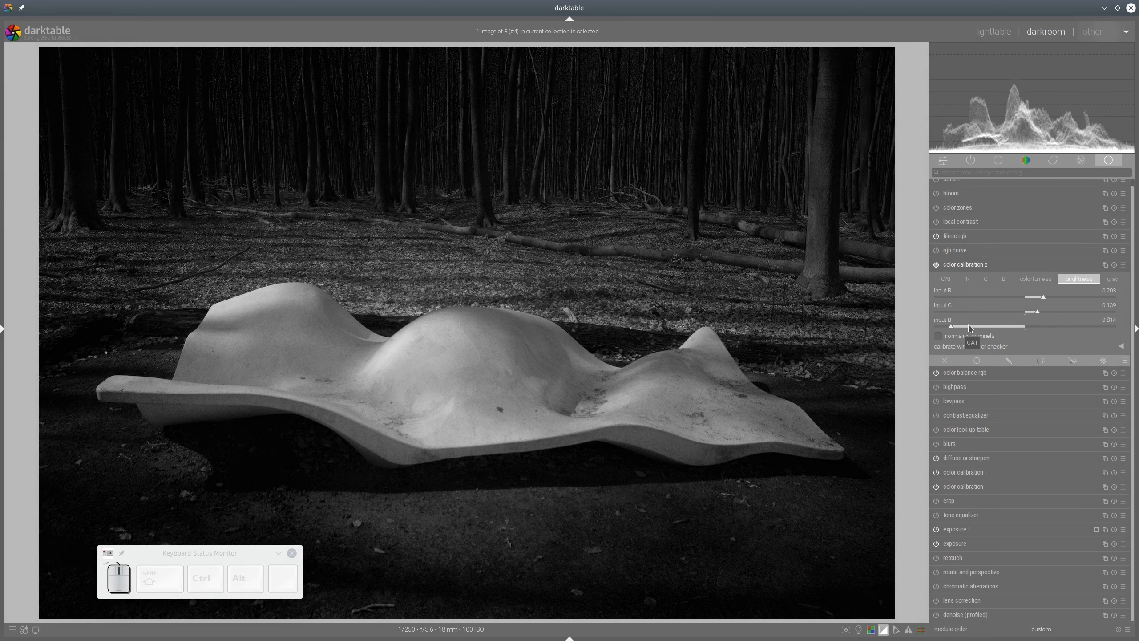
click(962, 327)
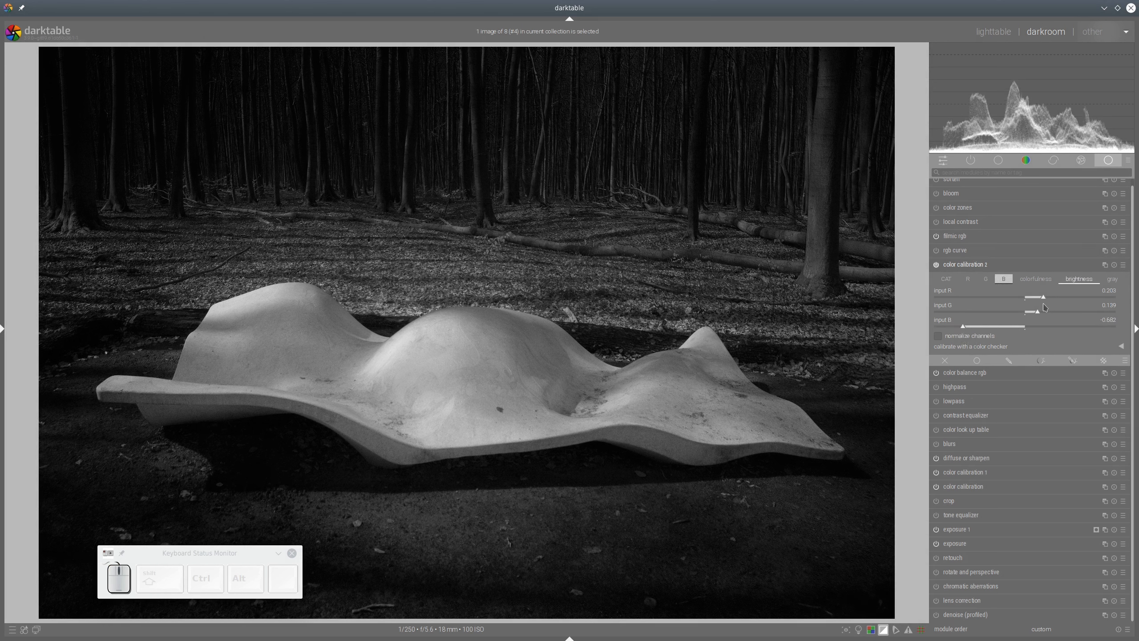
click(1028, 314)
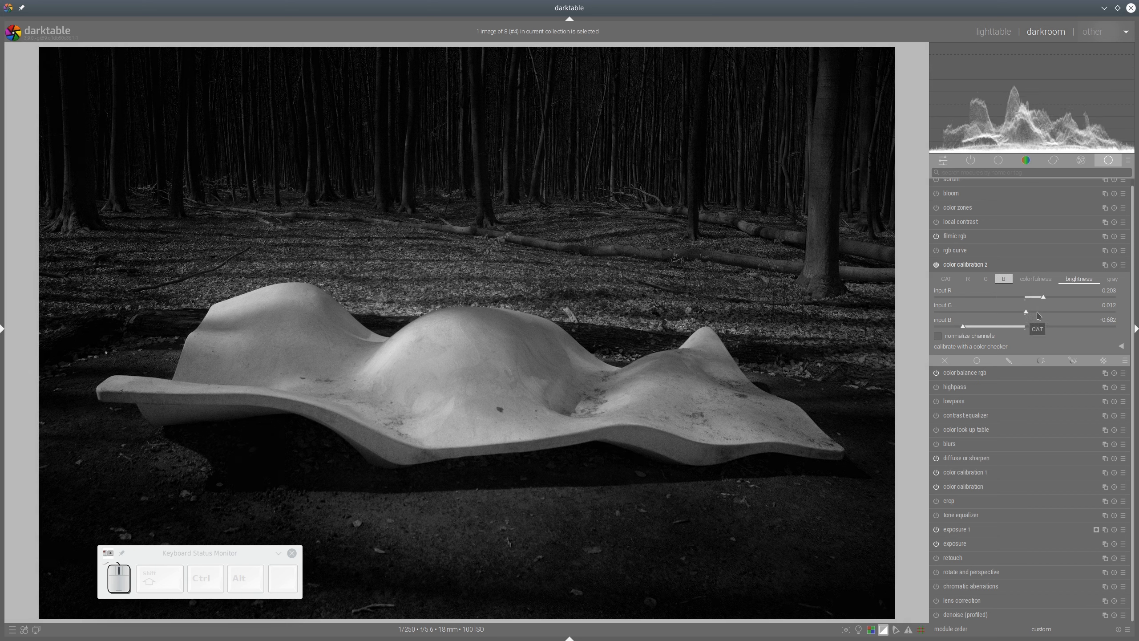
click(1041, 315)
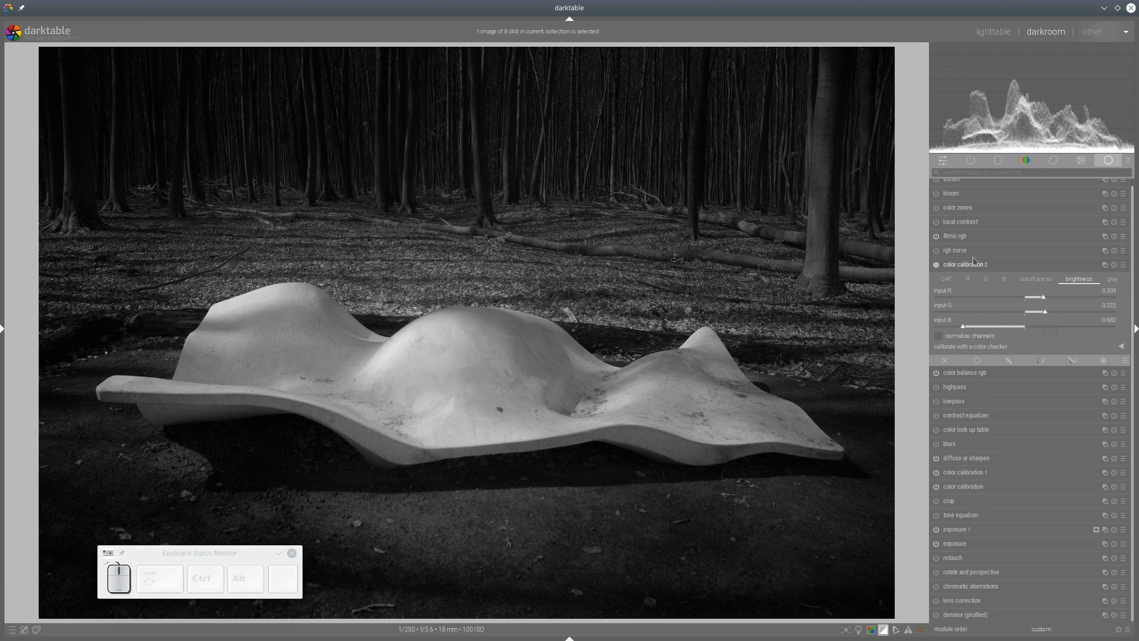
click(975, 268)
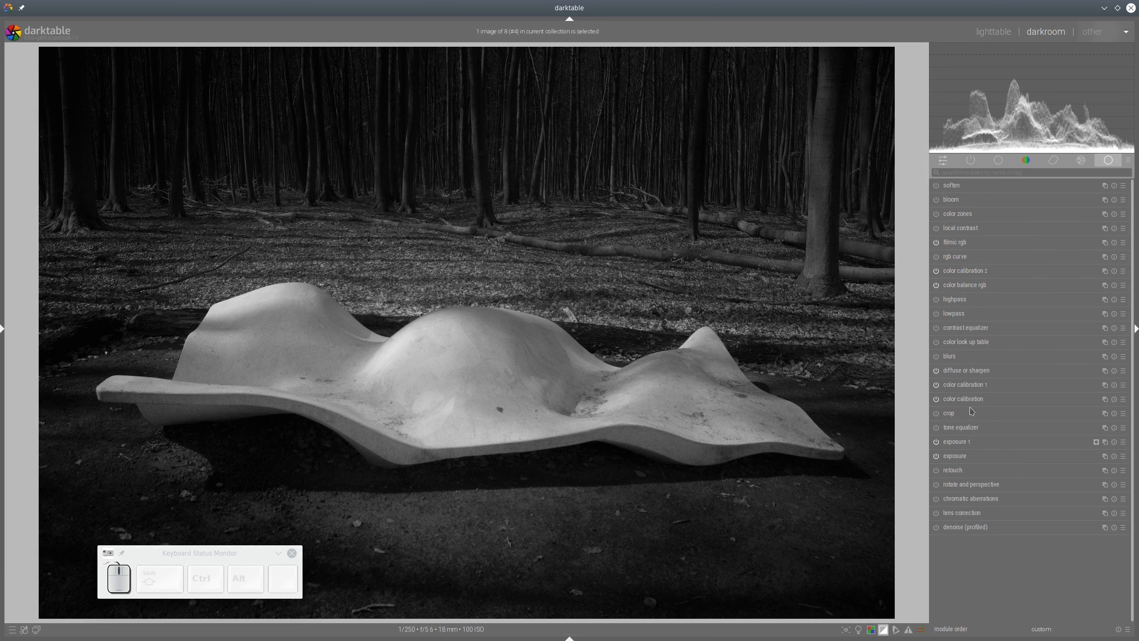
- Enable the tone equalizer, move it above color calibration 2 in the processing order and apply its simple tone curve preset
click(936, 428)
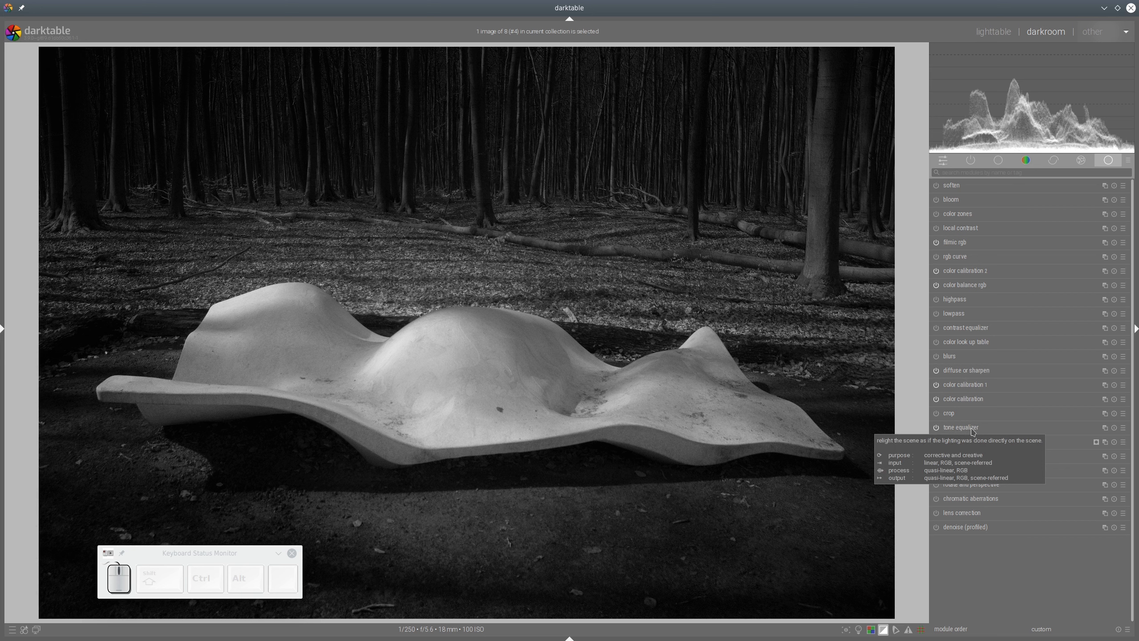
drag(972, 432, 1023, 274)
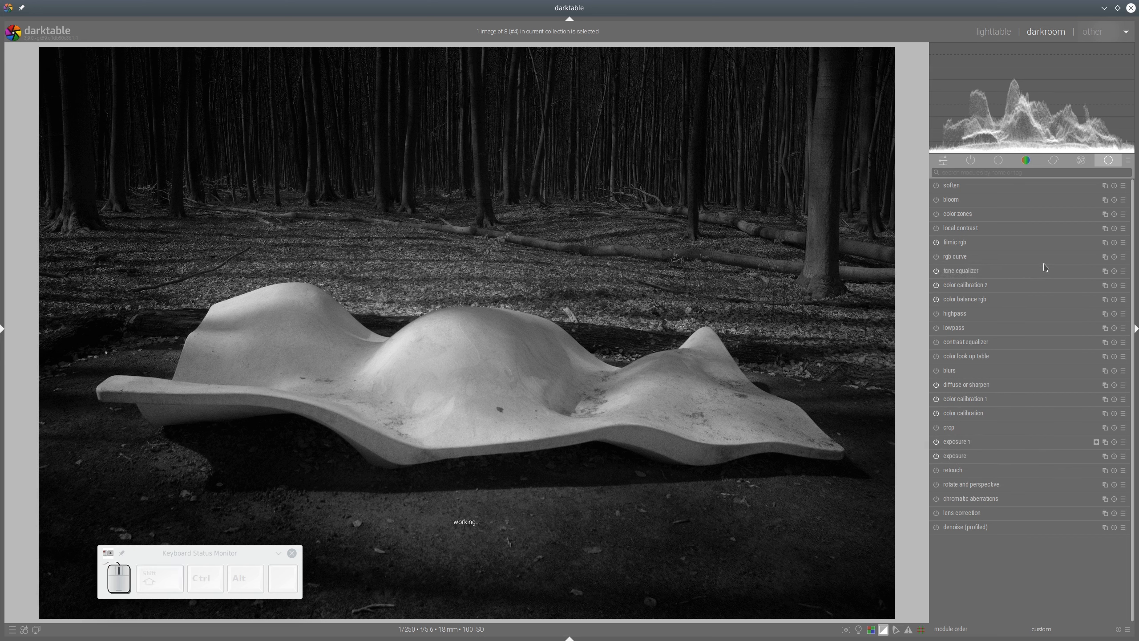
click(970, 271)
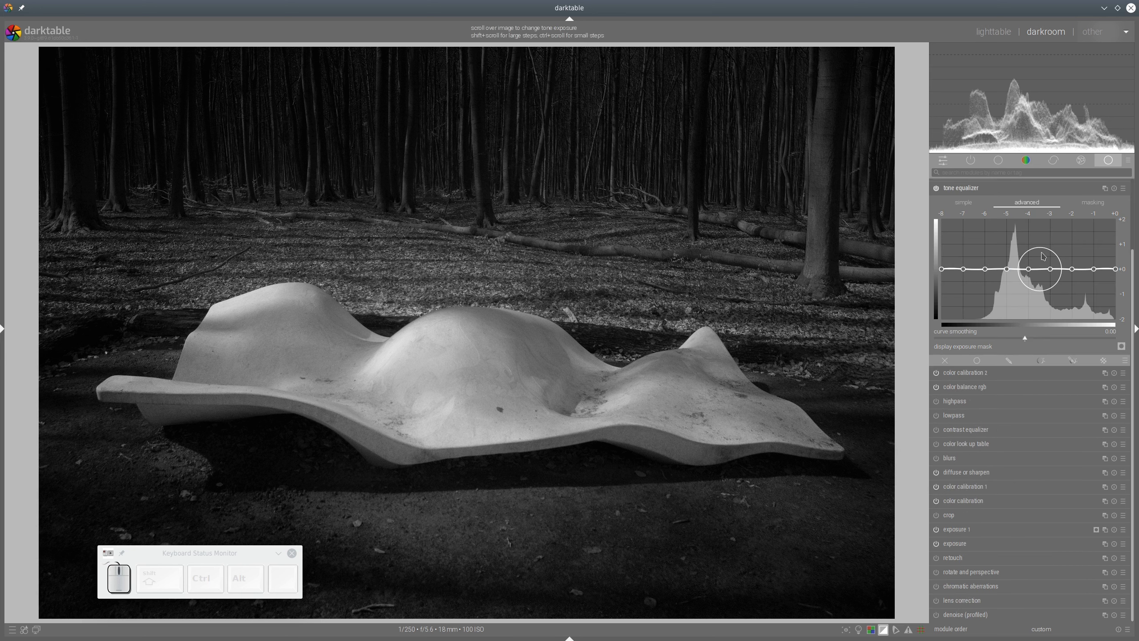
click(1123, 191)
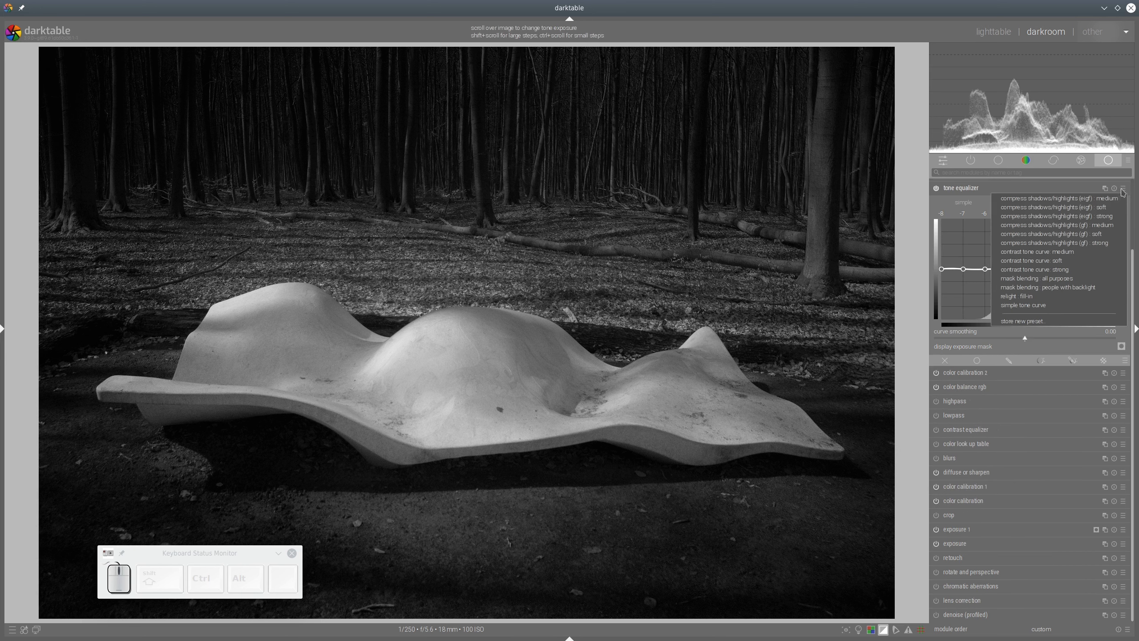
click(1086, 230)
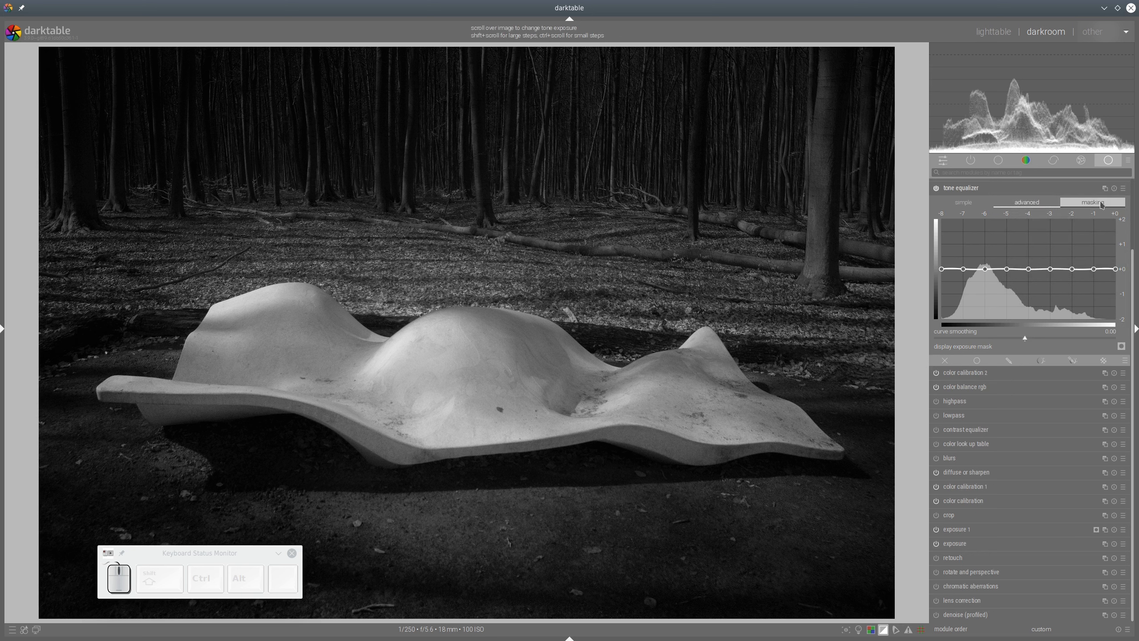
- Check the tone equalizer's masking settings and briefly display its exposure mask on the photo
click(1085, 203)
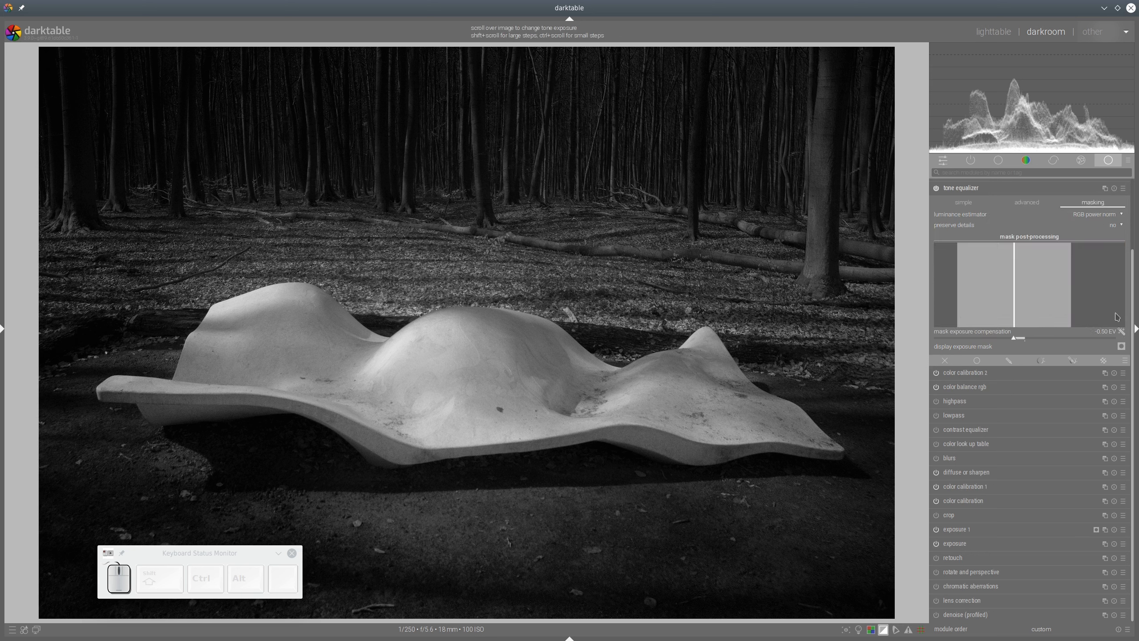
click(1121, 346)
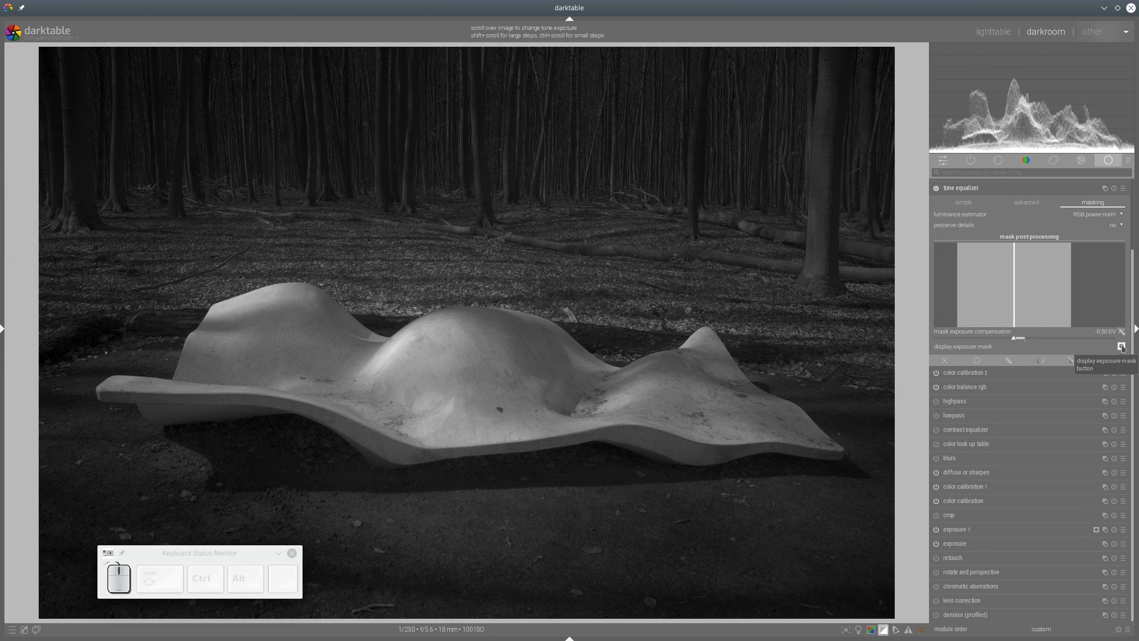
click(1121, 345)
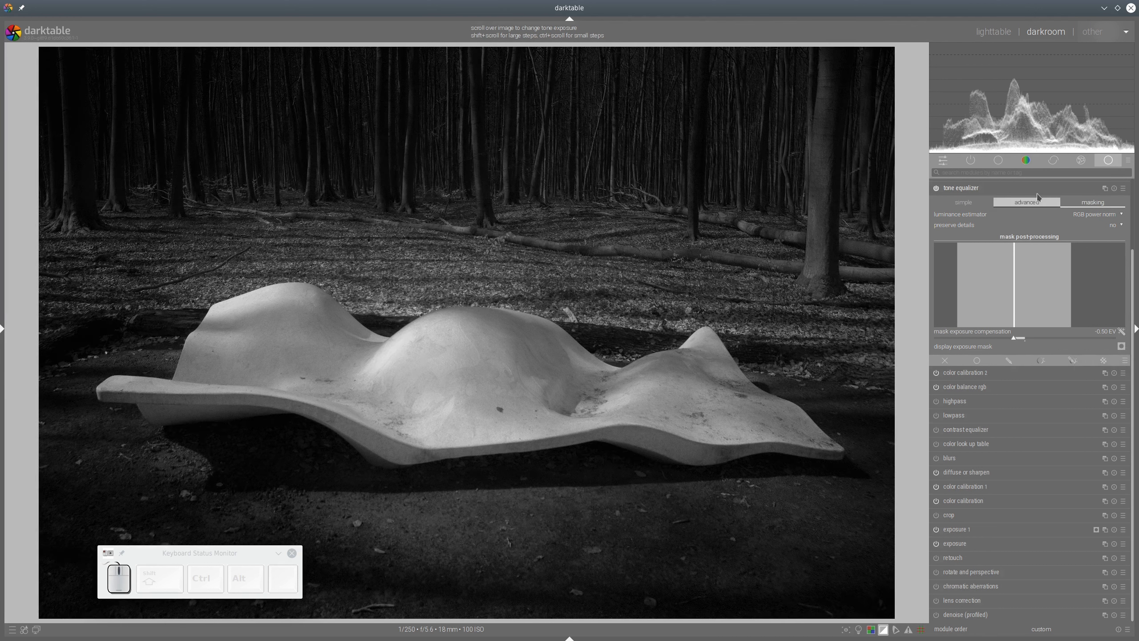
- Raise the tone equalizer curve around -2 to -1 EV, lower it slightly from about -6 to -4 EV, and collapse the module
click(1025, 203)
mouse_move(1086, 259)
mouse_down()
mouse_move(1034, 241)
mouse_move(1035, 250)
mouse_move(1069, 242)
mouse_up()
drag(1095, 244, 1094, 243)
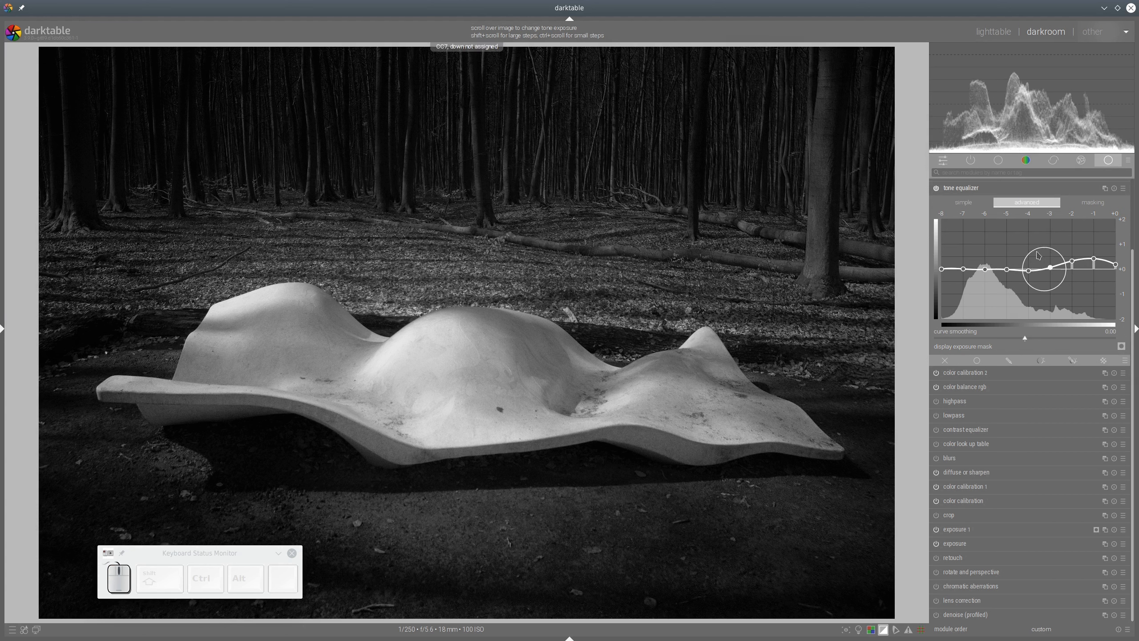
drag(987, 255, 1030, 258)
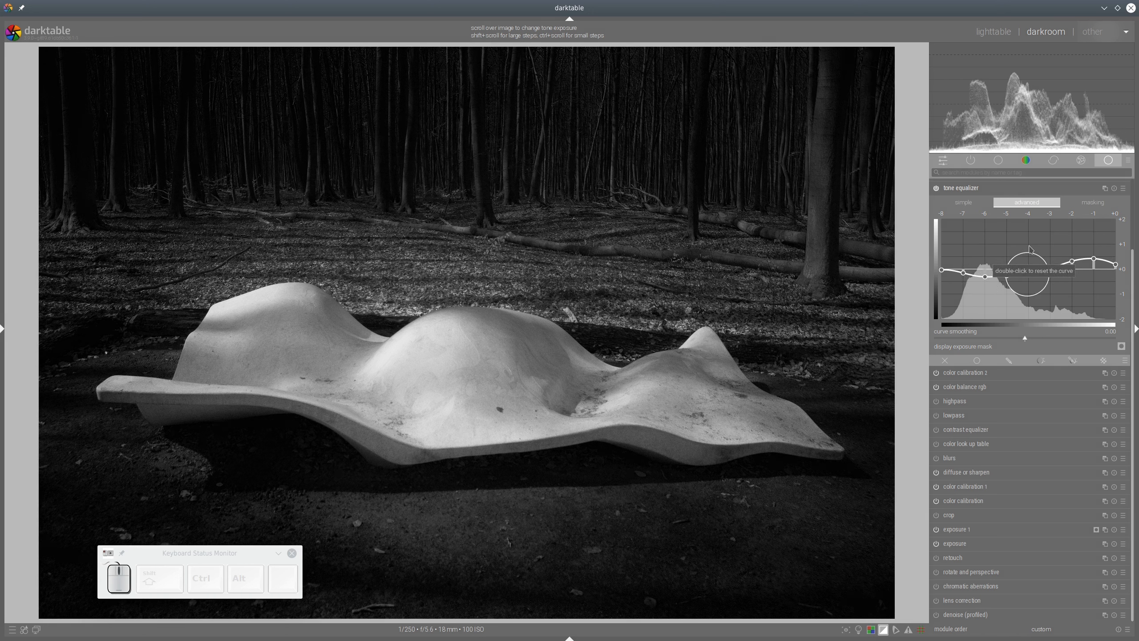
click(969, 189)
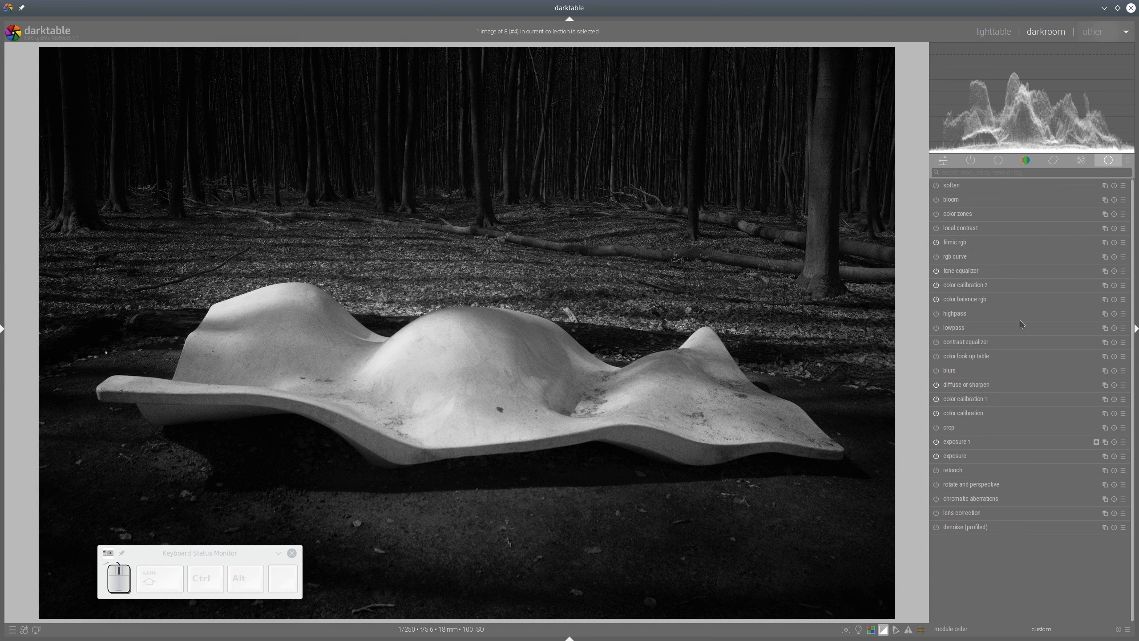
- Darken the masked surroundings by setting the exposure of exposure 1 to -1.61 EV, and collapse the module
click(956, 443)
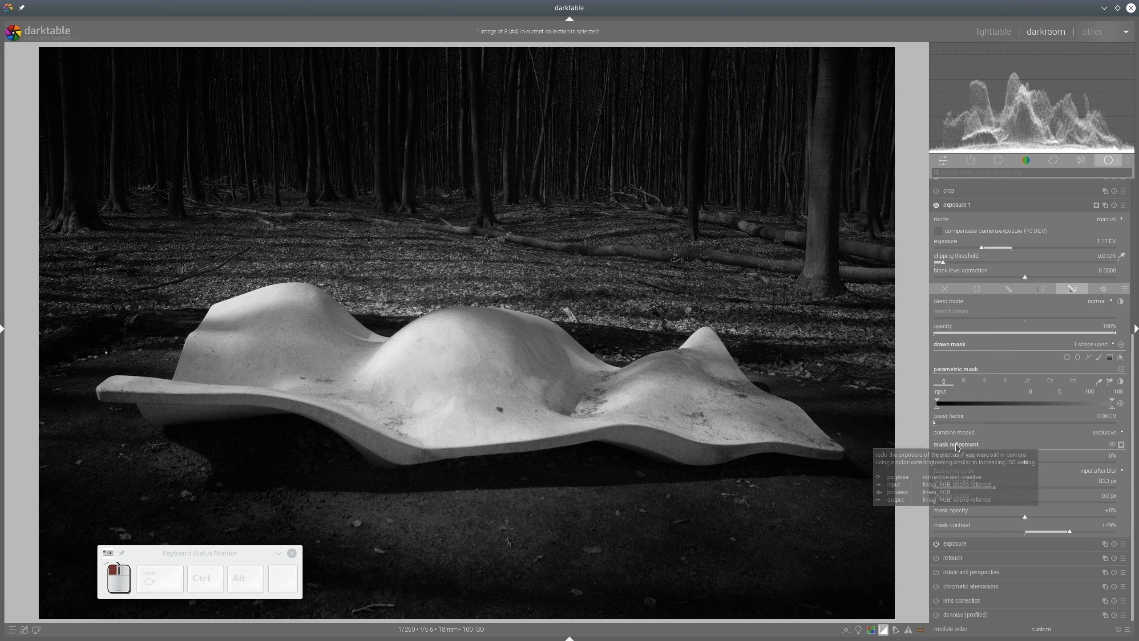
click(969, 249)
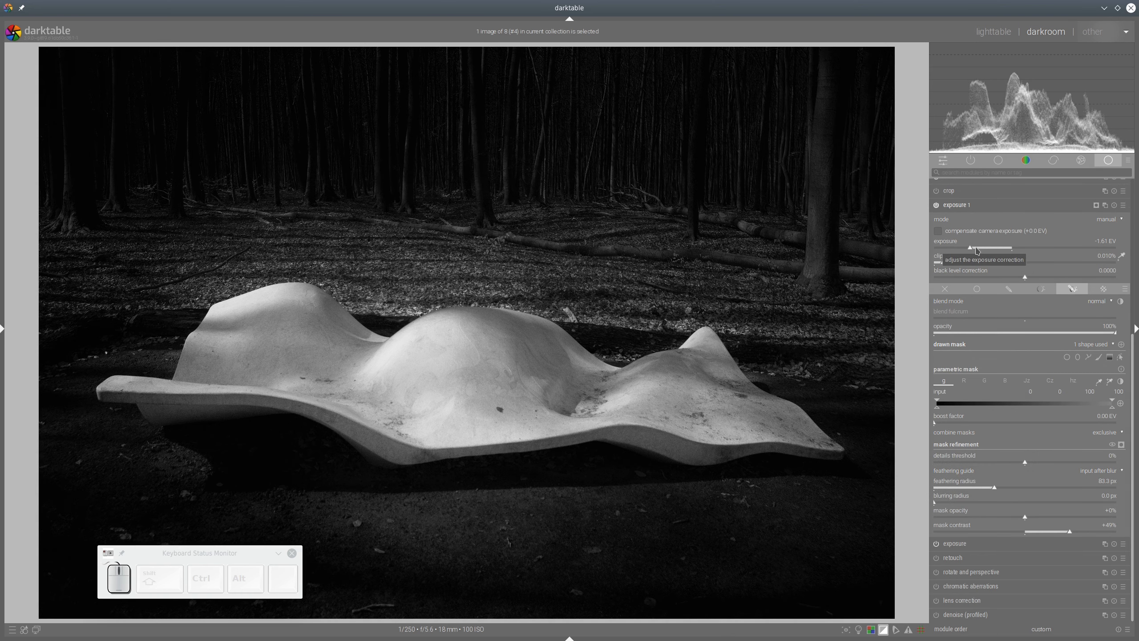
click(960, 206)
- Raise the tone equalizer curve slightly more around -4 to -2 EV to brighten the sculpture, and collapse the module
click(969, 270)
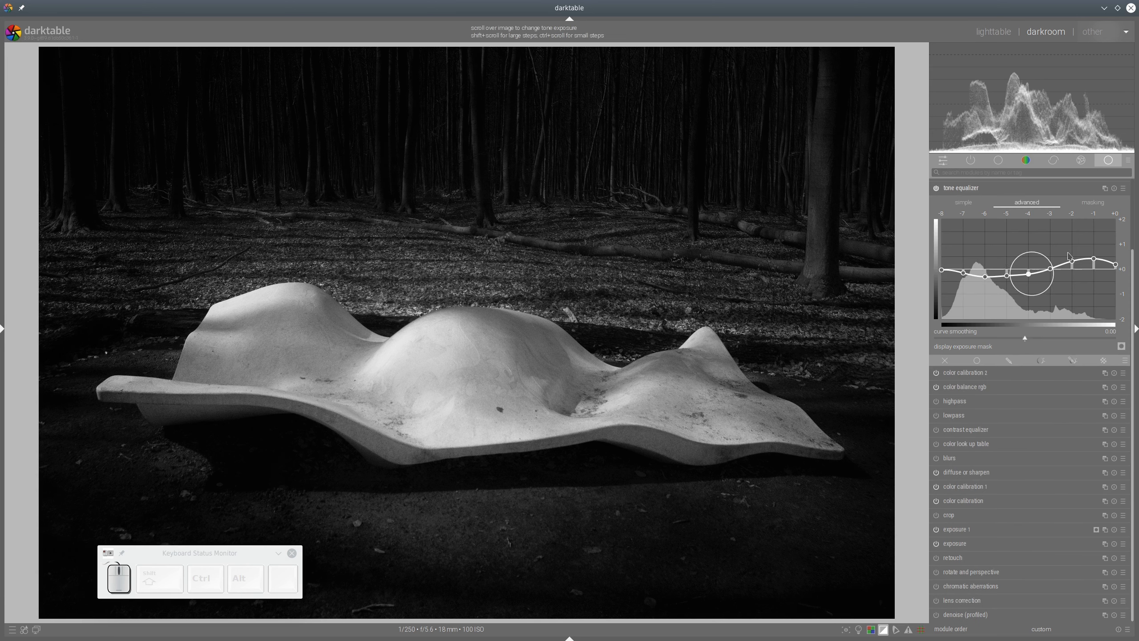
drag(1054, 252, 1009, 259)
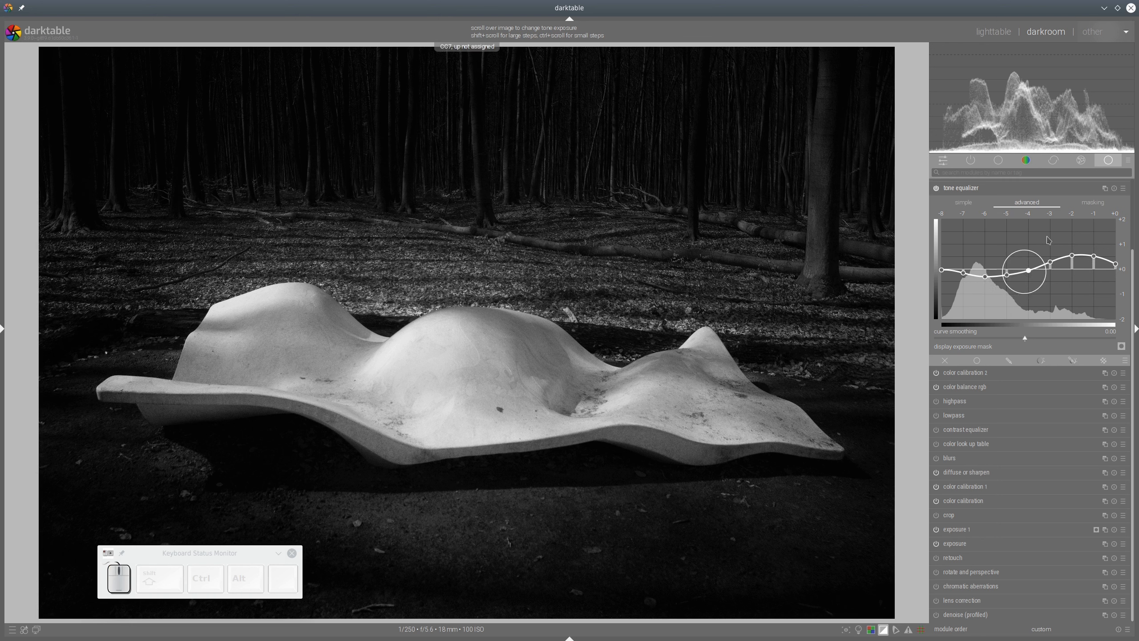
scroll(1076, 236, down, 2)
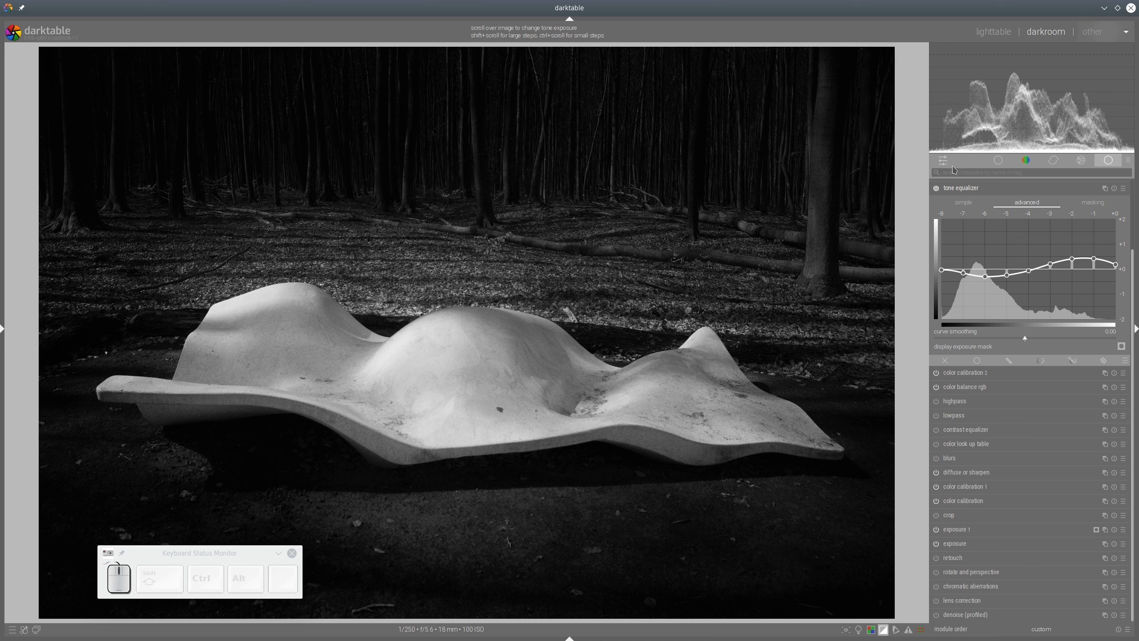
click(961, 189)
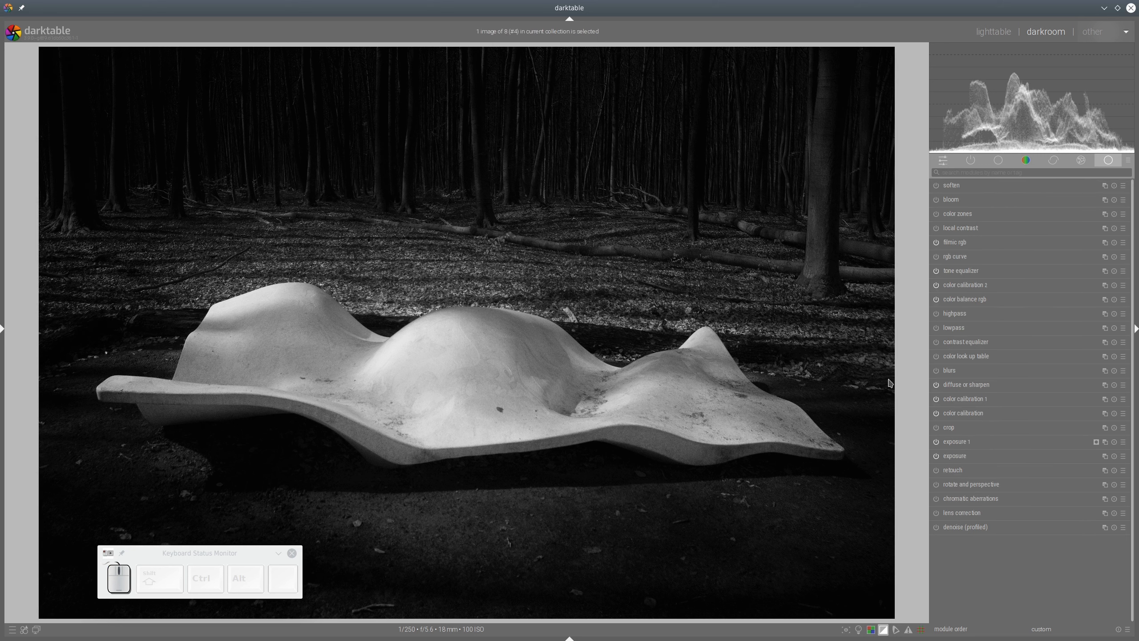
- Examine the finished black and white photo in color assessment mode and return to the normal view
click(859, 628)
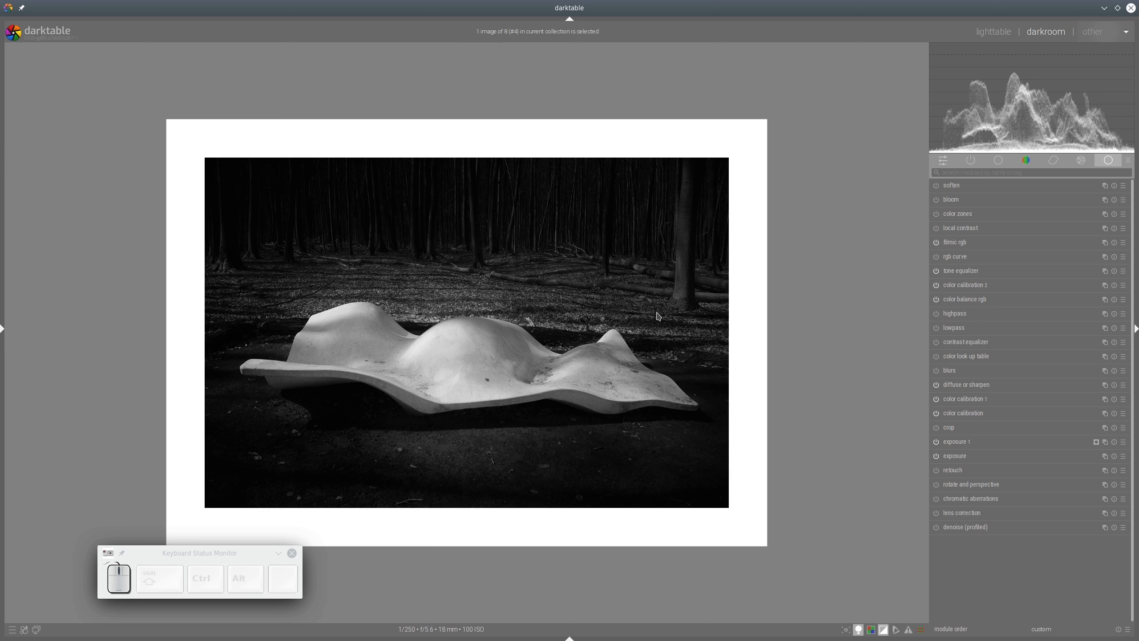
click(859, 632)
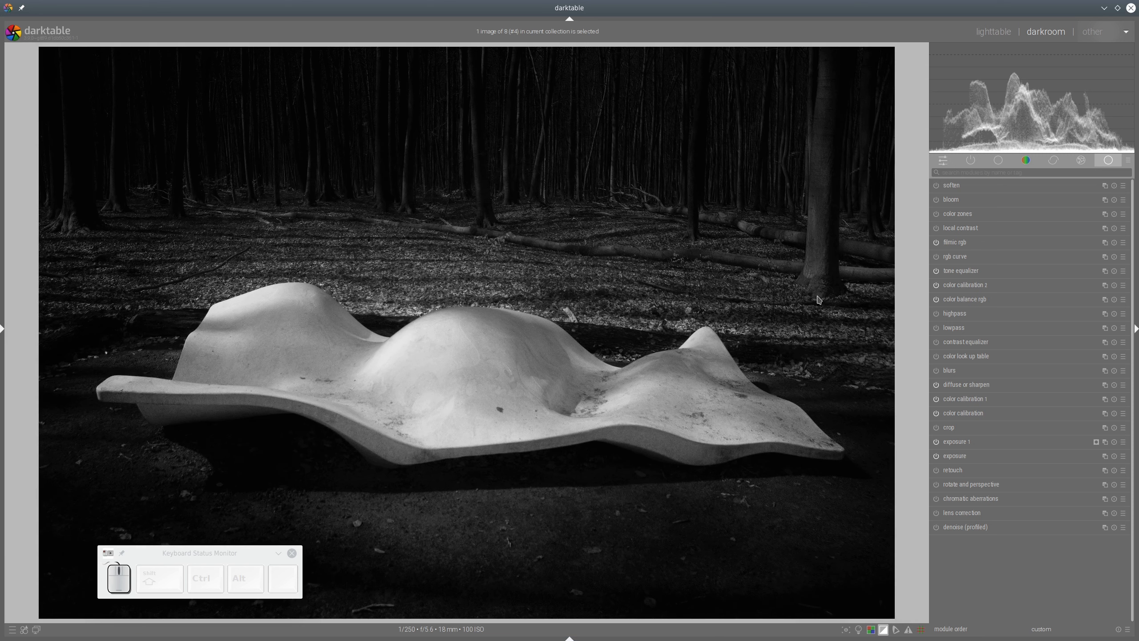